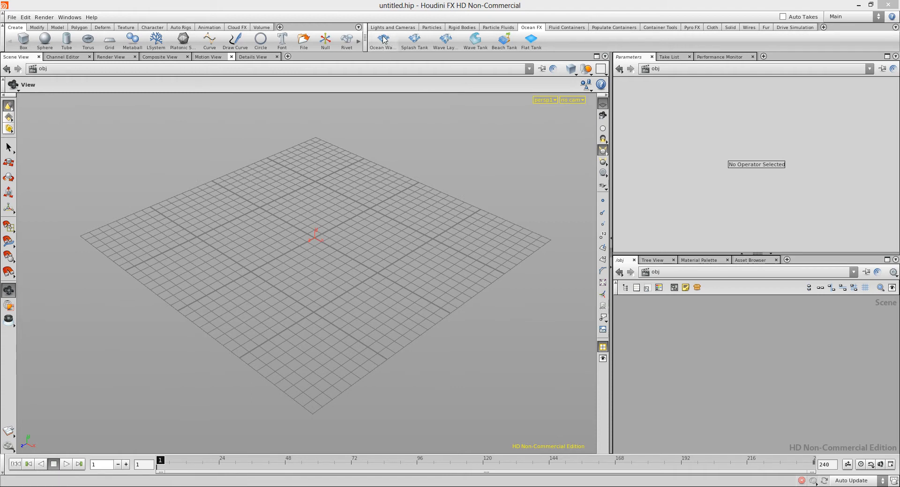
# Create an ocean surface with the Ocean Waves tool from Ocean FX and hide the viewport's reference grid.
pyautogui.click(489, 29)
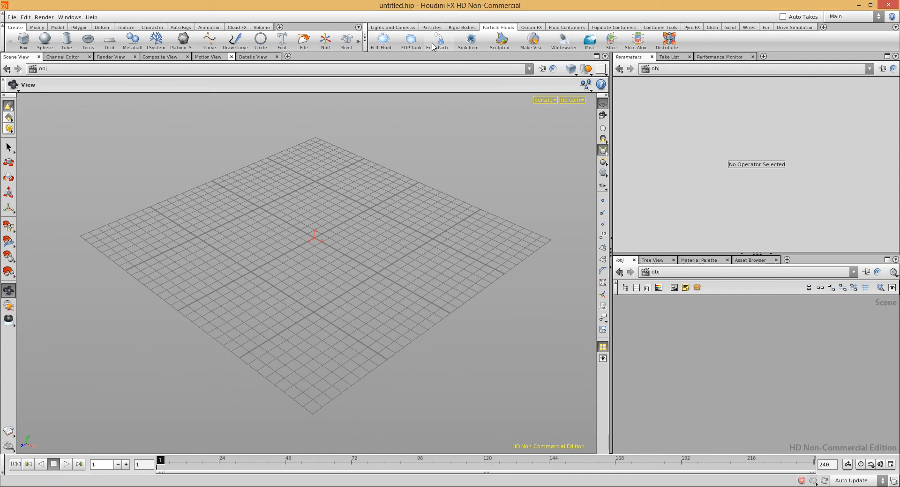
pyautogui.click(531, 28)
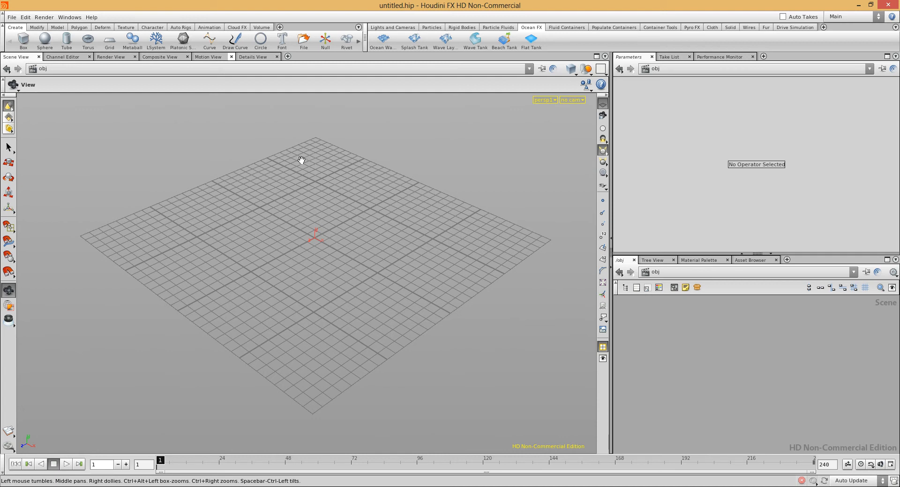
pyautogui.click(381, 43)
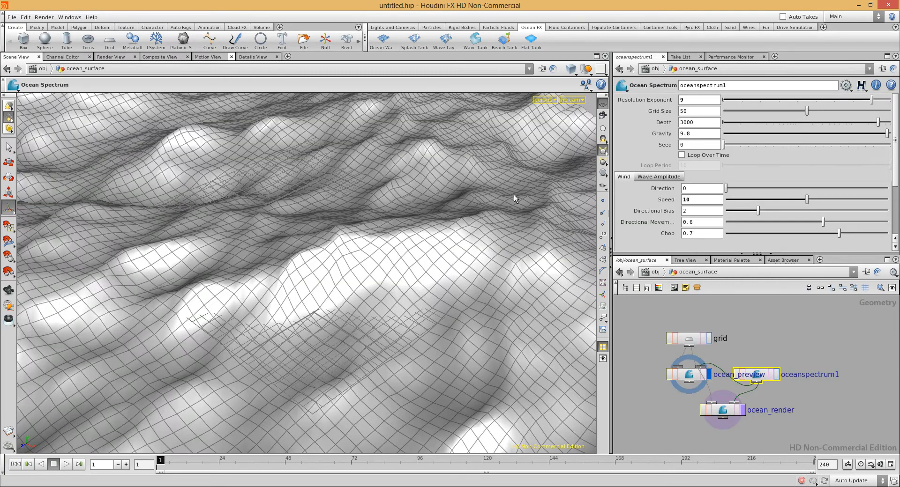
pyautogui.click(602, 104)
pyautogui.keyDown('alt'); pyautogui.moveTo(395, 238); pyautogui.dragTo(192, 248, button='right'); pyautogui.keyUp('alt')
pyautogui.moveTo(192, 247); pyautogui.dragTo(134, 412)
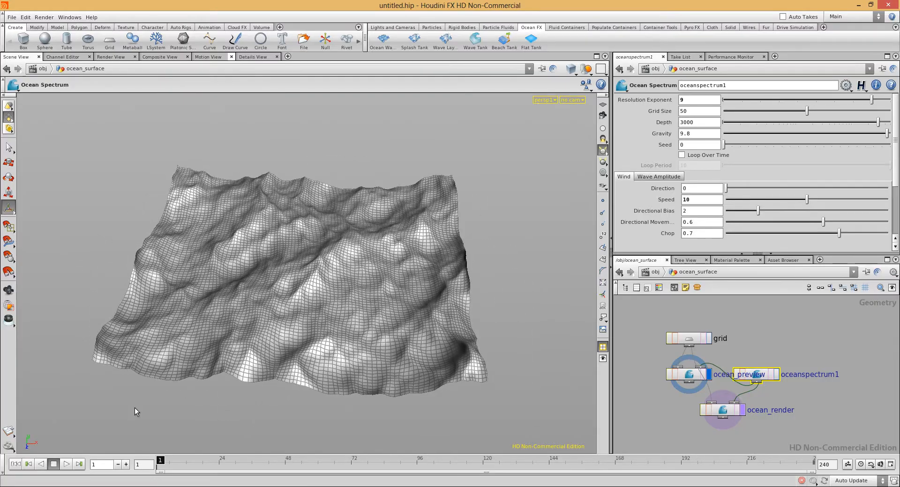
# Play the ocean animation, inspect the wave motion from several angles, and stop playback.
pyautogui.click(66, 464)
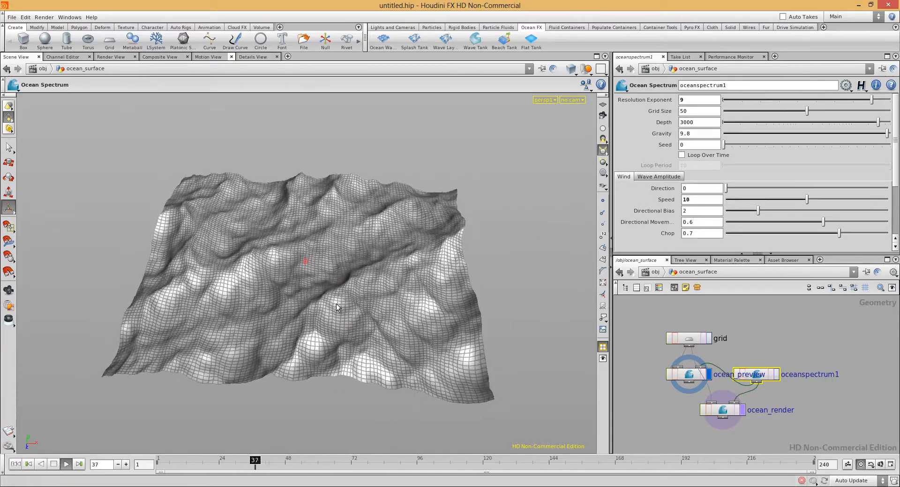
pyautogui.press('Escape')
pyautogui.moveTo(361, 297); pyautogui.dragTo(347, 256)
pyautogui.keyDown('alt'); pyautogui.moveTo(347, 255); pyautogui.dragTo(388, 302, button='right'); pyautogui.keyUp('alt')
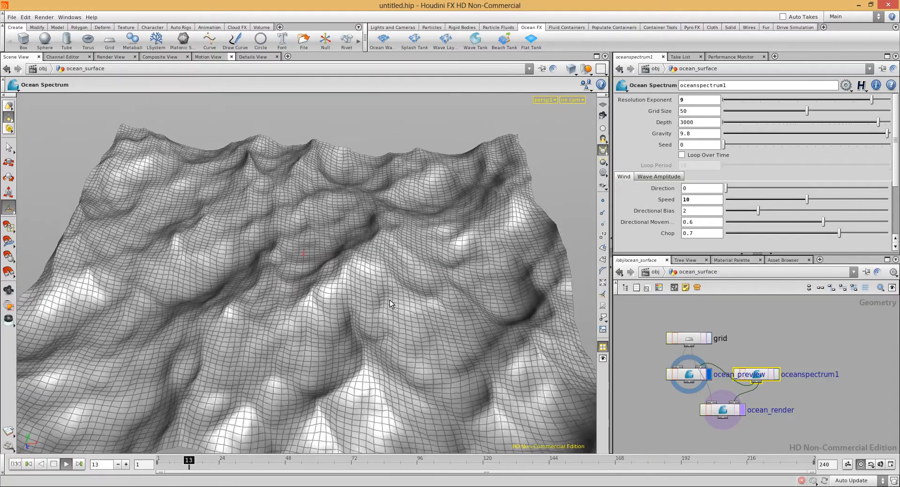
pyautogui.keyDown('alt'); pyautogui.moveTo(389, 300); pyautogui.dragTo(186, 377); pyautogui.keyUp('alt')
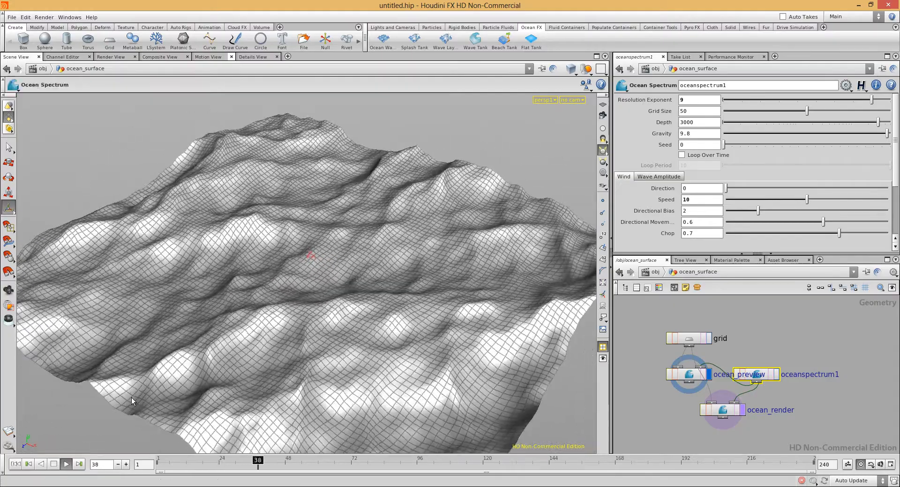
pyautogui.click(54, 464)
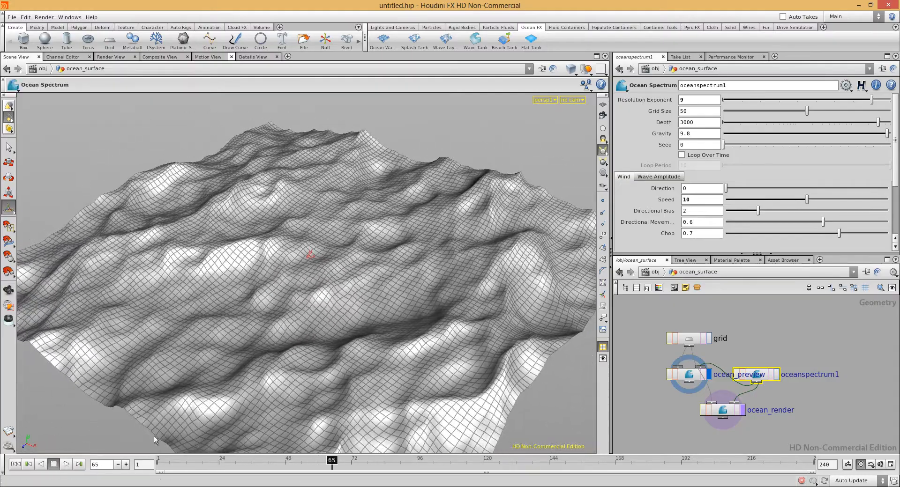
# Render a preview of the ocean surface with mantra_ipr and return to the scene view.
pyautogui.click(113, 56)
pyautogui.click(40, 70)
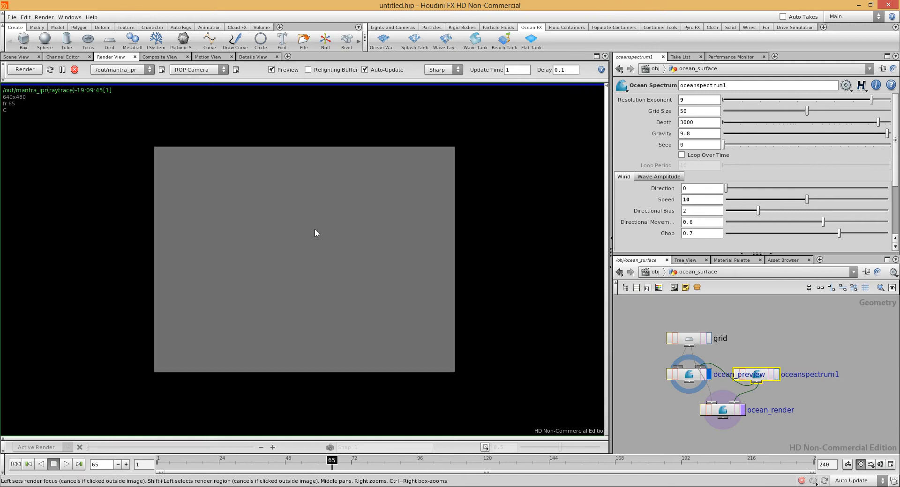
pyautogui.click(879, 475)
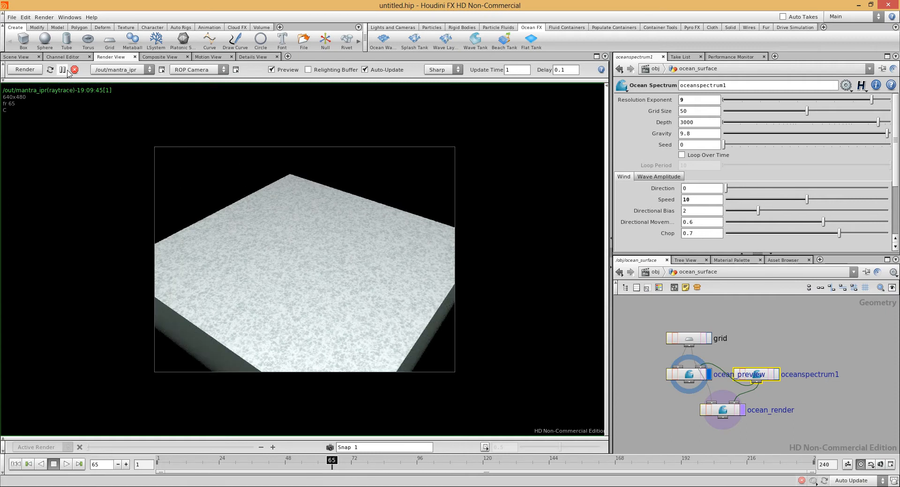
pyautogui.click(19, 57)
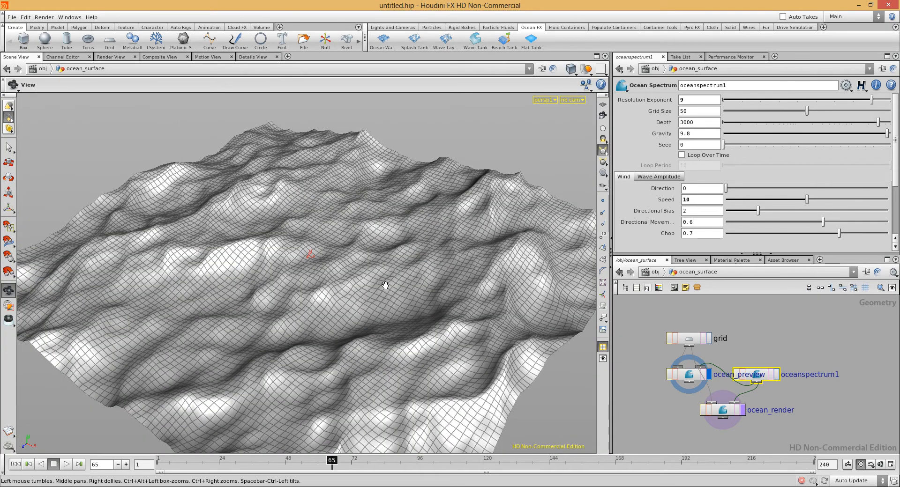
# Rearrange the ocean_surface network with grid and oceanspectrum1 above, and ocean_preview and ocean_render level with each other below.
pyautogui.moveTo(754, 375); pyautogui.dragTo(779, 325)
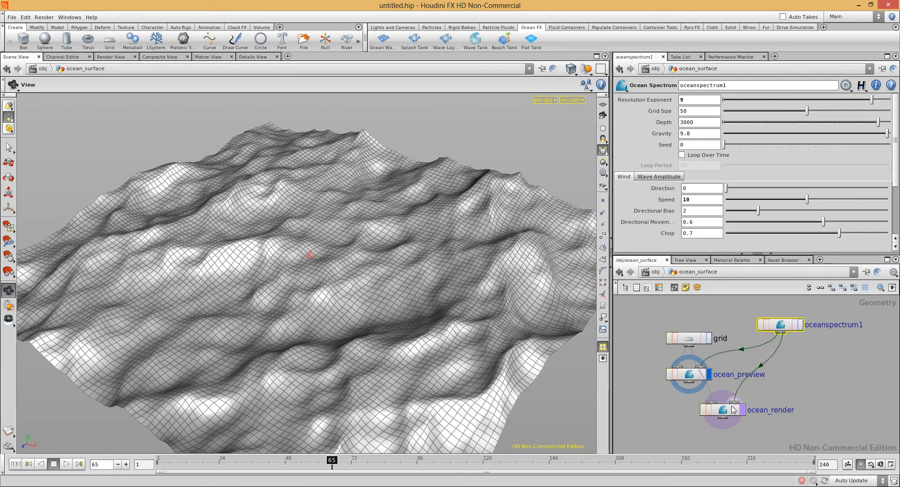
pyautogui.moveTo(745, 403); pyautogui.dragTo(789, 386)
pyautogui.scroll(3, 724, 388)
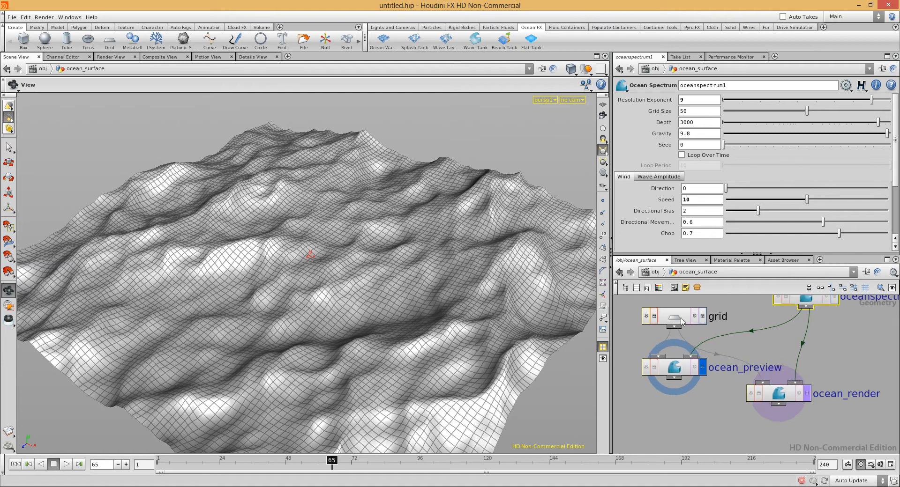
pyautogui.moveTo(653, 310); pyautogui.dragTo(642, 309)
pyautogui.scroll(-2, 753, 347)
pyautogui.moveTo(755, 348); pyautogui.dragTo(732, 380, button='middle')
pyautogui.scroll(1, 731, 381)
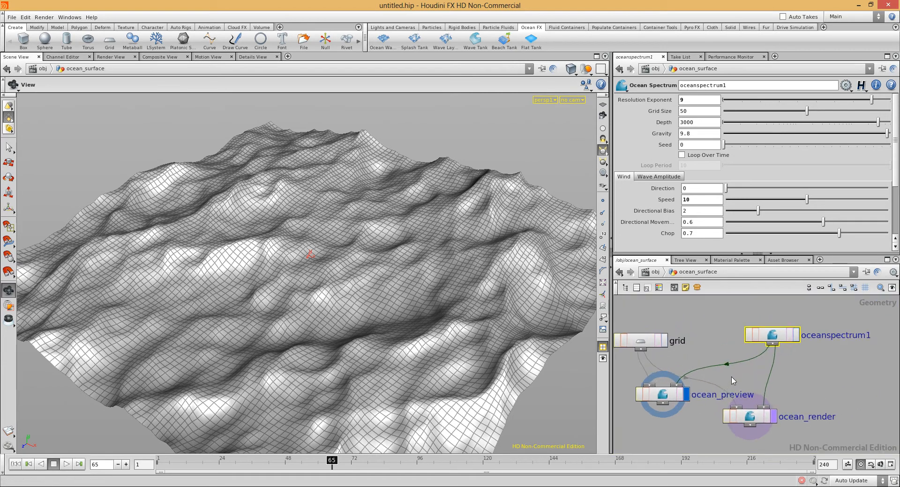
pyautogui.moveTo(661, 398); pyautogui.dragTo(661, 420)
pyautogui.click(723, 326)
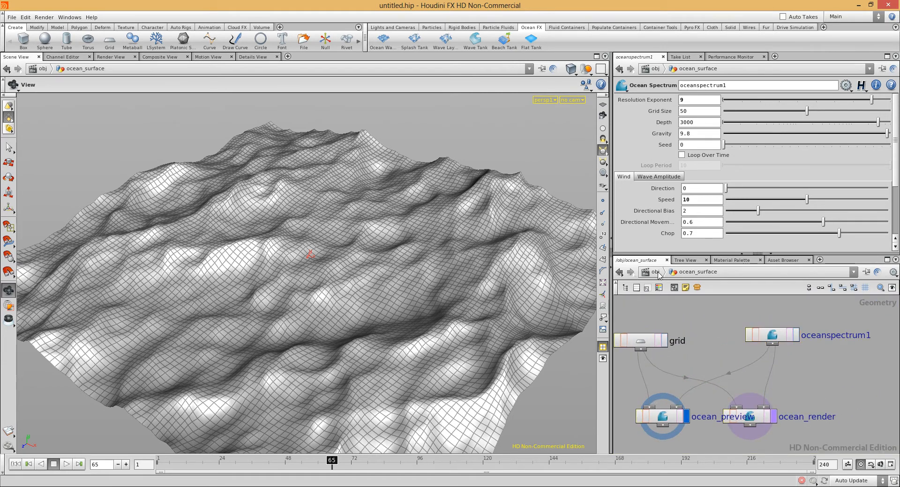
pyautogui.moveTo(713, 330); pyautogui.dragTo(739, 327, button='middle')
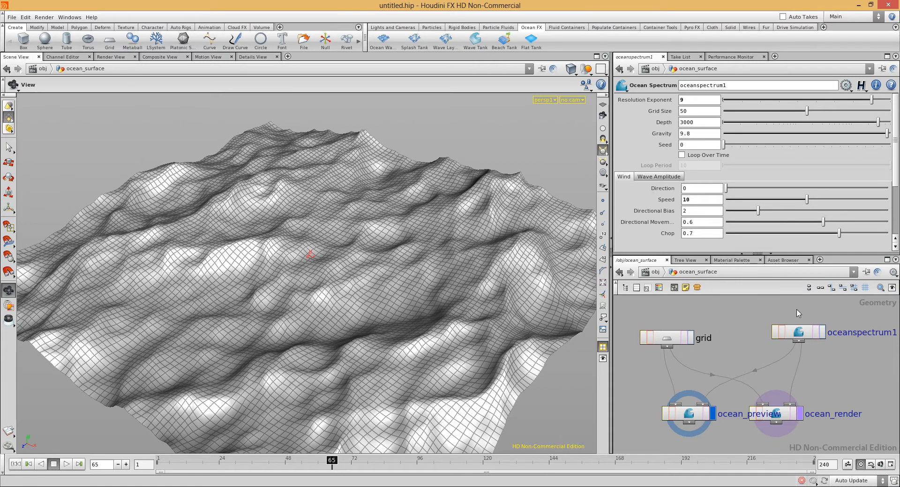
pyautogui.moveTo(716, 395); pyautogui.dragTo(701, 395, button='middle')
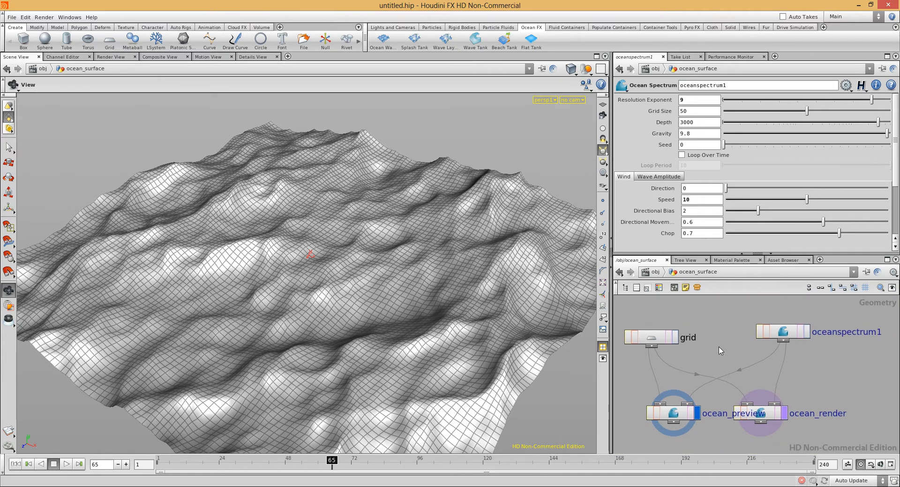
# Display the grid node on its own, with both display and render flags, to examine the undeformed input surface.
pyautogui.click(654, 341)
pyautogui.click(675, 337)
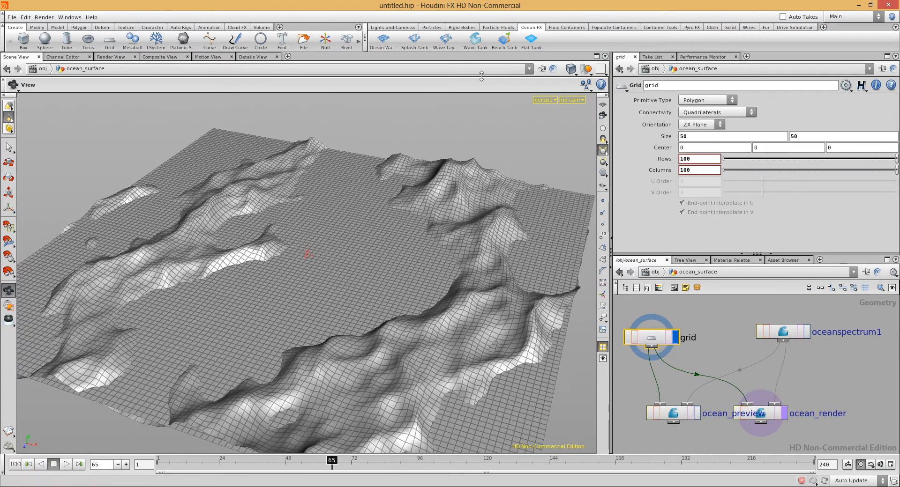
pyautogui.click(697, 413)
pyautogui.click(675, 338)
pyautogui.keyDown('ctrl'); pyautogui.click(676, 338); pyautogui.keyUp('ctrl')
pyautogui.click(651, 339)
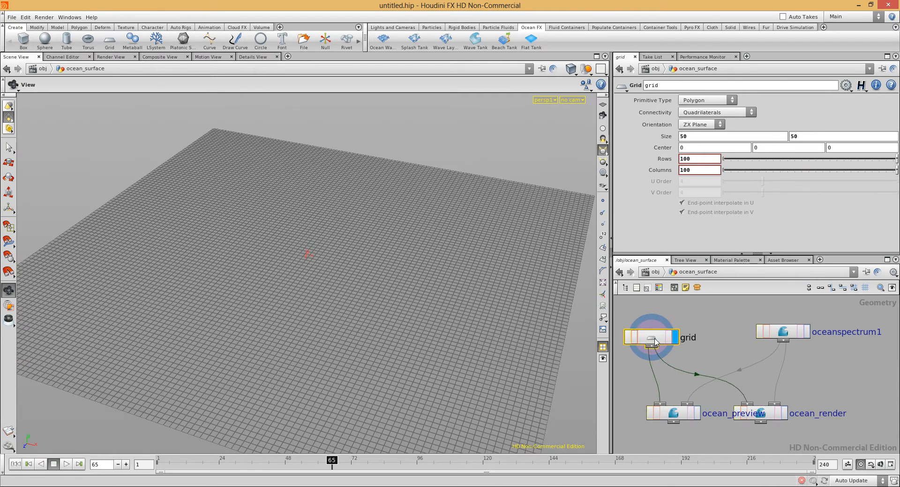
# Move oceanspectrum1 closer to the grid node, check its display output, and return the display to ocean_preview.
pyautogui.moveTo(782, 336); pyautogui.dragTo(745, 341)
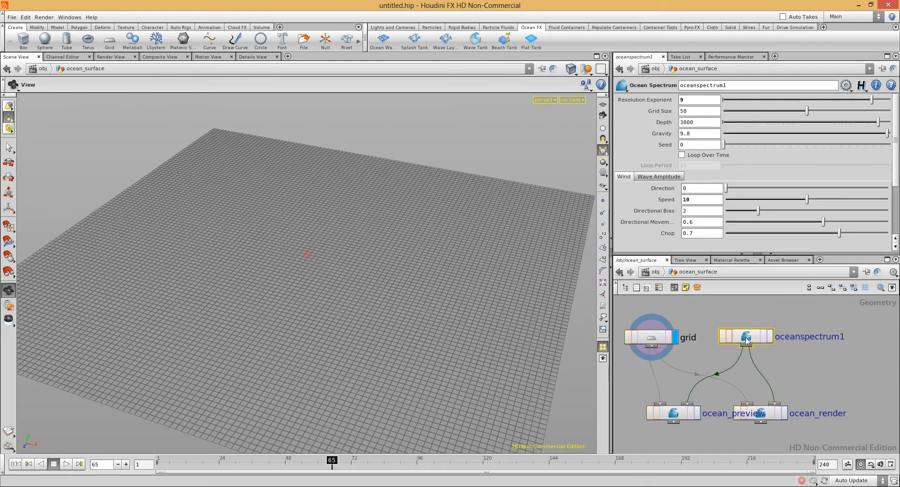
pyautogui.click(769, 337)
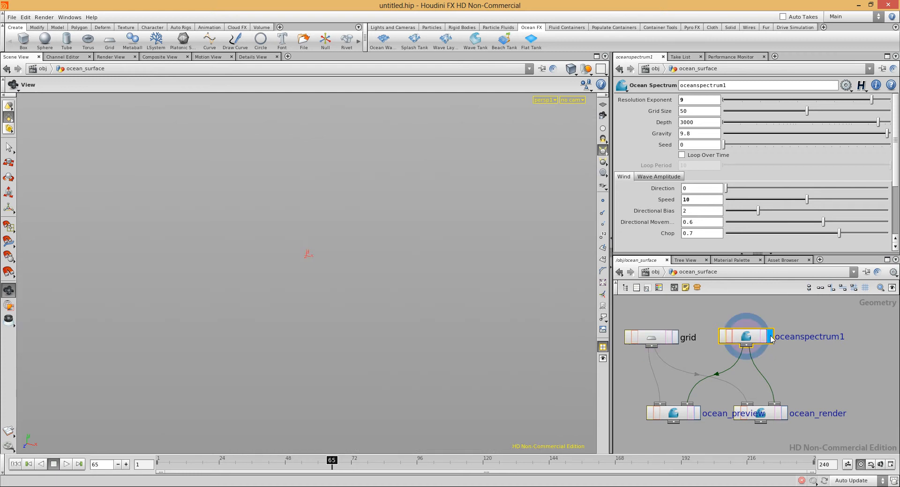
pyautogui.click(697, 413)
# Space ocean_preview and ocean_render farther apart in the network so their names no longer overlap.
pyautogui.moveTo(772, 419); pyautogui.dragTo(802, 421)
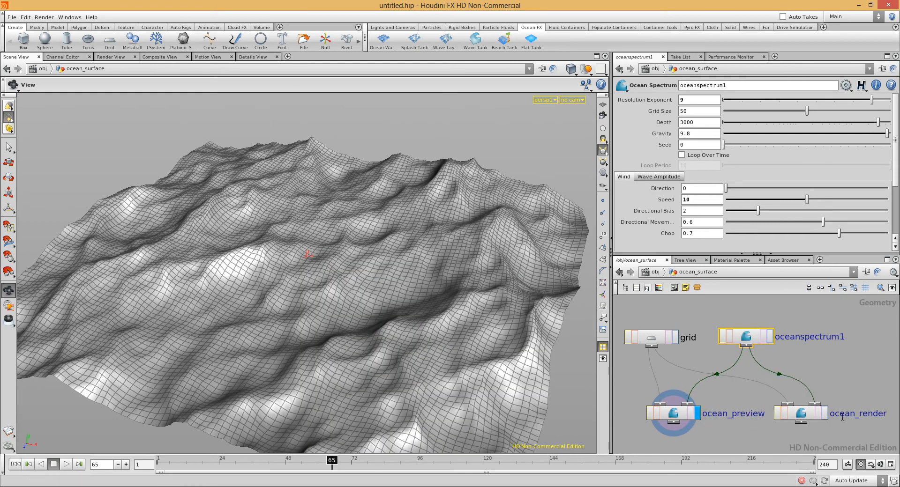
pyautogui.moveTo(302, 306); pyautogui.dragTo(360, 323)
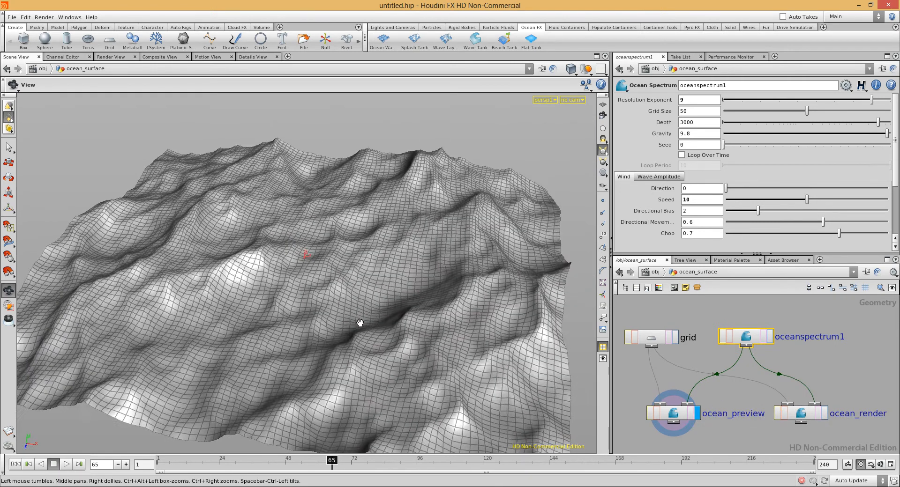
pyautogui.moveTo(726, 396); pyautogui.dragTo(729, 356, button='middle')
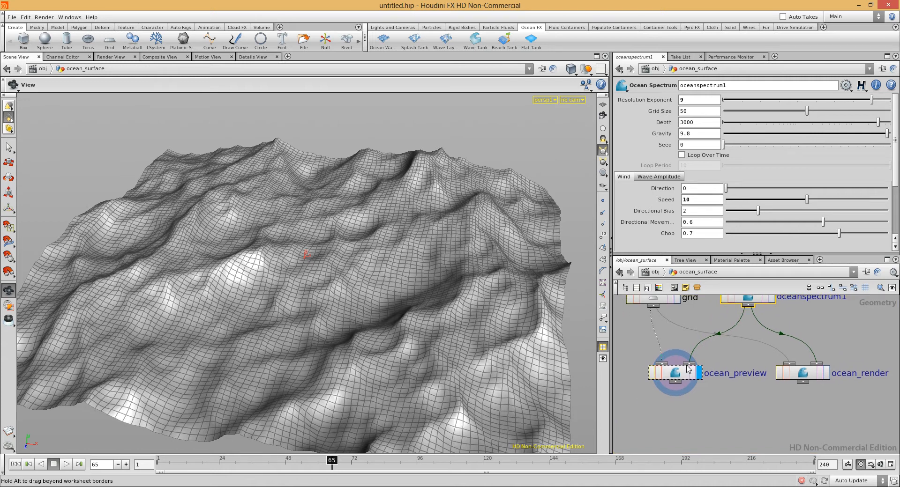
pyautogui.moveTo(741, 390); pyautogui.dragTo(720, 414, button='middle')
pyautogui.click(636, 399)
pyautogui.moveTo(637, 399); pyautogui.dragTo(615, 399)
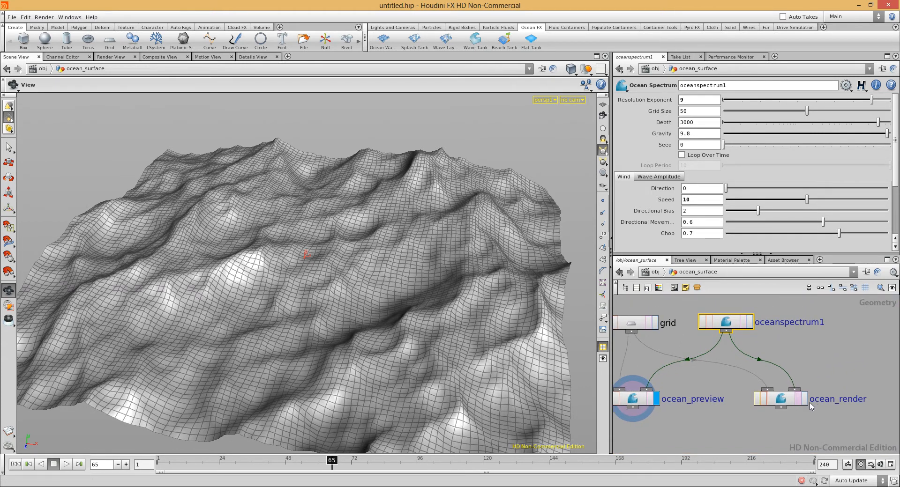
pyautogui.moveTo(783, 404); pyautogui.dragTo(795, 404)
pyautogui.moveTo(648, 393); pyautogui.dragTo(689, 399)
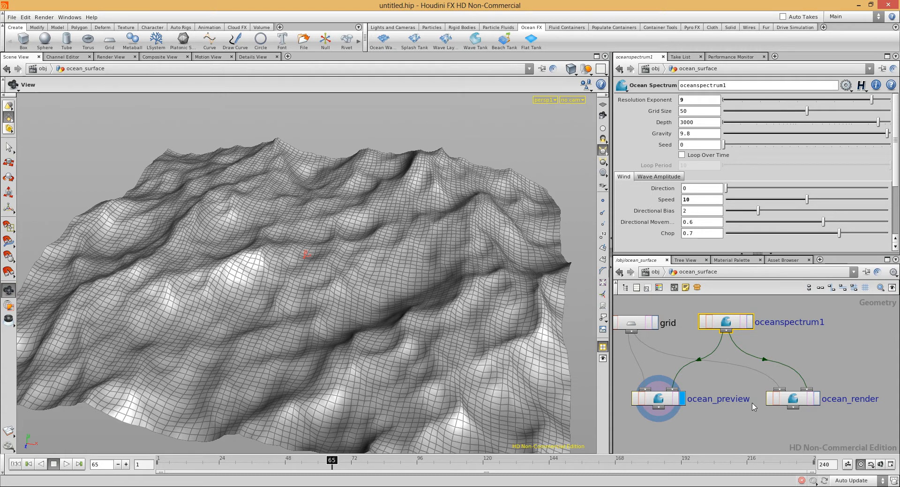
# Compare the Downsample and geometry settings of the ocean_render and ocean_preview nodes, ending with ocean_preview selected.
pyautogui.click(793, 402)
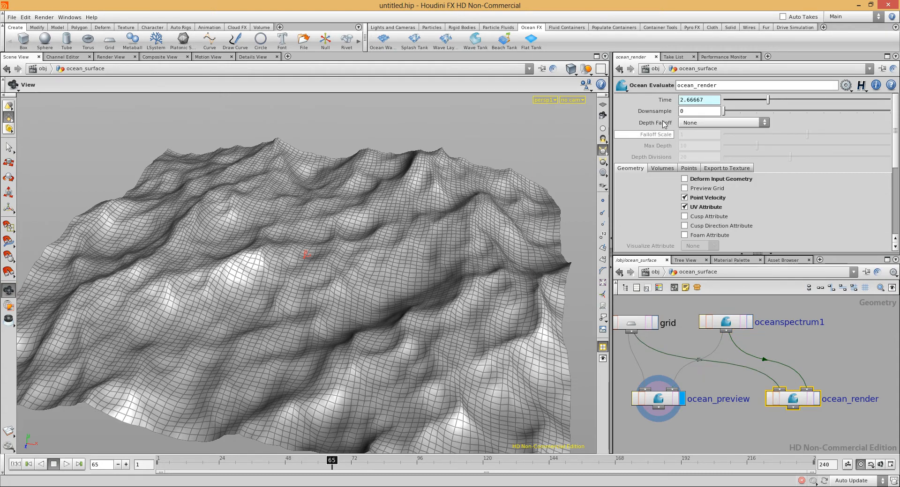
pyautogui.click(697, 111)
pyautogui.click(661, 399)
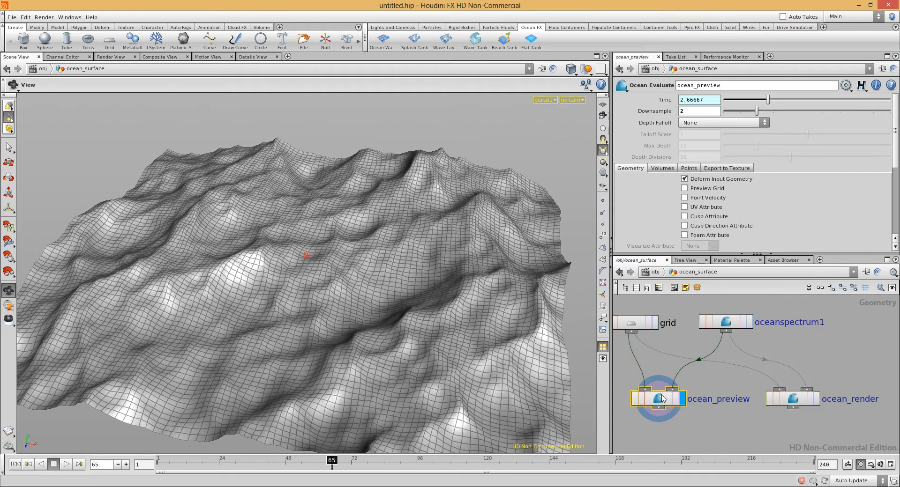
pyautogui.click(695, 112)
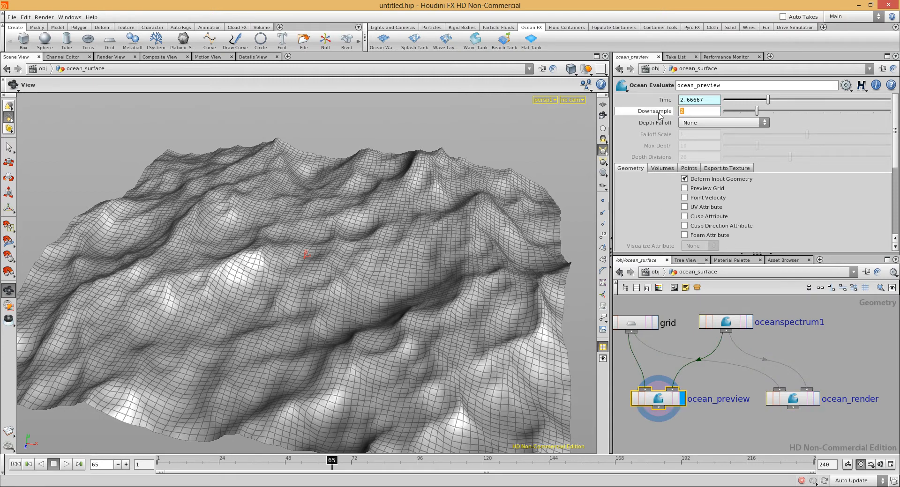
pyautogui.moveTo(661, 115)
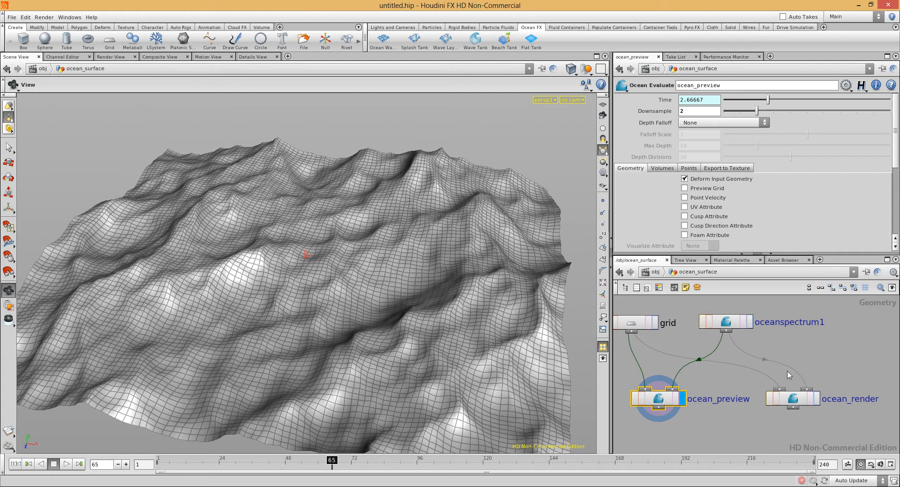
pyautogui.click(798, 403)
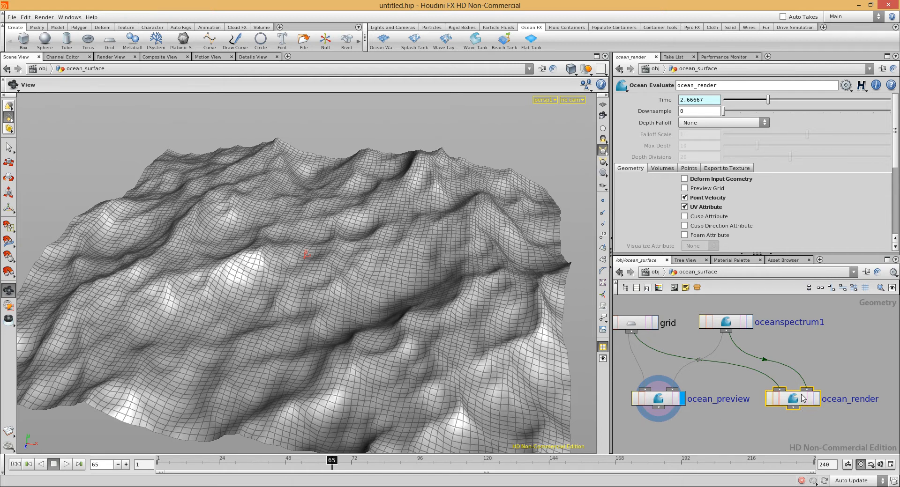
pyautogui.click(658, 400)
# Play the ocean_preview animation briefly, stop it, and rewind to frame 1 to examine the surface from another angle.
pyautogui.moveTo(301, 255); pyautogui.dragTo(311, 258)
pyautogui.click(66, 464)
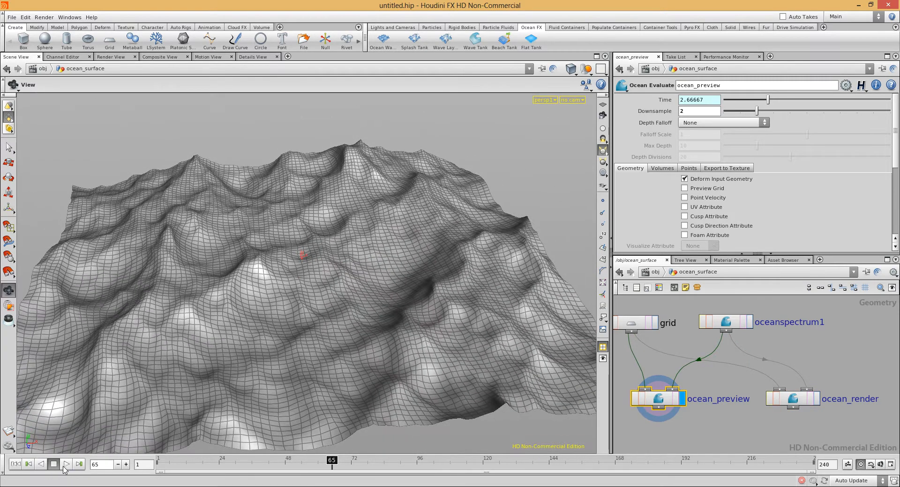
pyautogui.click(54, 465)
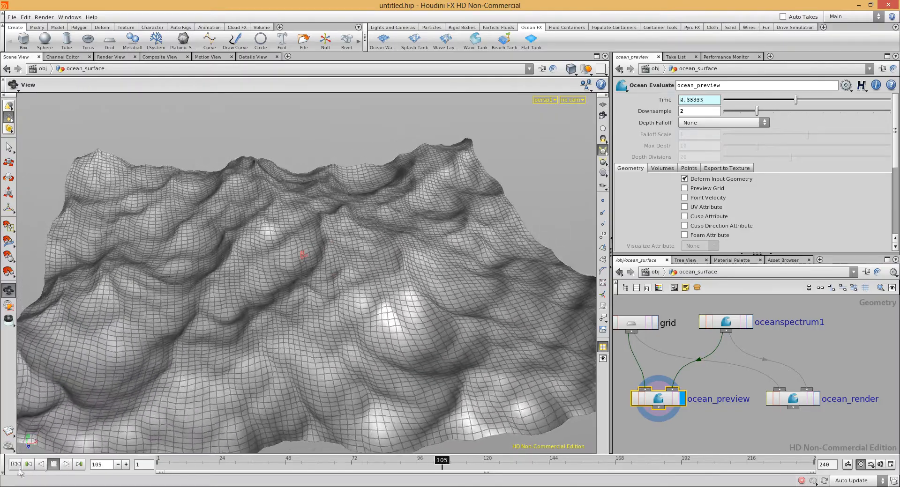
pyautogui.click(15, 464)
pyautogui.moveTo(407, 280); pyautogui.dragTo(265, 285)
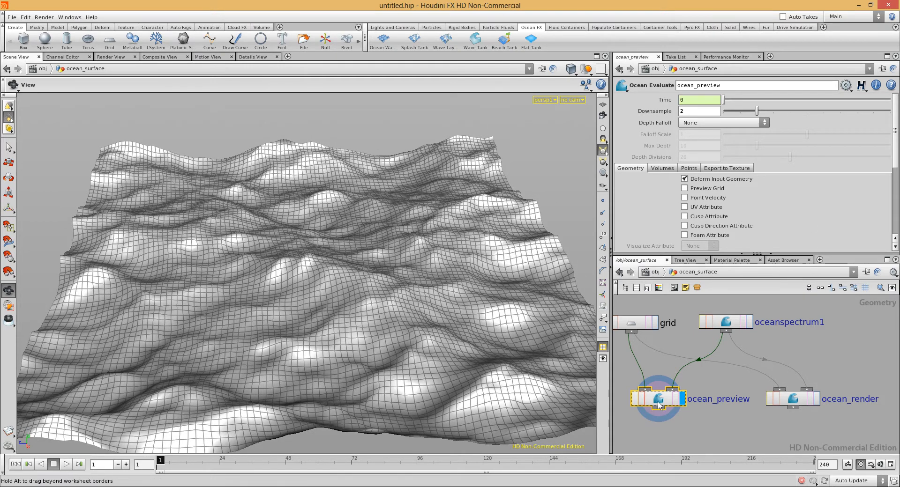
pyautogui.scroll(-2, 656, 215)
pyautogui.scroll(2, 656, 213)
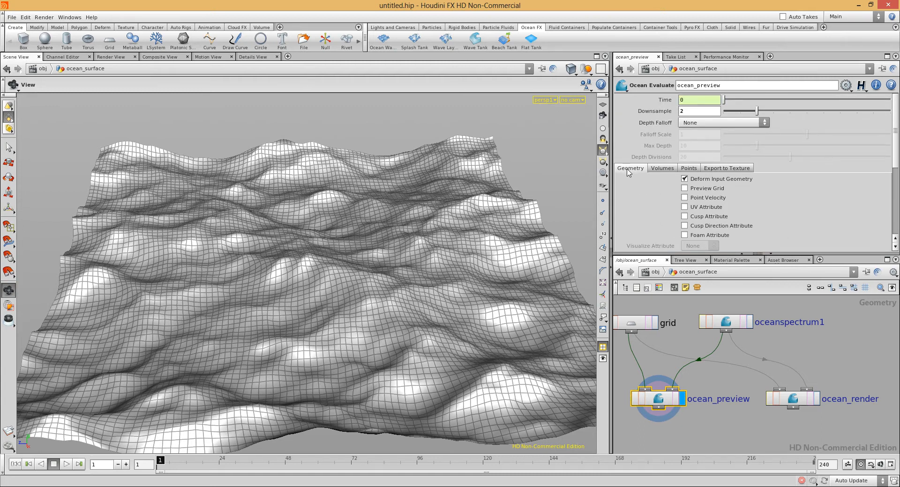
# Enable the Foam Attribute on ocean_preview, set Visualize Attribute to Foam, and inspect the coloured surface from several angles.
pyautogui.scroll(-3, 694, 198)
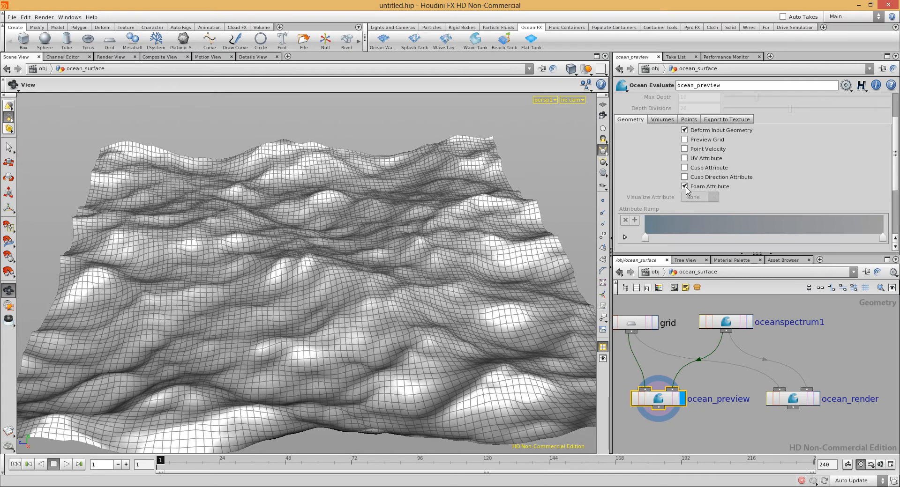
pyautogui.moveTo(225, 255); pyautogui.dragTo(346, 236)
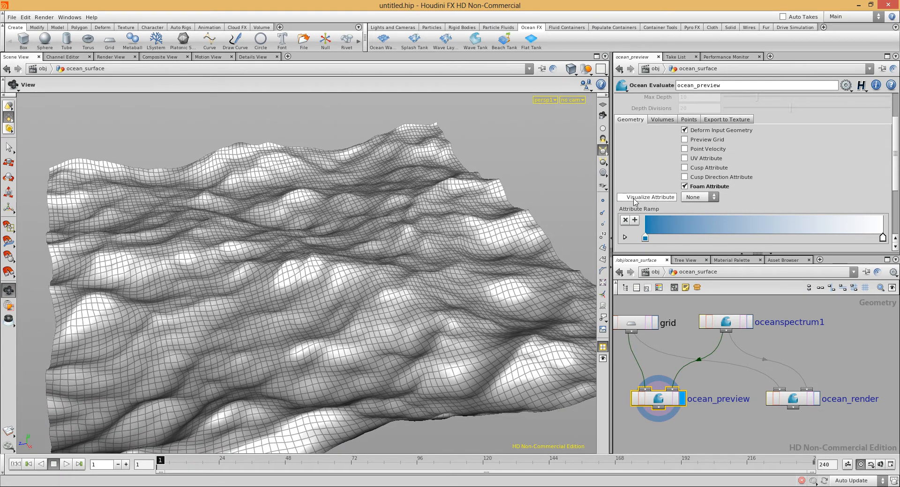
pyautogui.click(693, 199)
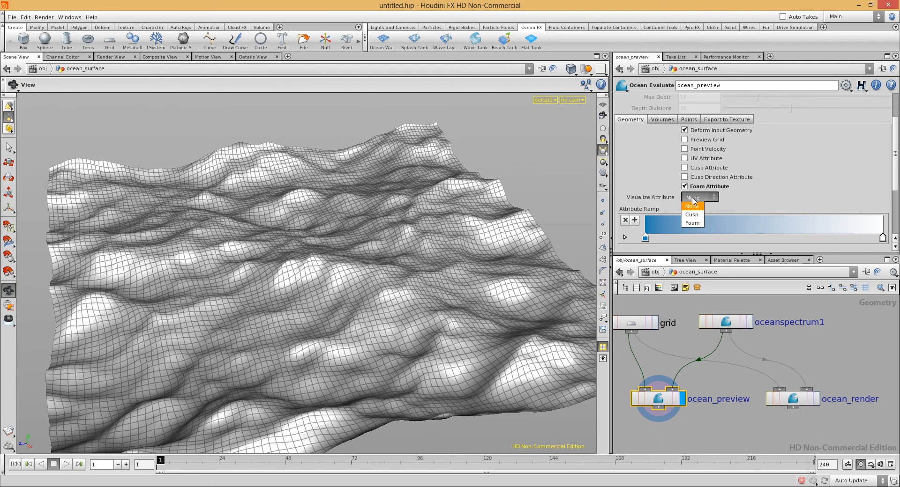
pyautogui.click(692, 223)
pyautogui.moveTo(331, 215); pyautogui.dragTo(319, 286)
pyautogui.moveTo(213, 279); pyautogui.dragTo(334, 198)
pyautogui.moveTo(323, 235); pyautogui.dragTo(281, 253)
pyautogui.moveTo(281, 253); pyautogui.dragTo(336, 279, button='right')
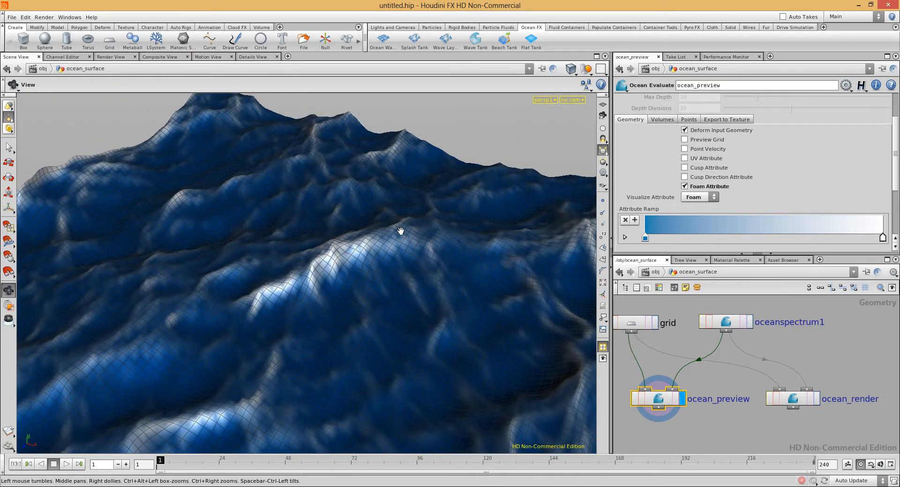
pyautogui.moveTo(450, 280); pyautogui.dragTo(237, 295, button='right')
pyautogui.moveTo(237, 295); pyautogui.dragTo(257, 289)
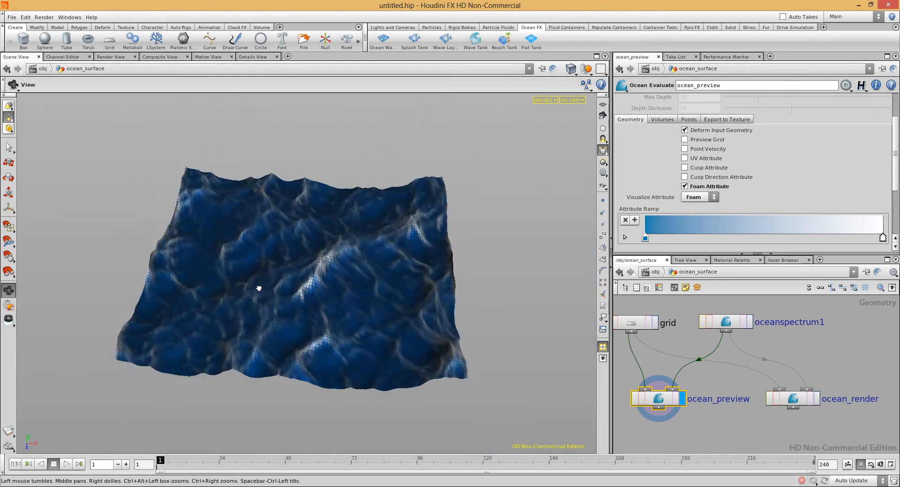
# Play the foam animation to examine how it builds up, stop it, and rewind to frame 1.
pyautogui.click(66, 464)
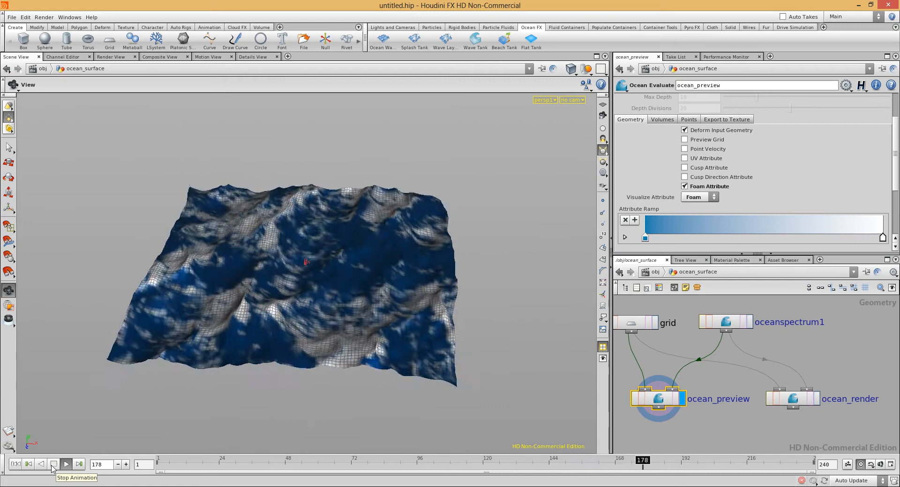
pyautogui.click(53, 465)
pyautogui.click(26, 464)
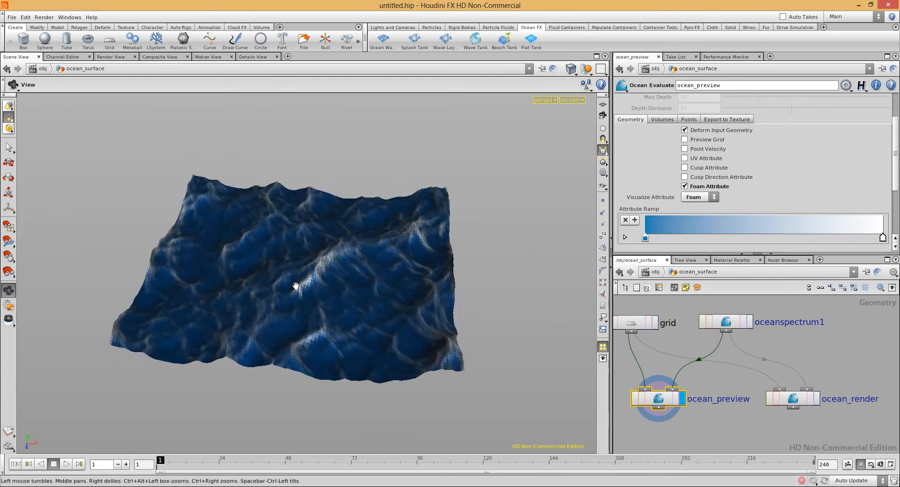
# Select the oceanspectrum1 node and read the description of its Resolution Exponent parameter.
pyautogui.click(725, 327)
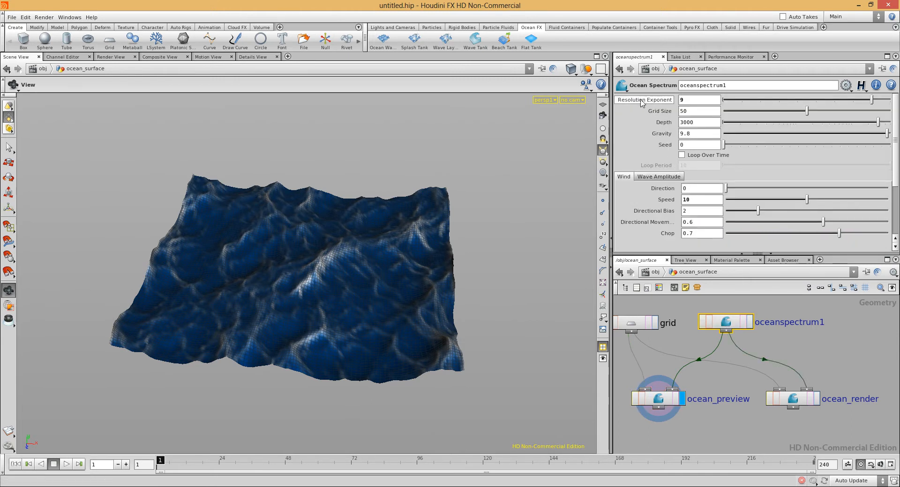
pyautogui.moveTo(649, 103)
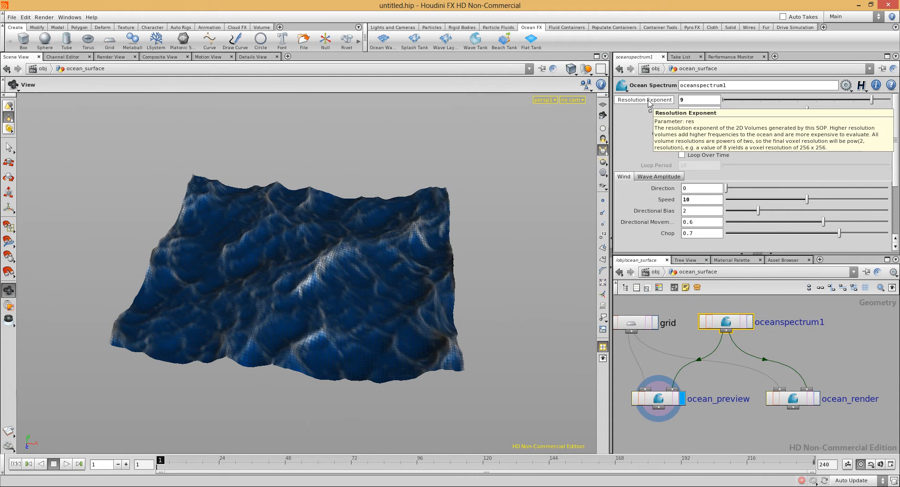
# Clear the Resolution Exponent of oceanspectrum1, delete its channels, and set it to 1 to test the lowest detail.
pyautogui.click(655, 103)
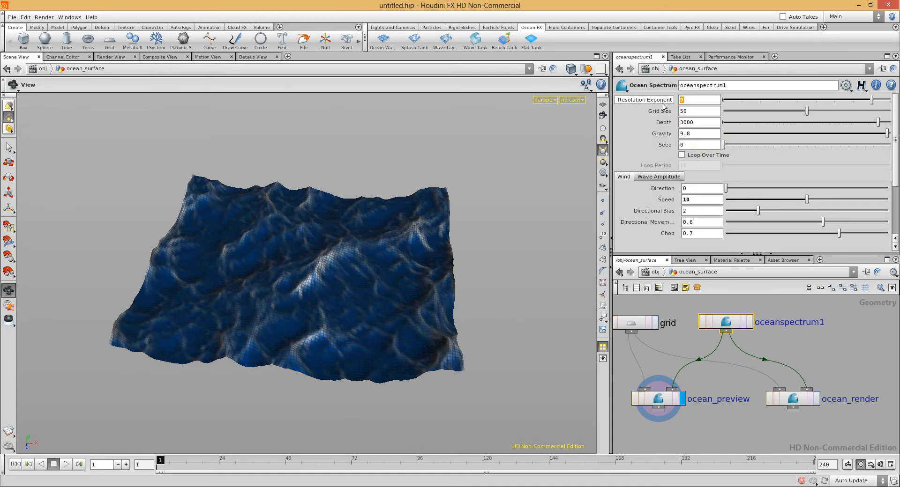
pyautogui.click(296, 298)
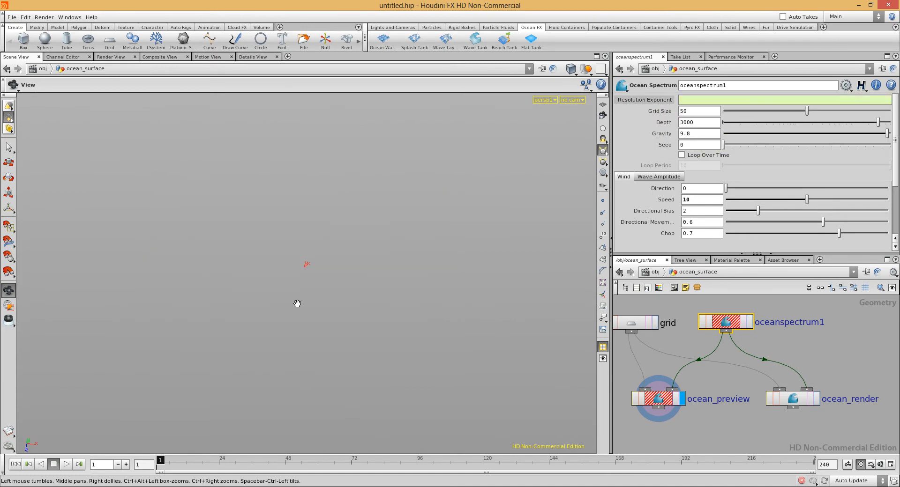
pyautogui.rightClick(665, 103)
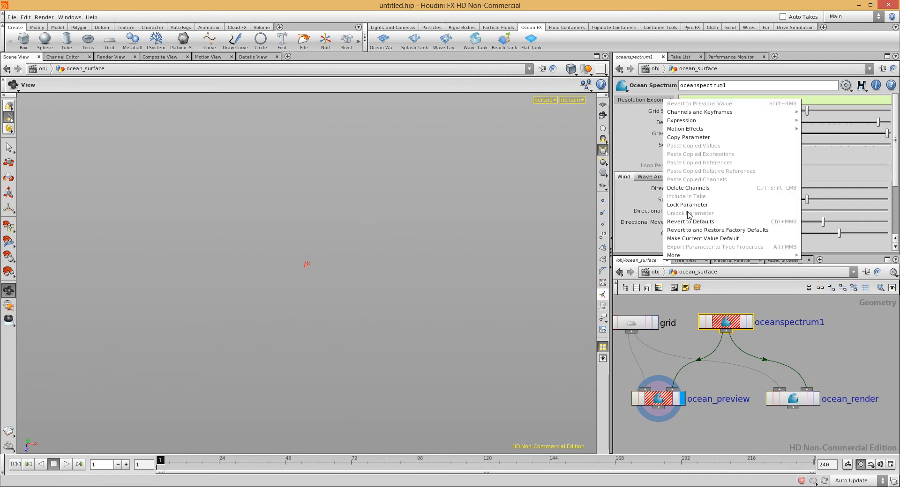
pyautogui.click(675, 188)
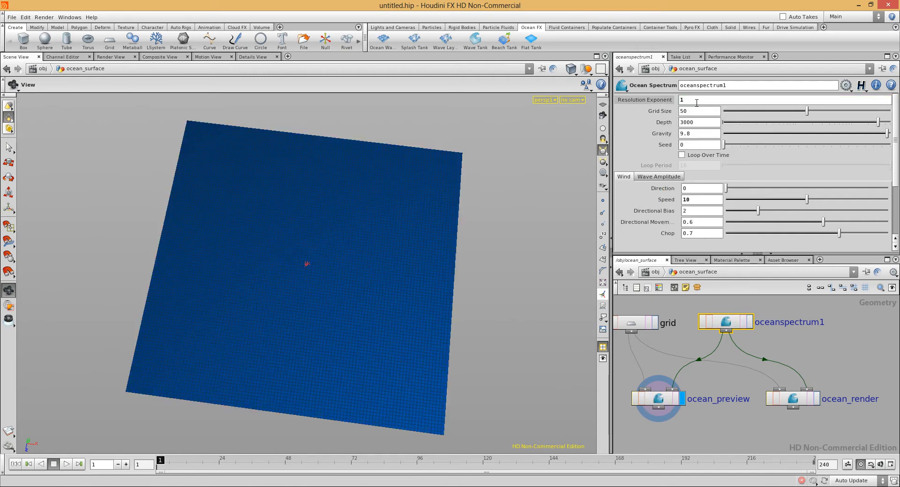
pyautogui.moveTo(696, 102); pyautogui.dragTo(654, 102)
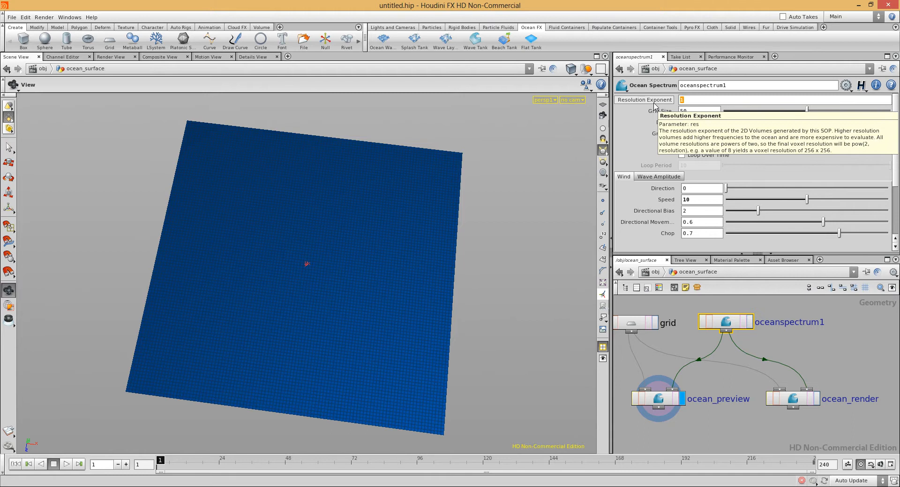
pyautogui.moveTo(476, 268)
pyautogui.mouseDown()
pyautogui.moveTo(477, 156)
pyautogui.moveTo(466, 249)
pyautogui.moveTo(493, 281)
pyautogui.moveTo(434, 293)
pyautogui.moveTo(482, 281)
pyautogui.mouseUp()
# Raise oceanspectrum1's Resolution Exponent to 2 and then 3 to compare the wave detail.
pyautogui.click(687, 100)
pyautogui.moveTo(658, 123)
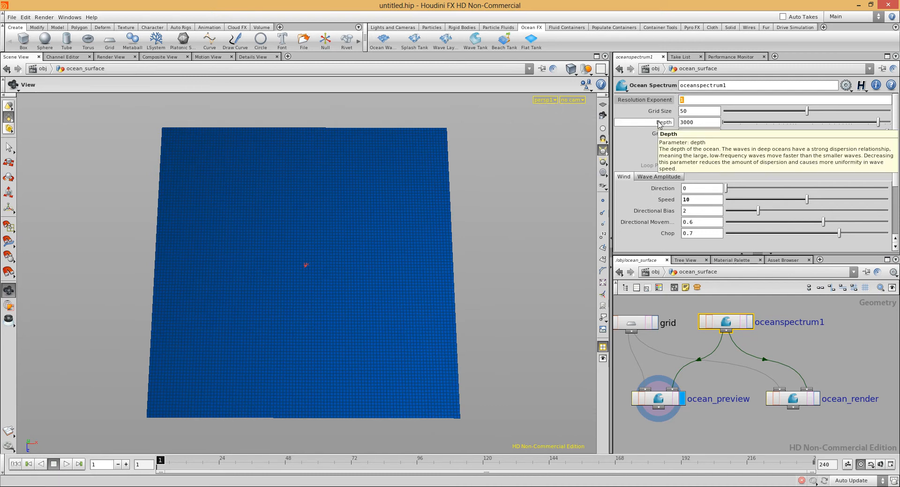
pyautogui.moveTo(337, 281); pyautogui.dragTo(464, 328)
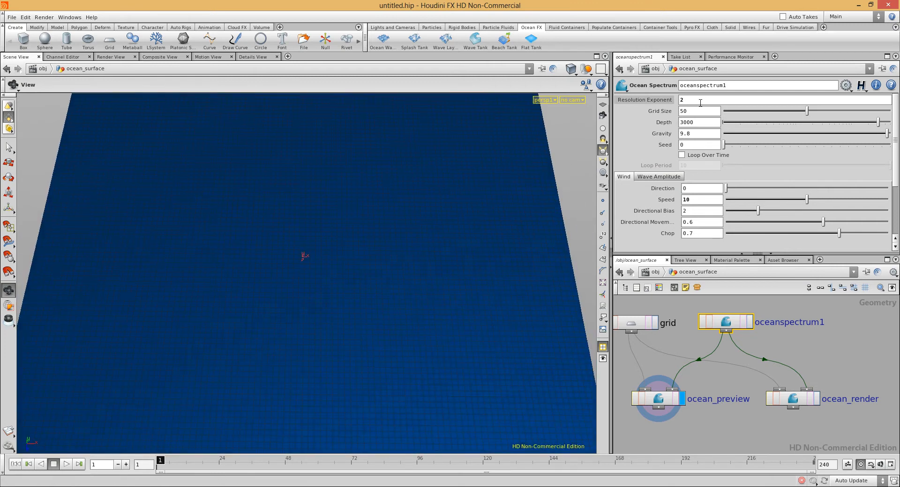
pyautogui.moveTo(700, 101); pyautogui.dragTo(637, 107)
pyautogui.write('3')
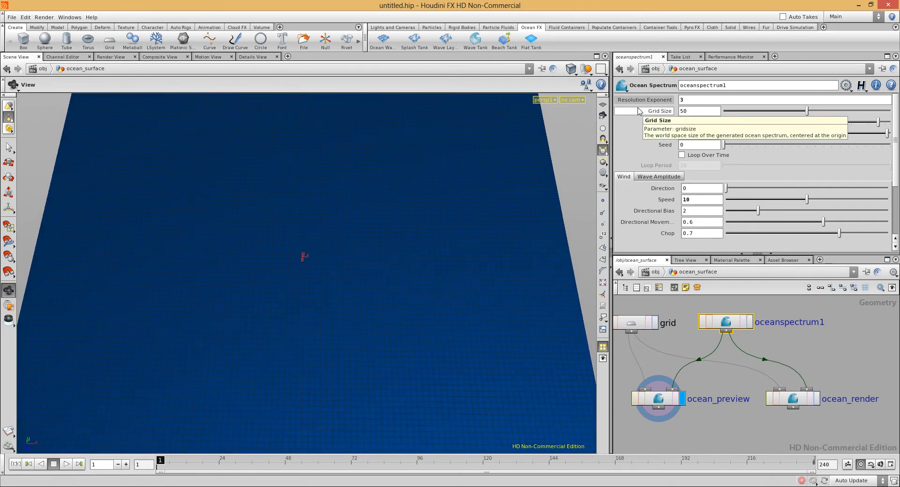
# Increase oceanspectrum1's Resolution Exponent to 5 and then 8, inspecting the surface after each change.
pyautogui.moveTo(644, 100); pyautogui.dragTo(665, 102, button='middle')
pyautogui.moveTo(428, 229); pyautogui.dragTo(421, 281)
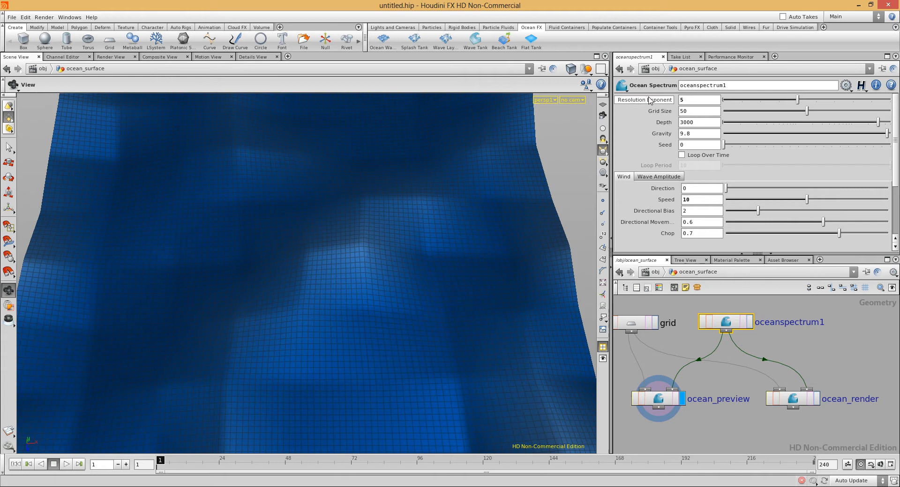
pyautogui.moveTo(650, 99); pyautogui.dragTo(673, 99, button='middle')
pyautogui.moveTo(428, 247); pyautogui.dragTo(251, 247)
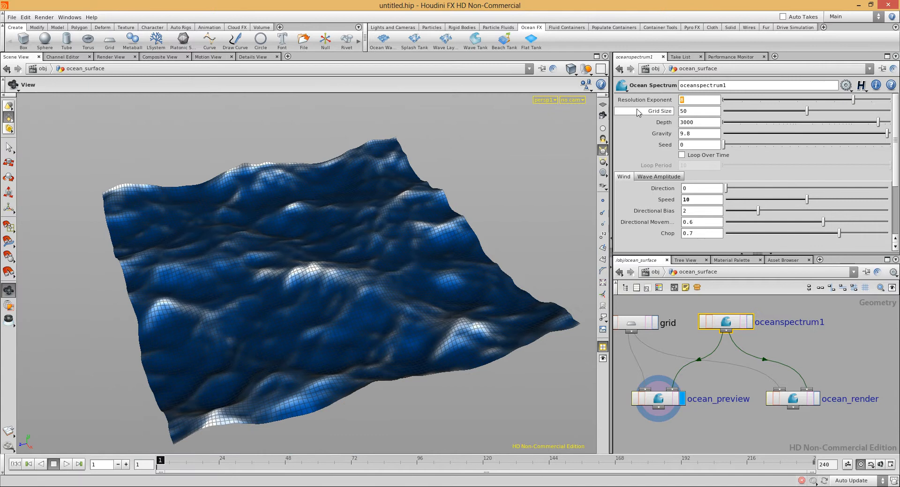
# Try a Resolution Exponent of 11 on oceanspectrum1 and inspect the finer waves.
pyautogui.write('11')
pyautogui.press('Return')
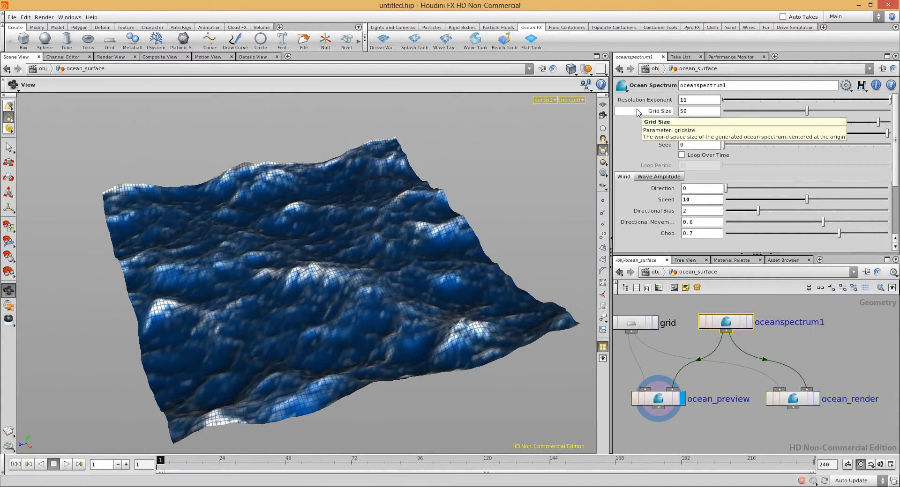
pyautogui.moveTo(261, 244); pyautogui.dragTo(291, 220)
# Set oceanspectrum1's Resolution Exponent to 10 and inspect the surface up close.
pyautogui.moveTo(689, 100); pyautogui.dragTo(653, 103)
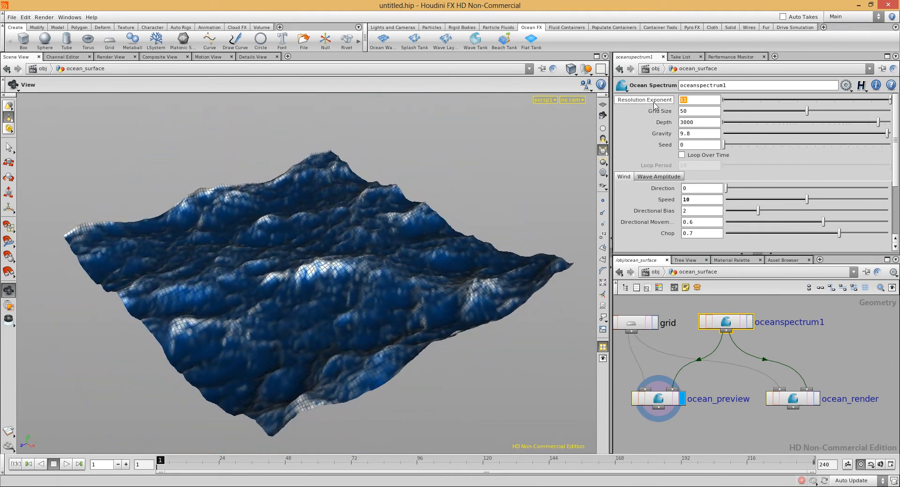
pyautogui.write('10')
pyautogui.press('Return')
pyautogui.moveTo(278, 260); pyautogui.dragTo(372, 249)
pyautogui.scroll(3, 371, 248)
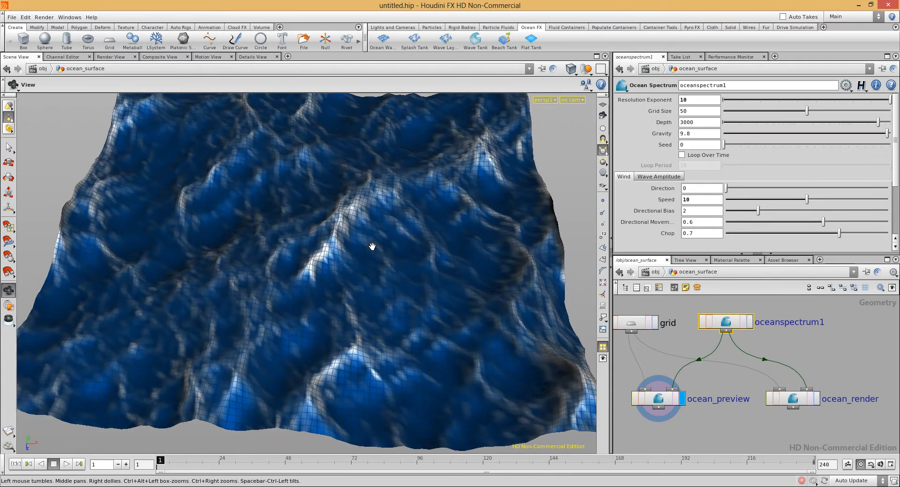
# Clear oceanspectrum1's Grid Size, revert it to the default, and enter 50 again.
pyautogui.moveTo(674, 113); pyautogui.dragTo(654, 116)
pyautogui.press('BackSpace')
pyautogui.press('Return')
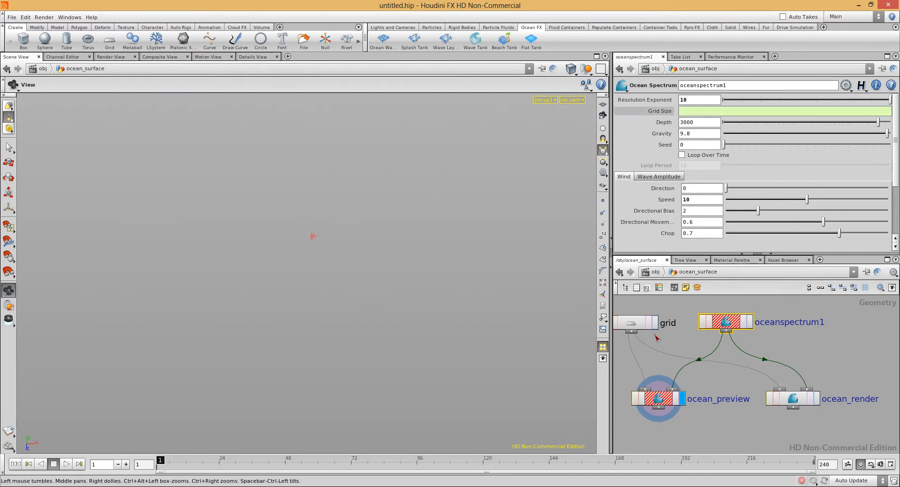
pyautogui.rightClick(673, 116)
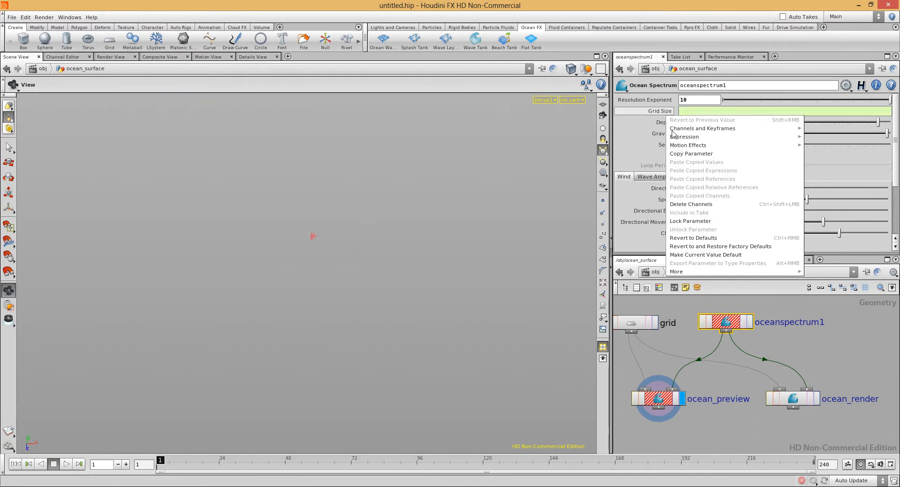
pyautogui.click(693, 238)
pyautogui.click(681, 111)
pyautogui.write('50')
pyautogui.press('Return')
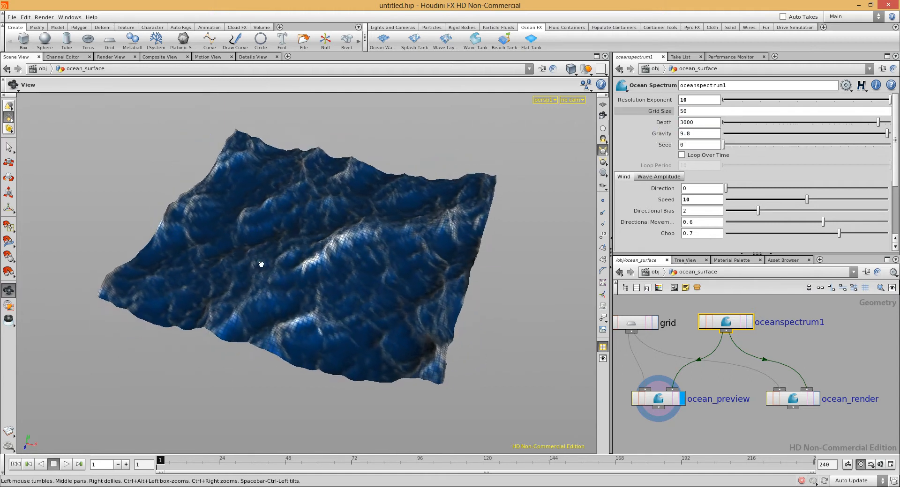
pyautogui.scroll(5, 261, 262)
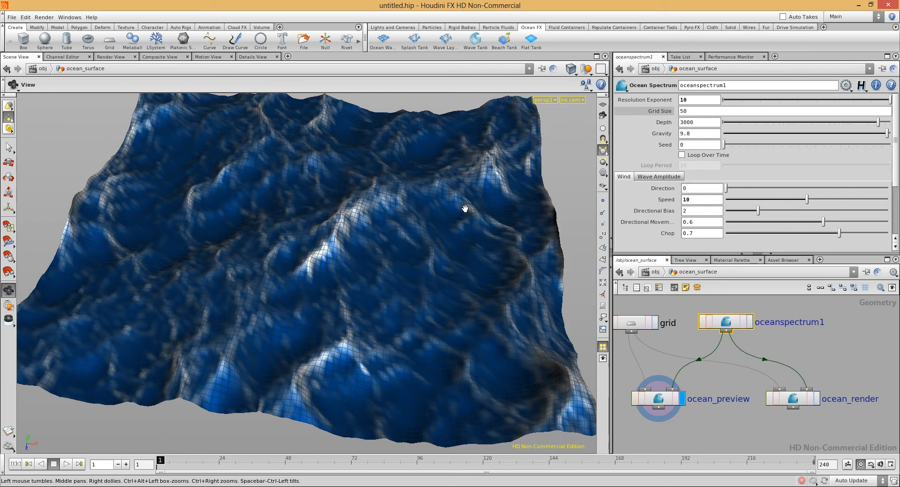
# Set oceanspectrum1's Seed to 18 and play the animation to view the different wave pattern.
pyautogui.click(669, 123)
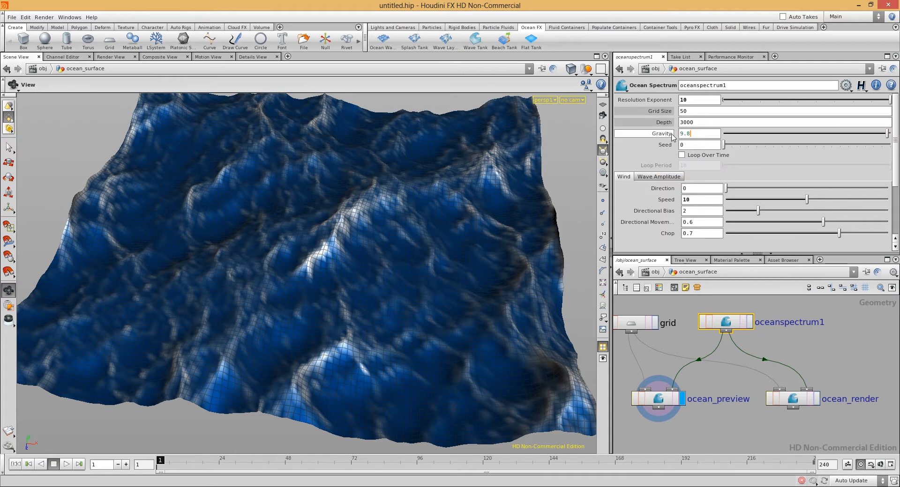
pyautogui.moveTo(725, 146); pyautogui.dragTo(753, 145)
pyautogui.moveTo(409, 261); pyautogui.dragTo(317, 255)
pyautogui.click(66, 464)
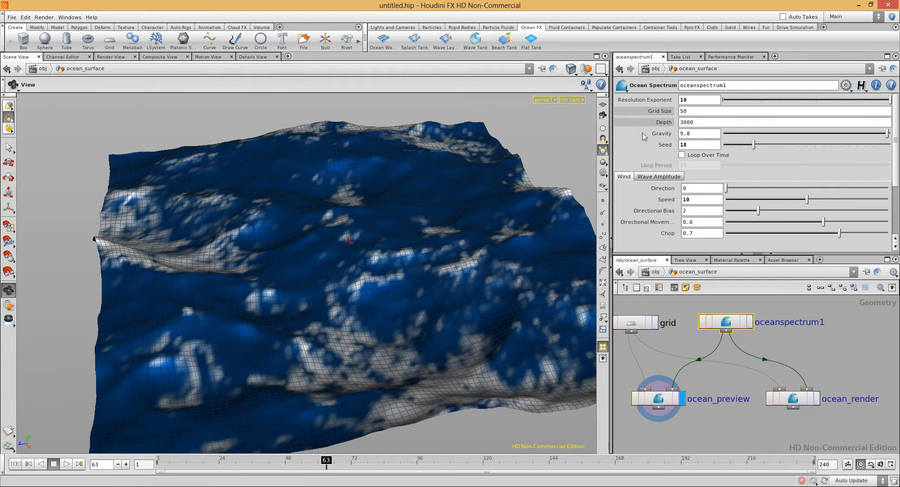
# Enable Loop Over Time on oceanspectrum1, rewind to frame 1, and open the Loop Period value for editing.
pyautogui.click(682, 155)
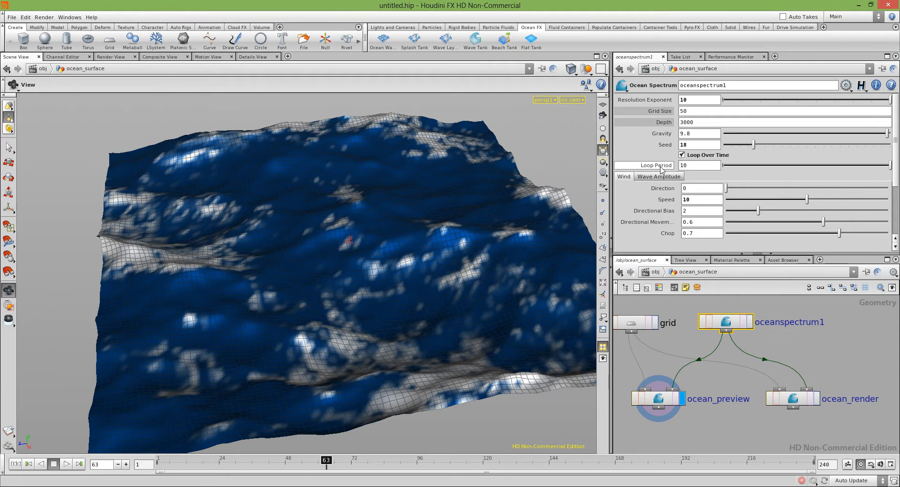
pyautogui.click(16, 466)
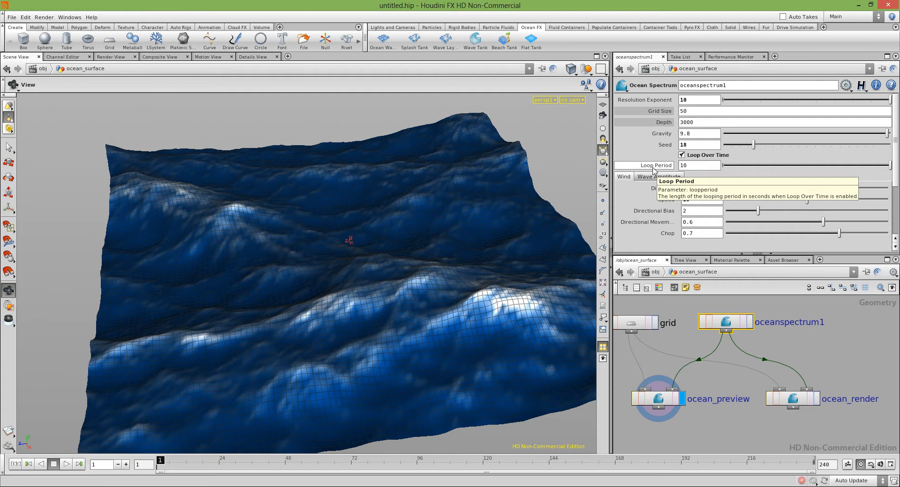
pyautogui.moveTo(695, 165); pyautogui.dragTo(678, 165)
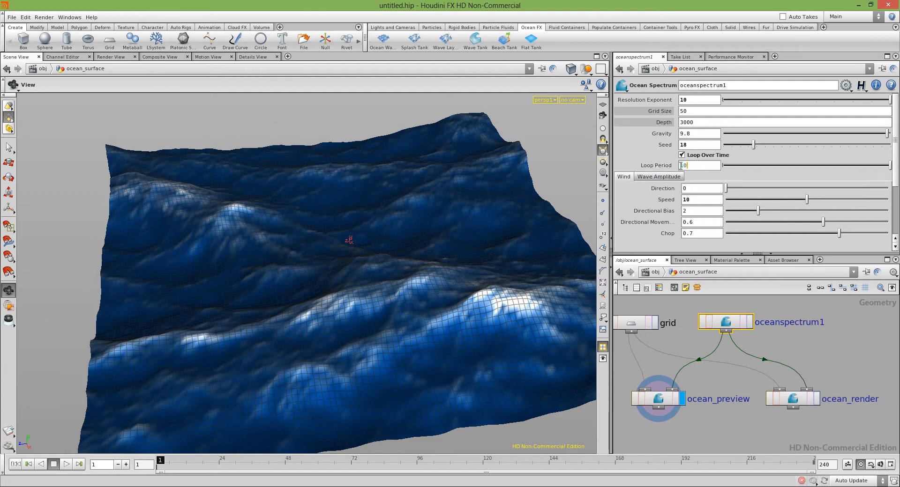
# Check the FPS value in the Global Animation Options and close them without changes.
pyautogui.click(890, 464)
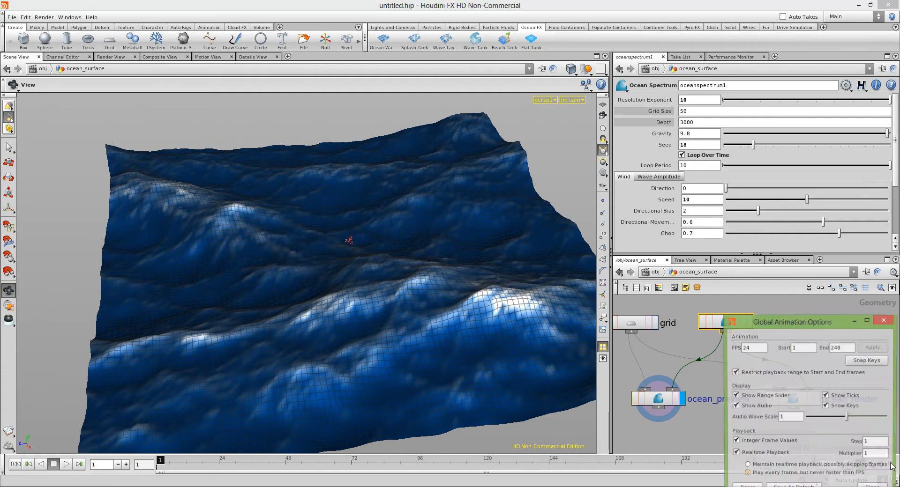
pyautogui.moveTo(760, 345); pyautogui.dragTo(738, 341)
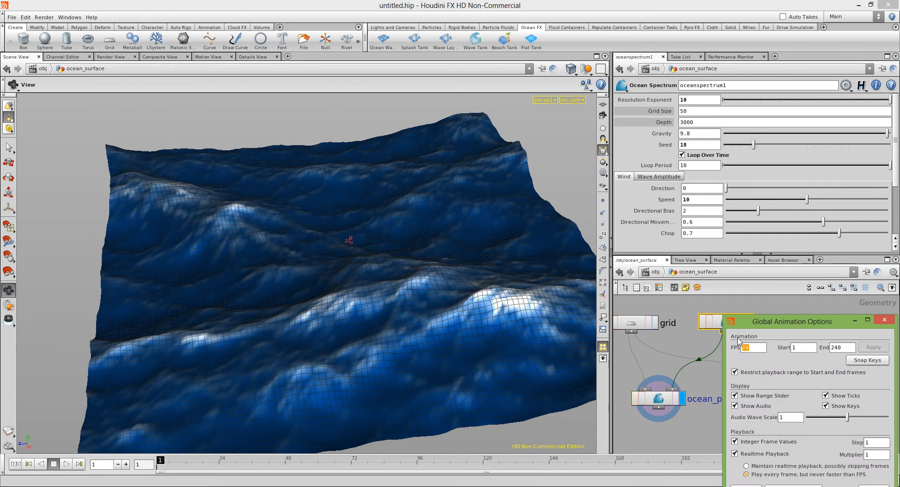
pyautogui.click(892, 322)
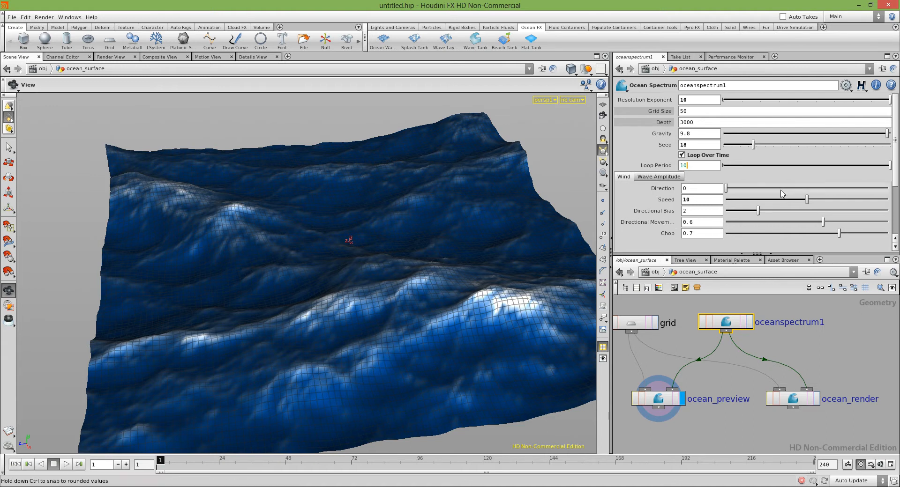
# Set oceanspectrum1's Loop Period to 2 seconds.
pyautogui.moveTo(697, 163); pyautogui.dragTo(643, 167)
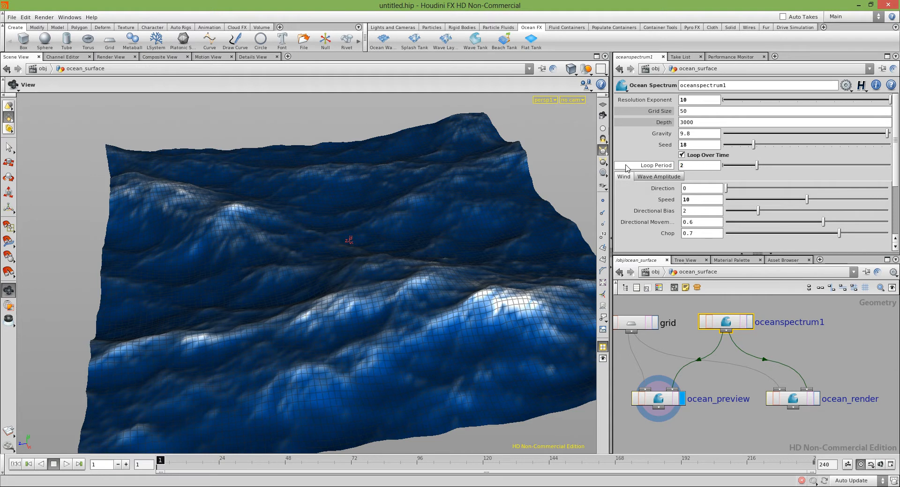
# Play the ocean animation to check the looping motion, and return to frame 1.
pyautogui.click(66, 464)
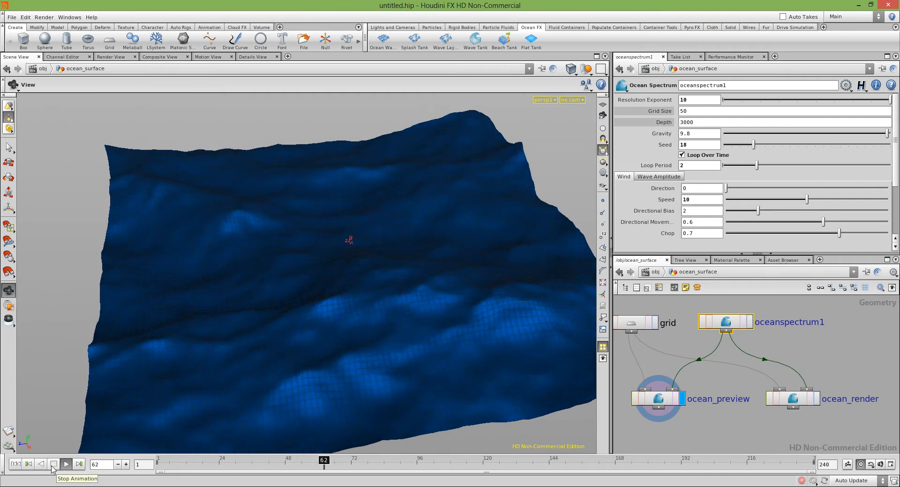
pyautogui.click(53, 465)
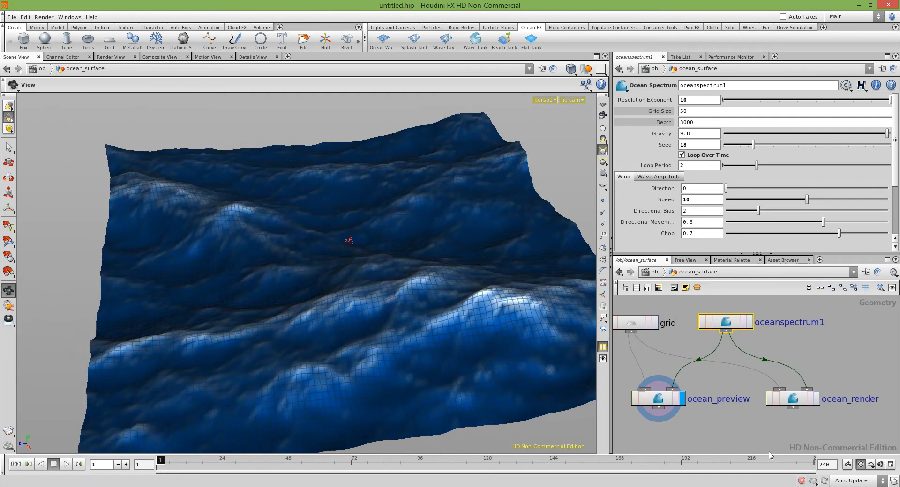
# Set the global animation end frame to 48, accept the frame range change, and play the shortened loop.
pyautogui.click(891, 465)
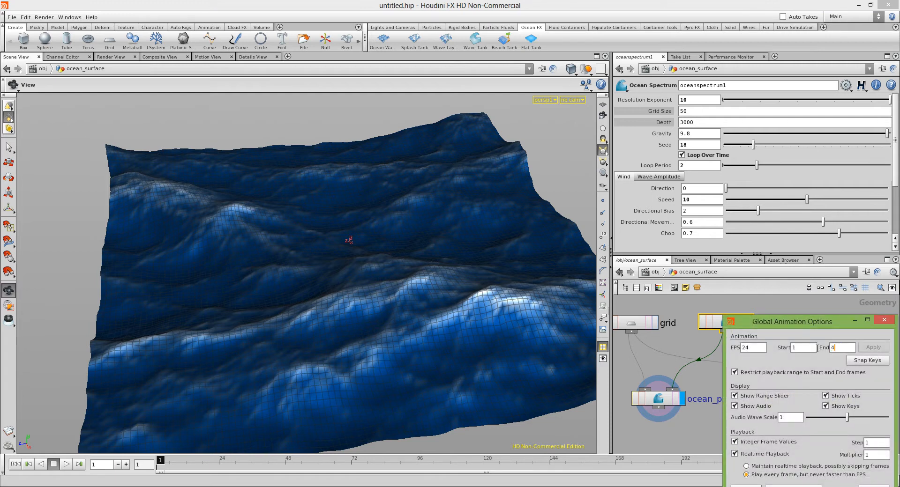
pyautogui.click(877, 351)
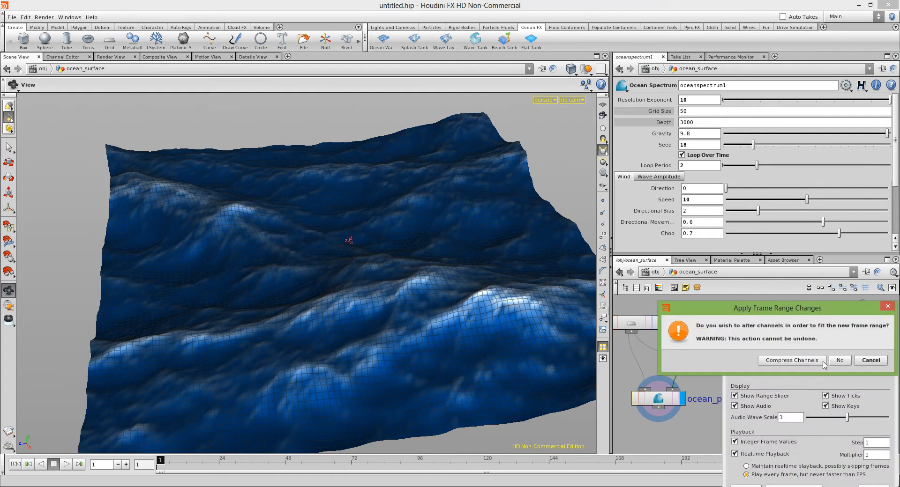
pyautogui.click(826, 365)
pyautogui.moveTo(821, 323); pyautogui.dragTo(783, 278)
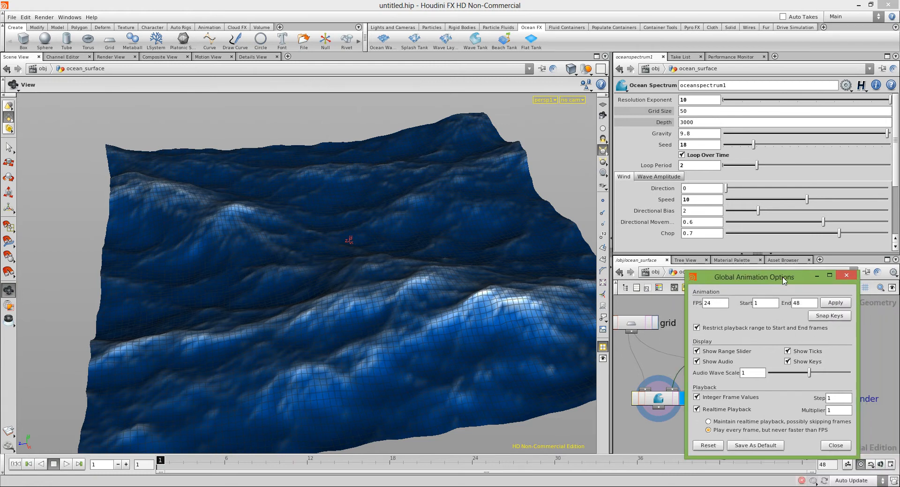
pyautogui.click(846, 275)
pyautogui.click(67, 465)
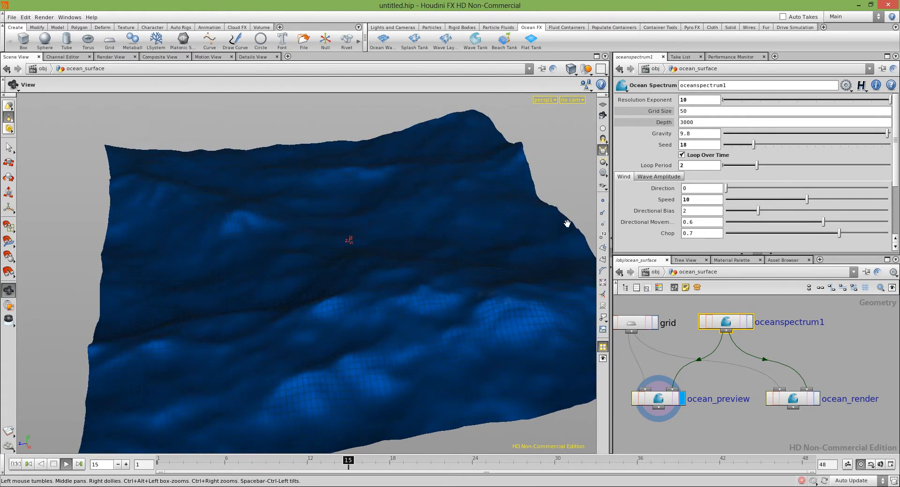
pyautogui.click(28, 465)
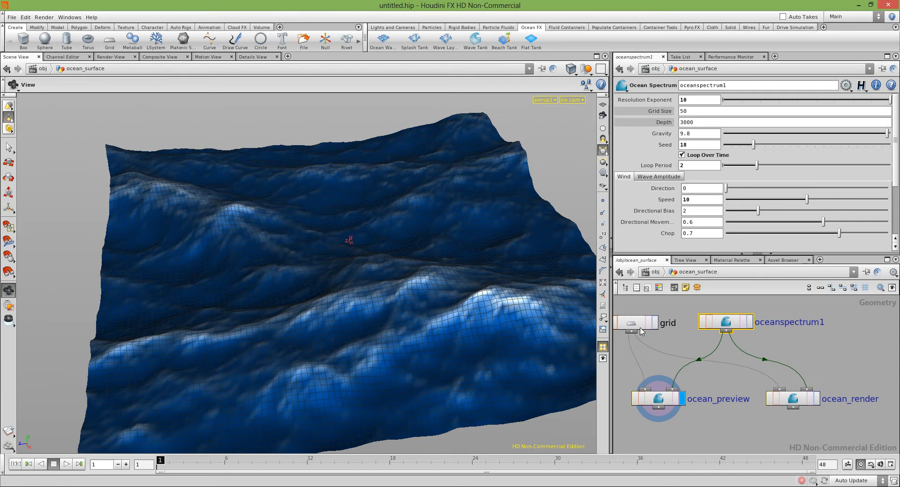
# Turn off Foam Attribute on the ocean_preview node, play the undyed surface, and return to frame 1.
pyautogui.click(664, 399)
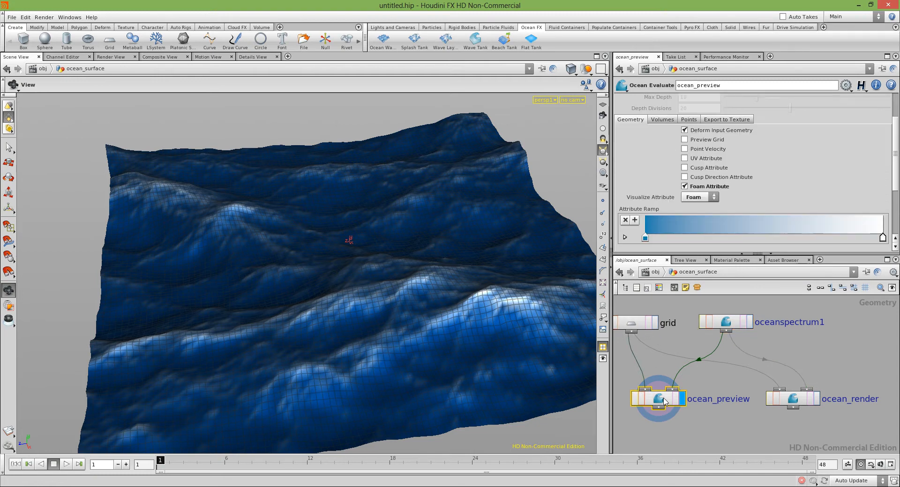
pyautogui.click(685, 187)
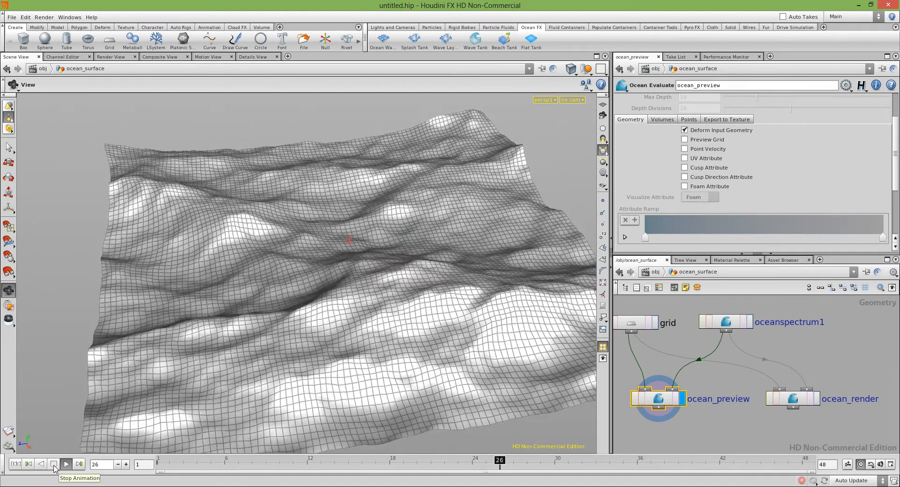
pyautogui.click(54, 465)
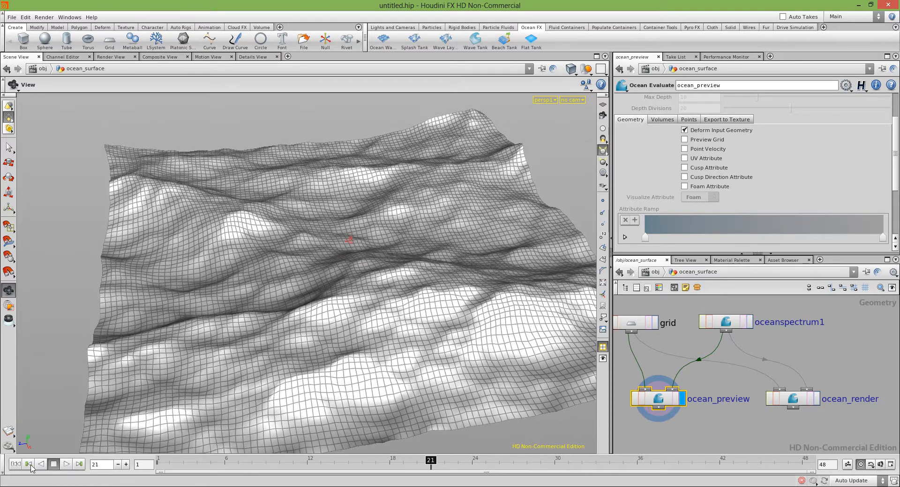
pyautogui.click(16, 464)
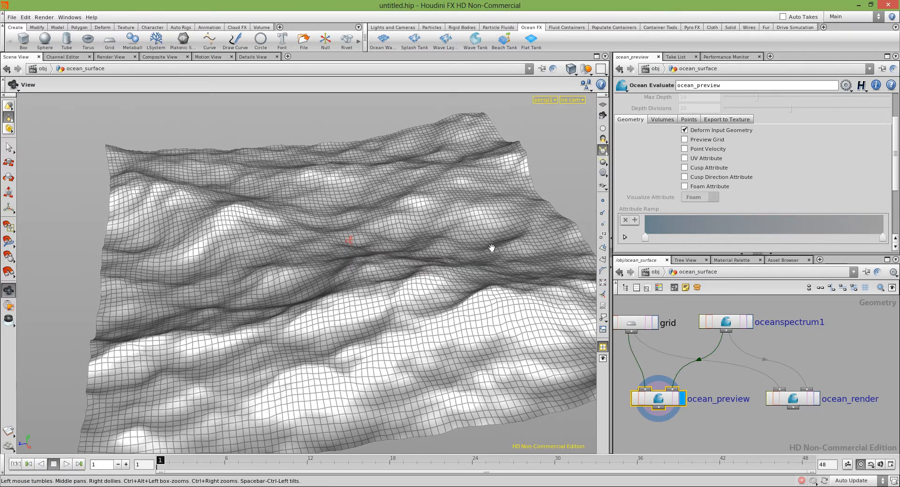
# Set oceanspectrum1's wind Direction to 118.
pyautogui.click(726, 324)
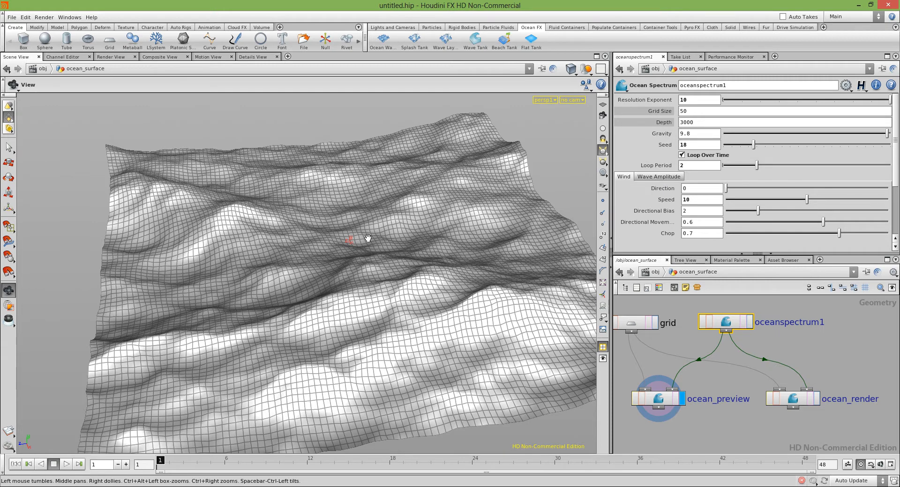
pyautogui.moveTo(310, 251); pyautogui.dragTo(347, 241)
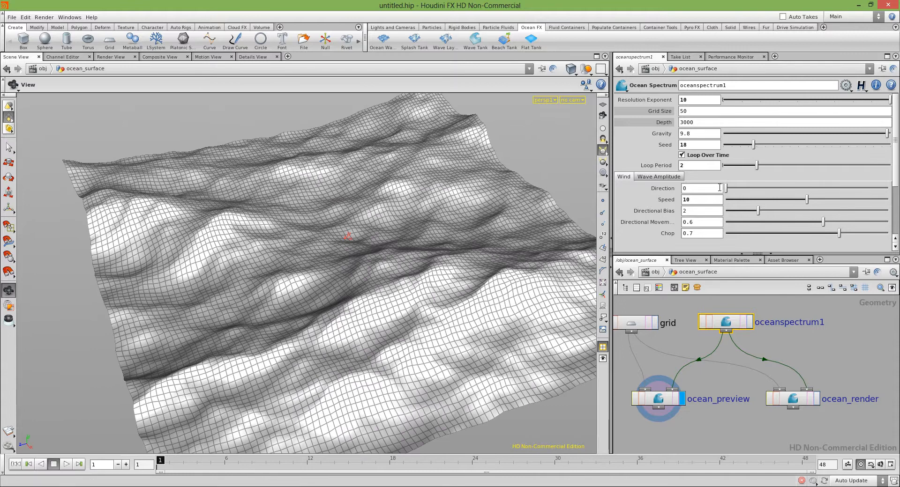
pyautogui.moveTo(727, 192)
pyautogui.mouseDown()
pyautogui.moveTo(874, 188)
pyautogui.moveTo(778, 189)
pyautogui.moveTo(802, 200)
pyautogui.moveTo(735, 200)
pyautogui.mouseUp()
pyautogui.moveTo(403, 230); pyautogui.dragTo(484, 241)
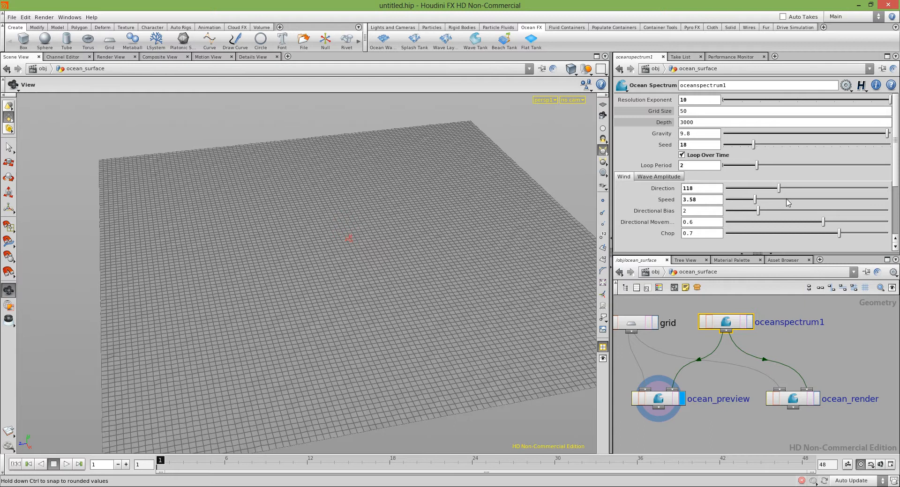
# Raise oceanspectrum1's wind Speed to 55.
pyautogui.moveTo(788, 202); pyautogui.dragTo(820, 202)
pyautogui.moveTo(712, 199); pyautogui.dragTo(712, 182, button='middle')
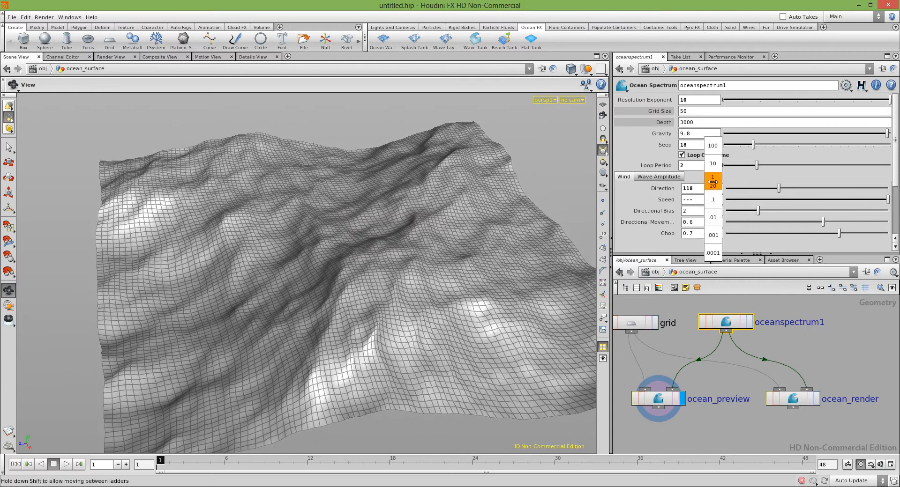
pyautogui.moveTo(862, 182); pyautogui.dragTo(871, 182, button='middle')
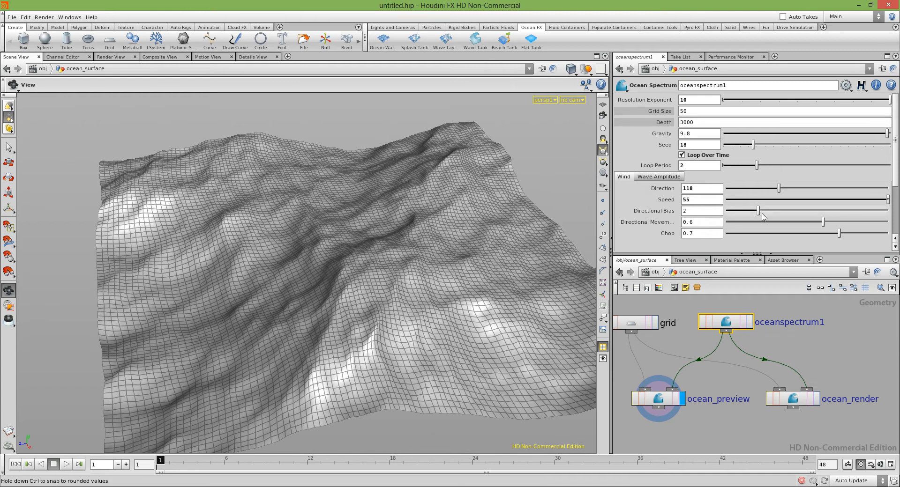
# Set oceanspectrum1's Directional Bias to 10 and inspect the wave alignment from several angles.
pyautogui.moveTo(760, 215); pyautogui.dragTo(887, 212)
pyautogui.moveTo(295, 234); pyautogui.dragTo(436, 171)
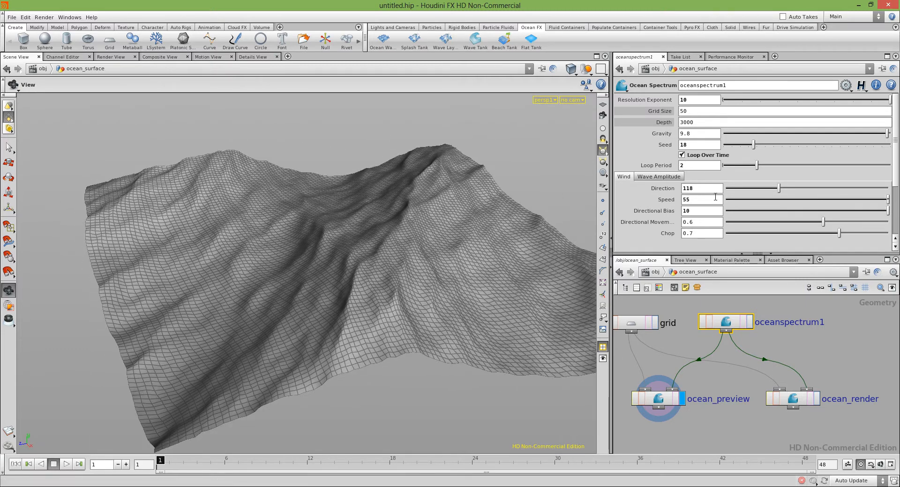
pyautogui.moveTo(404, 241); pyautogui.dragTo(553, 209)
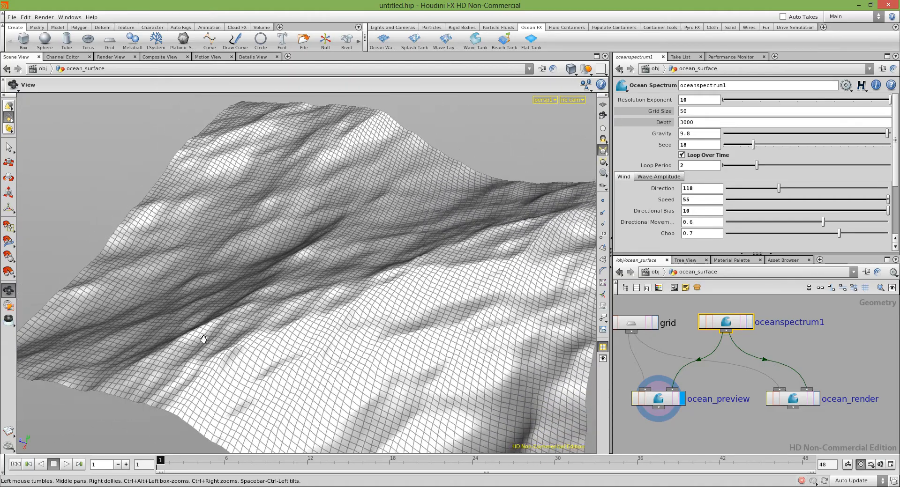
pyautogui.moveTo(246, 332); pyautogui.dragTo(275, 334)
# Play the animation and lower oceanspectrum1's Directional Bias to its minimum to compare the wave patterns.
pyautogui.click(66, 464)
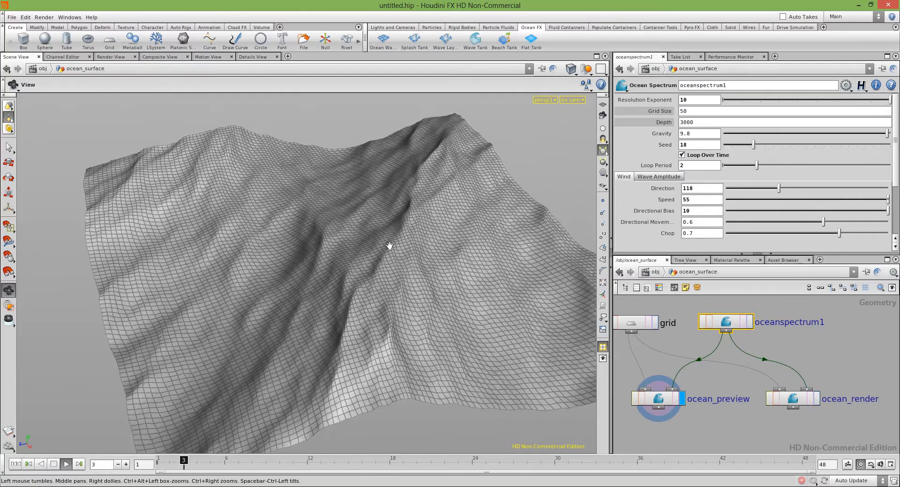
pyautogui.moveTo(368, 254); pyautogui.dragTo(379, 283)
pyautogui.moveTo(380, 283); pyautogui.dragTo(271, 338, button='right')
pyautogui.moveTo(271, 331); pyautogui.dragTo(394, 304)
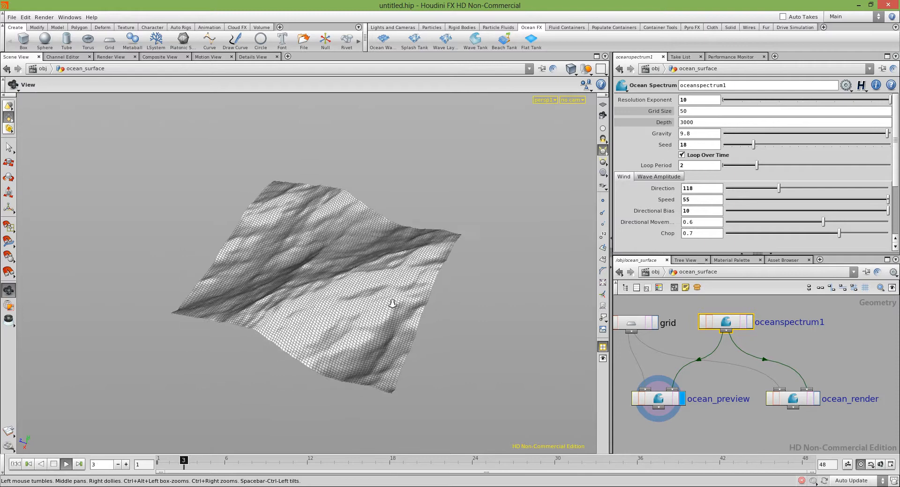
pyautogui.moveTo(393, 305); pyautogui.dragTo(449, 295, button='right')
pyautogui.moveTo(886, 211); pyautogui.dragTo(725, 216)
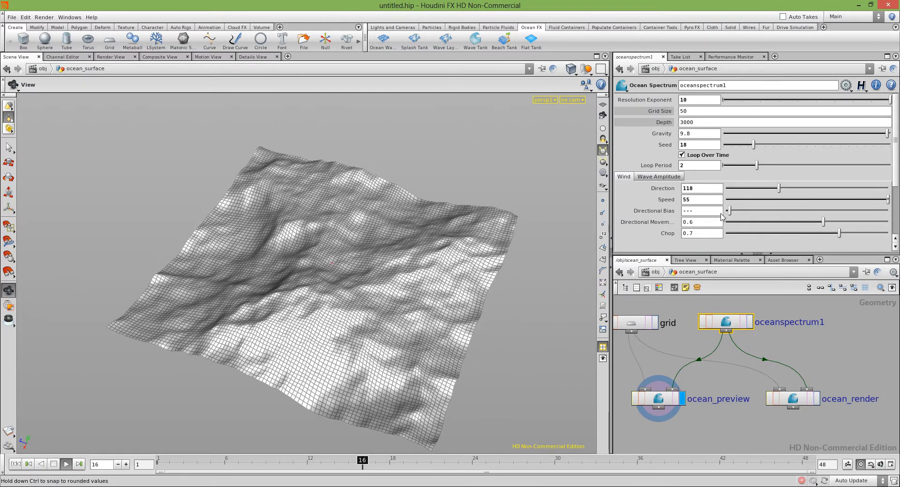
pyautogui.moveTo(445, 285); pyautogui.dragTo(215, 225)
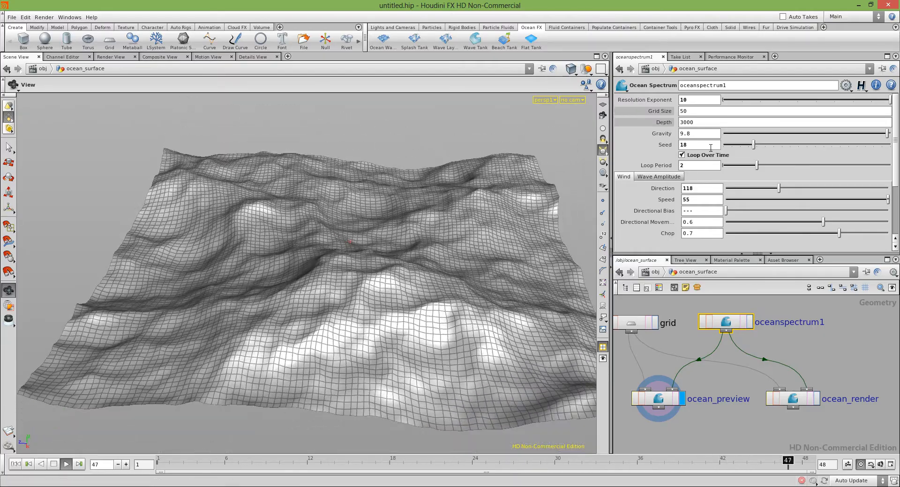
# Turn off Loop Over Time on oceanspectrum1 and set the global animation end frame to 240.
pyautogui.click(681, 155)
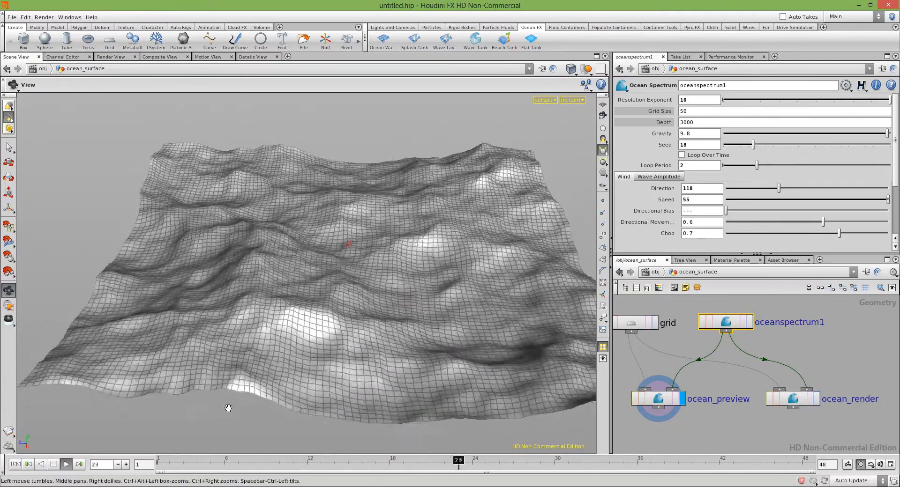
pyautogui.click(890, 464)
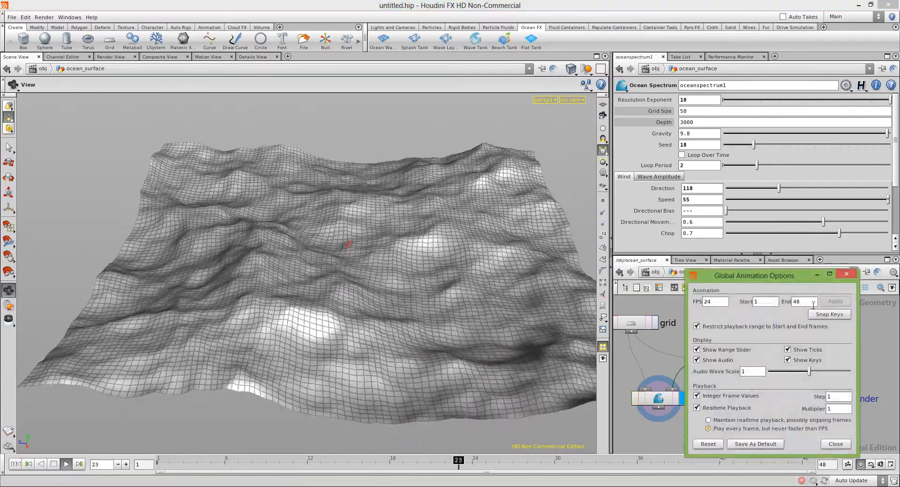
pyautogui.write('240')
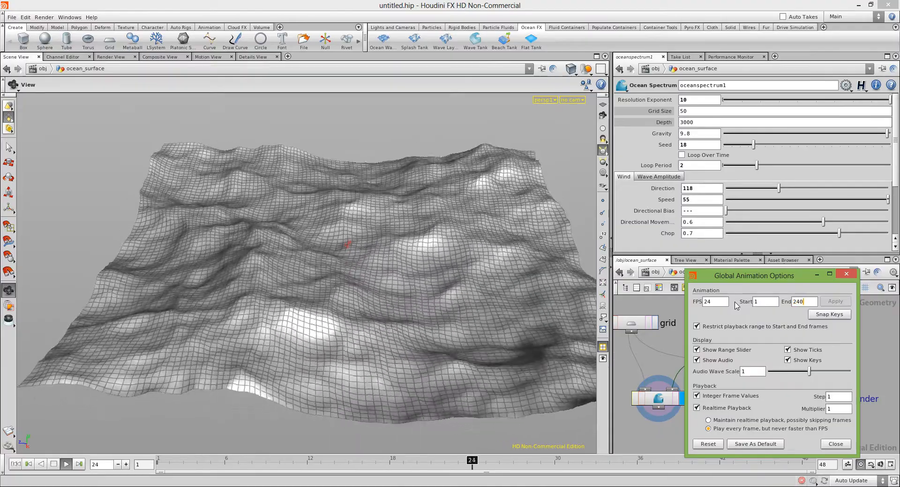
pyautogui.click(835, 301)
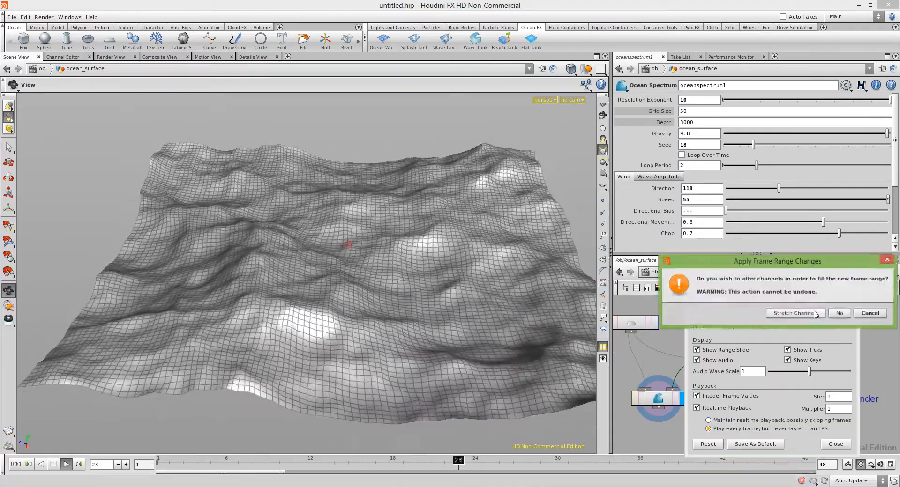
pyautogui.click(778, 305)
pyautogui.click(834, 444)
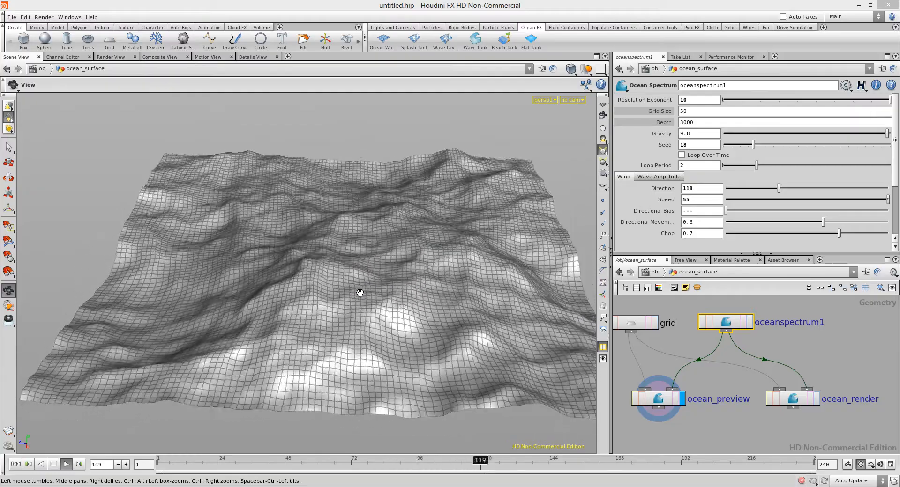
# Lower oceanspectrum1's wind Speed during playback to view calmer waves, and rewind to frame 1.
pyautogui.moveTo(795, 200); pyautogui.dragTo(752, 201)
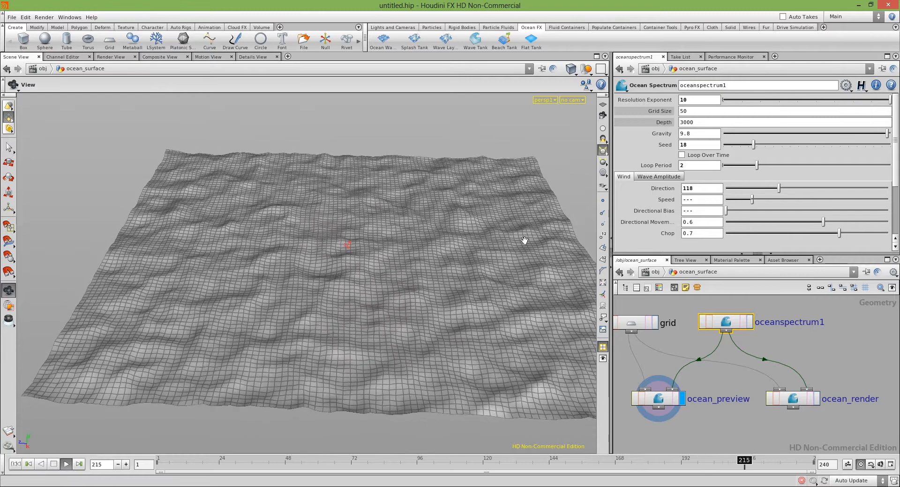
pyautogui.click(52, 464)
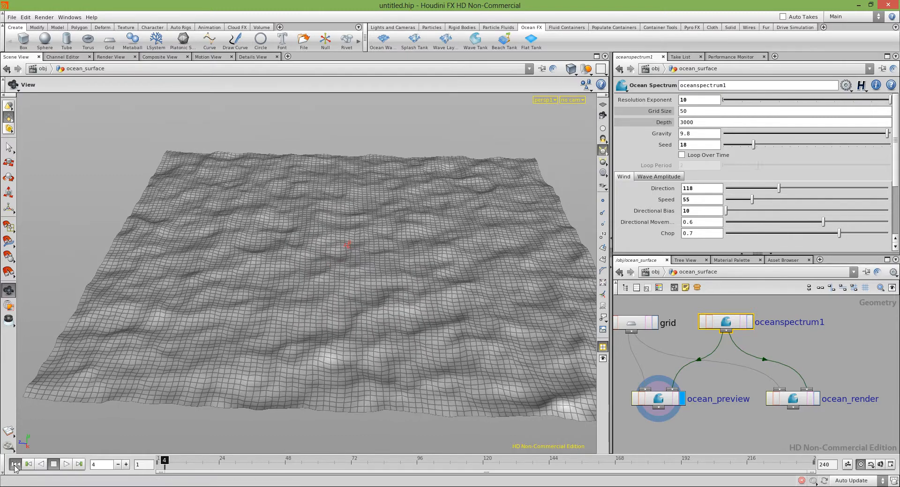
pyautogui.click(16, 464)
# Revert oceanspectrum1's wind Speed and Directional Bias to their default values.
pyautogui.rightClick(669, 201)
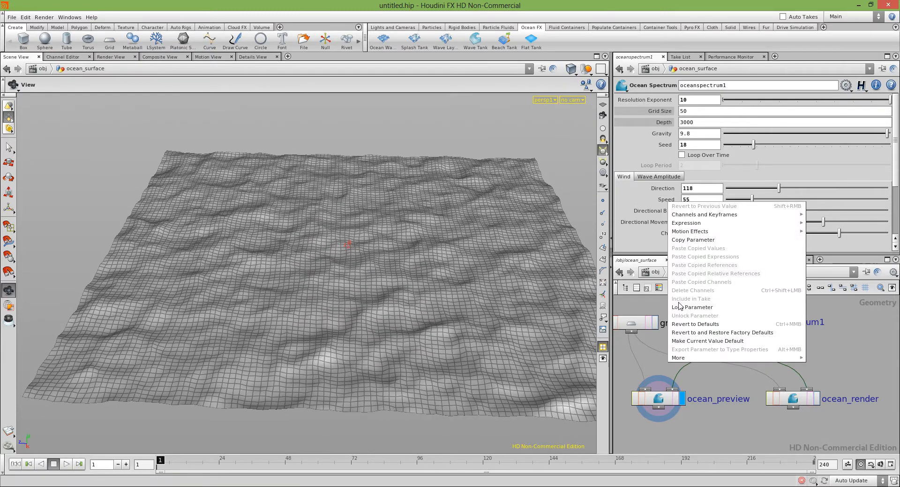
pyautogui.click(694, 325)
pyautogui.rightClick(665, 212)
pyautogui.click(679, 335)
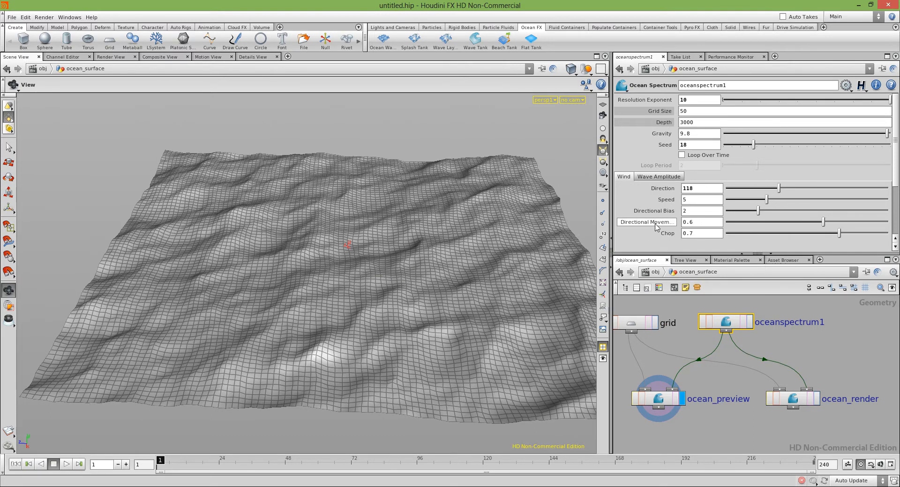
# Play the animation with oceanspectrum1's Speed set to 10 and Directional Movement lowered to its minimum.
pyautogui.moveTo(655, 227)
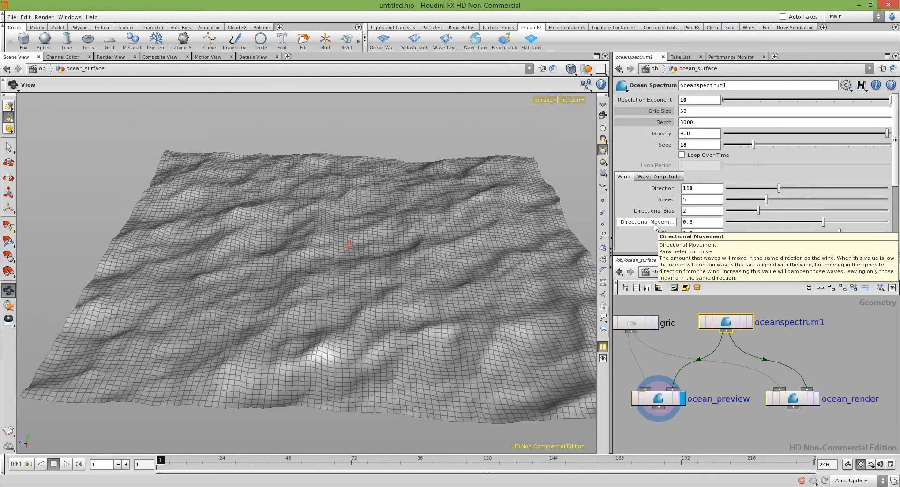
pyautogui.click(66, 465)
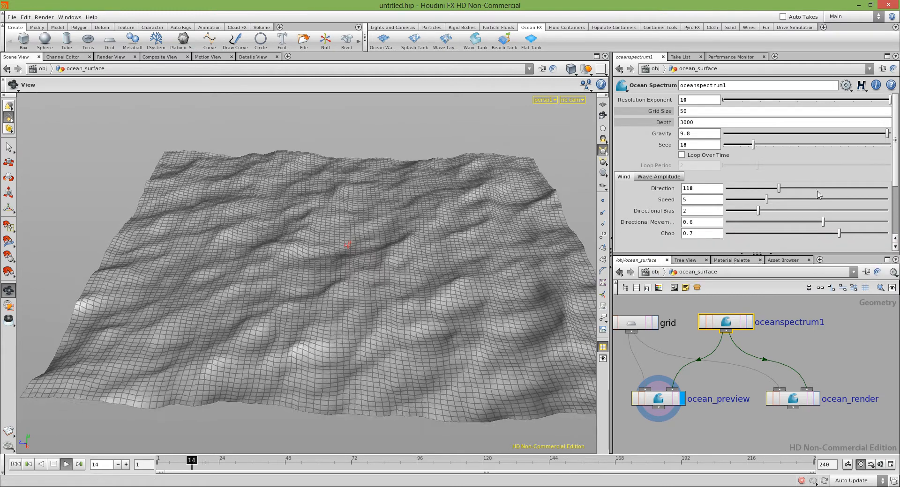
pyautogui.moveTo(823, 224); pyautogui.dragTo(807, 227)
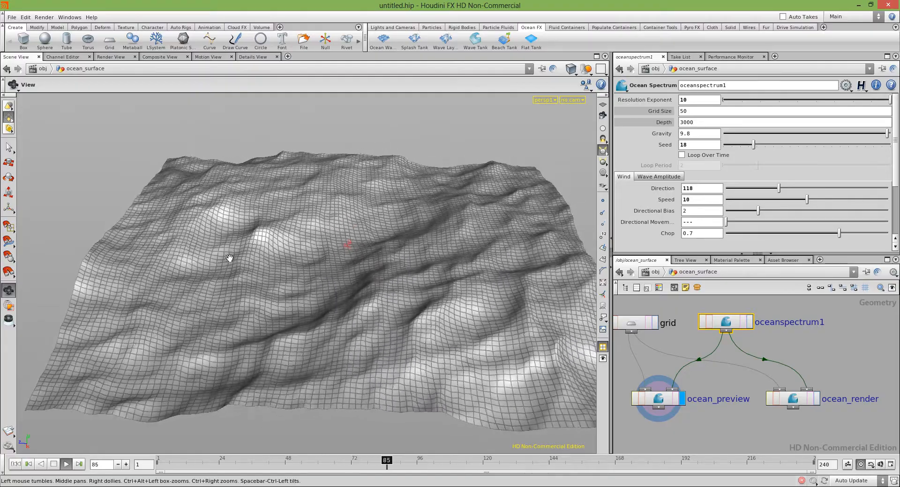
# Adjust oceanspectrum1's Chop during playback, raising it to its maximum.
pyautogui.moveTo(838, 233); pyautogui.dragTo(780, 233)
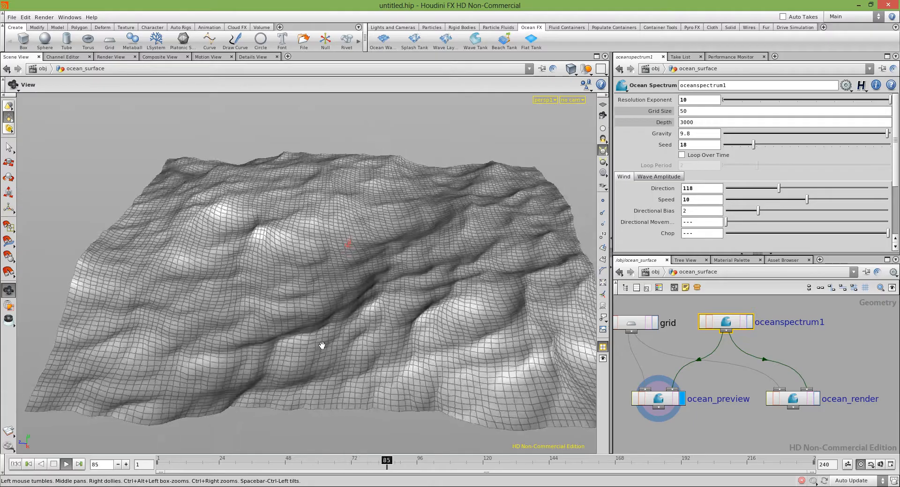
# Stop the animation and examine a wave crest up close with oceanspectrum1's Resolution Exponent at 12 and Chop at 0.7.
pyautogui.click(53, 464)
pyautogui.moveTo(178, 393); pyautogui.dragTo(330, 325)
pyautogui.moveTo(329, 325); pyautogui.dragTo(458, 353, button='right')
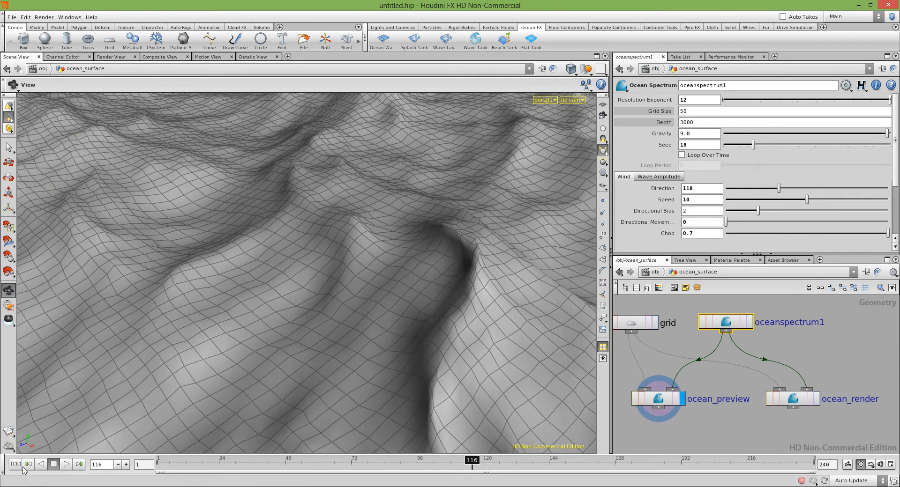
# Replay the animation from frame 1 to about frame 61 and examine the grid lines along a sharp wave crest.
pyautogui.click(16, 464)
pyautogui.moveTo(154, 389); pyautogui.dragTo(233, 315)
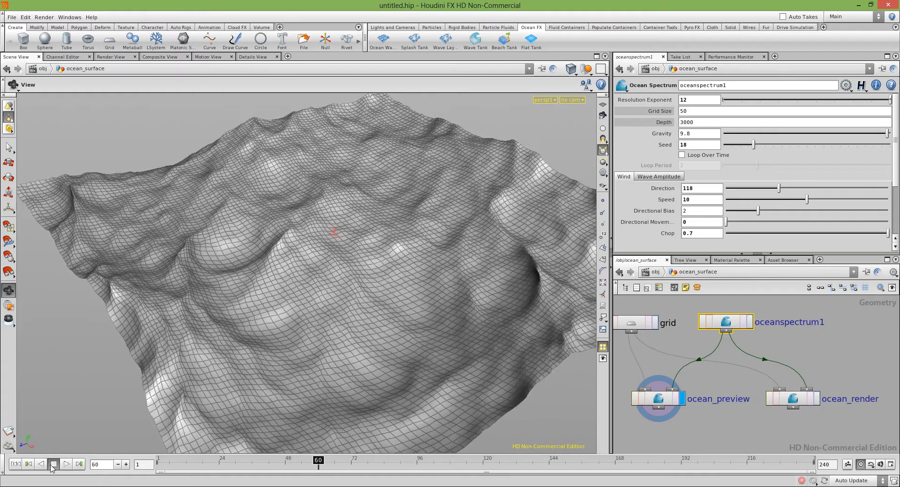
pyautogui.moveTo(448, 294); pyautogui.dragTo(271, 289, button='middle')
pyautogui.moveTo(271, 289); pyautogui.dragTo(530, 313, button='right')
pyautogui.moveTo(408, 304); pyautogui.dragTo(376, 299)
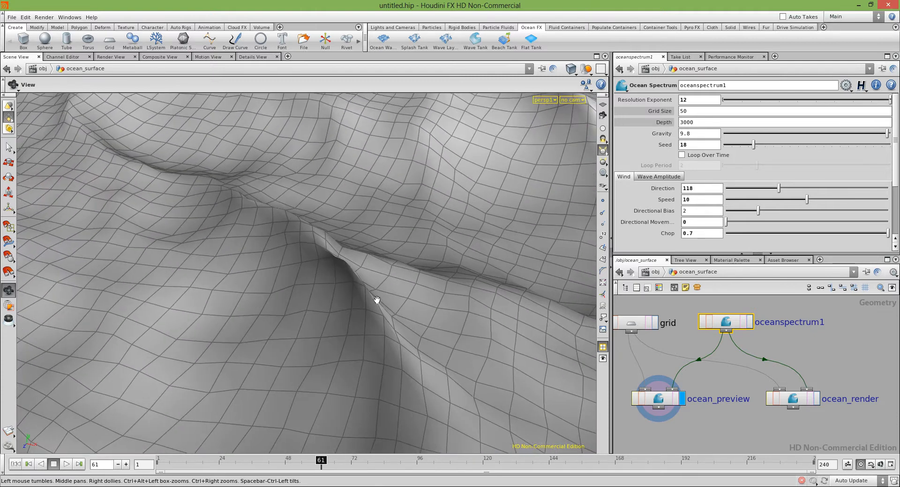
# Set the grid node's Rows and Columns to 500 and inspect the denser ocean mesh.
pyautogui.click(636, 322)
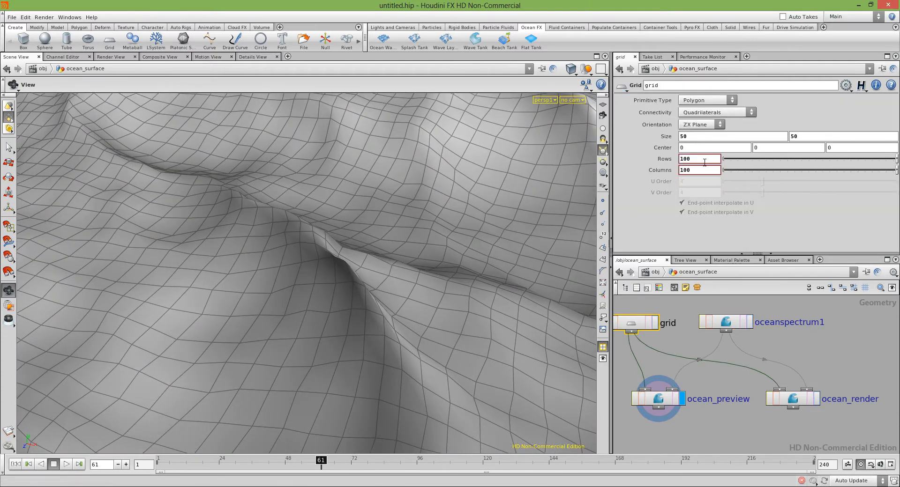
pyautogui.moveTo(704, 163); pyautogui.dragTo(647, 164)
pyautogui.write('50')
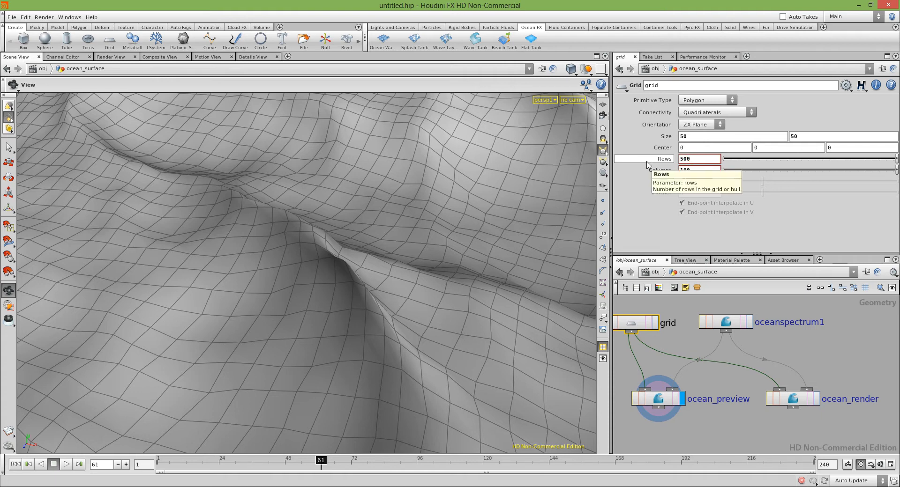
pyautogui.press('Return')
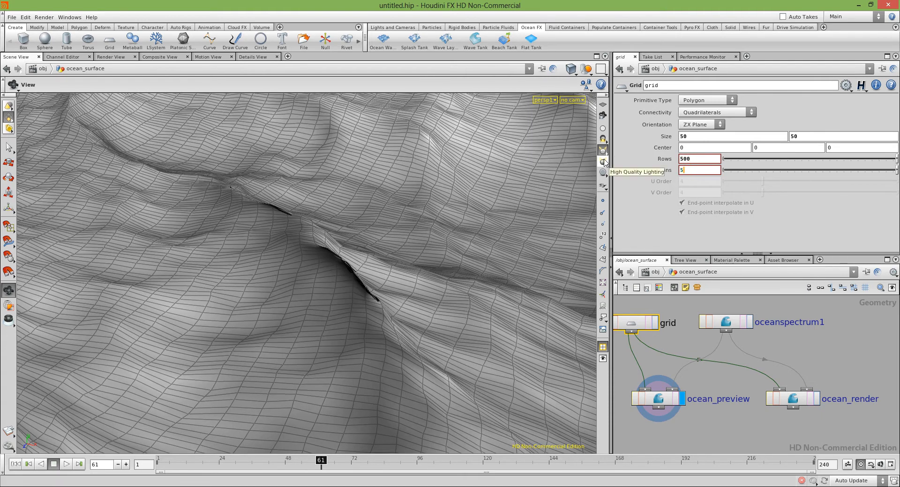
pyautogui.moveTo(219, 278); pyautogui.dragTo(381, 318)
pyautogui.moveTo(478, 259); pyautogui.dragTo(287, 323)
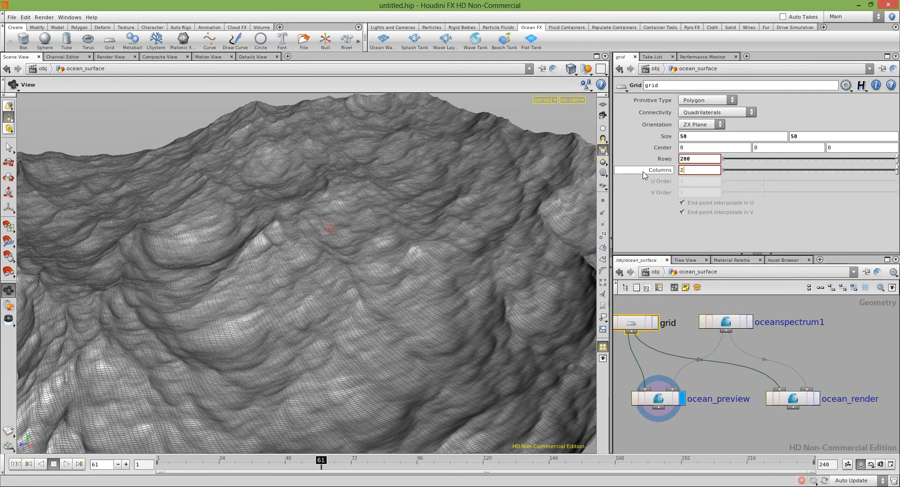
# Set the grid node's Rows and Columns to 200 and oceanspectrum1's Resolution Exponent to 10.
pyautogui.write('00')
pyautogui.press('Return')
pyautogui.click(725, 322)
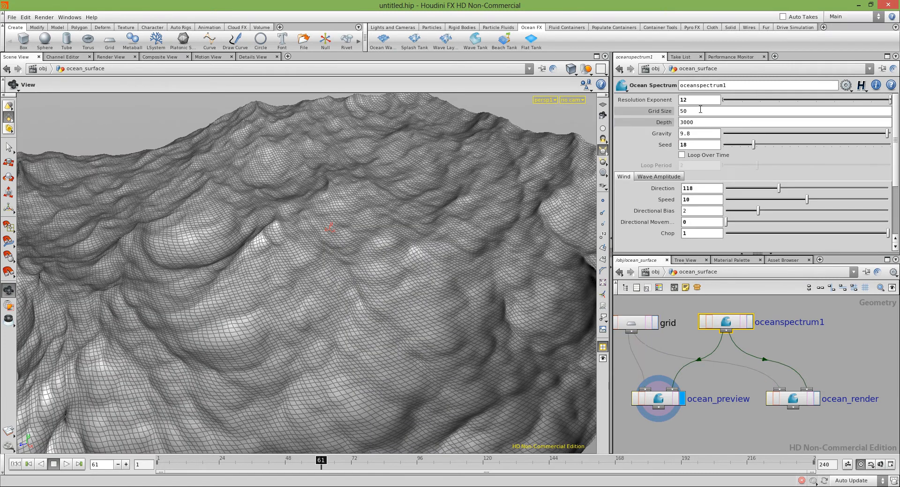
pyautogui.moveTo(659, 107)
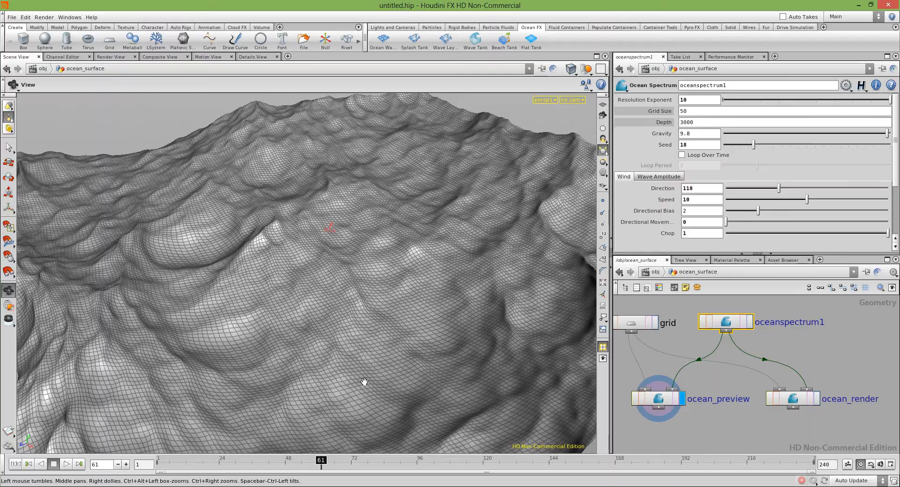
# Replay the animation from frame 1, stop it, and set oceanspectrum1's Chop to about 0.613 and Directional Movement to about 0.685.
pyautogui.click(16, 464)
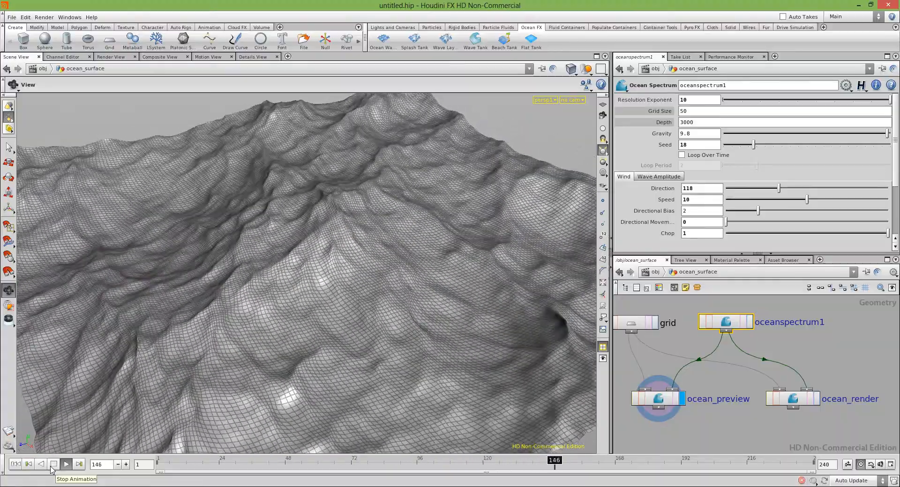
pyautogui.click(52, 466)
pyautogui.moveTo(845, 233); pyautogui.dragTo(824, 234)
pyautogui.moveTo(725, 222); pyautogui.dragTo(836, 222)
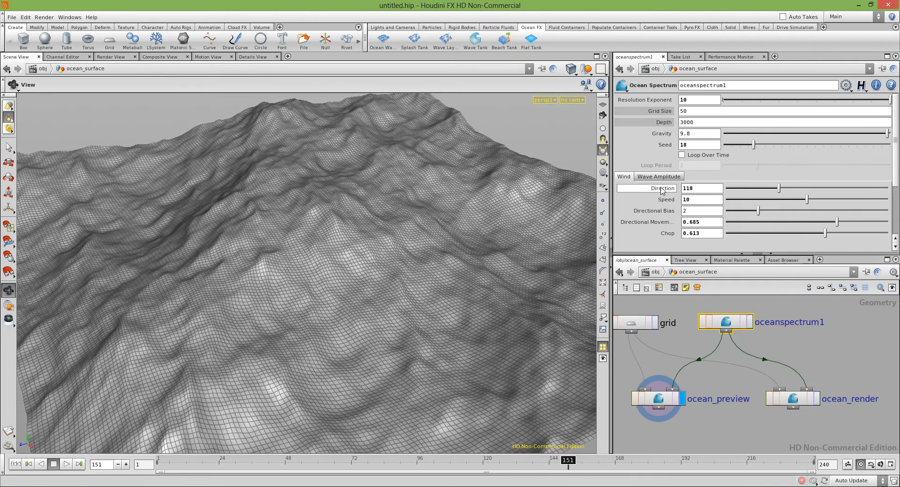
# Raise oceanspectrum1's wave amplitude Scale to 10 and play the animation from frame 1.
pyautogui.click(660, 178)
pyautogui.moveTo(403, 225); pyautogui.dragTo(315, 246, button='right')
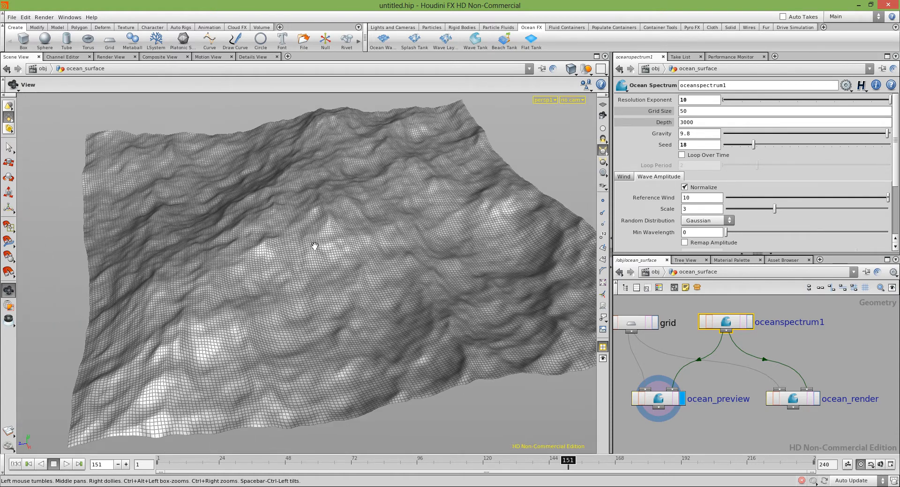
pyautogui.moveTo(777, 214); pyautogui.dragTo(890, 210)
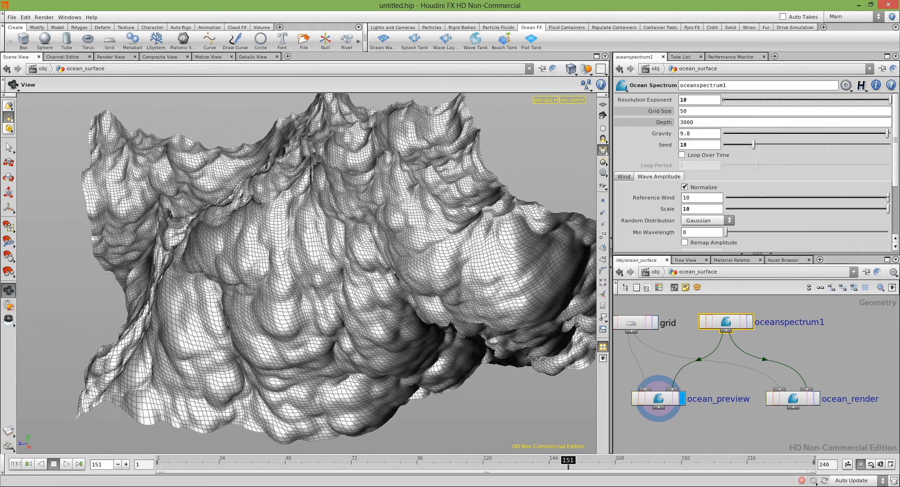
pyautogui.moveTo(83, 435); pyautogui.dragTo(122, 417)
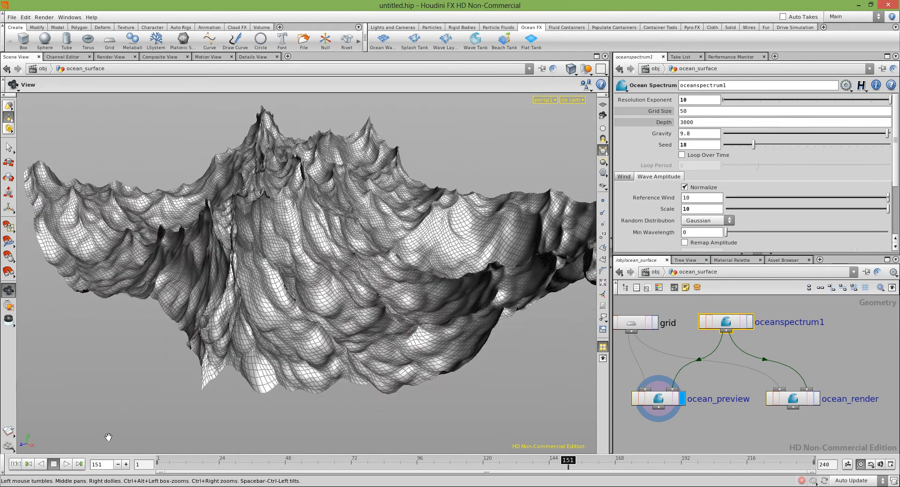
pyautogui.click(15, 464)
pyautogui.click(66, 465)
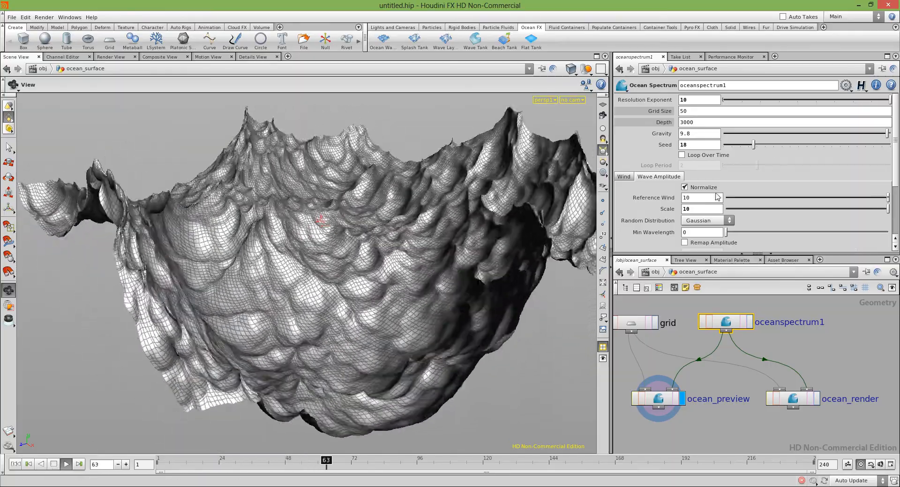
# Try lower Reference Wind values during and after playback, and revert oceanspectrum1's Reference Wind to its default.
pyautogui.moveTo(818, 199); pyautogui.dragTo(772, 200)
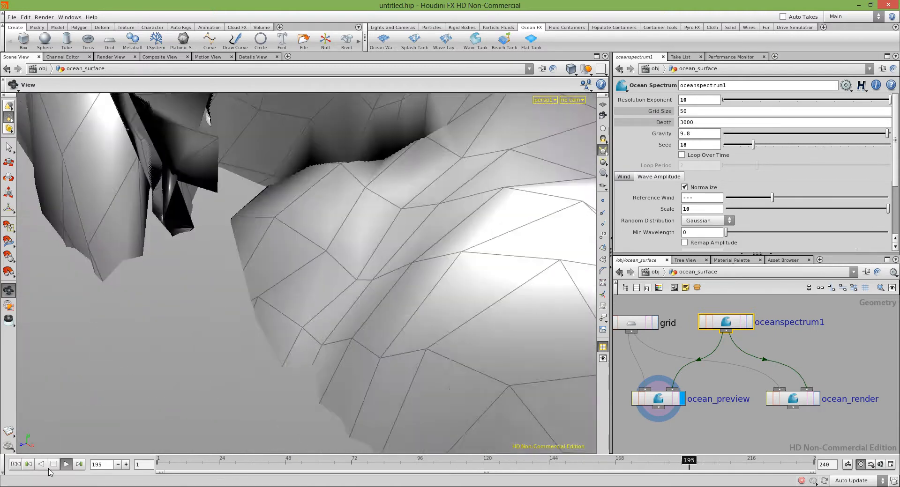
pyautogui.click(55, 464)
pyautogui.moveTo(315, 343); pyautogui.dragTo(234, 218, button='right')
pyautogui.moveTo(773, 197); pyautogui.dragTo(876, 195)
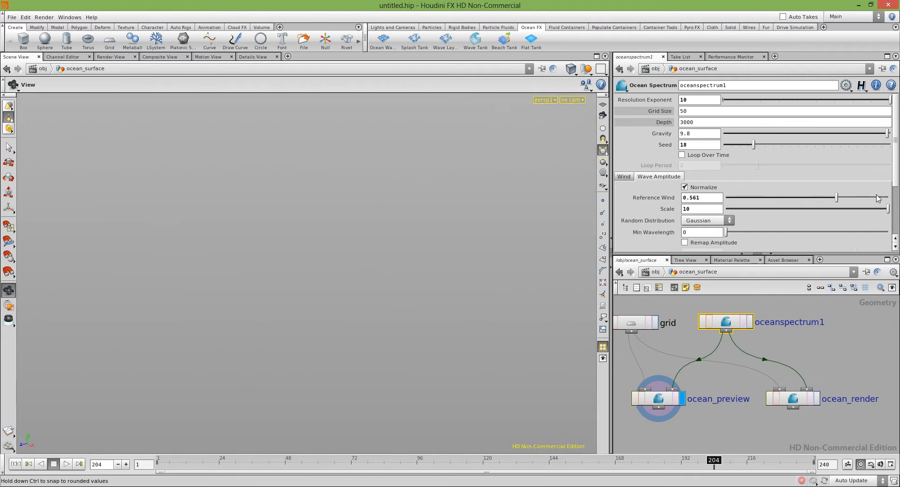
pyautogui.rightClick(663, 199)
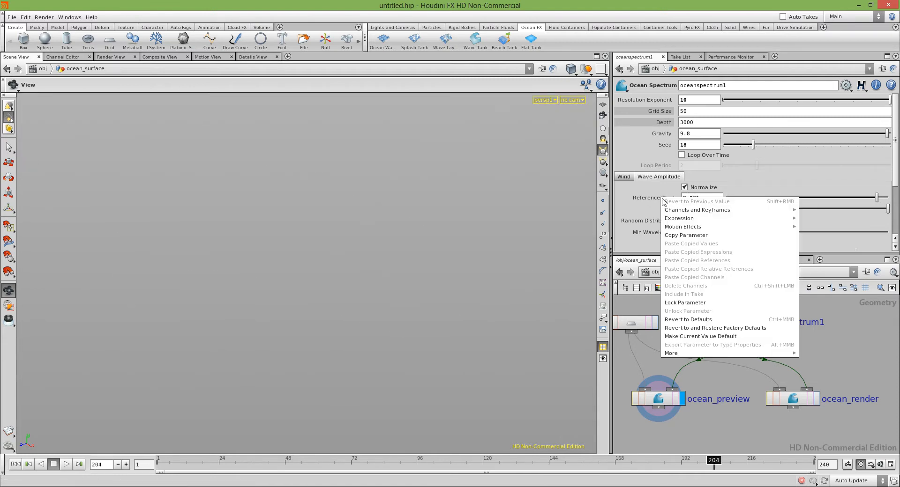
pyautogui.click(669, 320)
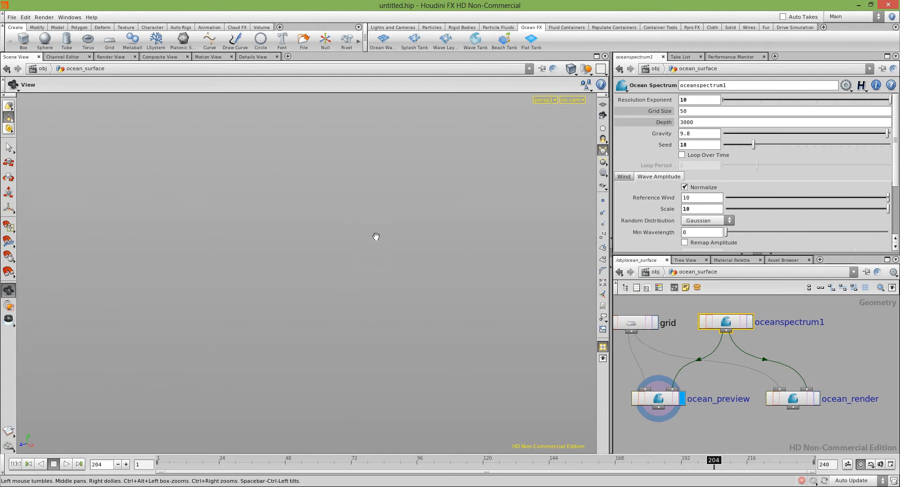
# Return to frame 1, lower the wave amplitude Scale to about 1.56, and view the whole ocean surface.
pyautogui.click(15, 464)
pyautogui.click(760, 208)
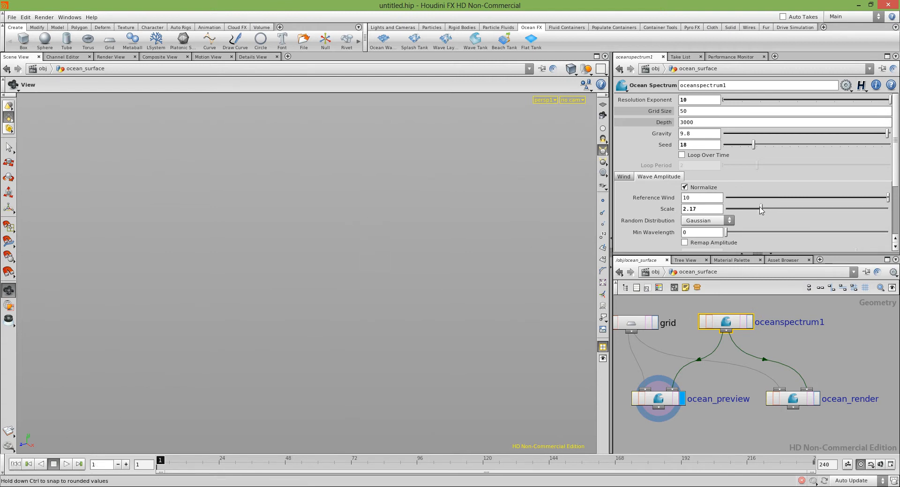
pyautogui.moveTo(752, 211); pyautogui.dragTo(749, 211)
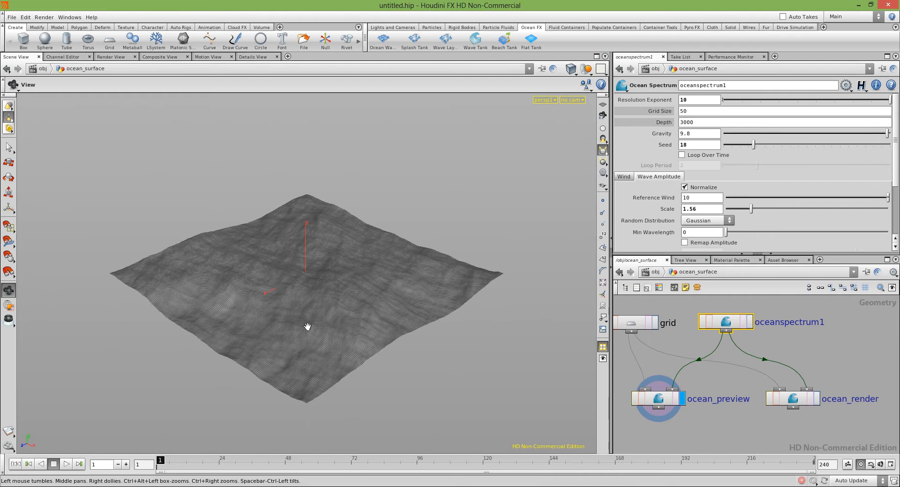
pyautogui.moveTo(236, 319)
pyautogui.mouseDown()
pyautogui.moveTo(177, 361)
pyautogui.moveTo(227, 325)
pyautogui.mouseUp()
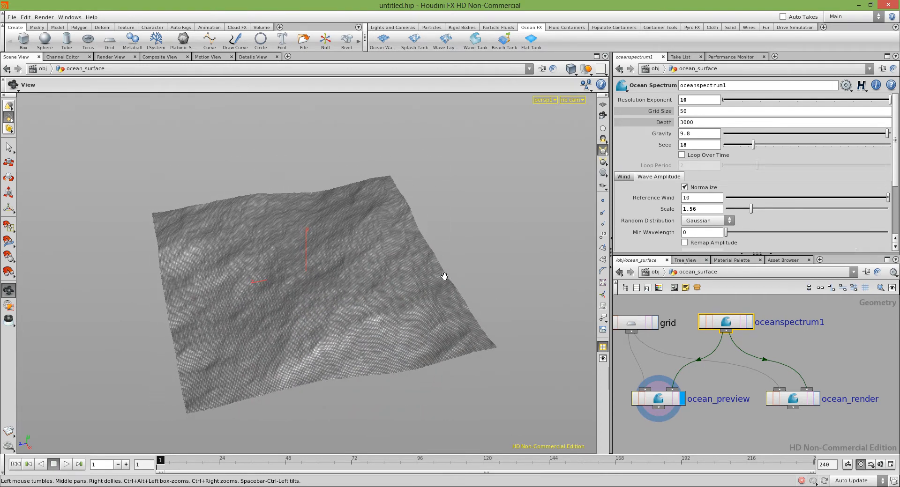
pyautogui.moveTo(203, 322); pyautogui.dragTo(299, 291)
pyautogui.moveTo(243, 275); pyautogui.dragTo(219, 257)
# Set the wave amplitude Scale to about 4.31, play the animation and stop it around frame 71.
pyautogui.click(795, 211)
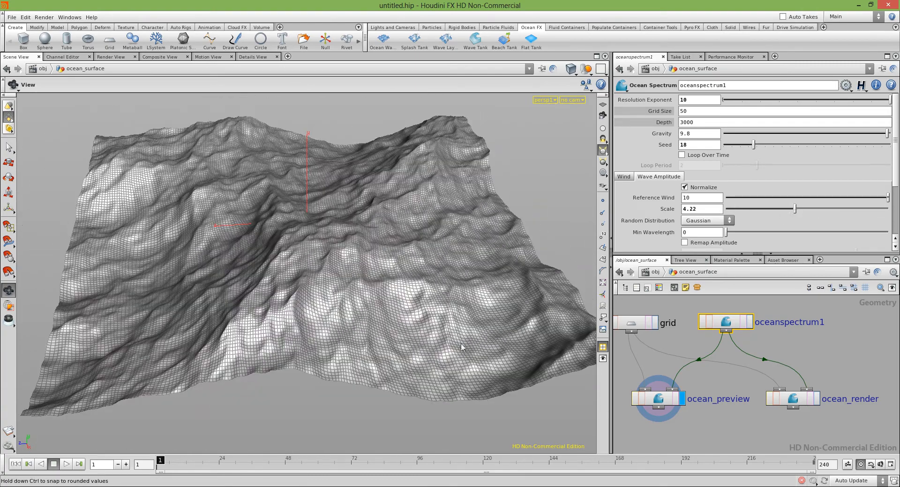
pyautogui.click(66, 464)
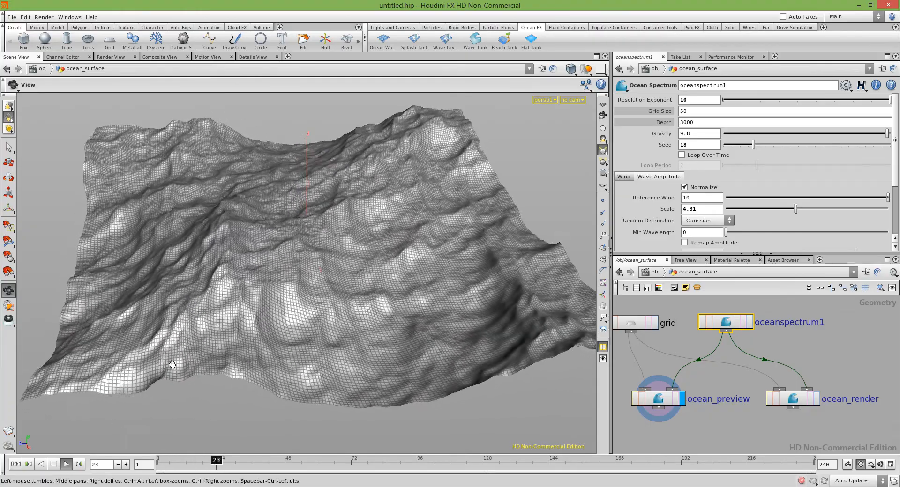
pyautogui.click(53, 465)
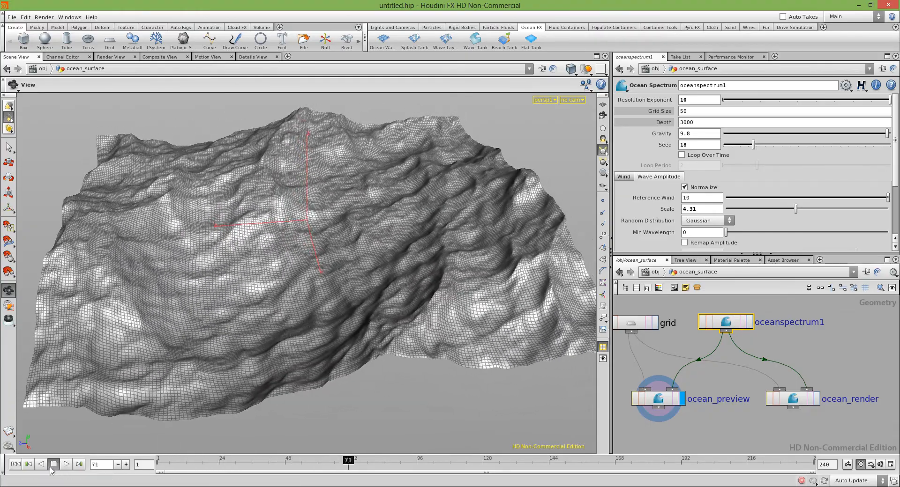
# Change oceanspectrum1's Random Distribution to Uniform and play the animation.
pyautogui.click(698, 219)
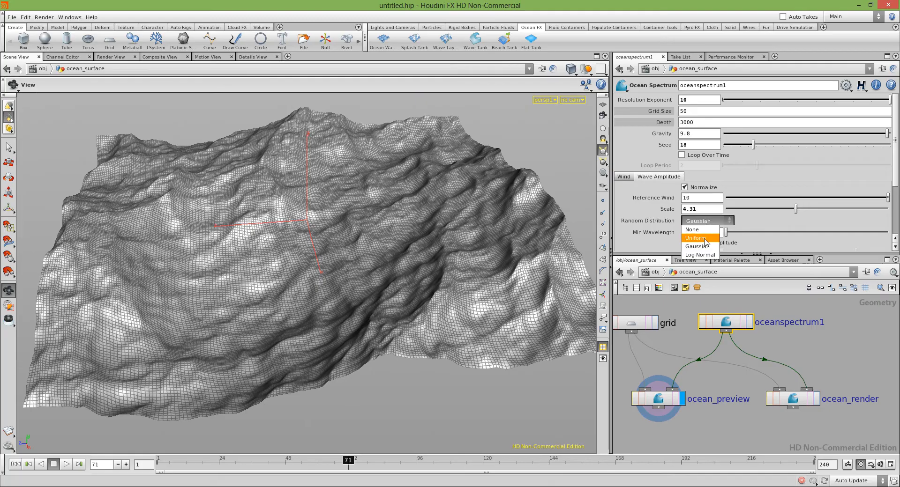
pyautogui.click(706, 239)
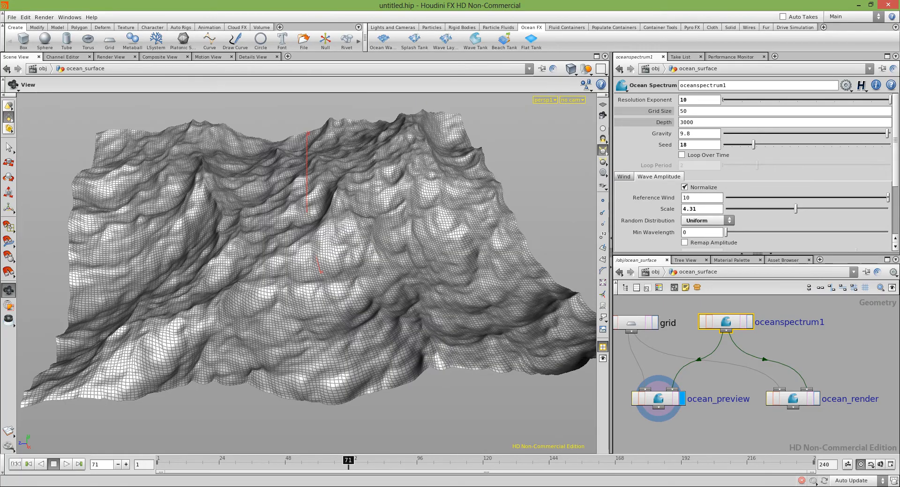
pyautogui.click(66, 467)
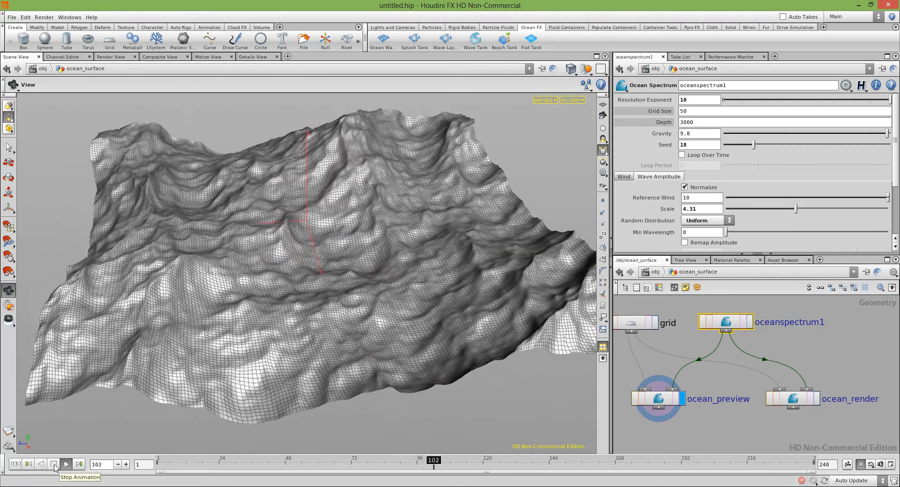
# Switch the Random Distribution to Log Normal during playback and view the waves from another angle.
pyautogui.click(707, 221)
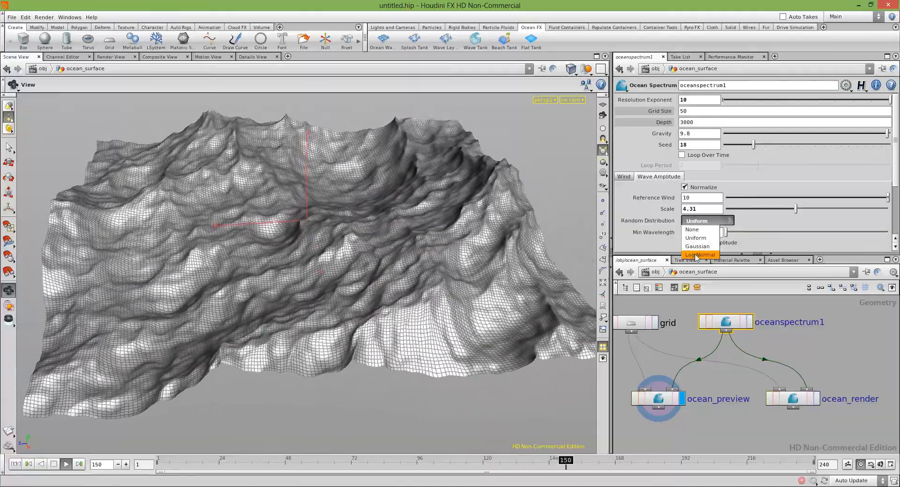
pyautogui.click(693, 251)
pyautogui.moveTo(311, 243); pyautogui.dragTo(288, 241)
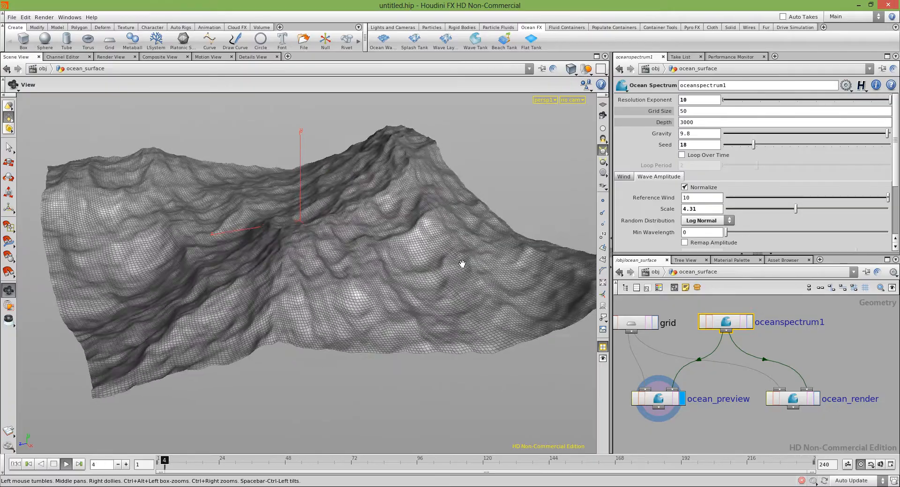
# Raise oceanspectrum1's Min Wavelength most of the way up its range during playback and inspect the smoother ocean surface.
pyautogui.moveTo(725, 233); pyautogui.dragTo(786, 232)
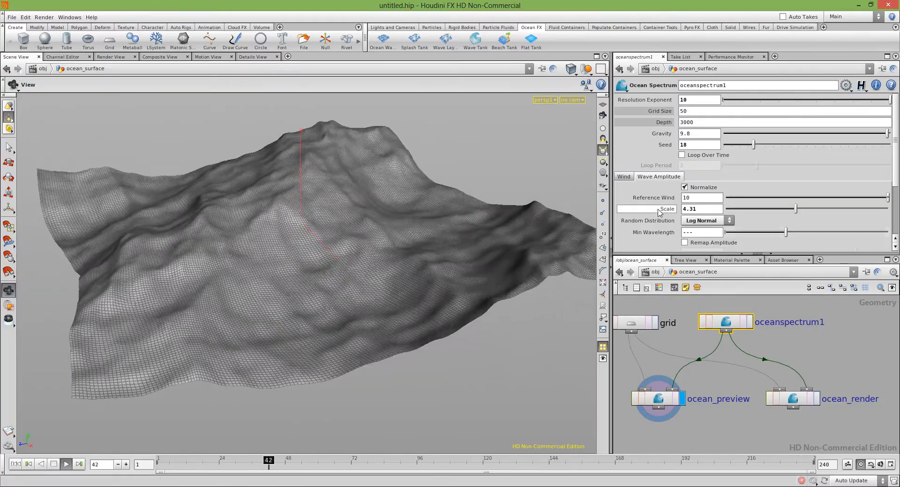
pyautogui.scroll(-2, 659, 208)
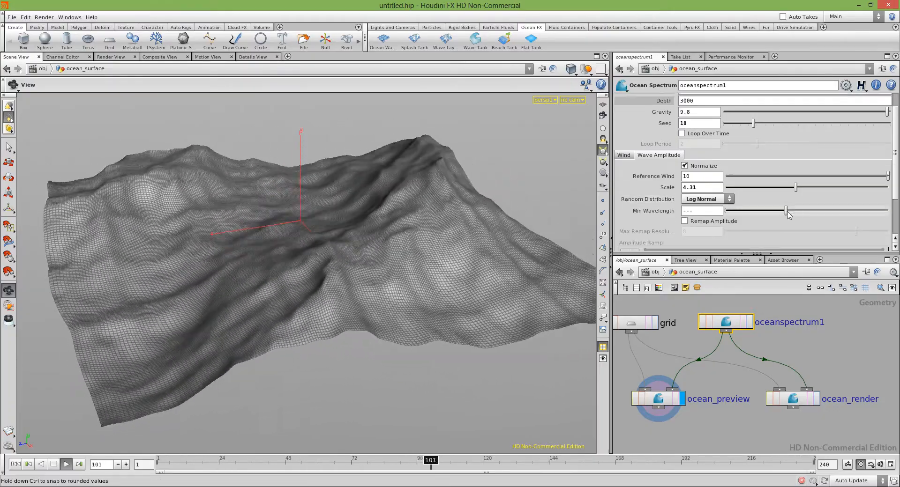
pyautogui.moveTo(311, 242); pyautogui.dragTo(379, 284)
pyautogui.moveTo(379, 285); pyautogui.dragTo(301, 251, button='right')
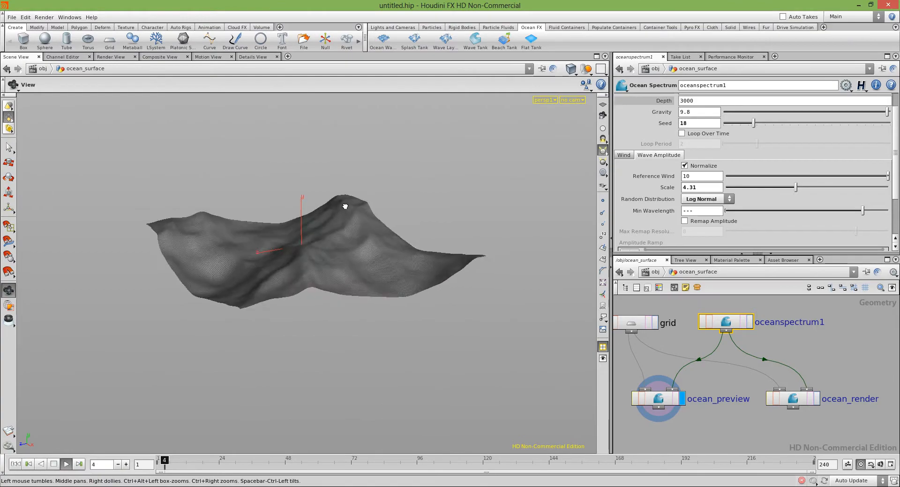
pyautogui.moveTo(351, 227); pyautogui.dragTo(480, 261, button='right')
pyautogui.moveTo(480, 261); pyautogui.dragTo(404, 248)
# Switch oceanspectrum1's Random Distribution to Uniform and then to Gaussian during playback.
pyautogui.scroll(-3, 764, 188)
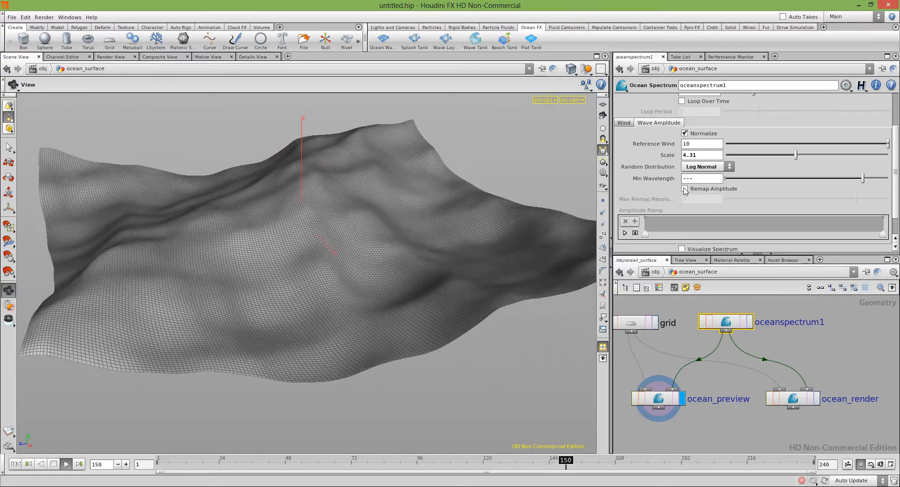
pyautogui.click(705, 167)
pyautogui.click(696, 184)
pyautogui.click(700, 166)
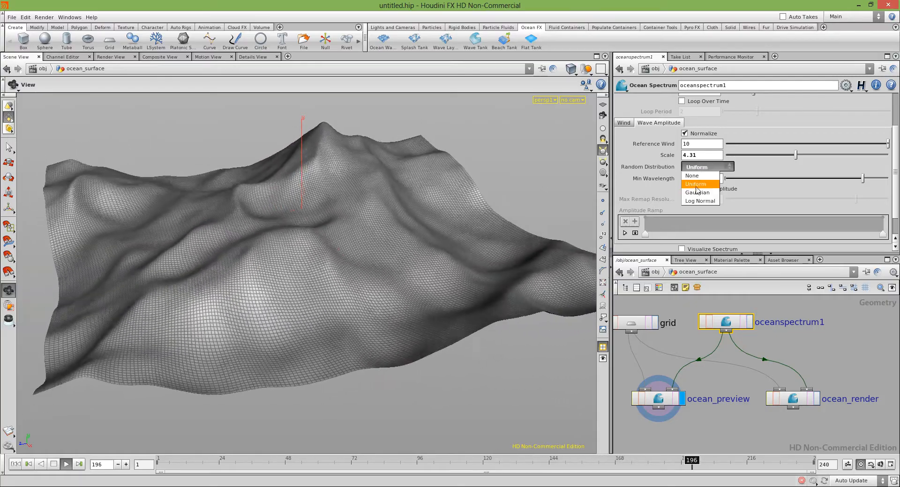
pyautogui.click(698, 192)
# Enable Remap Amplitude, rewind the animation to frame 1 and set oceanspectrum1's Min Wavelength to 0.558.
pyautogui.click(697, 189)
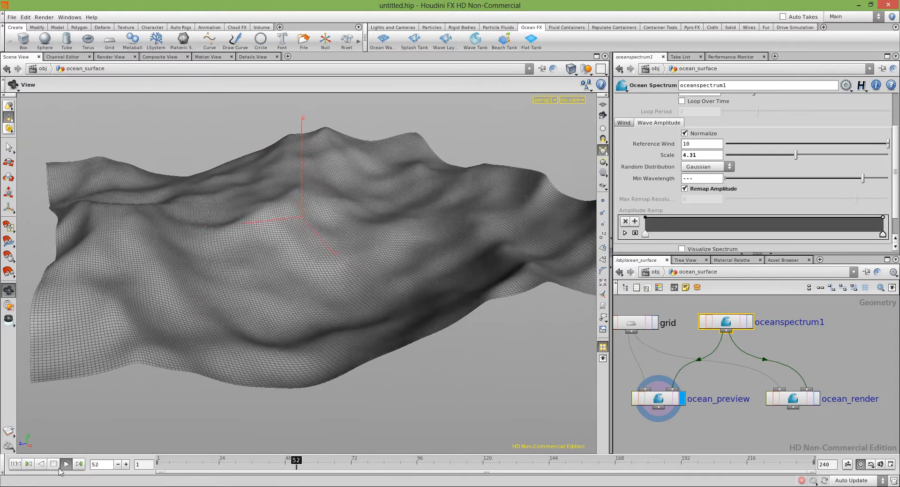
pyautogui.click(17, 465)
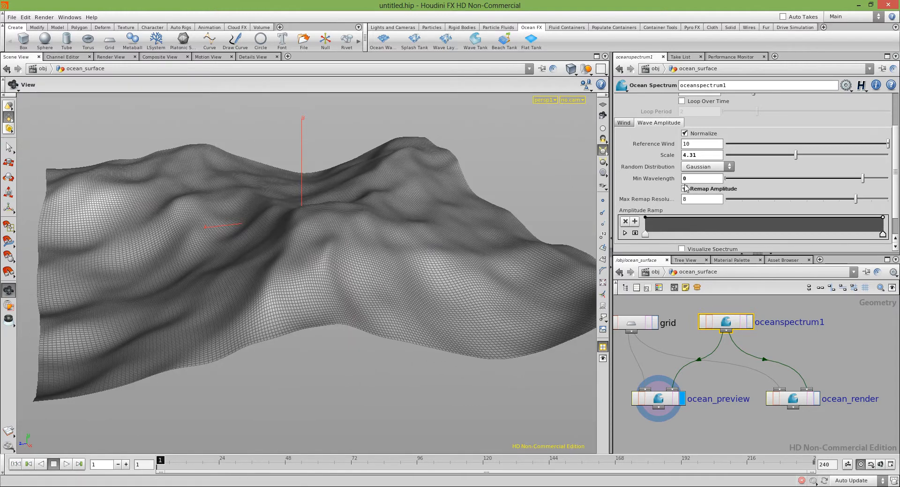
pyautogui.moveTo(818, 179); pyautogui.dragTo(816, 182)
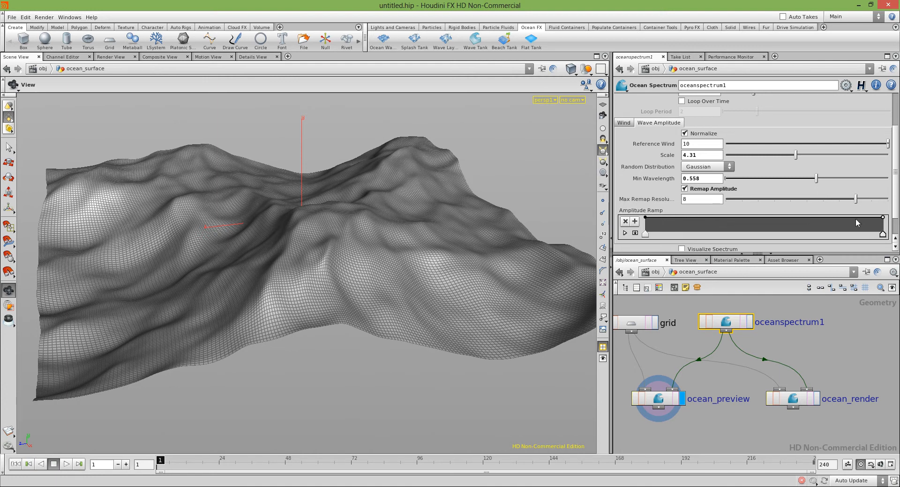
# Add several points along the Amplitude Ramp and pull the third one down near the bottom.
pyautogui.click(693, 218)
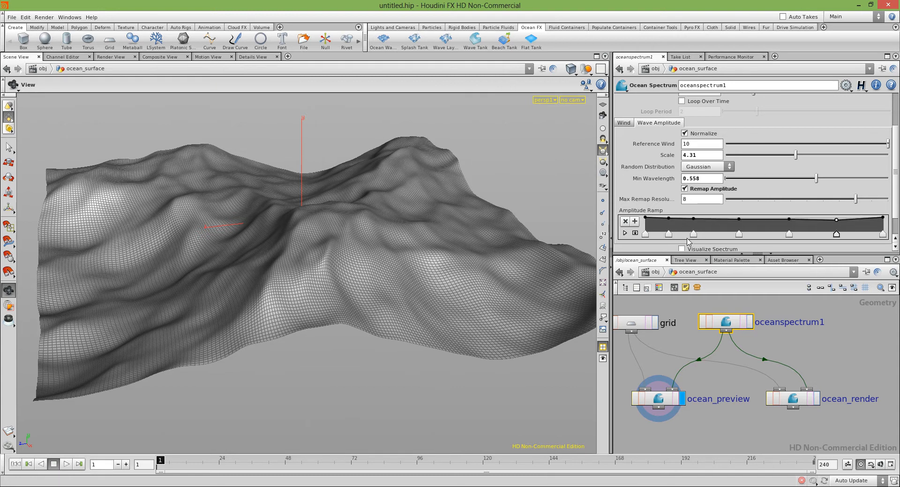
pyautogui.moveTo(693, 219); pyautogui.dragTo(691, 232)
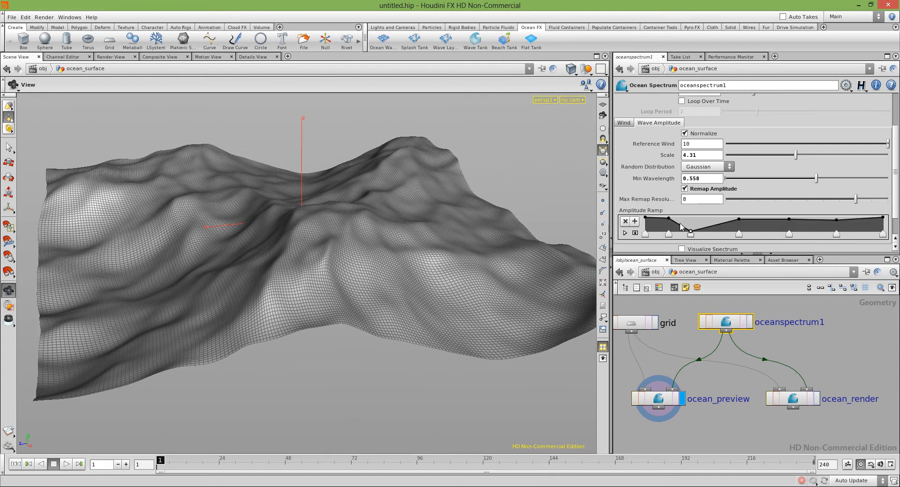
pyautogui.scroll(3, 335, 250)
# Revert the wave amplitude Scale and Min Wavelength to their defaults of 3 and 0, and inspect the waves up close.
pyautogui.rightClick(660, 155)
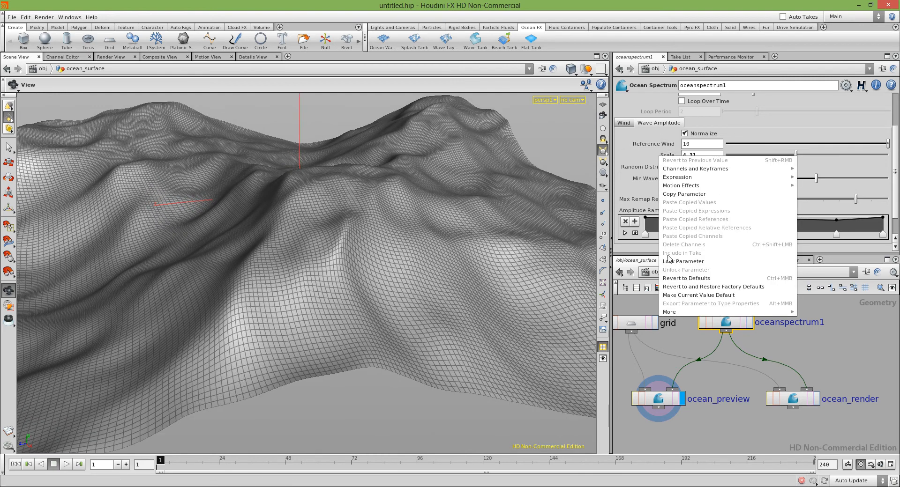
pyautogui.click(670, 278)
pyautogui.rightClick(661, 180)
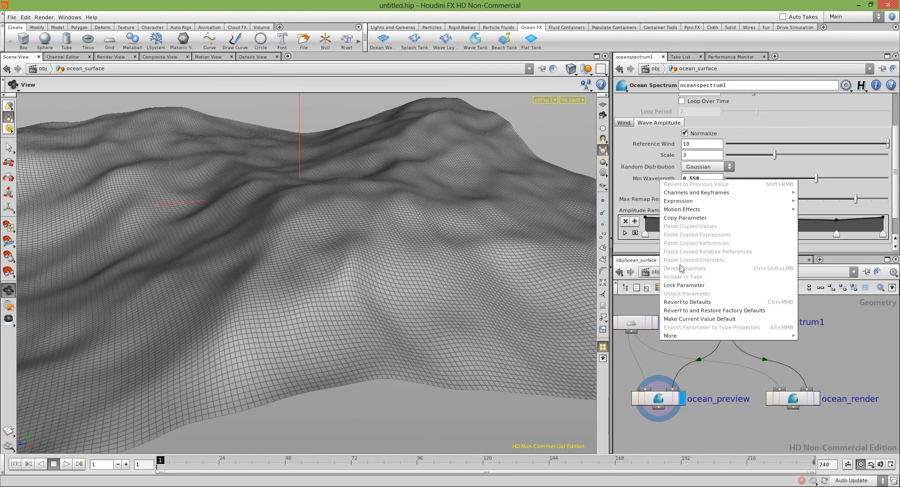
pyautogui.click(683, 302)
pyautogui.moveTo(305, 230); pyautogui.dragTo(315, 244)
pyautogui.moveTo(315, 243); pyautogui.dragTo(429, 245, button='right')
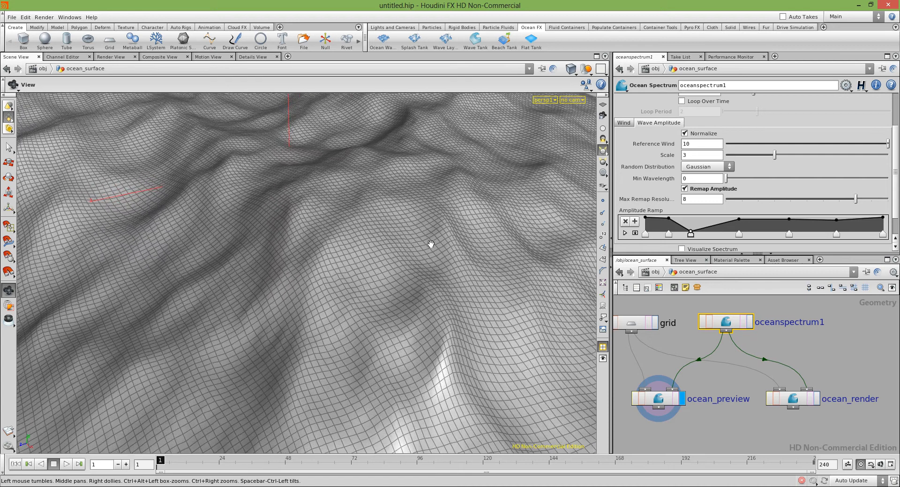
# Shift the Amplitude Ramp's low point toward the middle and lower the two points following it to the bottom.
pyautogui.moveTo(693, 227); pyautogui.dragTo(728, 234)
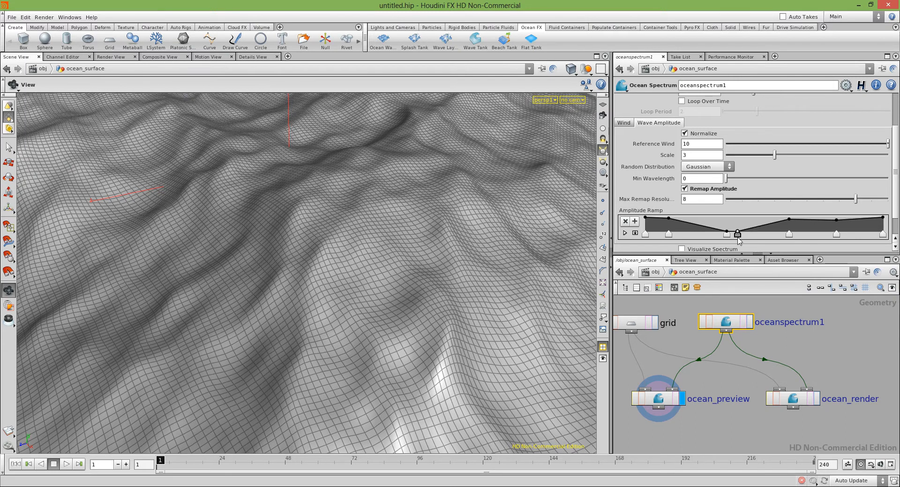
pyautogui.moveTo(788, 228); pyautogui.dragTo(788, 239)
pyautogui.moveTo(438, 269); pyautogui.dragTo(337, 251)
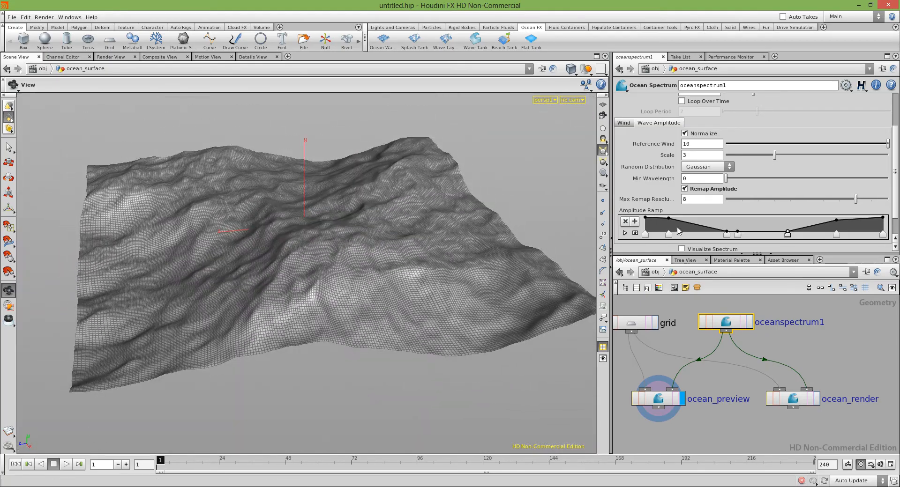
# Raise the Amplitude Ramp's second point, lower its first point to the bottom, and inspect the wave shapes at frame 1.
pyautogui.moveTo(663, 223)
pyautogui.mouseDown()
pyautogui.moveTo(660, 233)
pyautogui.moveTo(664, 216)
pyautogui.mouseUp()
pyautogui.moveTo(645, 218); pyautogui.dragTo(645, 242)
pyautogui.moveTo(301, 235); pyautogui.dragTo(242, 315)
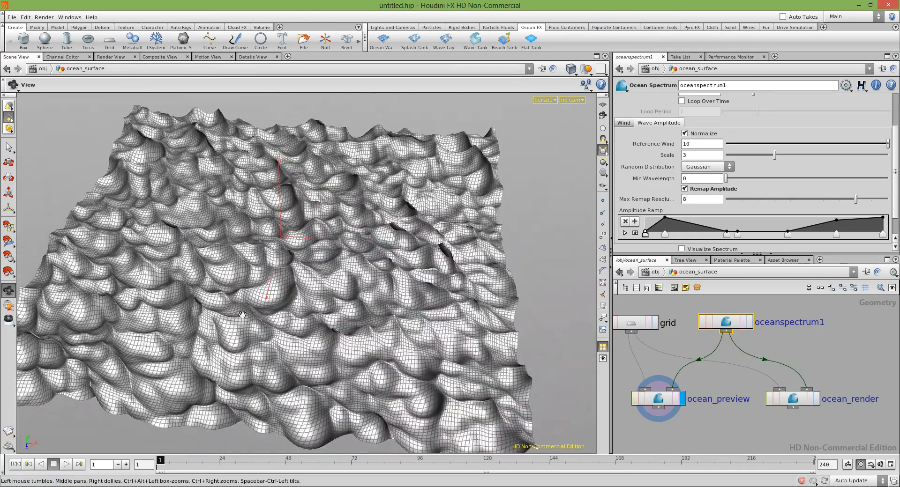
pyautogui.moveTo(346, 297); pyautogui.dragTo(384, 286)
pyautogui.click(53, 463)
pyautogui.click(15, 464)
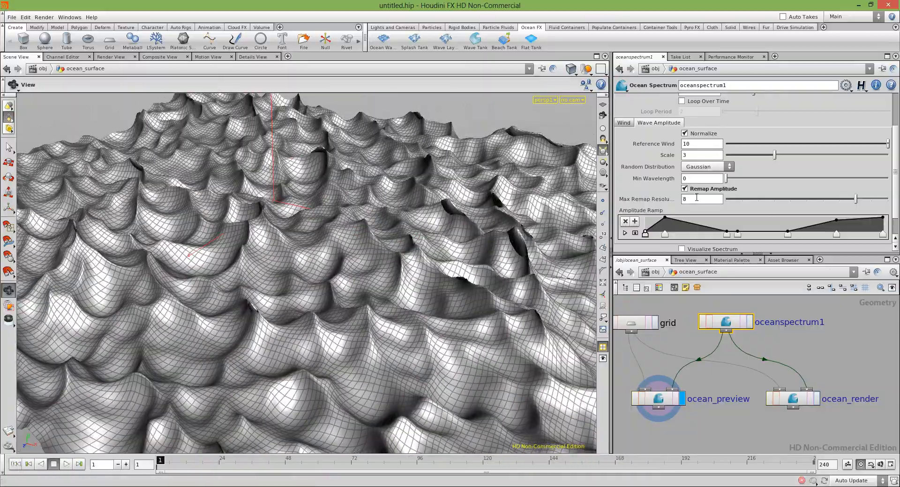
# Examine the parameters of oceanspectrum1 and ocean_preview, including the latter's volume, point and texture export settings.
pyautogui.scroll(-2, 695, 203)
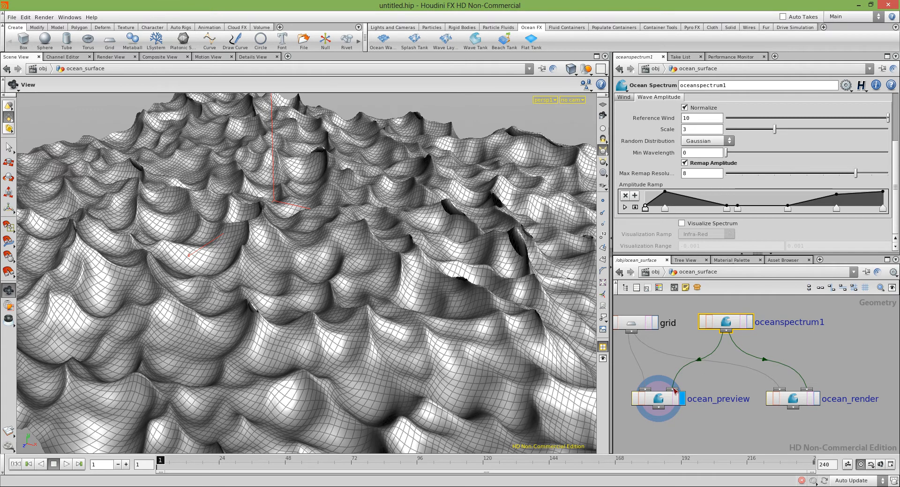
pyautogui.click(665, 402)
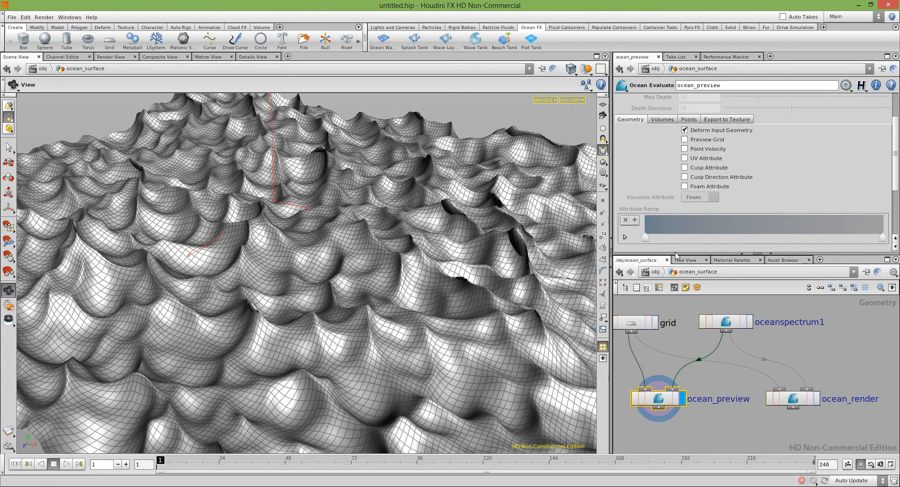
pyautogui.click(727, 323)
pyautogui.scroll(5, 699, 209)
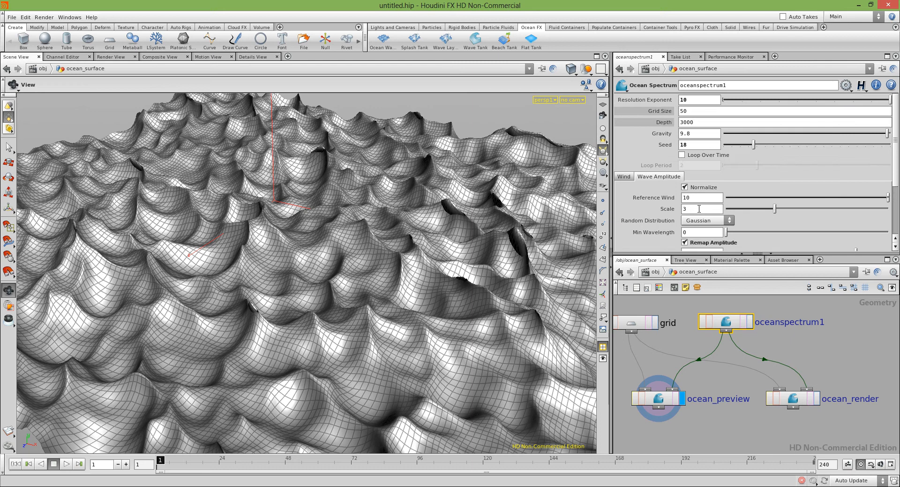
pyautogui.scroll(-3, 727, 157)
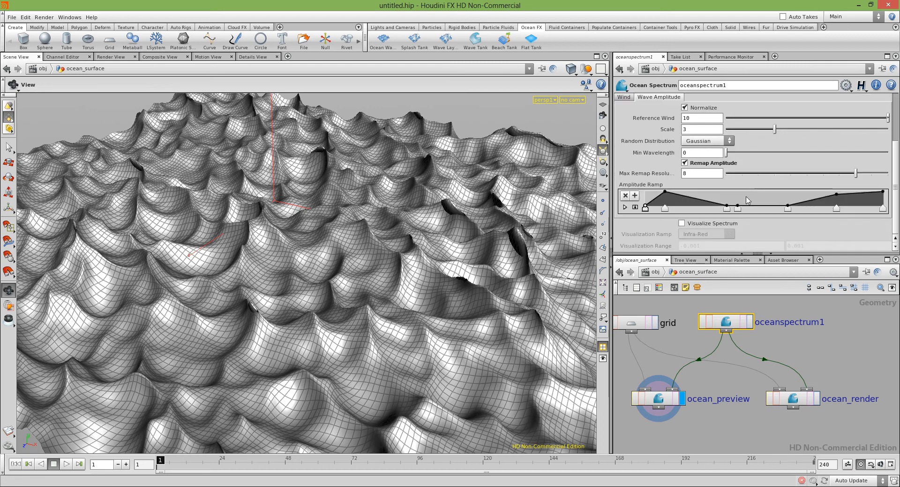
pyautogui.click(659, 395)
pyautogui.scroll(3, 659, 160)
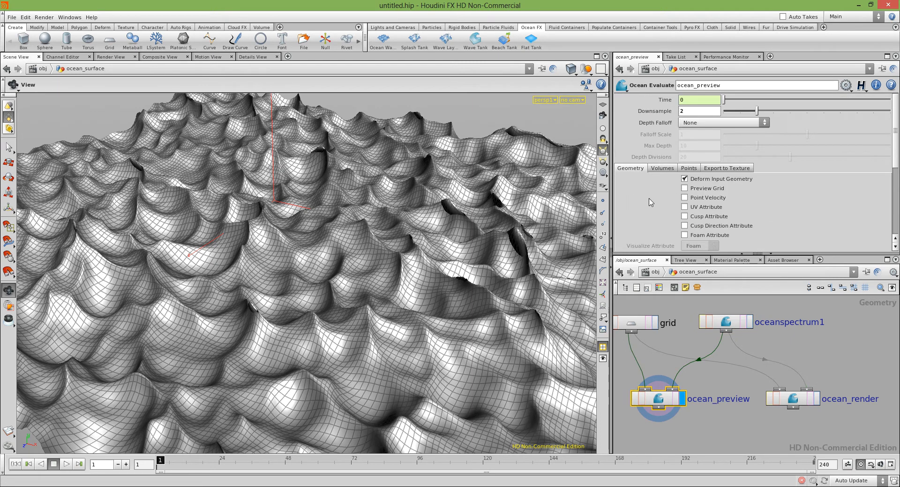
pyautogui.click(663, 168)
pyautogui.click(688, 169)
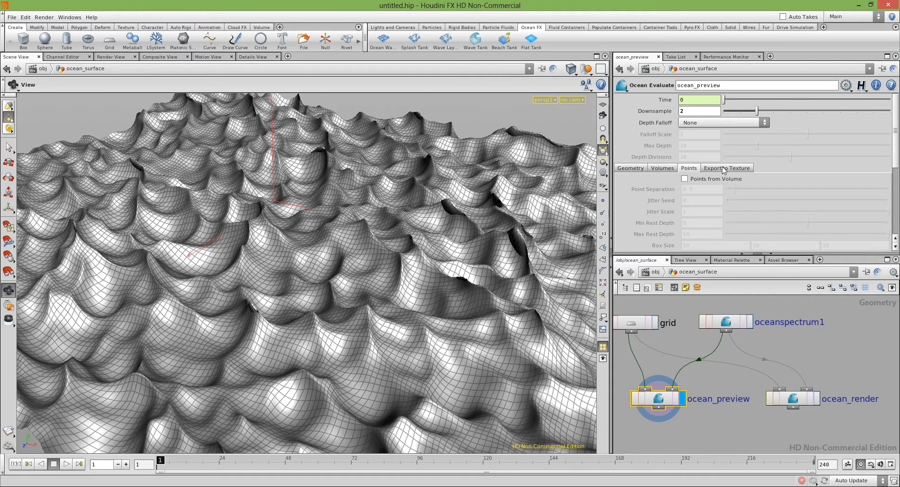
pyautogui.click(725, 168)
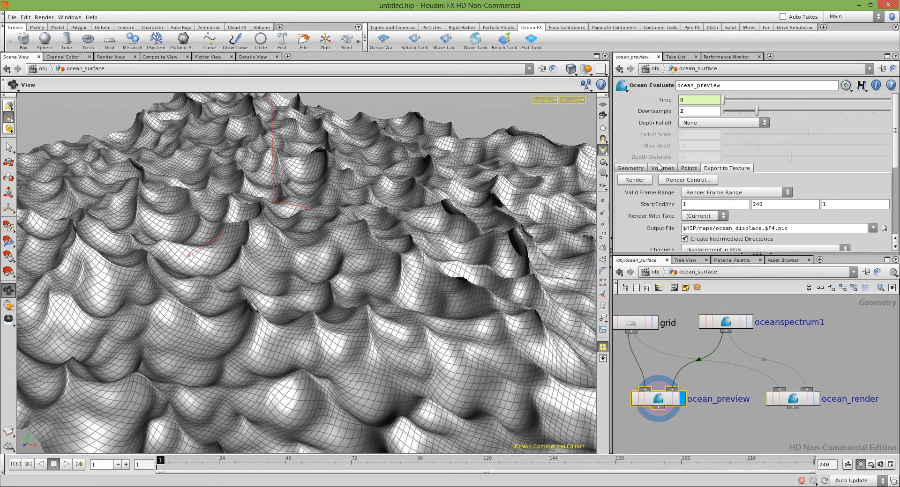
pyautogui.scroll(-3, 717, 172)
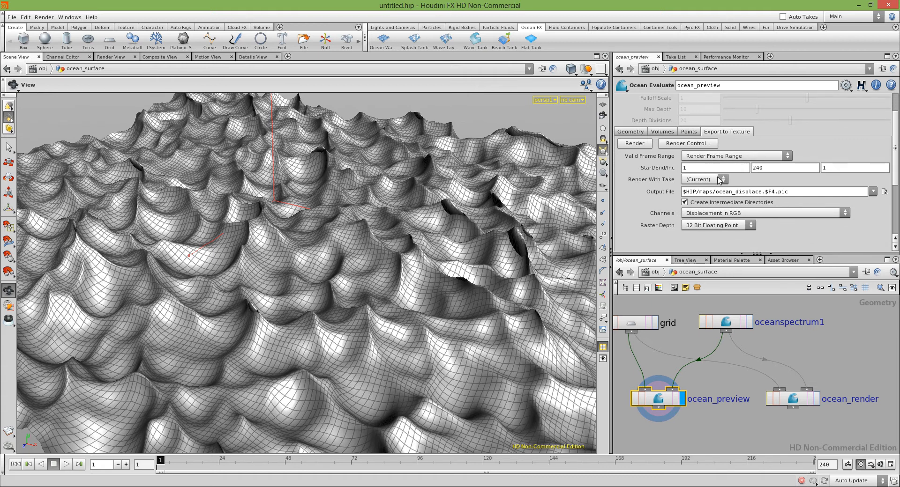
pyautogui.scroll(2, 702, 176)
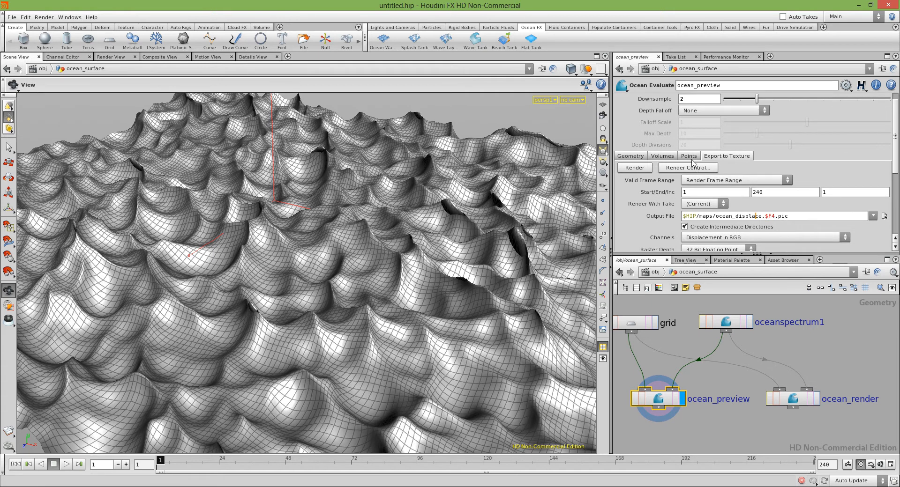
pyautogui.click(660, 156)
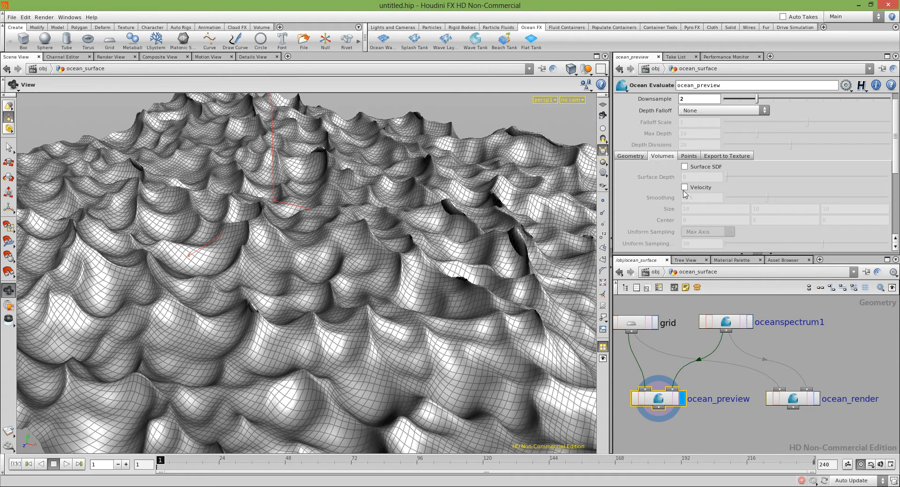
pyautogui.scroll(1, 646, 182)
# Enable ocean_preview's Foam Attribute, play the animation to about frame 31 and rewind to frame 1.
pyautogui.click(638, 171)
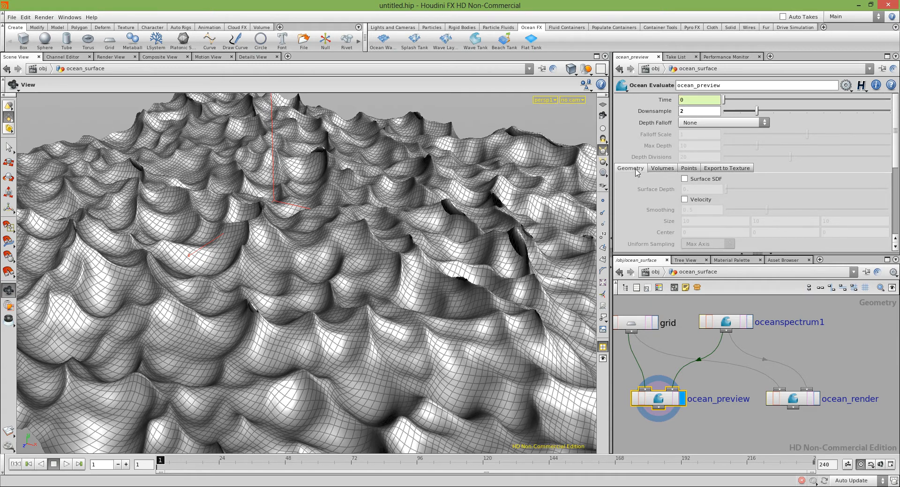
pyautogui.scroll(-3, 653, 196)
pyautogui.click(685, 162)
pyautogui.moveTo(373, 243); pyautogui.dragTo(260, 317)
pyautogui.click(66, 464)
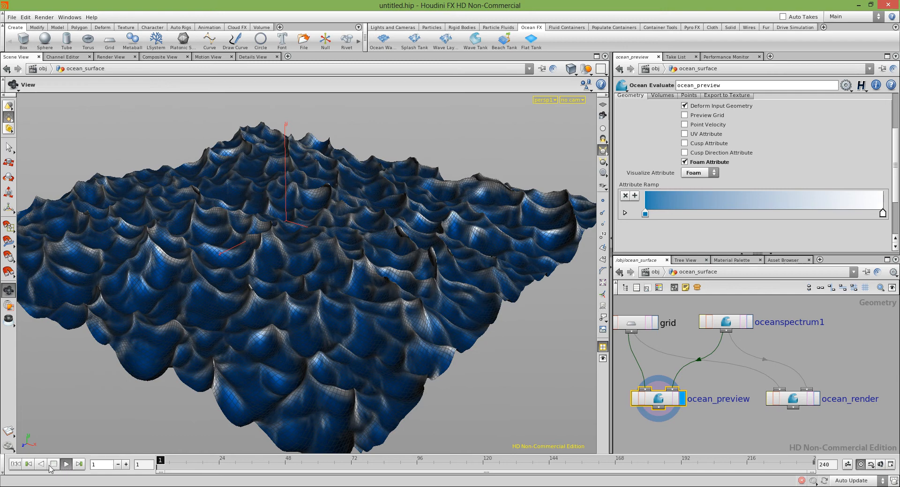
pyautogui.click(53, 465)
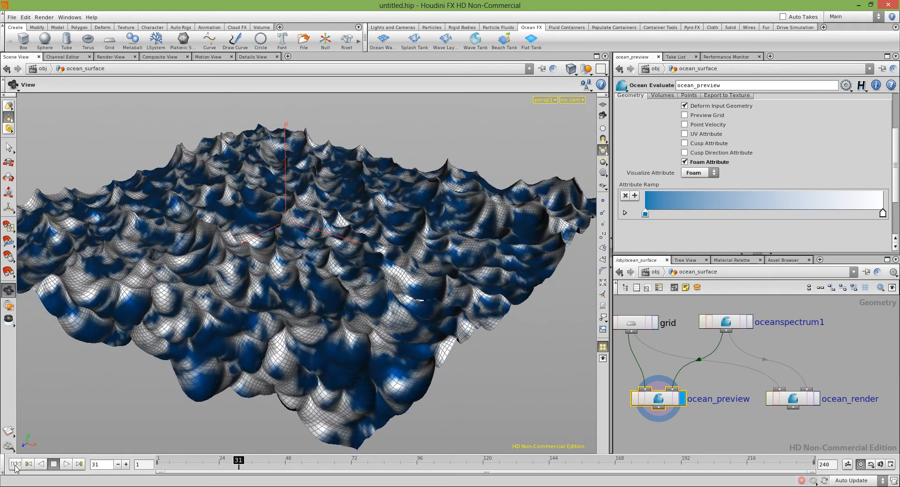
pyautogui.click(14, 466)
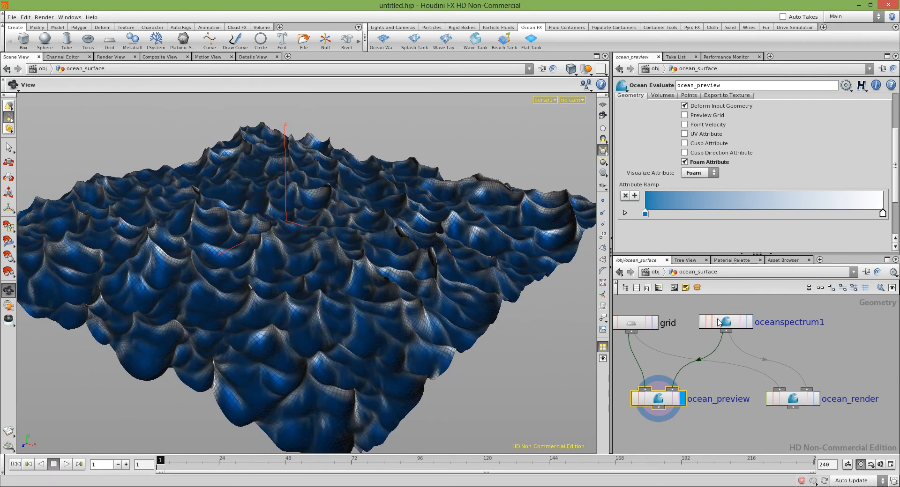
# Delete the ocean surface and ocean interior objects from the scene and create a fresh ocean with the Ocean Waves tool.
pyautogui.click(650, 272)
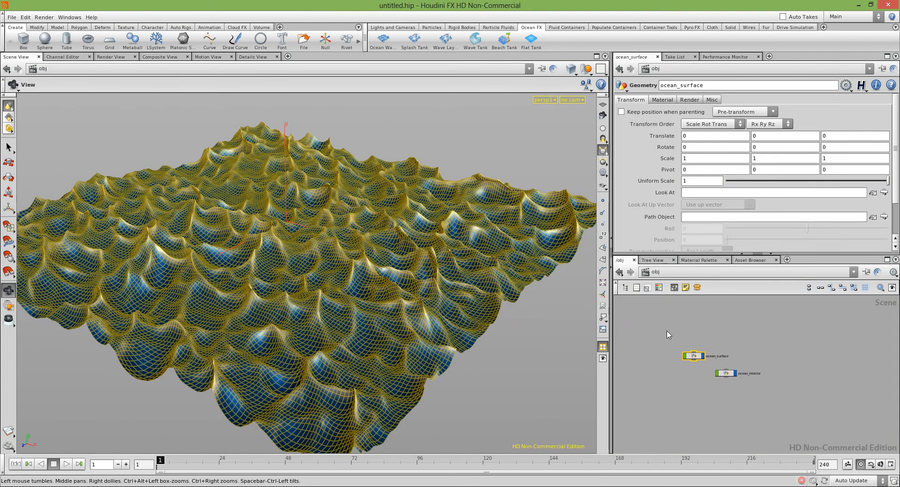
pyautogui.press('Delete')
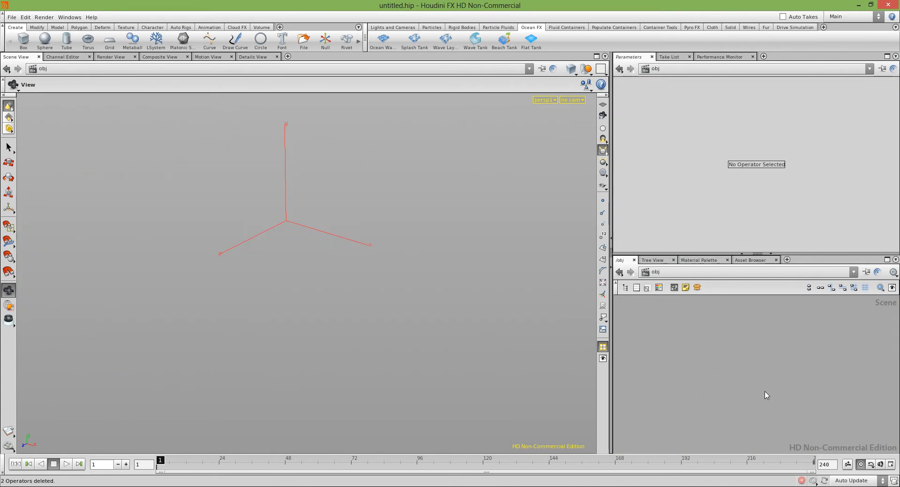
pyautogui.click(387, 45)
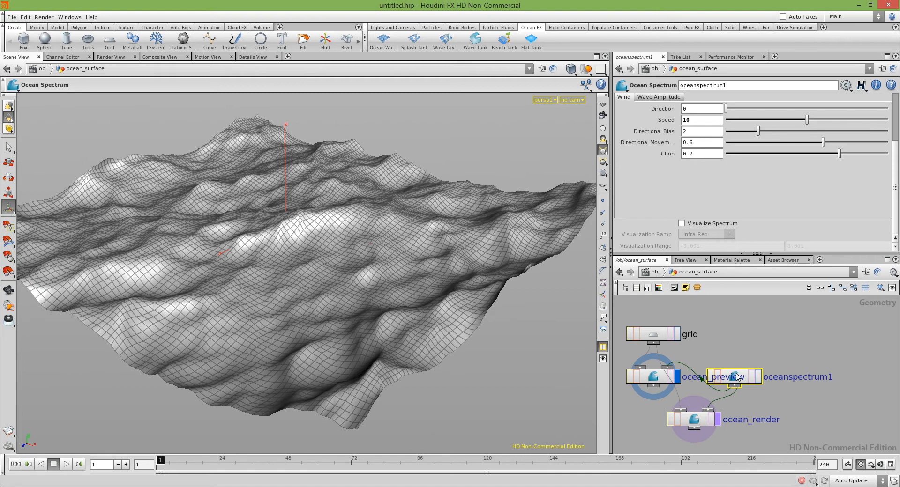
# Rearrange the new network, placing oceanspectrum1 above and ocean_render to the side of ocean_preview, and view the whole surface.
pyautogui.moveTo(737, 378); pyautogui.dragTo(786, 309)
pyautogui.moveTo(693, 427); pyautogui.dragTo(779, 400)
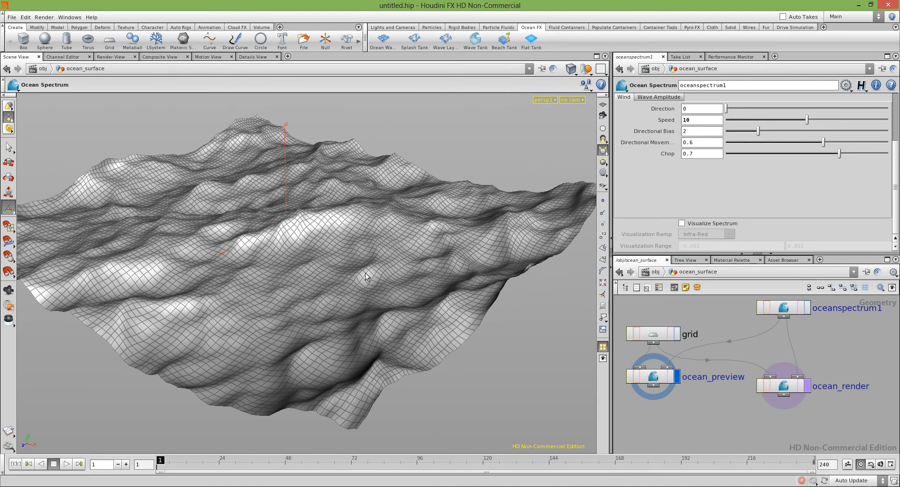
pyautogui.keyDown('alt'); pyautogui.moveTo(249, 194); pyautogui.dragTo(294, 227); pyautogui.keyUp('alt')
pyautogui.keyDown('alt'); pyautogui.moveTo(294, 227); pyautogui.dragTo(231, 235, button='right'); pyautogui.keyUp('alt')
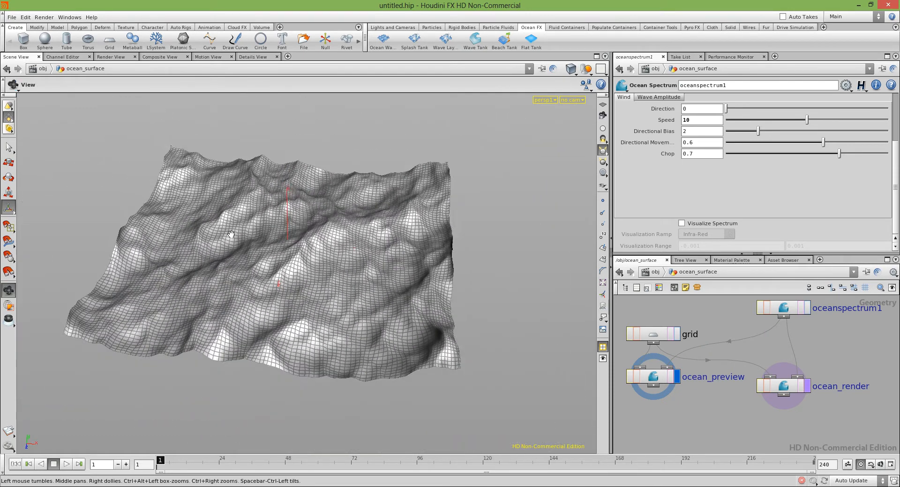
pyautogui.keyDown('alt'); pyautogui.moveTo(231, 235); pyautogui.dragTo(268, 257); pyautogui.keyUp('alt')
# Return to the scene's object level and add an Environment Light, bringing its node into view in the network.
pyautogui.click(651, 273)
pyautogui.click(729, 322)
pyautogui.moveTo(331, 294)
pyautogui.keyDown('alt'); pyautogui.mouseDown()
pyautogui.moveTo(324, 275)
pyautogui.moveTo(329, 285)
pyautogui.mouseUp(); pyautogui.keyUp('alt')
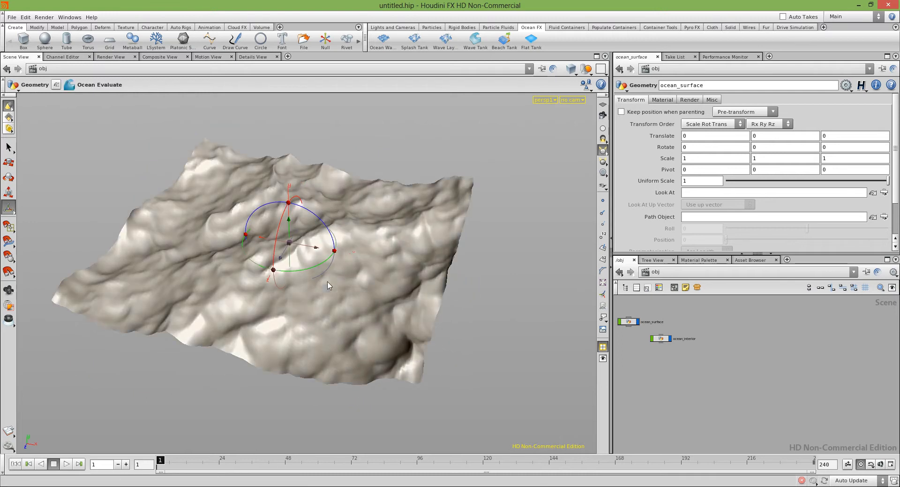
pyautogui.click(397, 28)
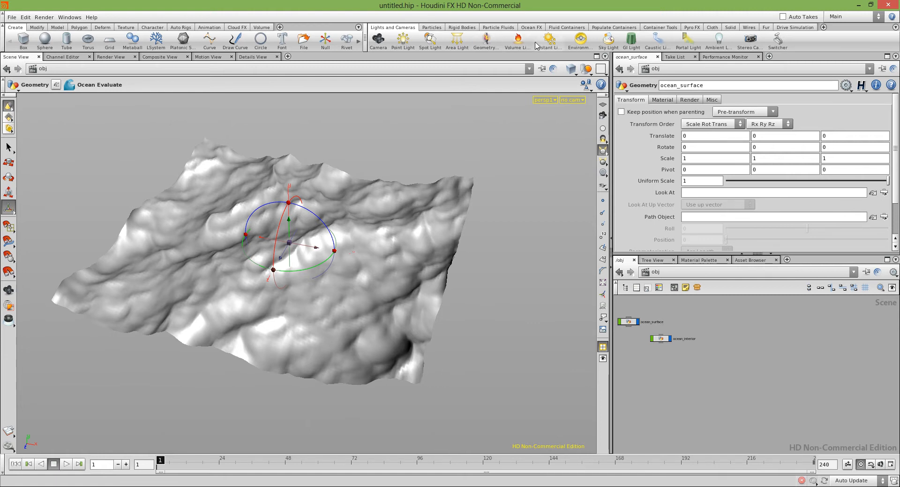
pyautogui.click(581, 41)
pyautogui.moveTo(723, 406); pyautogui.dragTo(685, 402, button='middle')
pyautogui.scroll(4, 705, 395)
pyautogui.moveTo(727, 375); pyautogui.dragTo(704, 416, button='middle')
pyautogui.moveTo(610, 374); pyautogui.dragTo(409, 375)
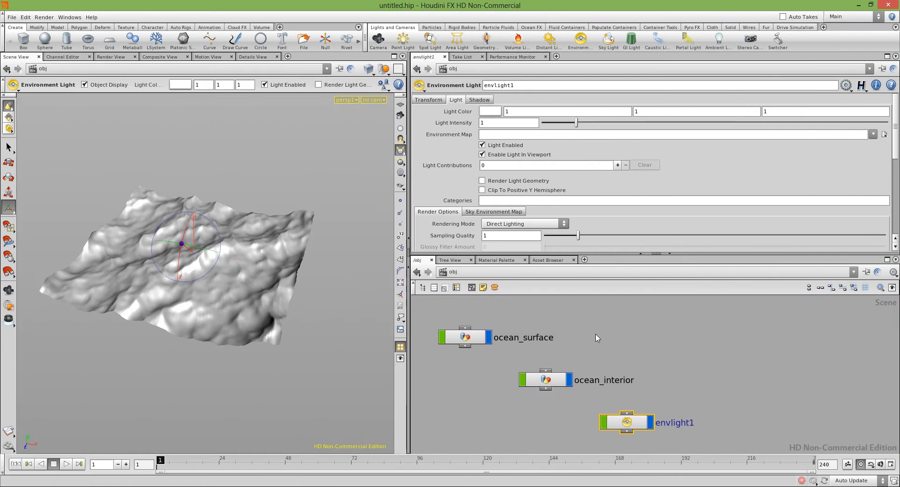
pyautogui.scroll(5, 596, 338)
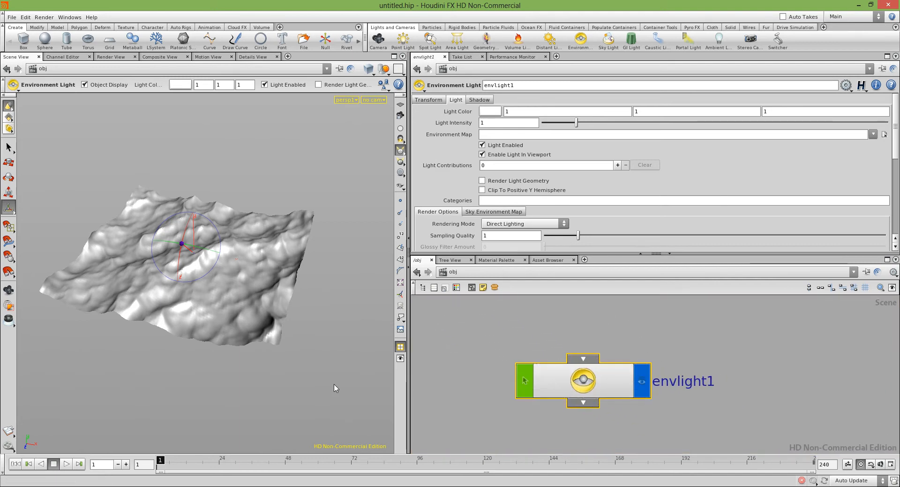
pyautogui.scroll(-3, 530, 128)
pyautogui.scroll(3, 530, 127)
# Set envlight1's environment map to DOSCH_SKIESV2_01SN_lowres.rat from $HFS/houdini/pic/, listing sequence files individually to find it.
pyautogui.click(872, 135)
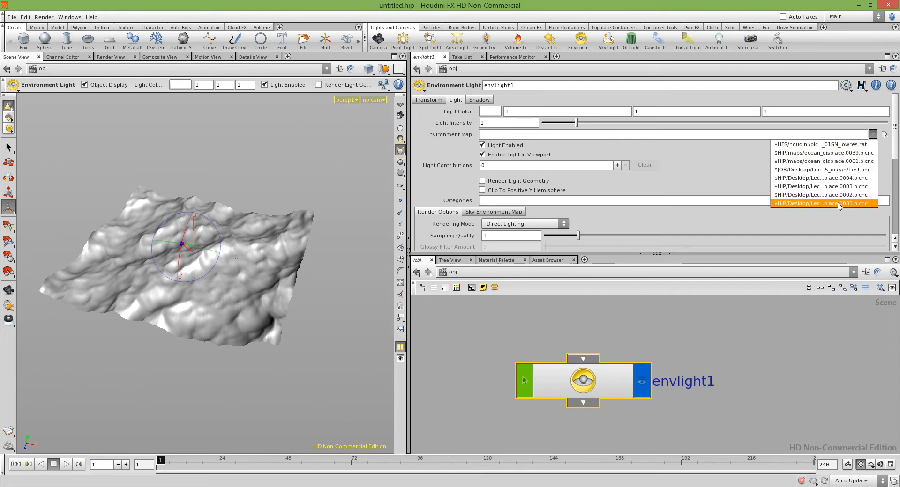
pyautogui.click(721, 161)
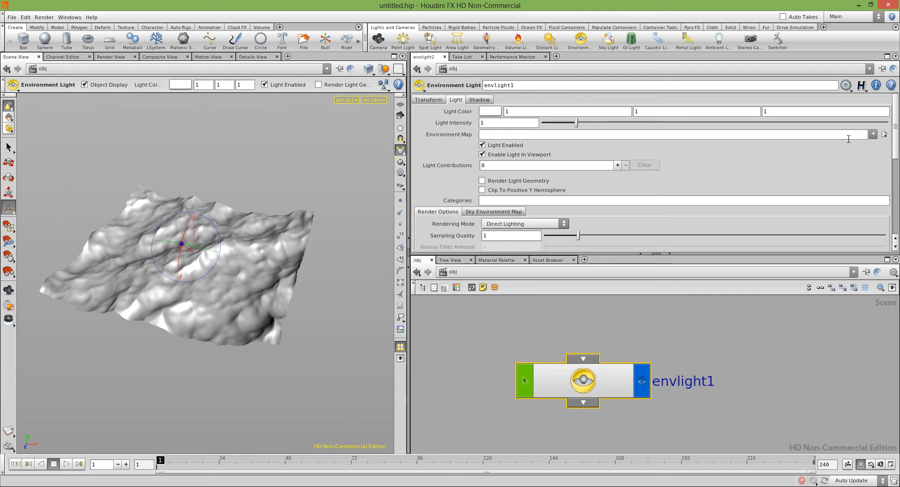
pyautogui.click(884, 135)
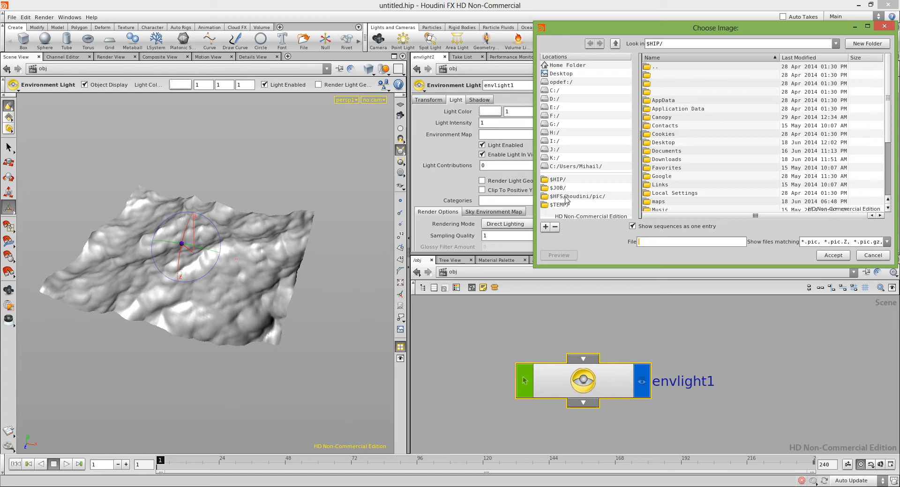
pyautogui.click(592, 198)
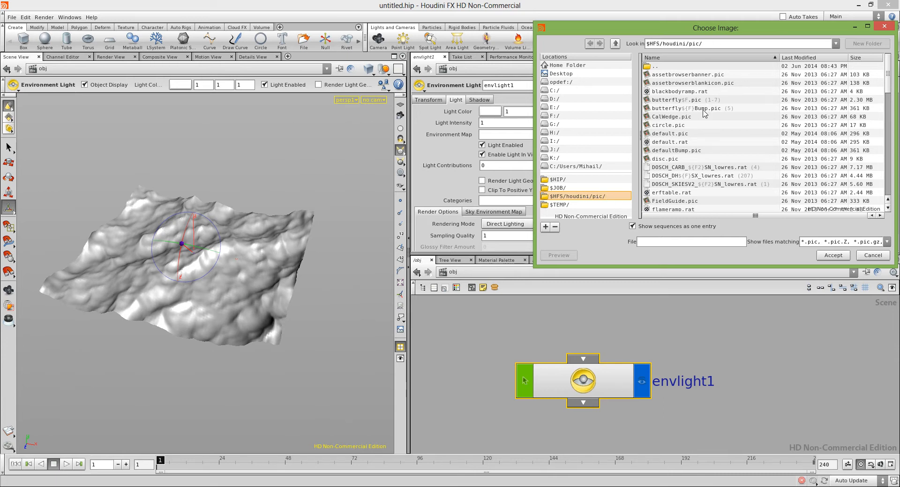
pyautogui.scroll(-1, 703, 113)
pyautogui.moveTo(692, 267); pyautogui.dragTo(691, 369)
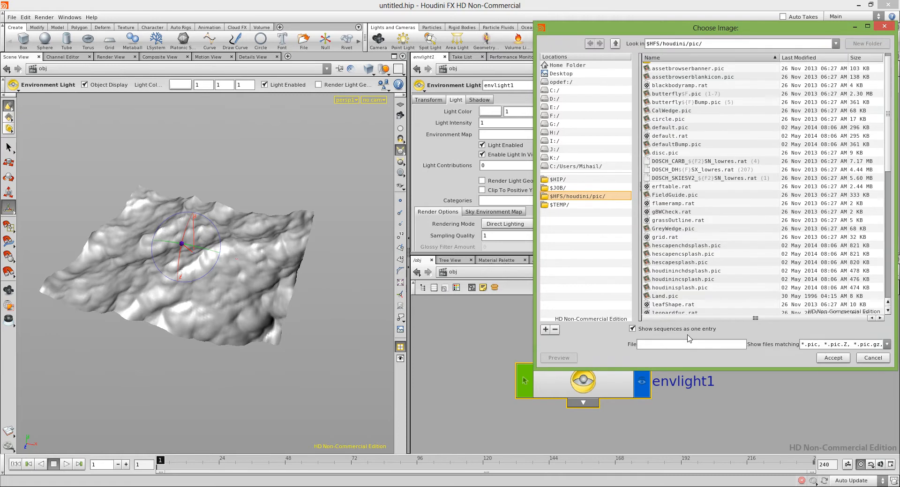
pyautogui.moveTo(534, 235); pyautogui.dragTo(372, 241)
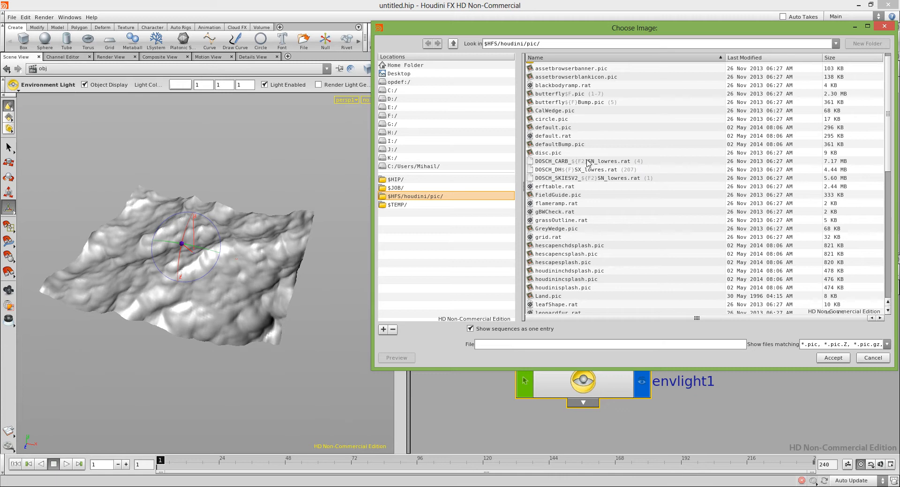
pyautogui.click(470, 329)
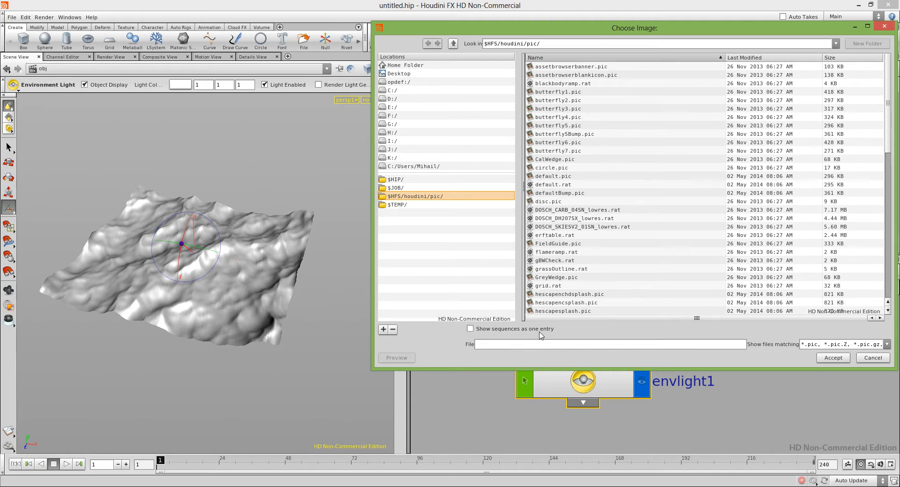
pyautogui.click(557, 228)
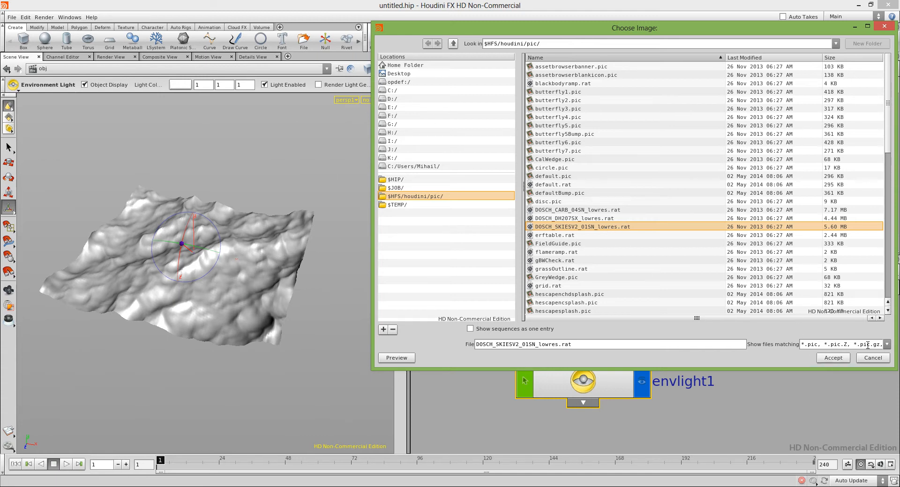
pyautogui.click(833, 358)
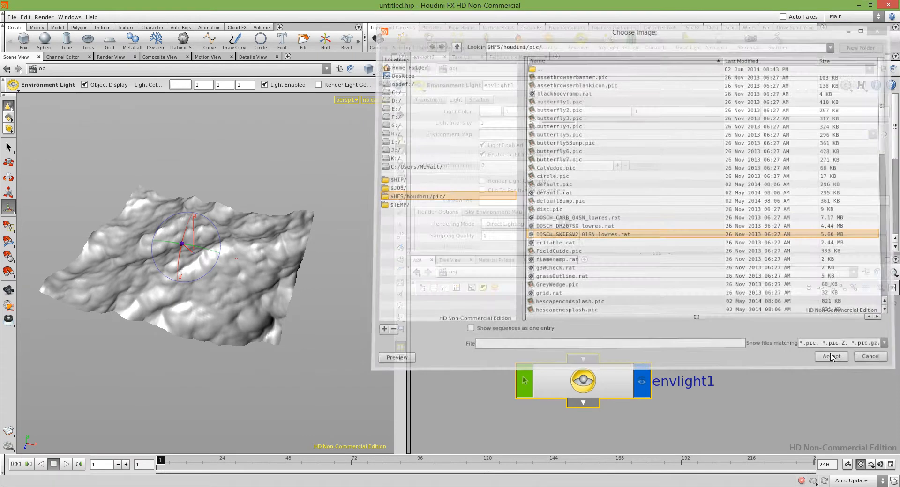
# Frame the ocean surface against the environment background in a wider viewport and create a new camera from that view.
pyautogui.press('Escape')
pyautogui.moveTo(146, 319); pyautogui.dragTo(202, 319)
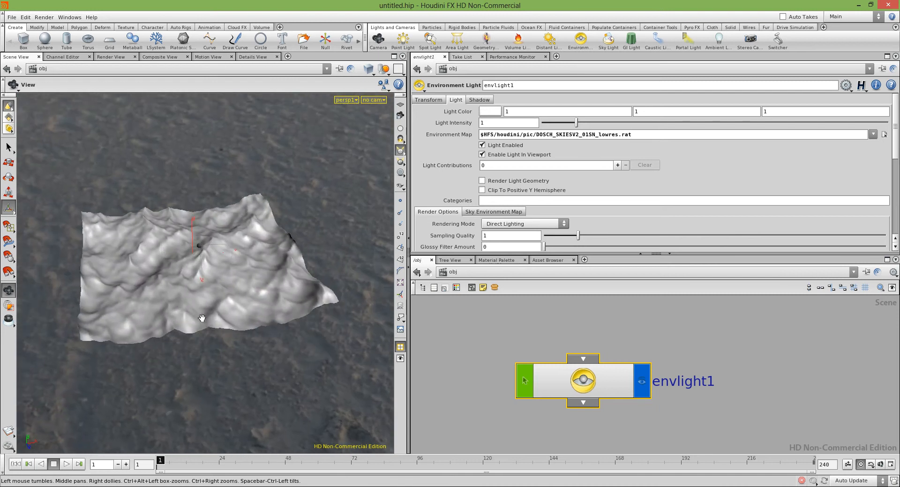
pyautogui.press('Return')
pyautogui.moveTo(407, 324); pyautogui.dragTo(497, 323)
pyautogui.moveTo(217, 279); pyautogui.dragTo(244, 281)
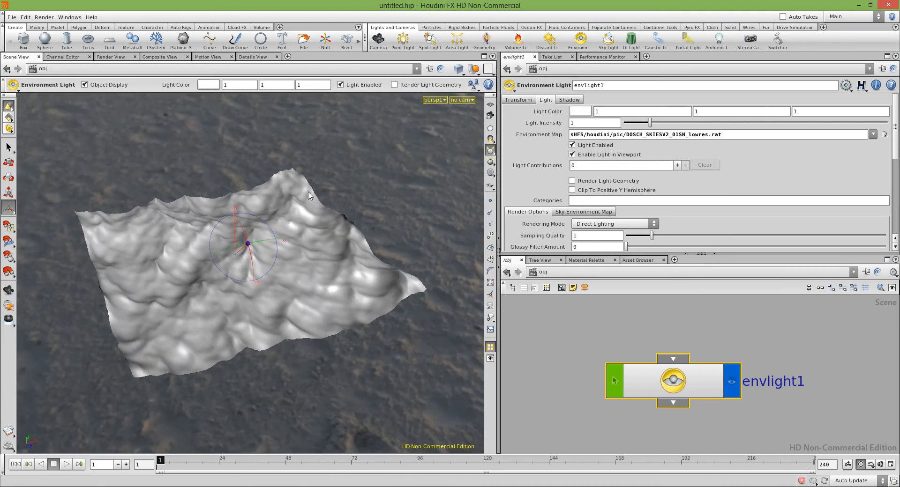
pyautogui.click(567, 100)
pyautogui.click(545, 100)
pyautogui.press('Escape')
pyautogui.moveTo(405, 165); pyautogui.dragTo(187, 237)
pyautogui.moveTo(187, 237); pyautogui.dragTo(259, 275, button='right')
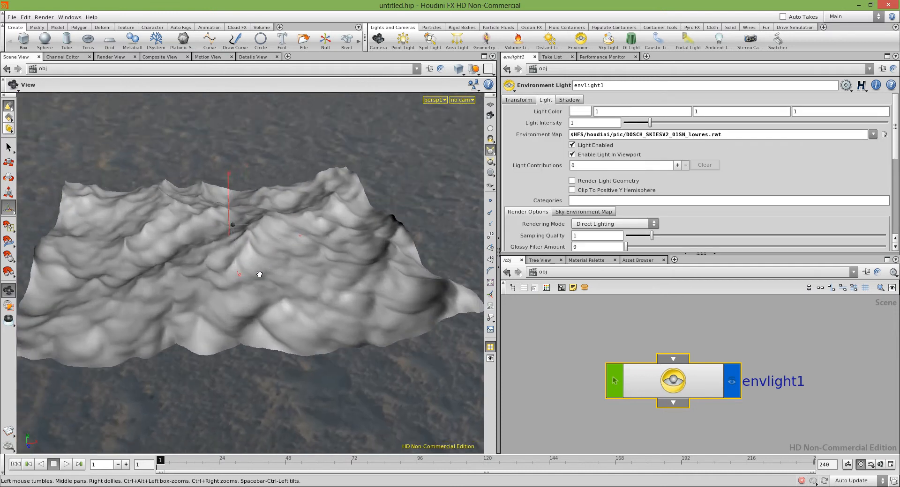
pyautogui.moveTo(259, 275); pyautogui.dragTo(251, 300)
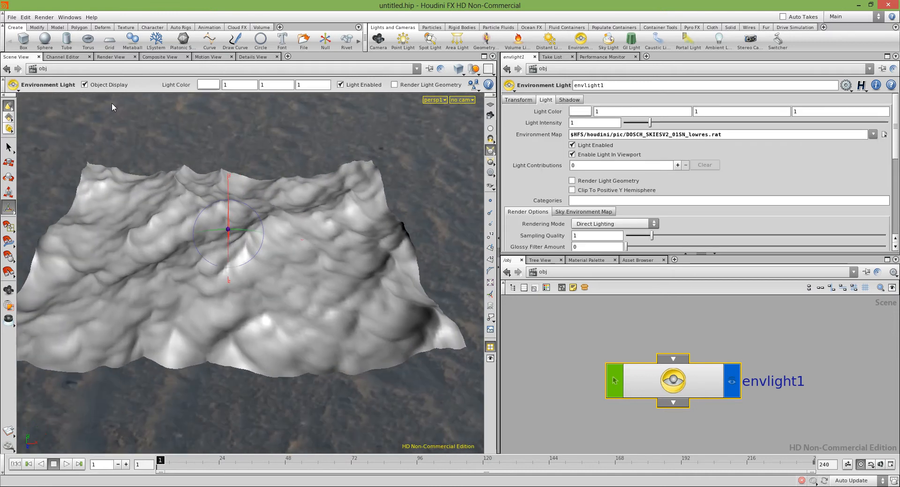
pyautogui.click(471, 101)
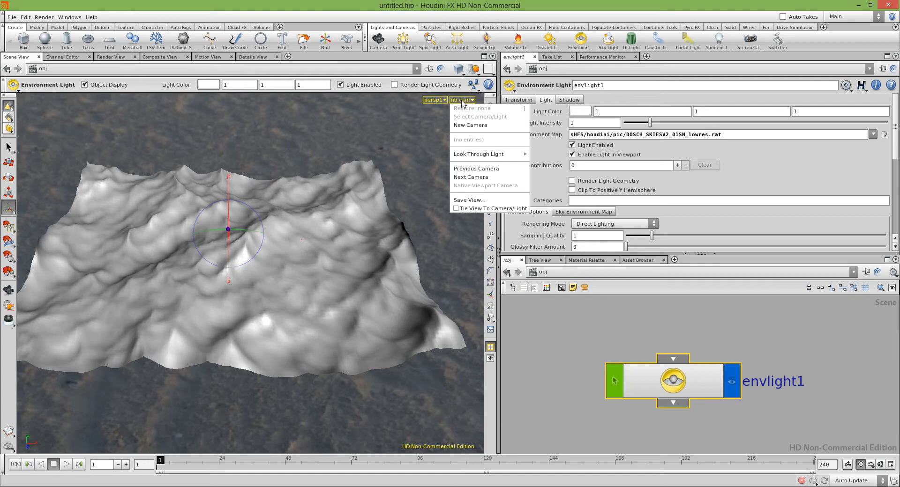
pyautogui.click(476, 126)
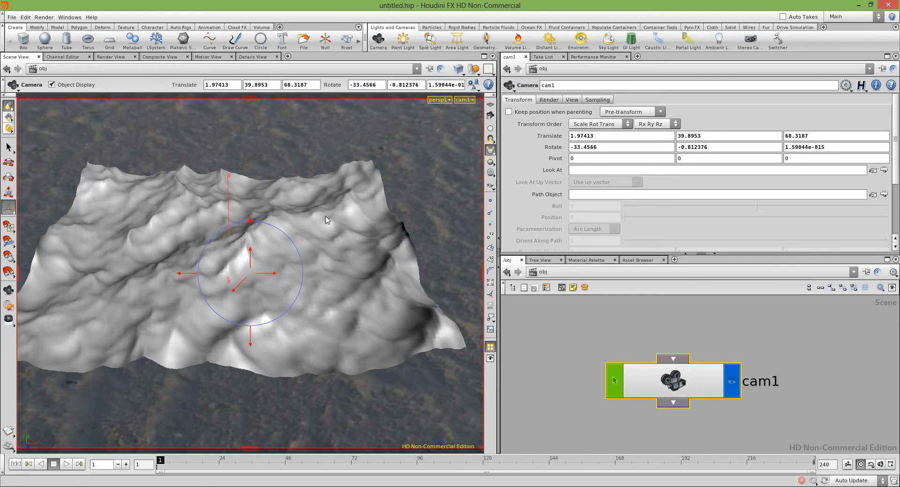
# Leave the camera view and examine where cam1 sits relative to the ocean surface.
pyautogui.press('Escape')
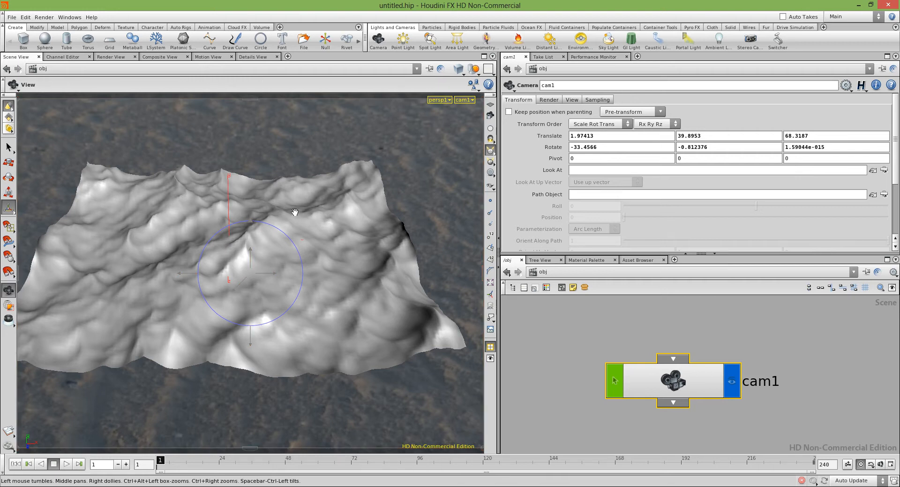
pyautogui.moveTo(296, 212); pyautogui.dragTo(367, 206)
pyautogui.press('Return')
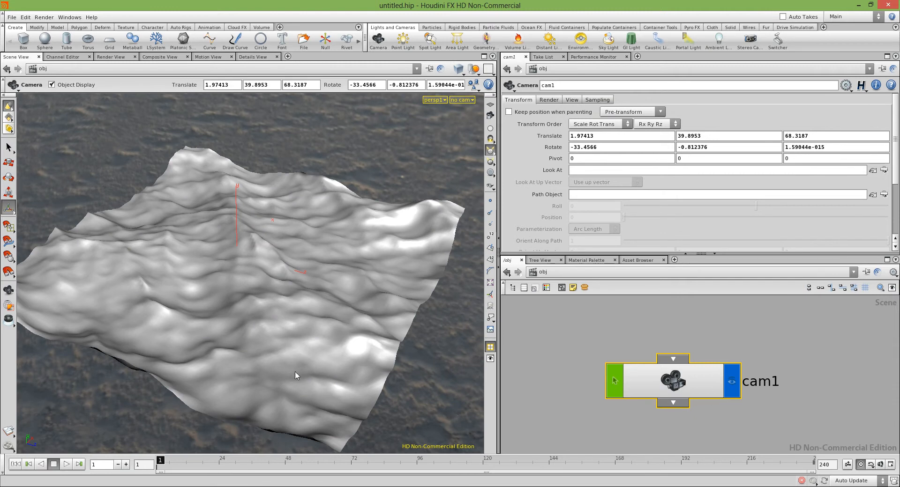
pyautogui.press('space')
pyautogui.moveTo(364, 236); pyautogui.dragTo(253, 256, button='right')
pyautogui.moveTo(253, 255); pyautogui.dragTo(296, 248)
pyautogui.moveTo(295, 248); pyautogui.dragTo(276, 260, button='right')
pyautogui.moveTo(276, 260); pyautogui.dragTo(318, 267)
pyautogui.moveTo(319, 267); pyautogui.dragTo(117, 269, button='middle')
pyautogui.moveTo(117, 269); pyautogui.dragTo(215, 272)
pyautogui.moveTo(216, 272); pyautogui.dragTo(186, 301, button='middle')
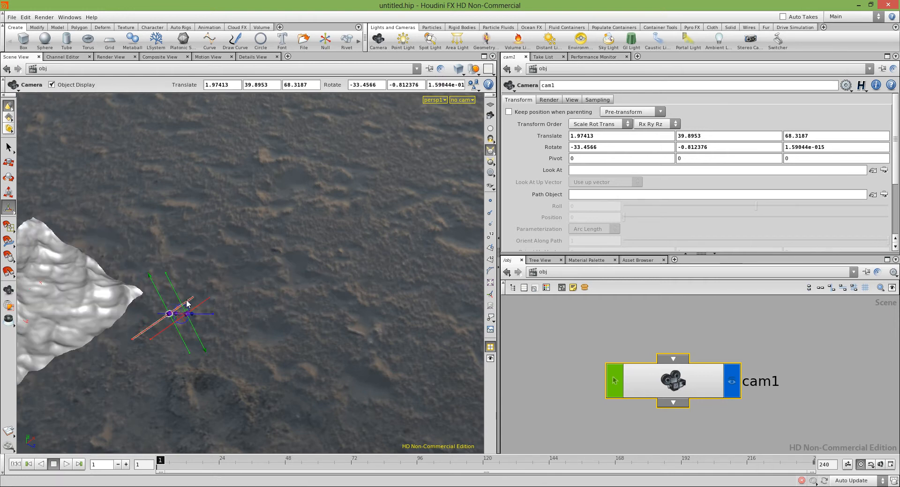
pyautogui.press('space')
pyautogui.moveTo(118, 273); pyautogui.dragTo(250, 240, button='middle')
pyautogui.moveTo(250, 240); pyautogui.dragTo(215, 248, button='right')
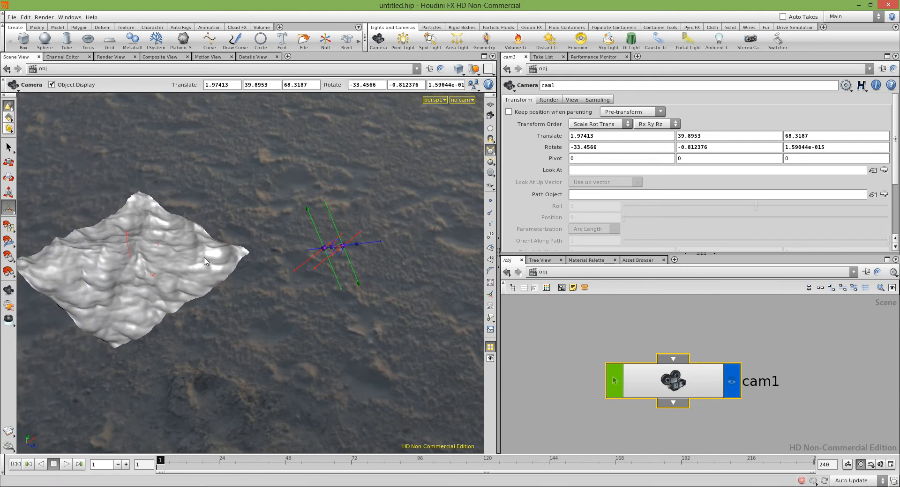
# Look through cam1, lock it to the view while repositioning it to about (-38, 50, -53) facing the ocean, and unlock it.
pyautogui.click(462, 100)
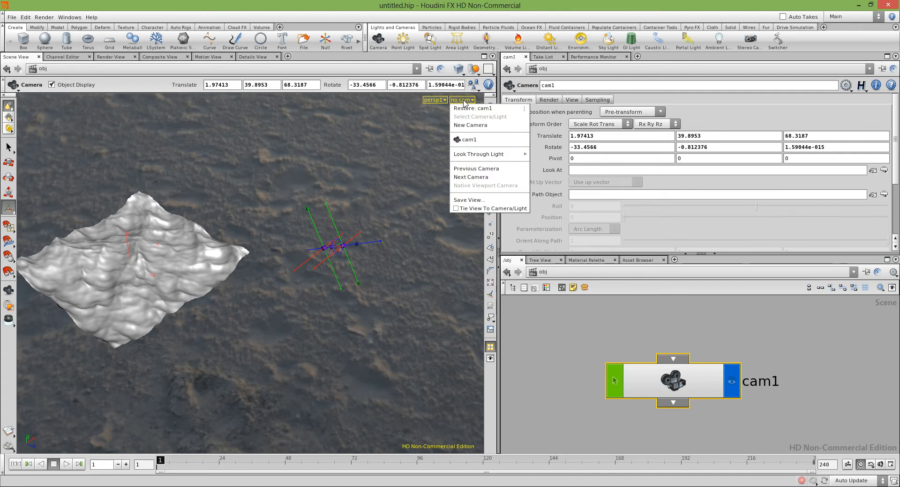
pyautogui.click(473, 141)
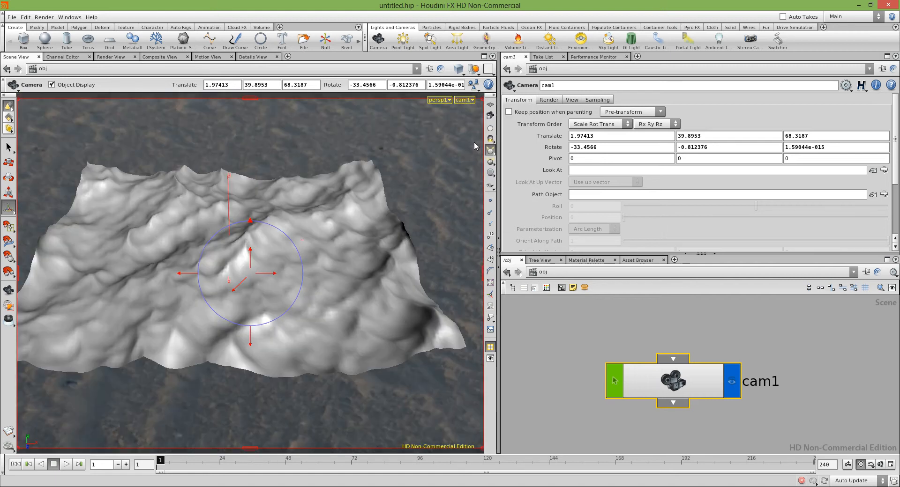
pyautogui.click(490, 116)
pyautogui.press('space')
pyautogui.moveTo(329, 226)
pyautogui.mouseDown(button='right')
pyautogui.moveTo(366, 222)
pyautogui.moveTo(328, 226)
pyautogui.mouseUp(button='right')
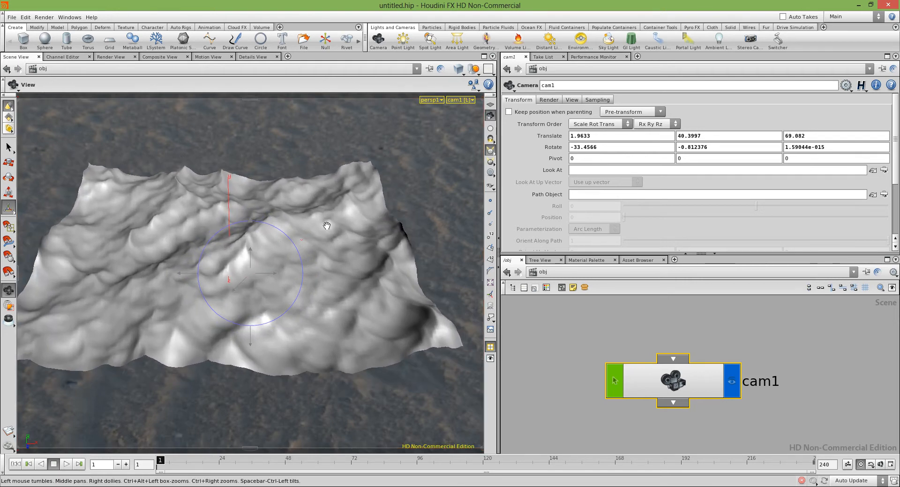
pyautogui.moveTo(227, 226); pyautogui.dragTo(97, 206)
pyautogui.press('Escape')
pyautogui.moveTo(97, 206); pyautogui.dragTo(218, 220, button='middle')
pyautogui.moveTo(219, 221); pyautogui.dragTo(362, 242, button='right')
pyautogui.moveTo(363, 243); pyautogui.dragTo(241, 228, button='middle')
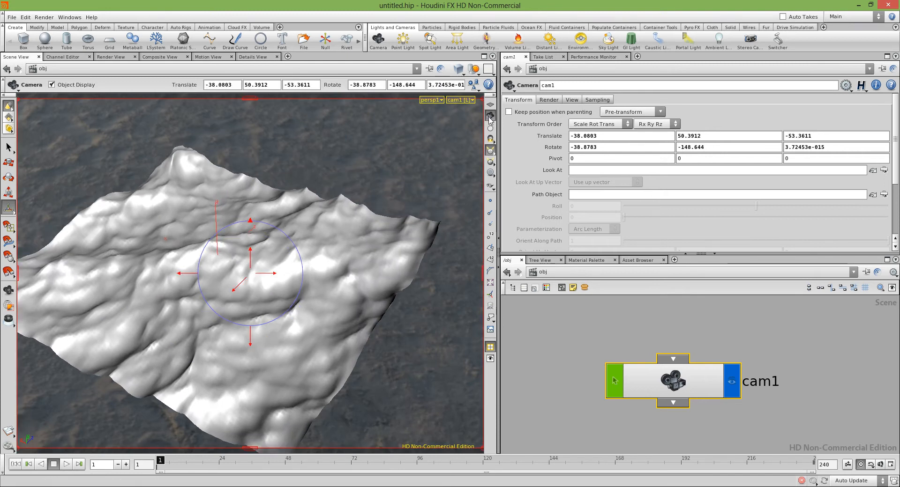
pyautogui.click(489, 117)
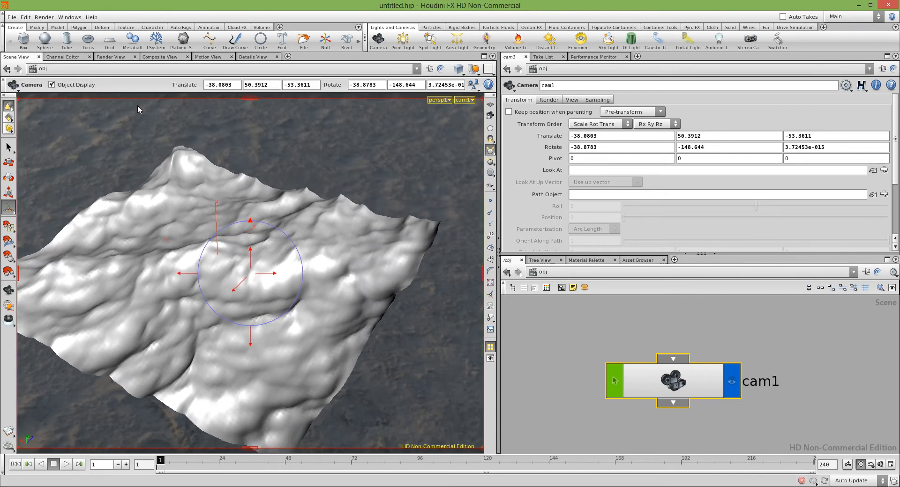
# Render the scene in the Render View with mantra_ipr, giving render focus to the ocean's surface.
pyautogui.click(110, 57)
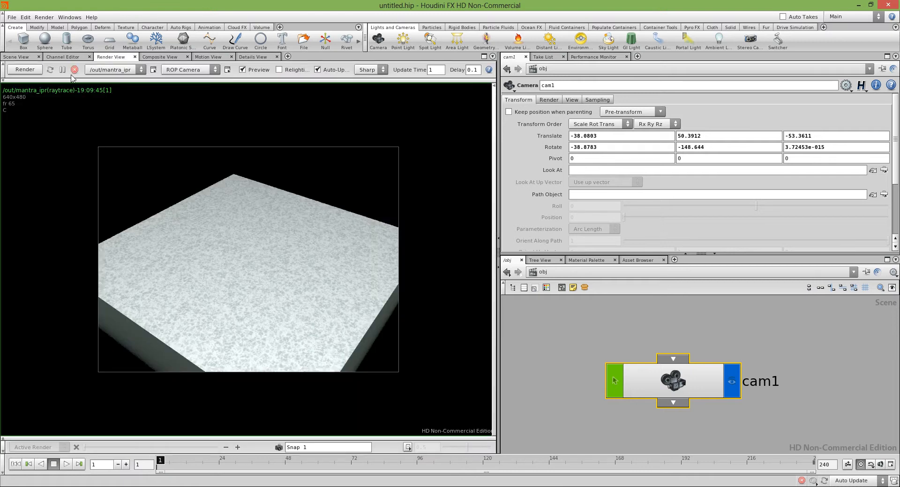
pyautogui.click(30, 70)
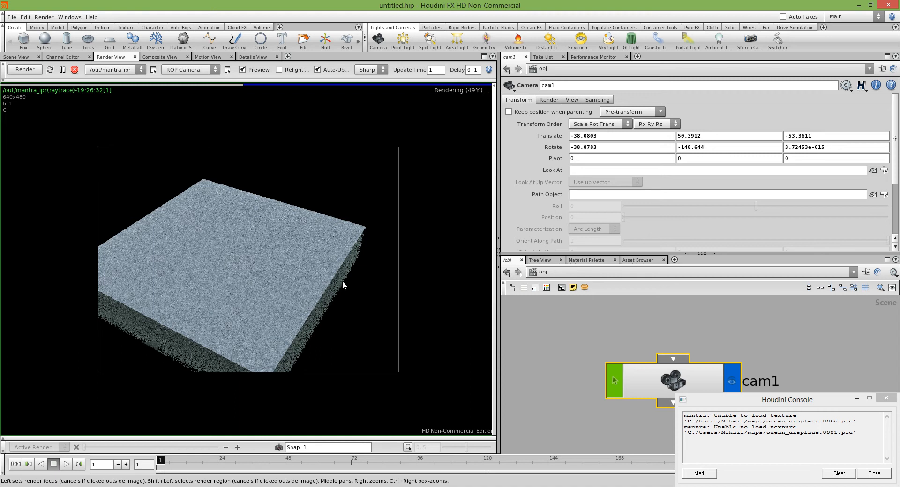
pyautogui.click(258, 285)
# Read the texture messages in the Houdini Console, checking the ocean_displace file paths and extension, and close it.
pyautogui.moveTo(745, 399); pyautogui.dragTo(419, 211)
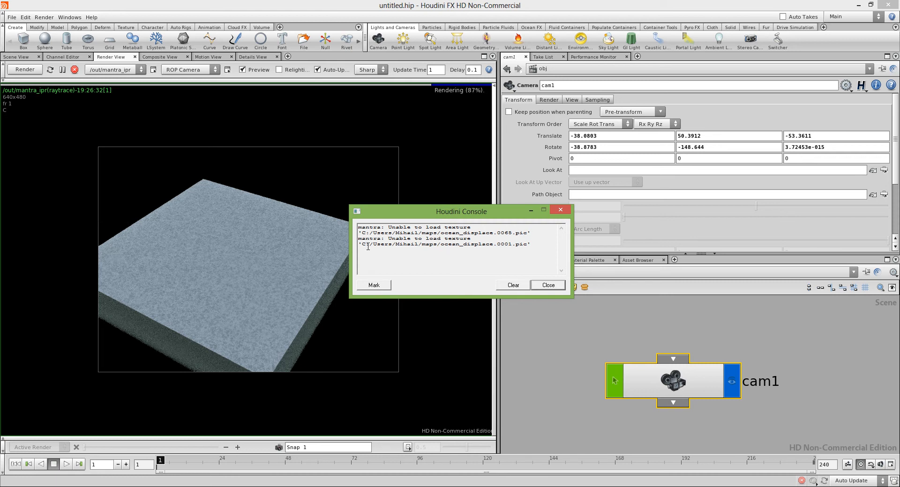
pyautogui.moveTo(384, 228); pyautogui.dragTo(474, 228)
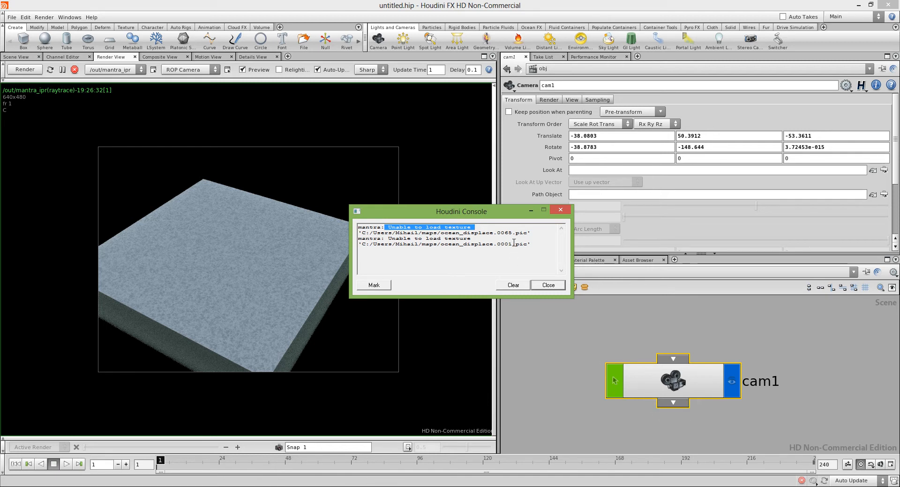
pyautogui.moveTo(527, 245)
pyautogui.mouseDown()
pyautogui.moveTo(438, 246)
pyautogui.moveTo(525, 246)
pyautogui.moveTo(515, 244)
pyautogui.mouseUp()
pyautogui.click(531, 255)
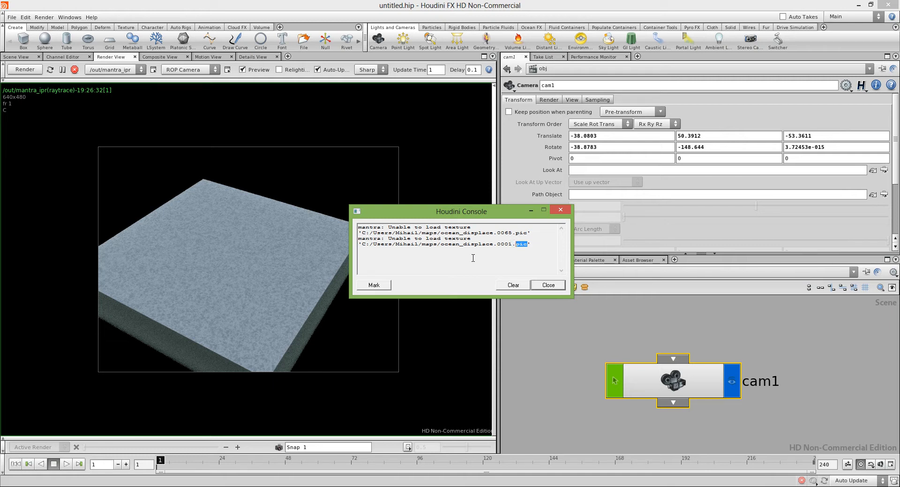
pyautogui.click(523, 246)
pyautogui.moveTo(528, 243); pyautogui.dragTo(516, 245)
pyautogui.click(531, 246)
pyautogui.click(543, 287)
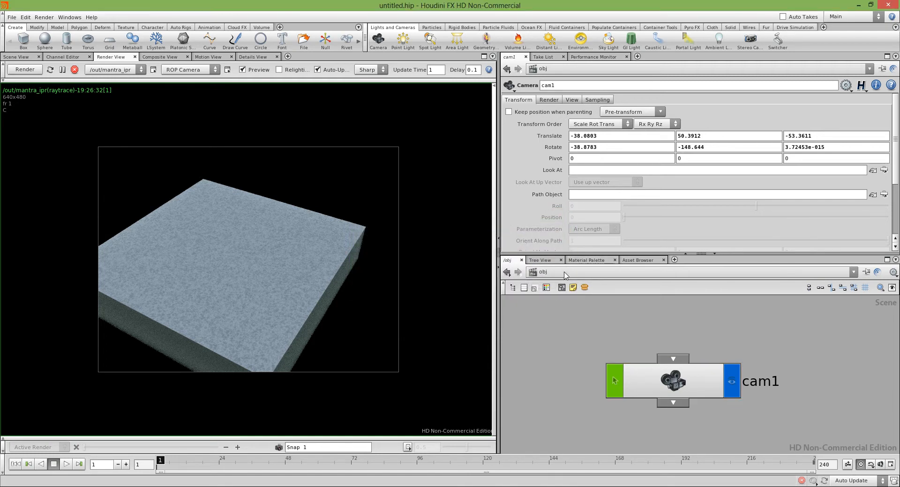
# In the shop network, change the oceansurface shader's displacement map to ocean_displace.0001.picnc in the maps folder and inspect the updated render.
pyautogui.click(566, 273)
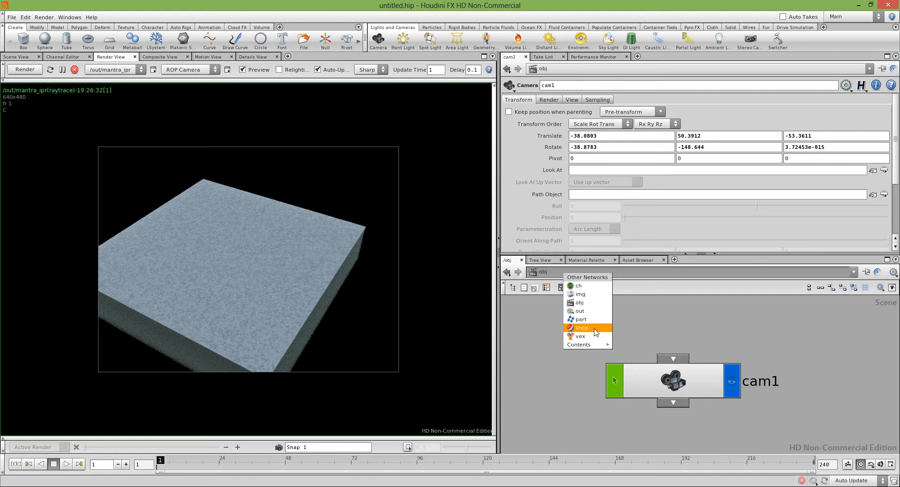
pyautogui.click(581, 328)
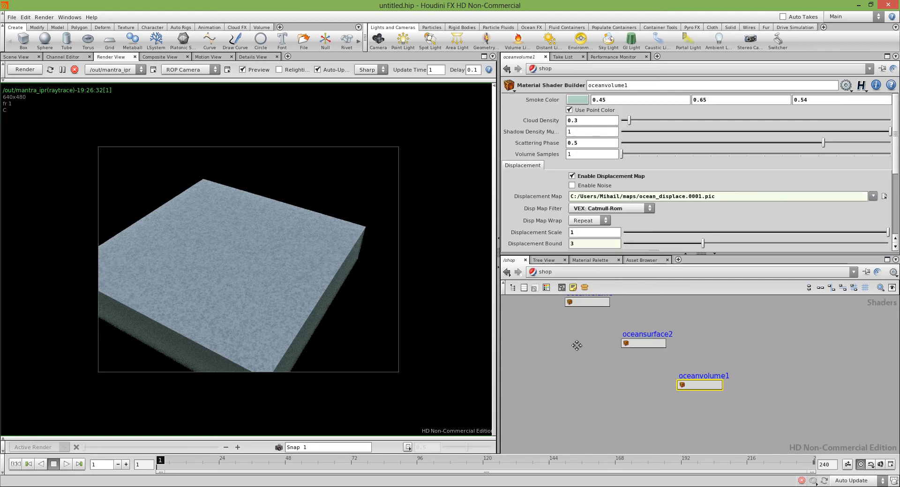
pyautogui.moveTo(591, 368); pyautogui.dragTo(642, 397, button='middle')
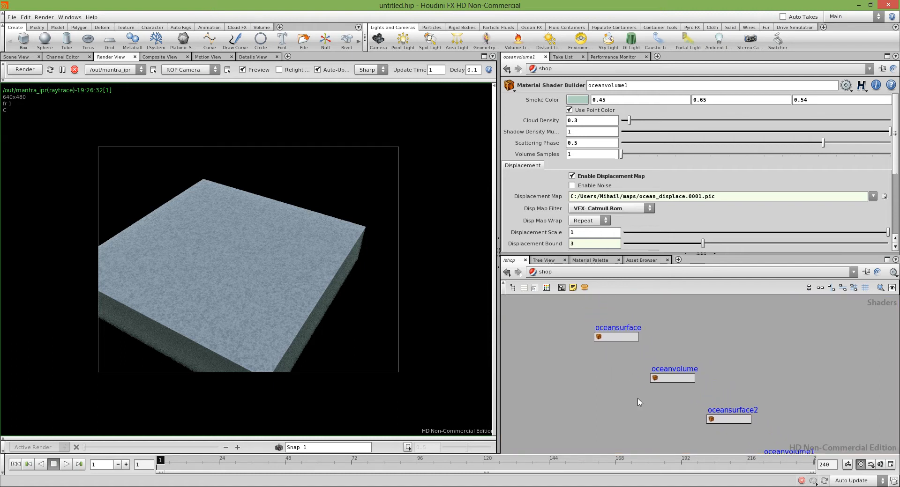
pyautogui.scroll(3, 635, 394)
pyautogui.scroll(-3, 634, 395)
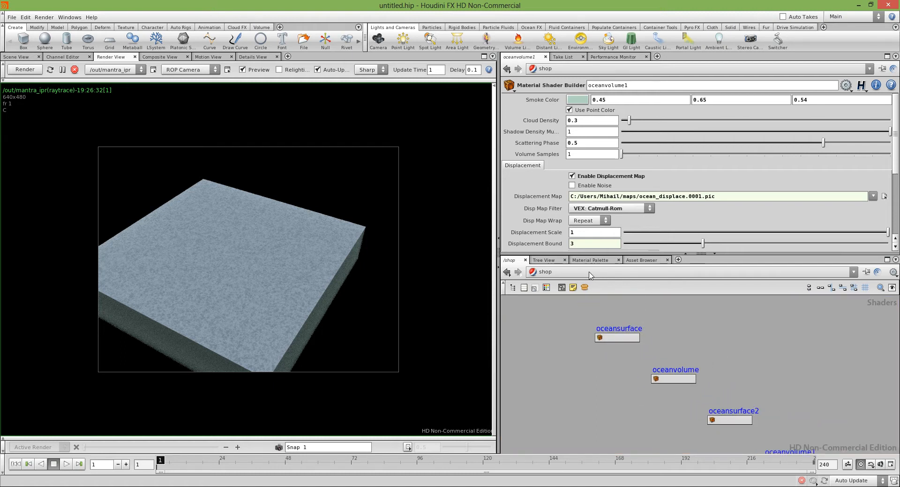
pyautogui.click(614, 338)
pyautogui.moveTo(605, 355); pyautogui.dragTo(540, 318, button='middle')
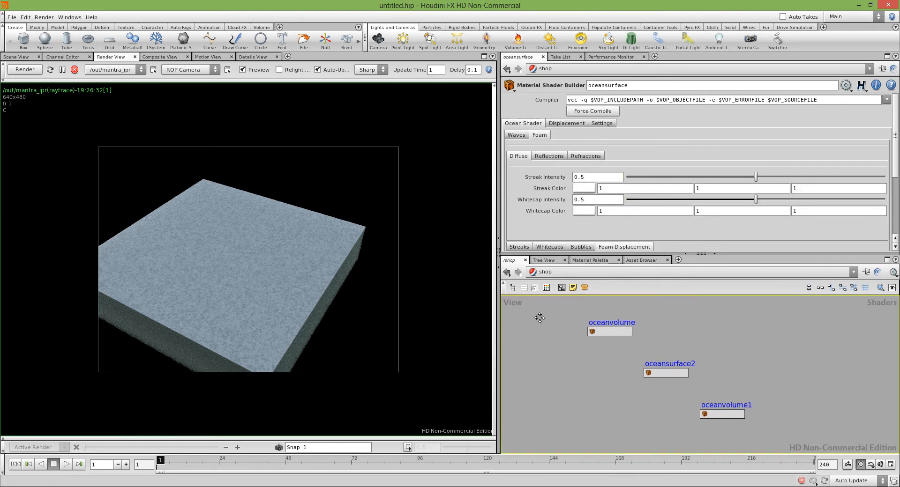
pyautogui.scroll(3, 640, 379)
pyautogui.moveTo(592, 345); pyautogui.dragTo(659, 417, button='middle')
pyautogui.moveTo(574, 357); pyautogui.dragTo(615, 413, button='middle')
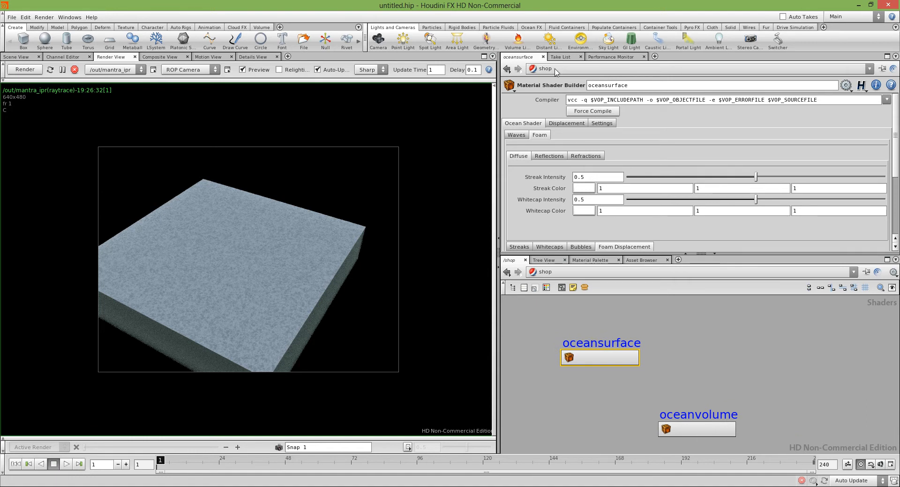
pyautogui.click(565, 123)
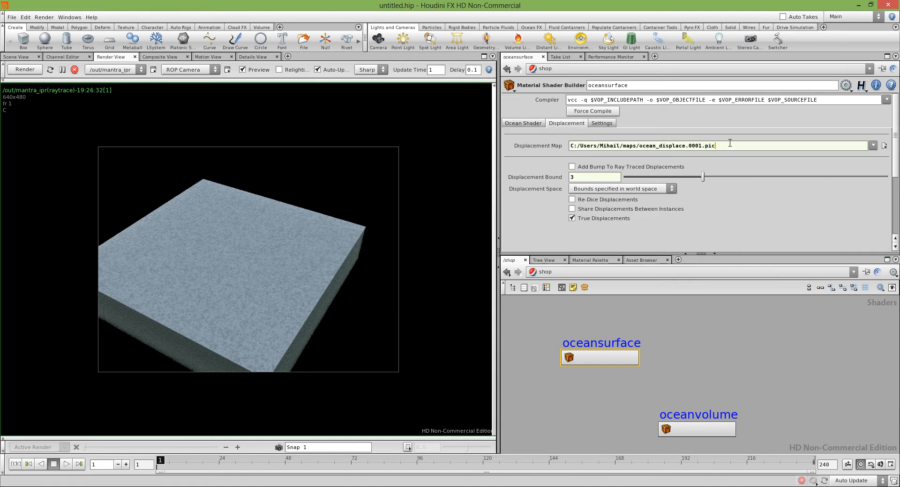
pyautogui.press('Return')
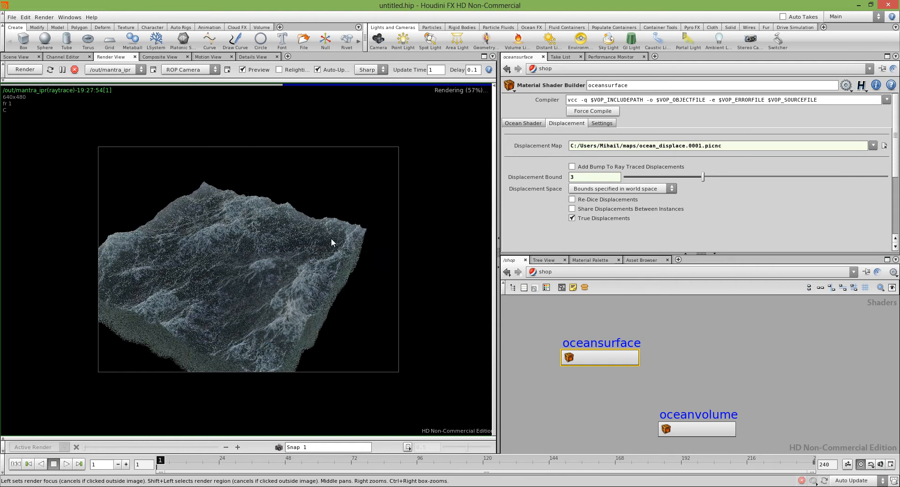
pyautogui.scroll(4, 273, 263)
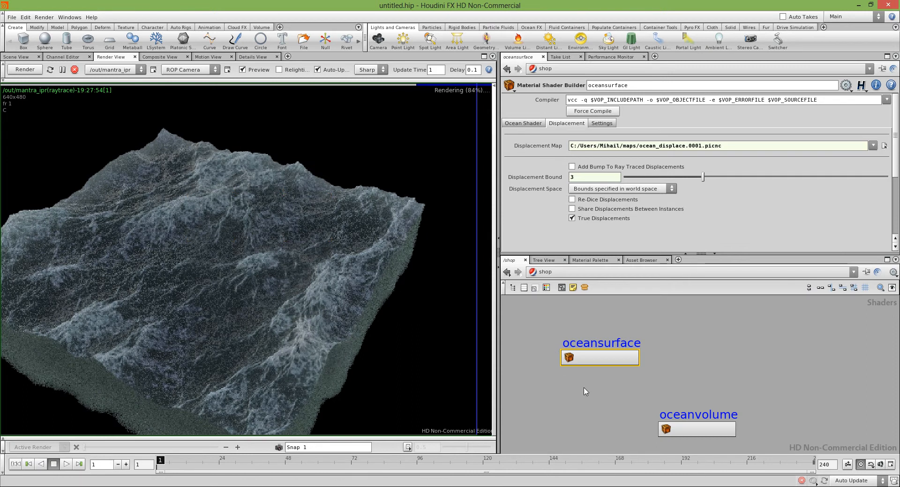
# Set the oceansurface2 shader's displacement map to ocean_displace.0001.picnc in the maps folder.
pyautogui.scroll(-4, 553, 366)
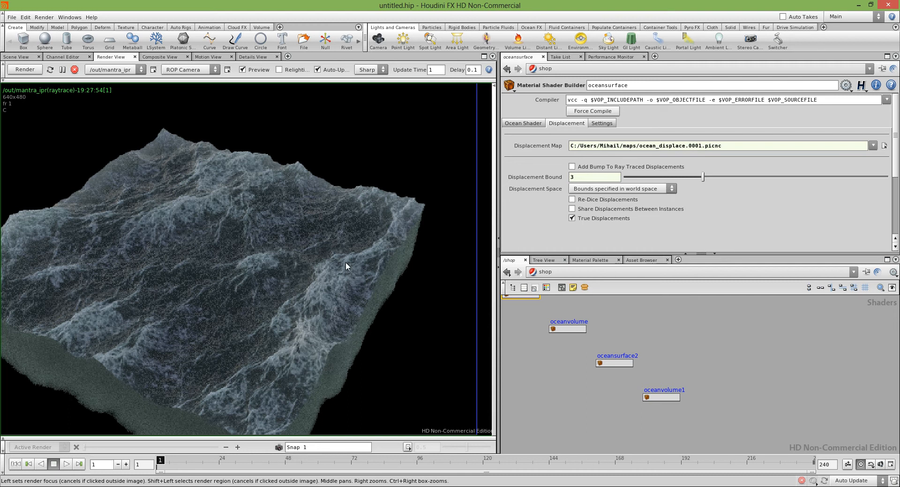
pyautogui.scroll(4, 624, 370)
pyautogui.click(645, 360)
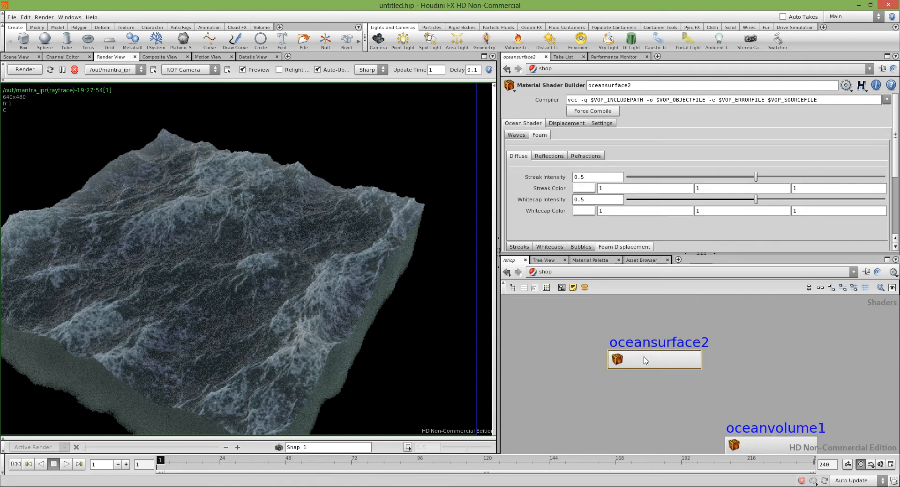
pyautogui.click(564, 123)
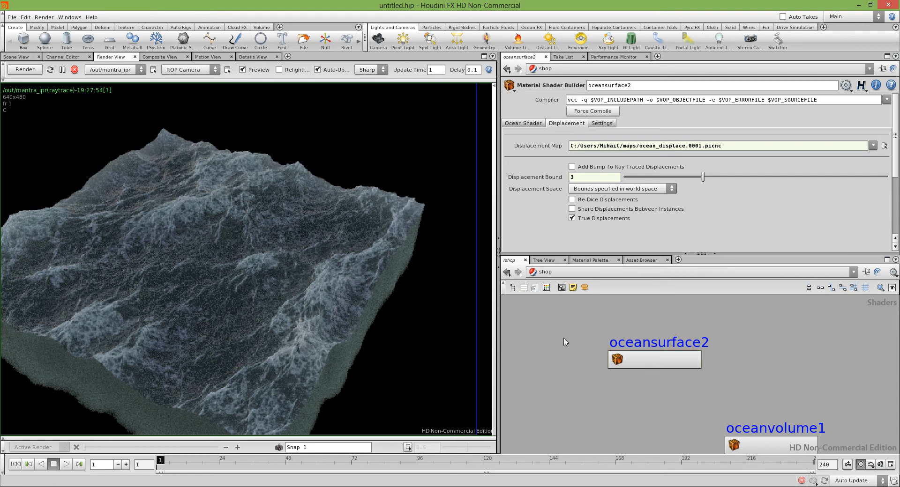
pyautogui.scroll(-4, 607, 358)
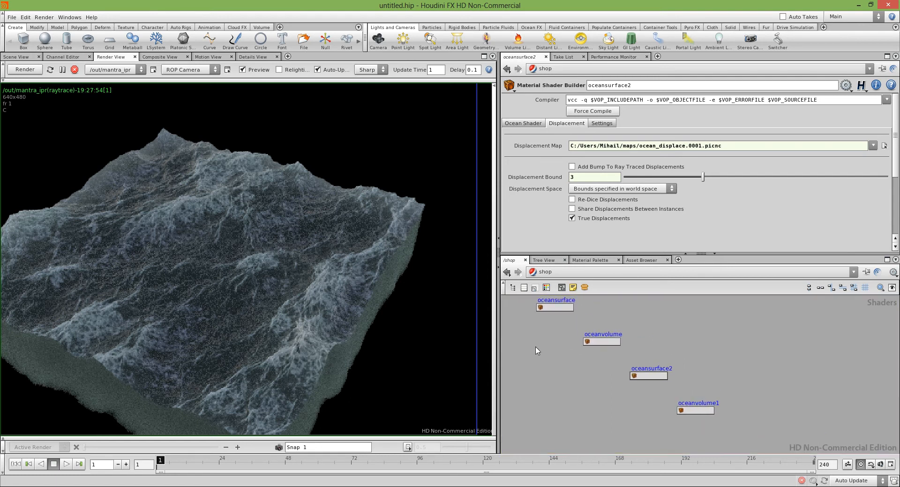
pyautogui.moveTo(545, 335); pyautogui.dragTo(547, 348, button='middle')
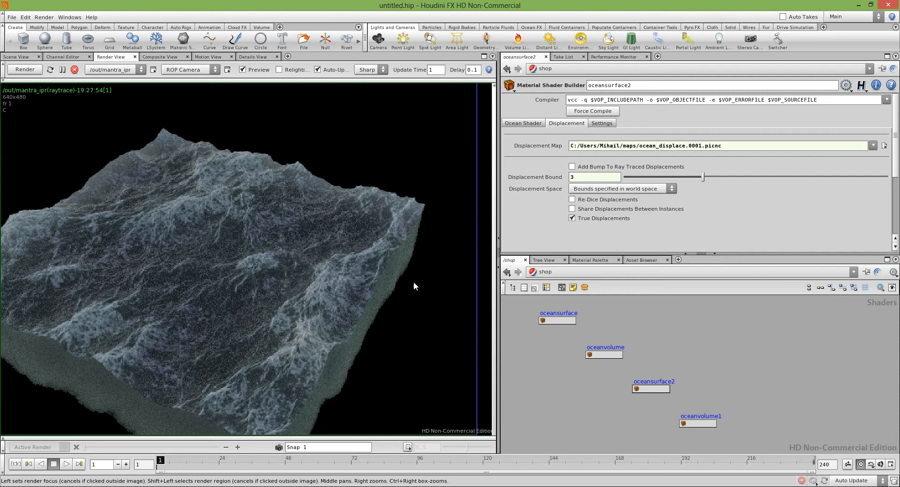
pyautogui.click(556, 275)
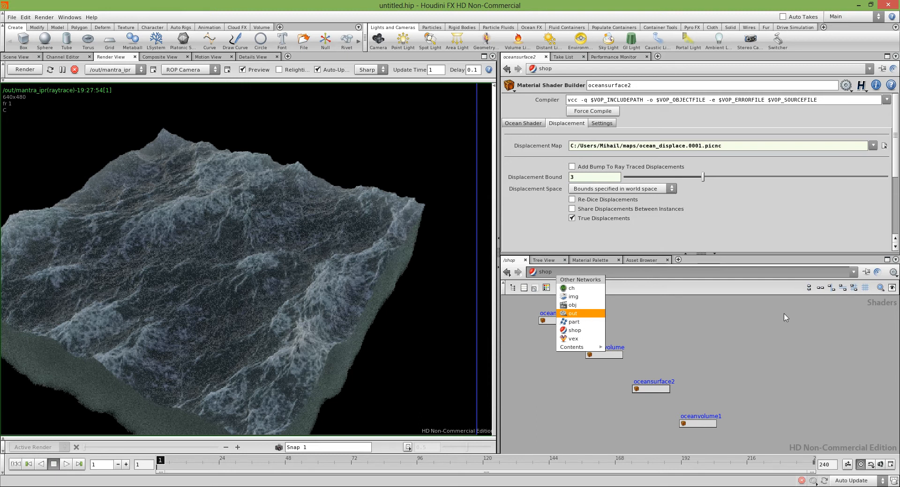
pyautogui.click(699, 325)
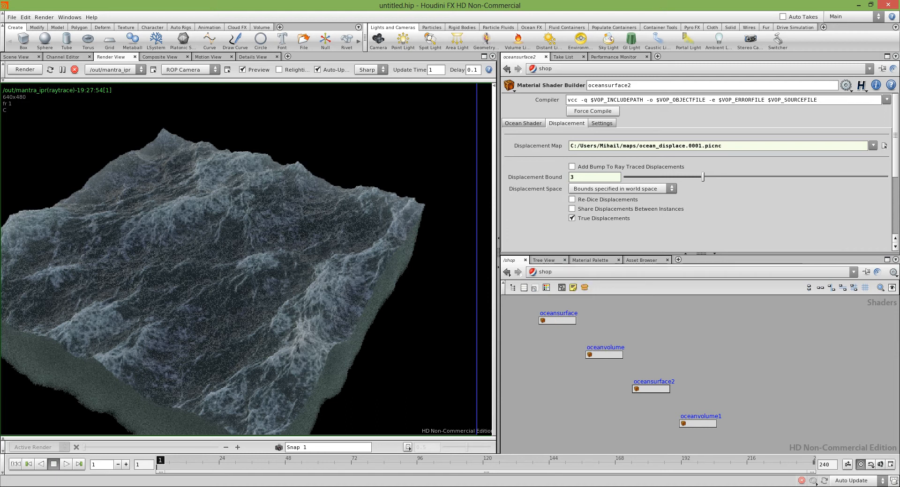
# Open a new Windows Explorer window and go to the maps folder inside the user's folder on drive C.
pyautogui.rightClick(31, 486)
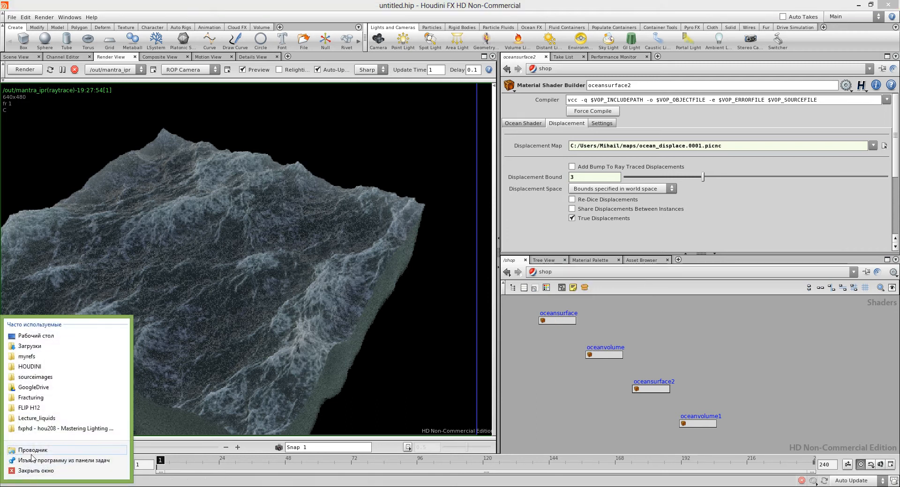
pyautogui.click(32, 450)
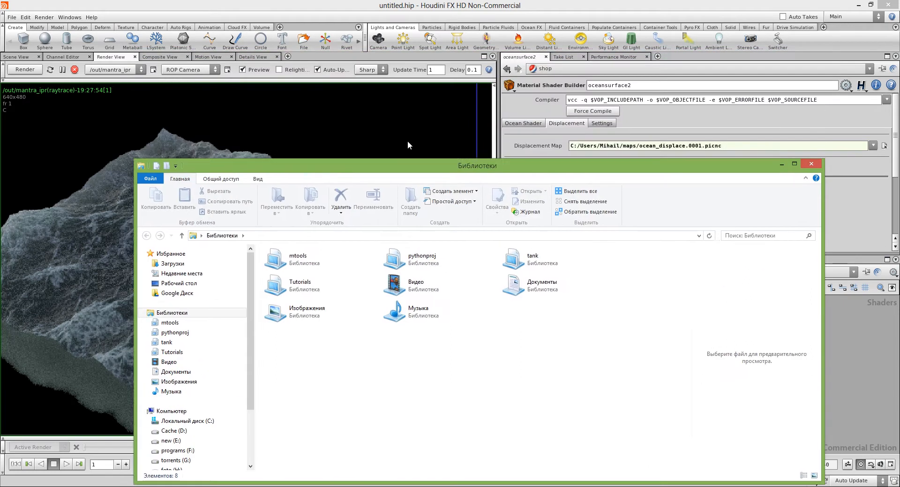
pyautogui.moveTo(408, 164); pyautogui.dragTo(529, 126)
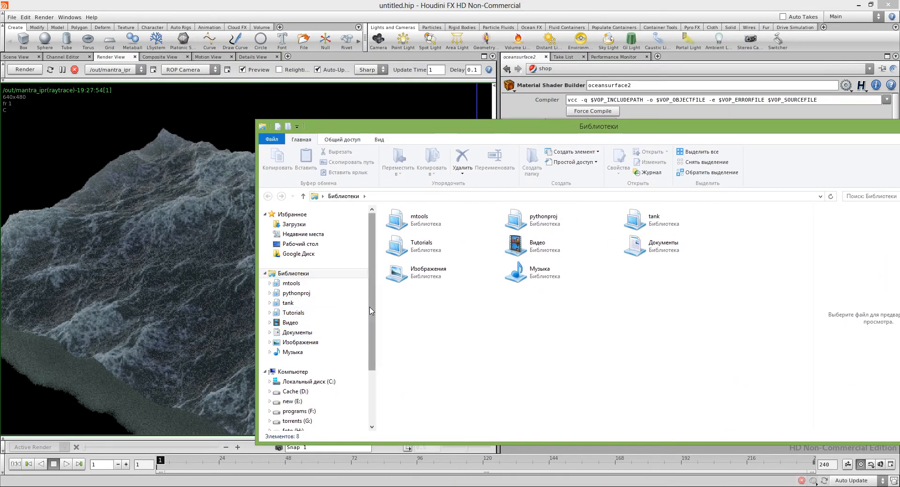
pyautogui.scroll(-1, 370, 309)
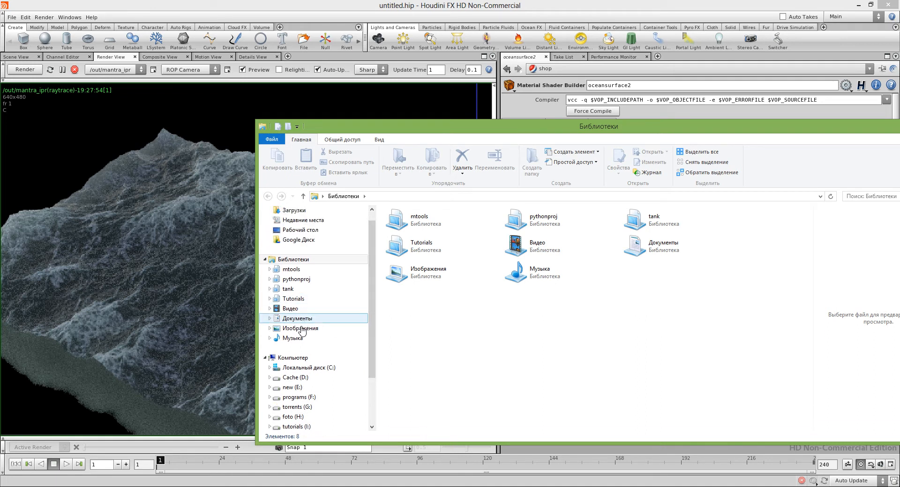
pyautogui.click(304, 368)
pyautogui.doubleClick(410, 356)
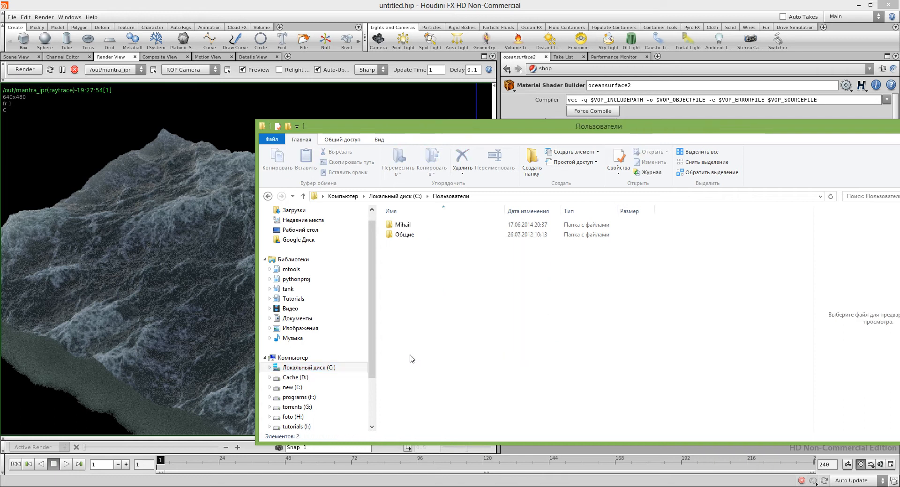
pyautogui.doubleClick(404, 225)
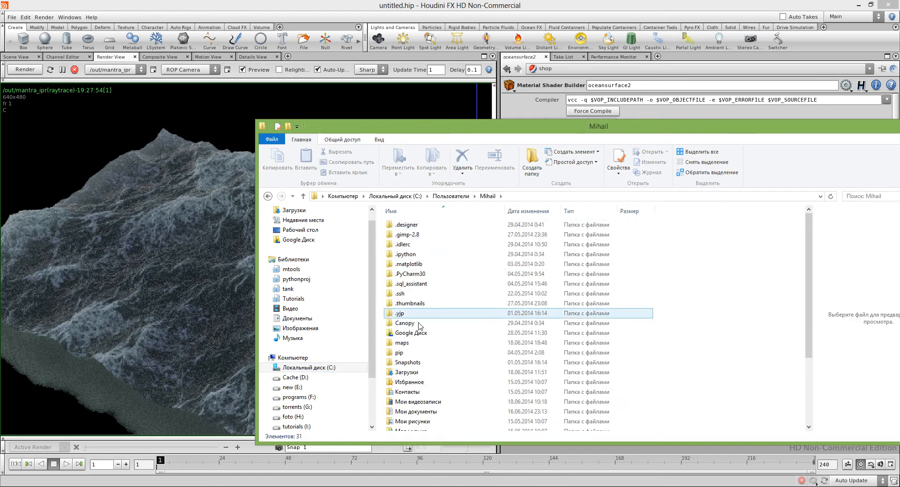
pyautogui.doubleClick(402, 343)
# Delete the ocean_displace files 0001, 0024 and 0039 from the maps folder and return to Houdini.
pyautogui.moveTo(440, 259); pyautogui.dragTo(404, 223)
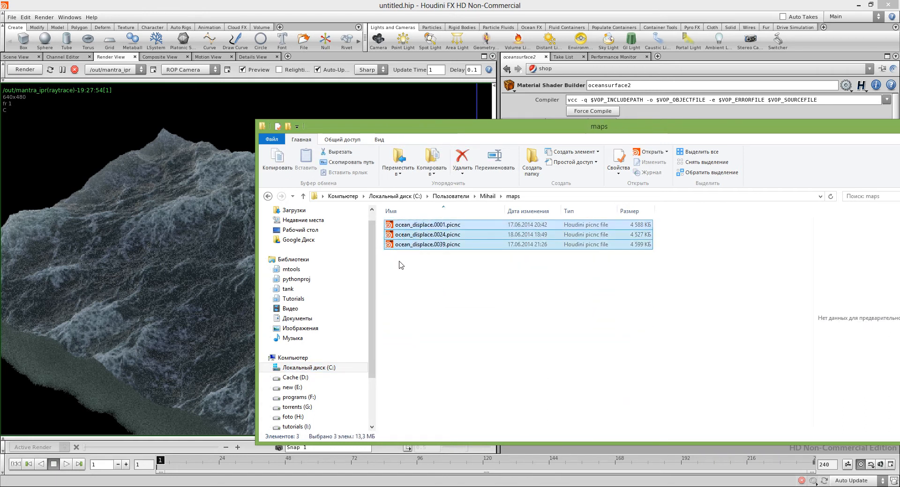
pyautogui.press('Delete')
pyautogui.moveTo(801, 129); pyautogui.dragTo(458, 167)
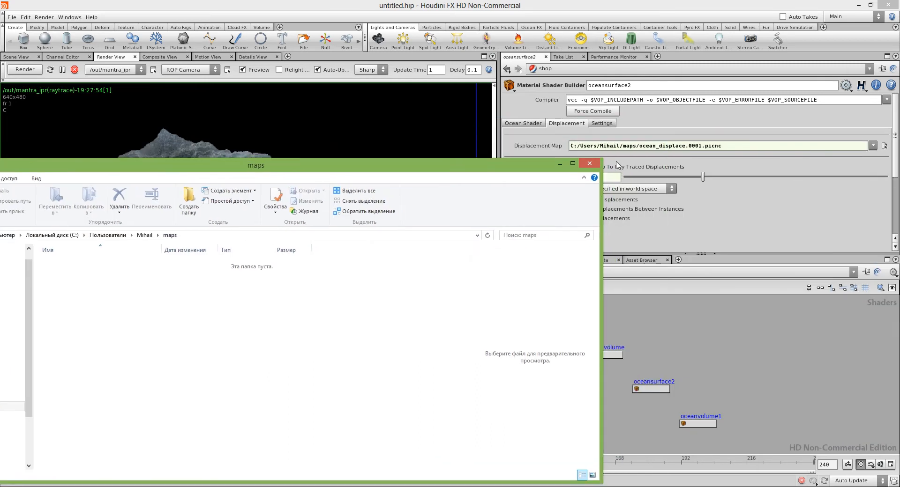
pyautogui.click(616, 161)
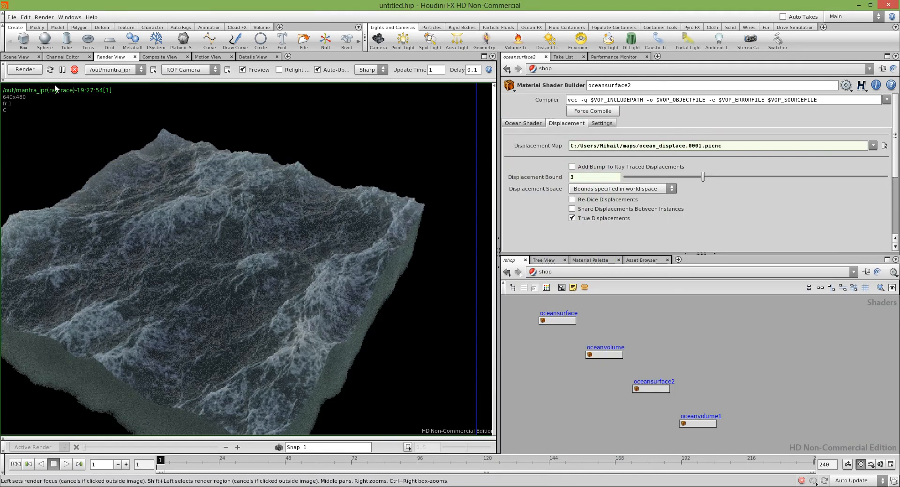
# Render the scene again with mantra_ipr, read the texture messages in the Houdini Console, inspect the ocean, and close the console.
pyautogui.click(27, 69)
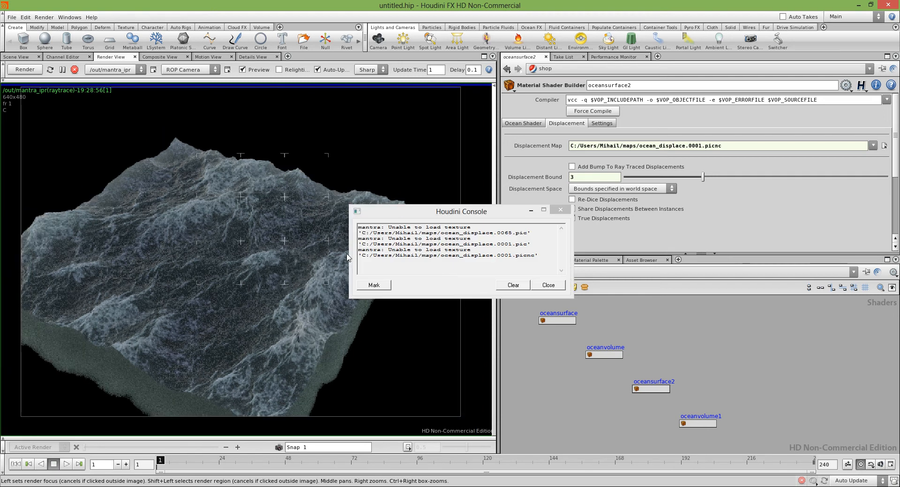
pyautogui.moveTo(447, 214); pyautogui.dragTo(508, 173)
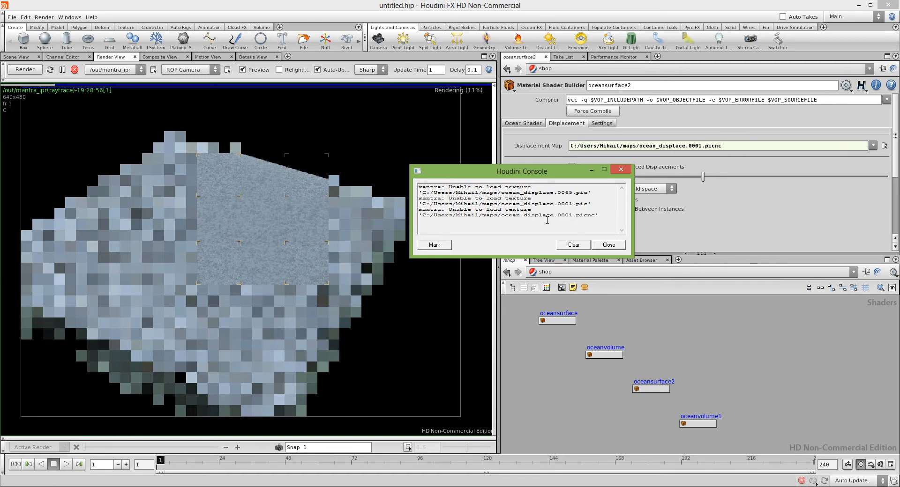
pyautogui.click(249, 337)
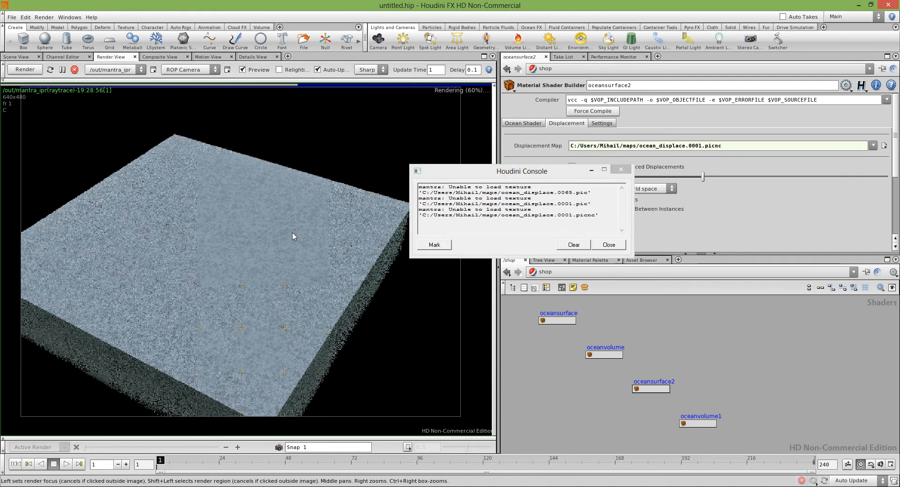
pyautogui.moveTo(180, 270); pyautogui.dragTo(213, 253, button='middle')
pyautogui.moveTo(230, 286); pyautogui.dragTo(175, 319, button='middle')
pyautogui.click(609, 244)
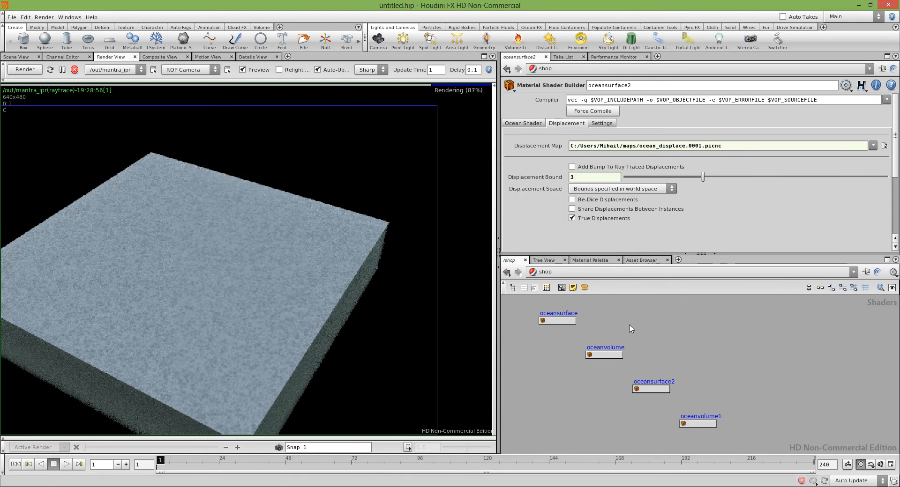
# Open the out network and spread apart the overlapping mantra_ipr, fetch_export_ocean and fetch_export_ocean1 nodes.
pyautogui.click(580, 276)
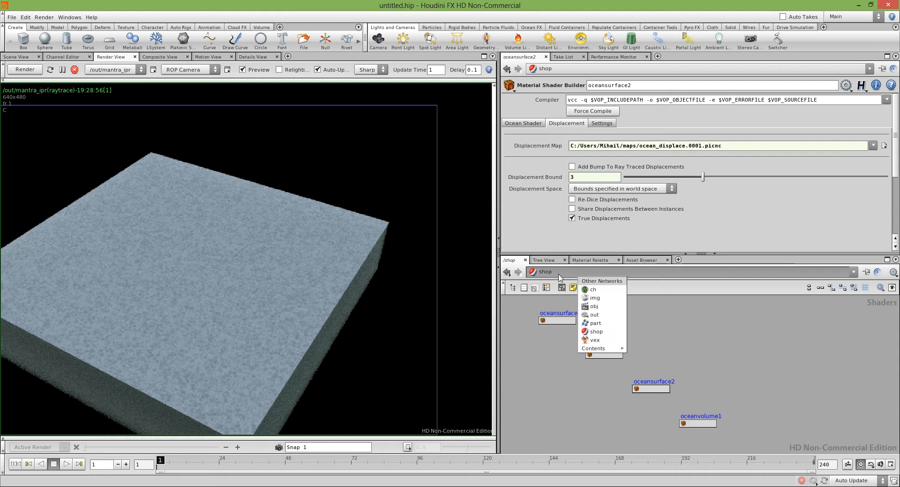
pyautogui.click(603, 319)
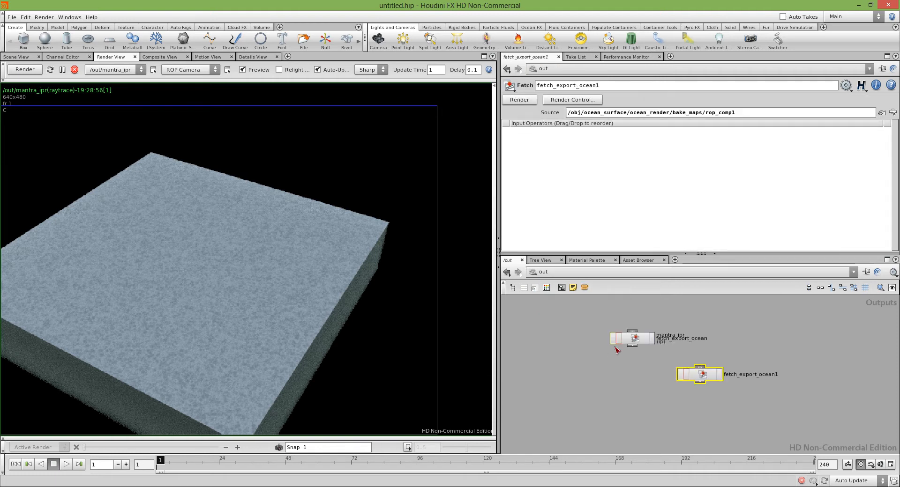
pyautogui.moveTo(633, 340); pyautogui.dragTo(619, 328)
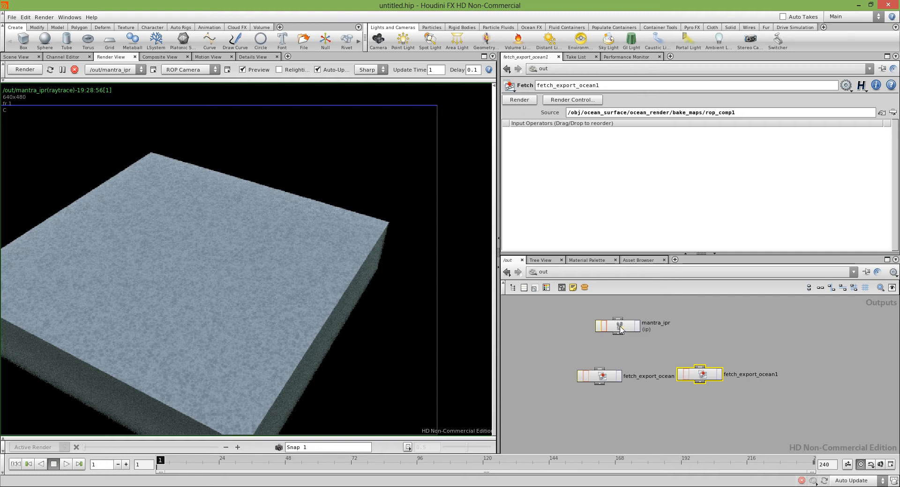
pyautogui.moveTo(700, 375); pyautogui.dragTo(726, 368)
pyautogui.moveTo(621, 332); pyautogui.dragTo(584, 327)
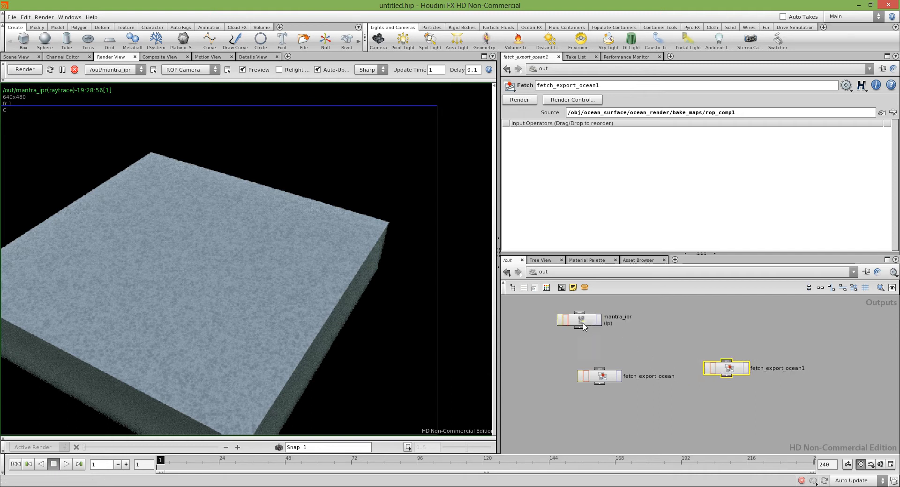
pyautogui.moveTo(602, 377); pyautogui.dragTo(551, 377)
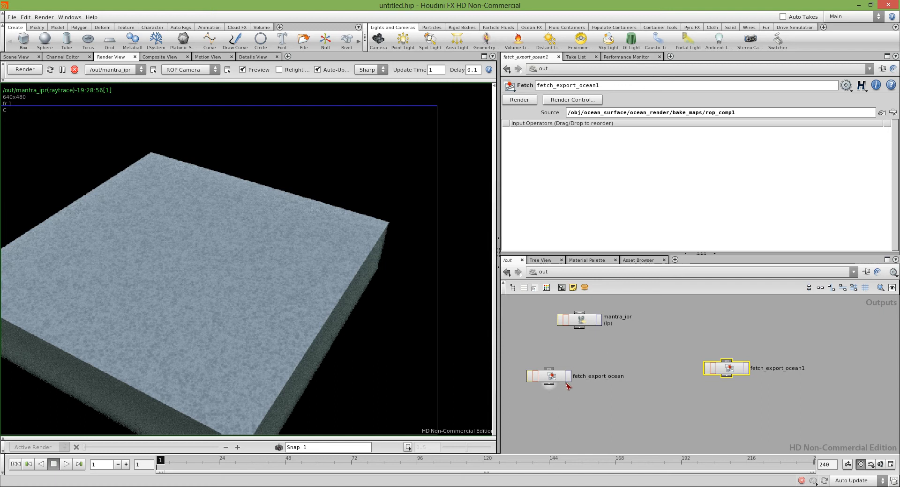
# Move the fetch_export_ocean1 node farther down and compare its source with that of fetch_export_ocean.
pyautogui.moveTo(732, 375); pyautogui.dragTo(742, 395)
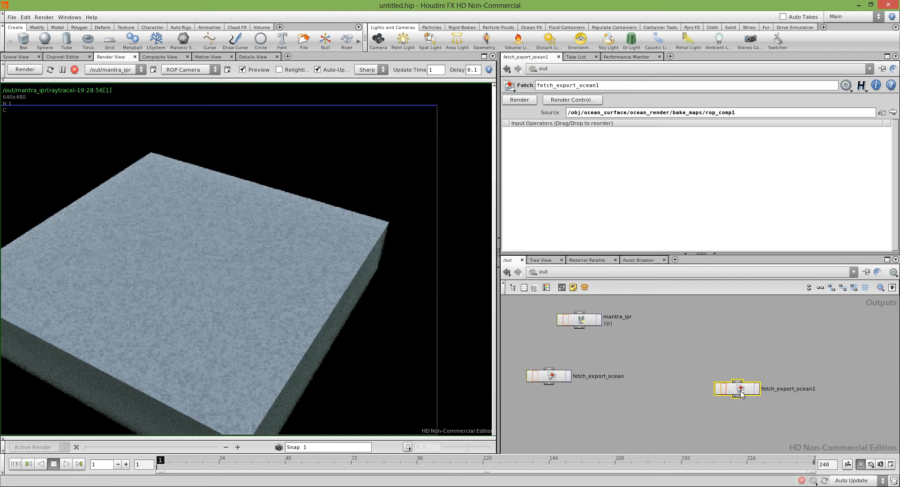
pyautogui.click(552, 379)
pyautogui.click(738, 392)
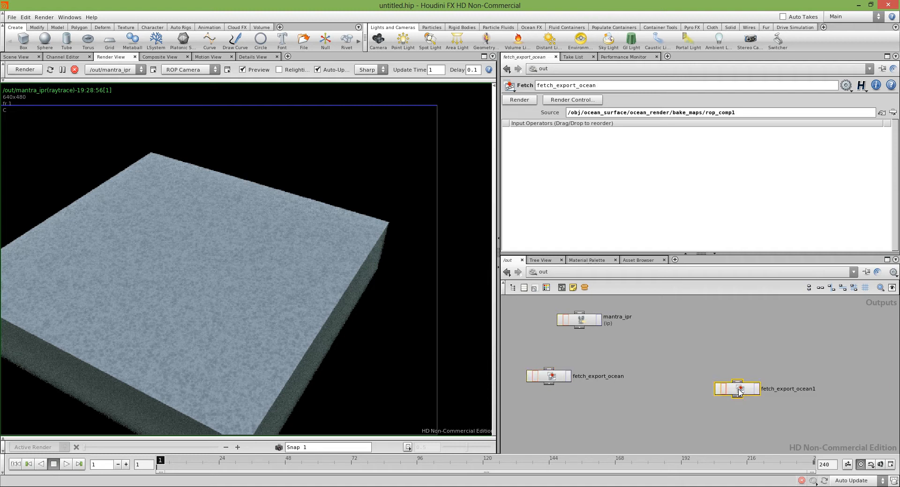
# Render the fetch_export_ocean node with the frame range override set to Current Frame Only.
pyautogui.click(552, 381)
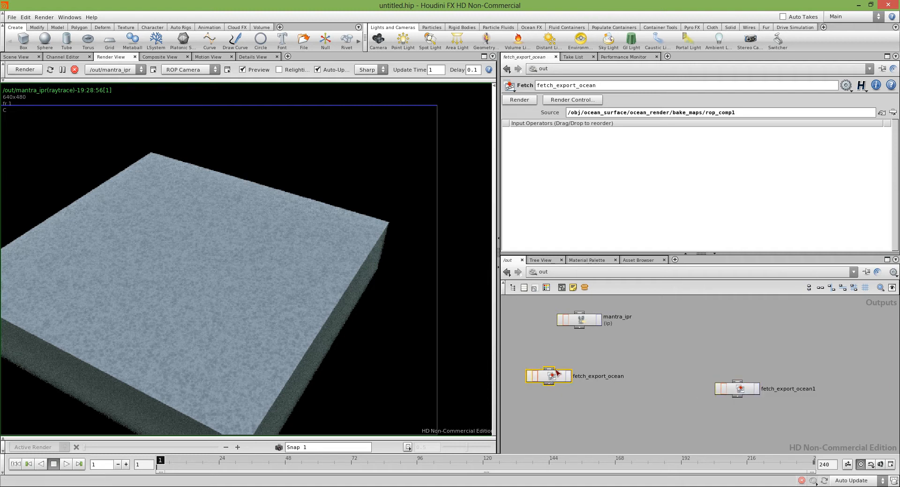
pyautogui.scroll(3, 581, 352)
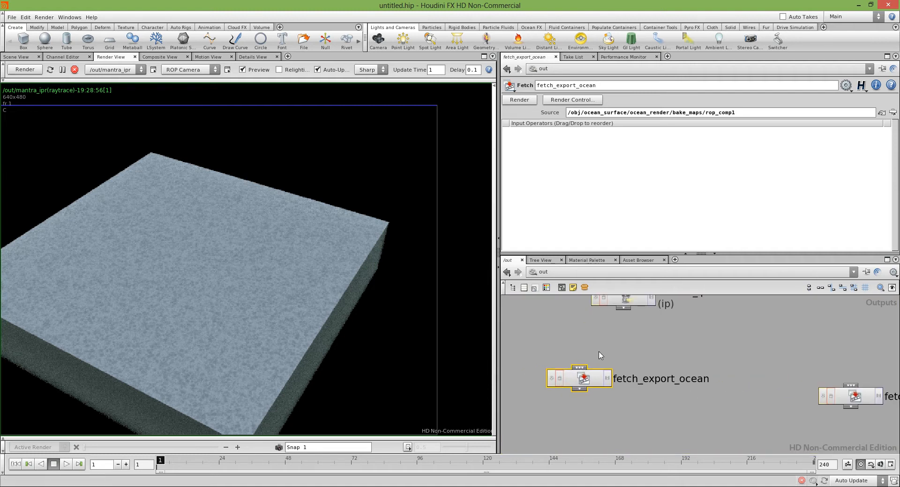
pyautogui.scroll(3, 602, 361)
pyautogui.moveTo(623, 345); pyautogui.dragTo(655, 337, button='middle')
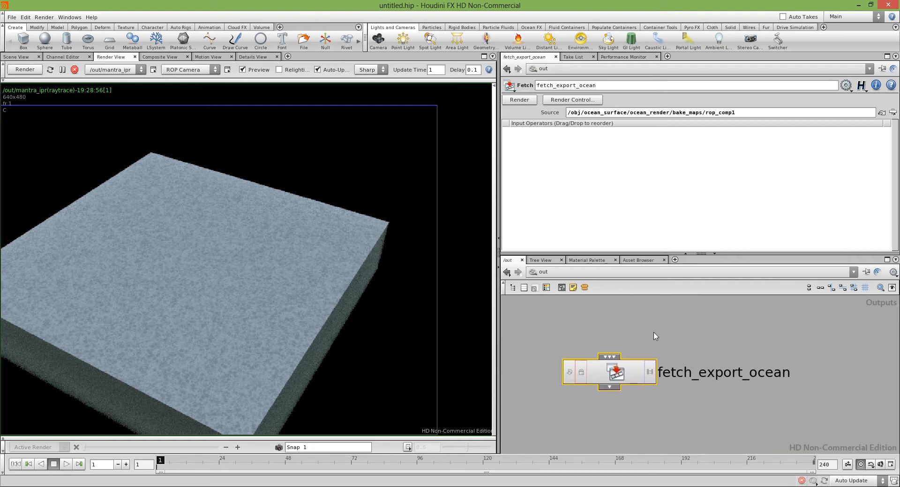
pyautogui.click(566, 101)
pyautogui.click(570, 171)
pyautogui.click(567, 171)
pyautogui.click(567, 82)
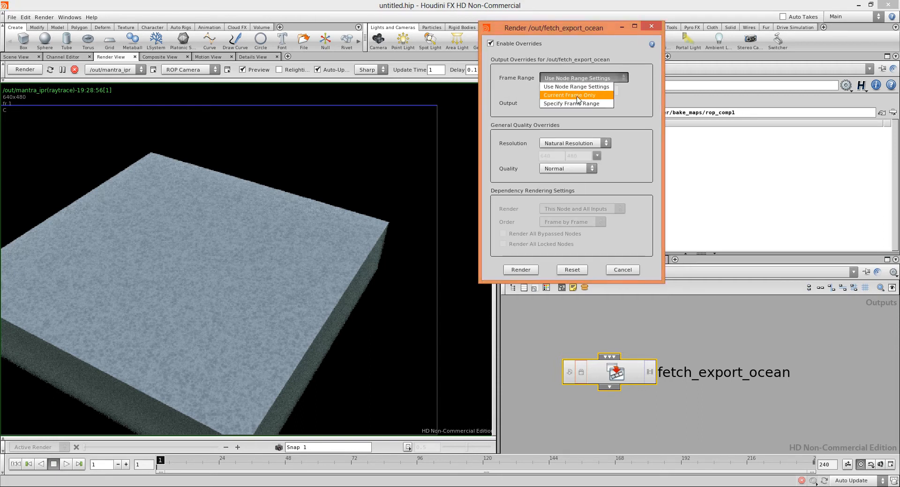
pyautogui.click(578, 95)
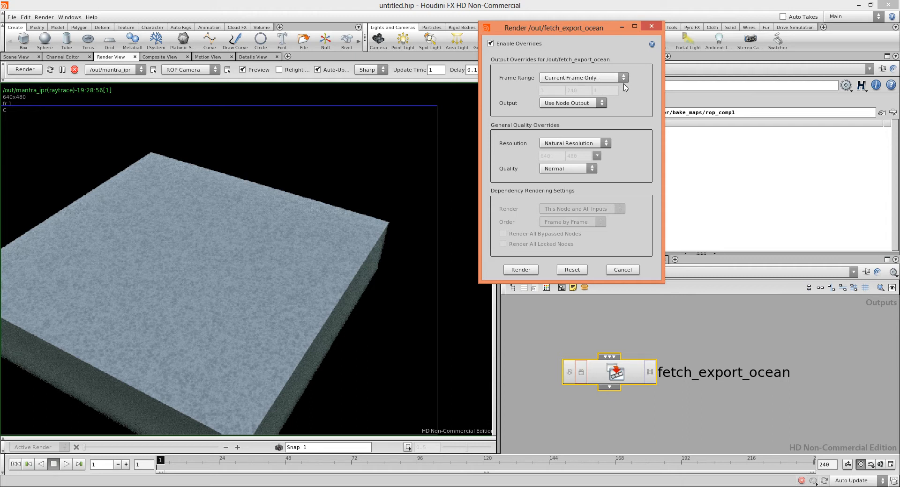
pyautogui.click(521, 271)
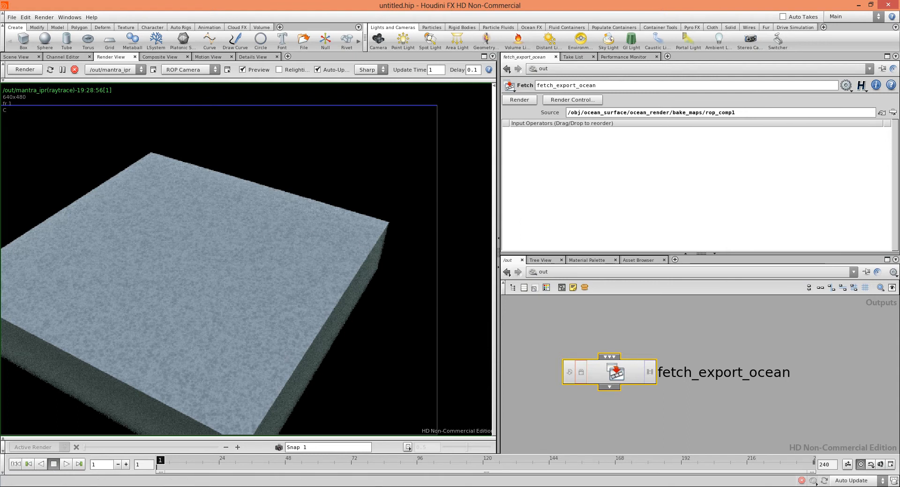
# Switch to a new File Explorer window and open the maps folder inside the user's profile folder on drive C.
pyautogui.click(42, 483)
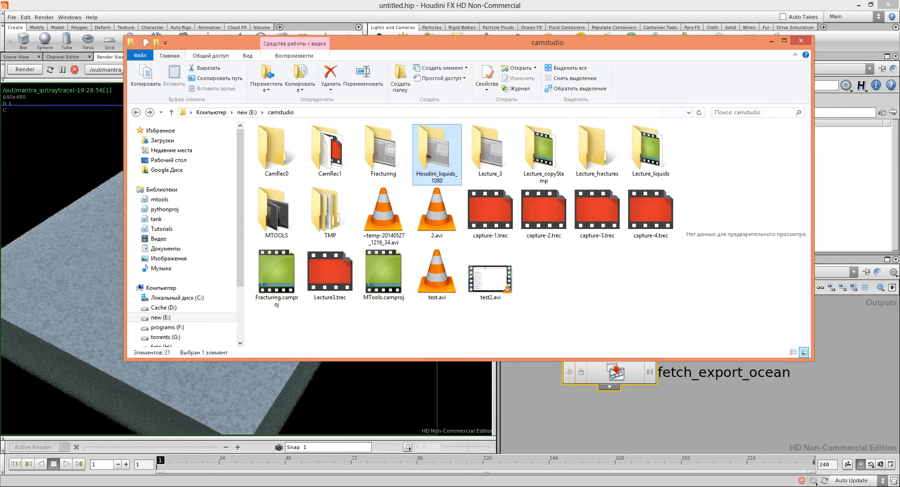
pyautogui.click(771, 41)
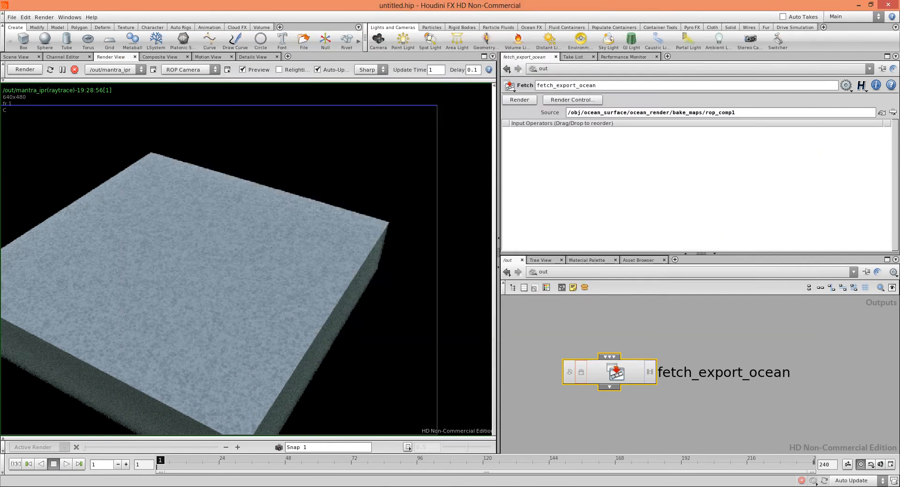
pyautogui.rightClick(42, 483)
pyautogui.click(32, 453)
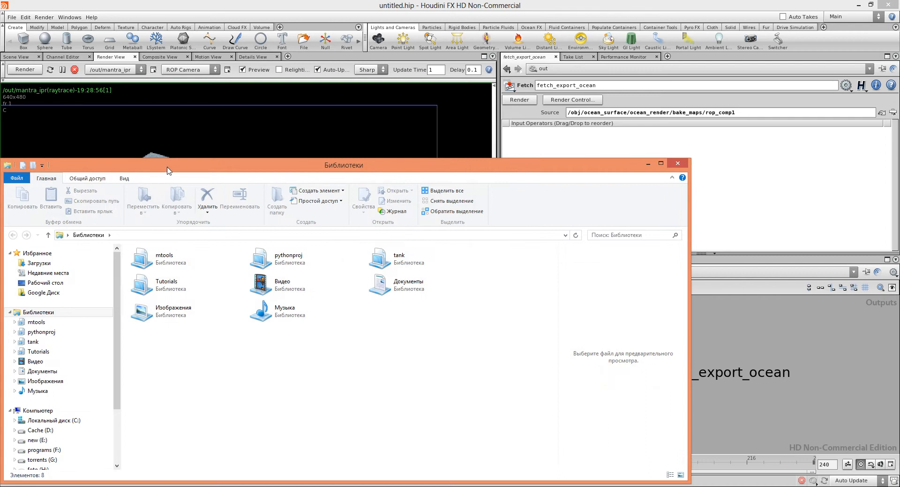
pyautogui.moveTo(168, 164); pyautogui.dragTo(381, 109)
pyautogui.click(271, 350)
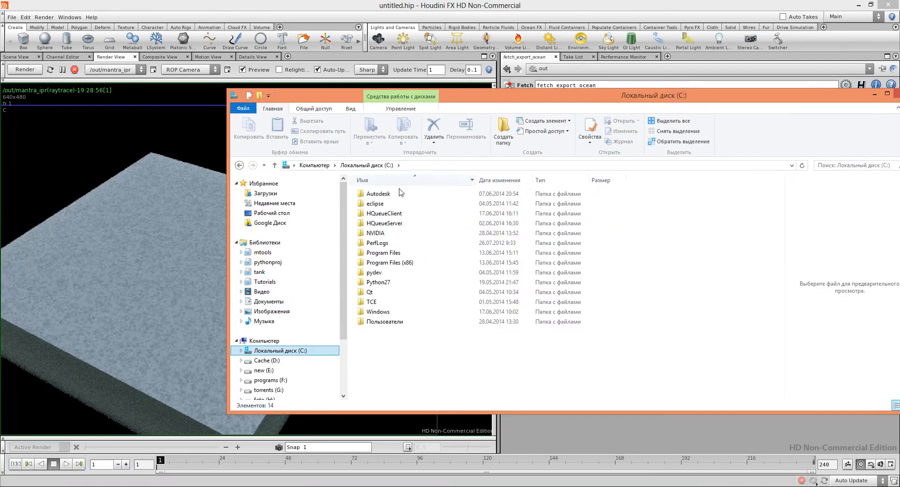
pyautogui.click(375, 314)
pyautogui.doubleClick(375, 321)
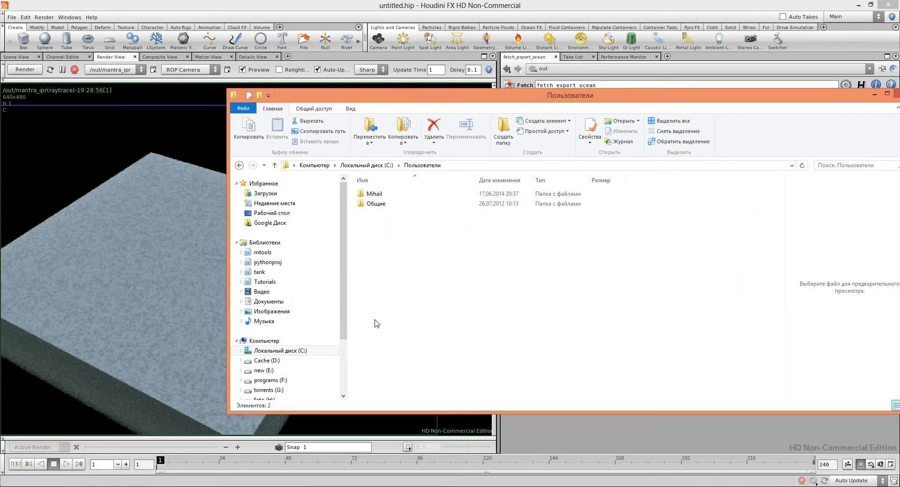
pyautogui.doubleClick(377, 193)
pyautogui.doubleClick(373, 312)
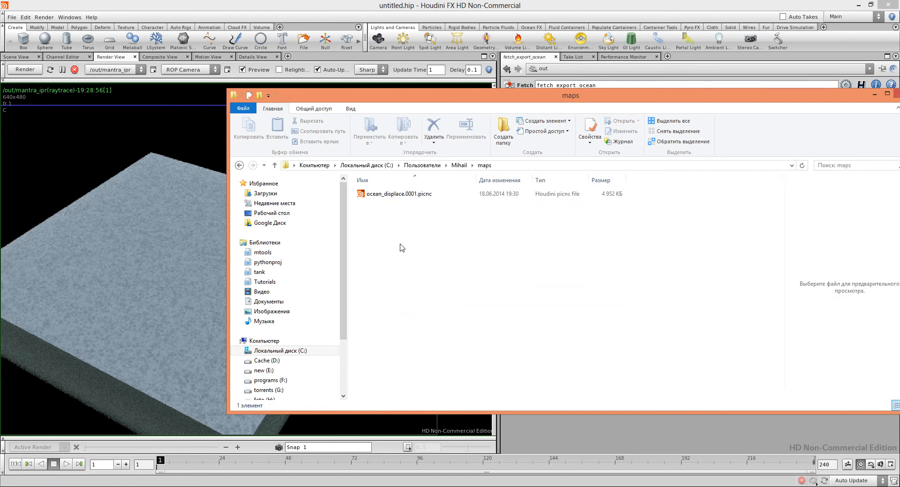
# View the exported ocean_displace.0001.picnc map in MPlay, then close the viewer and return to Houdini.
pyautogui.click(382, 198)
pyautogui.moveTo(349, 218); pyautogui.dragTo(247, 218)
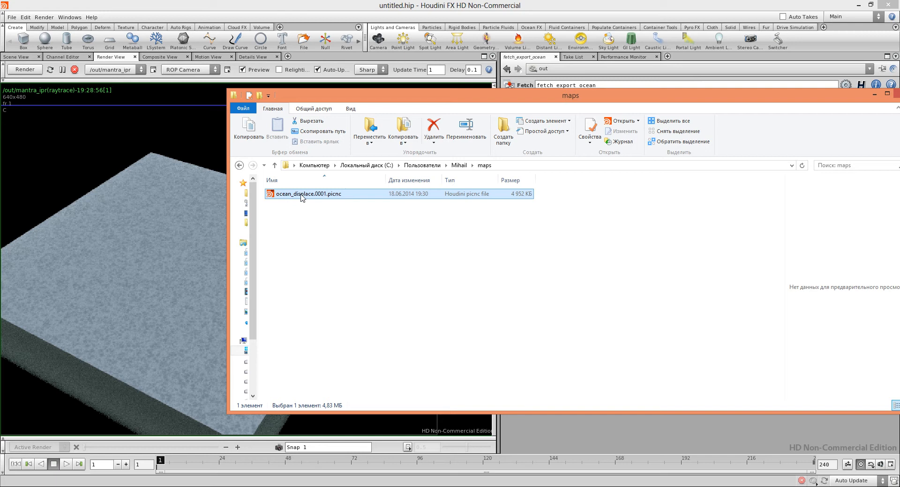
pyautogui.doubleClick(335, 198)
pyautogui.moveTo(153, 33); pyautogui.dragTo(389, 83)
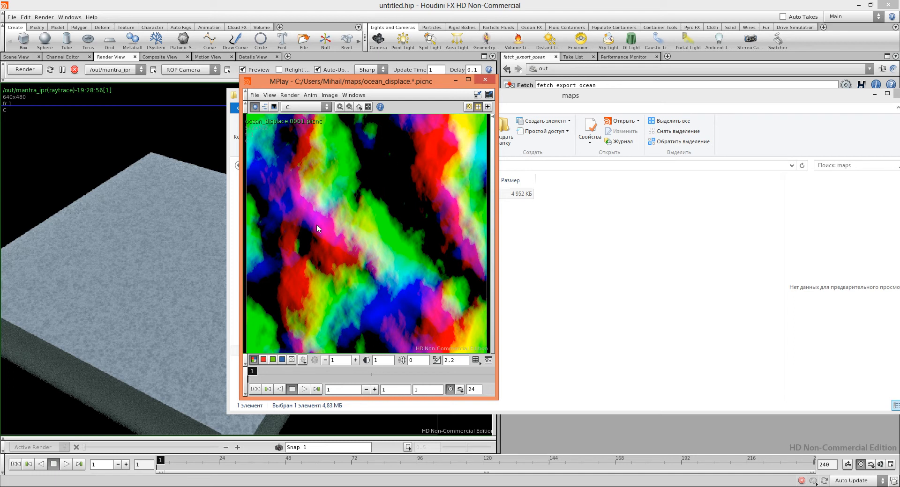
pyautogui.click(485, 80)
pyautogui.click(874, 96)
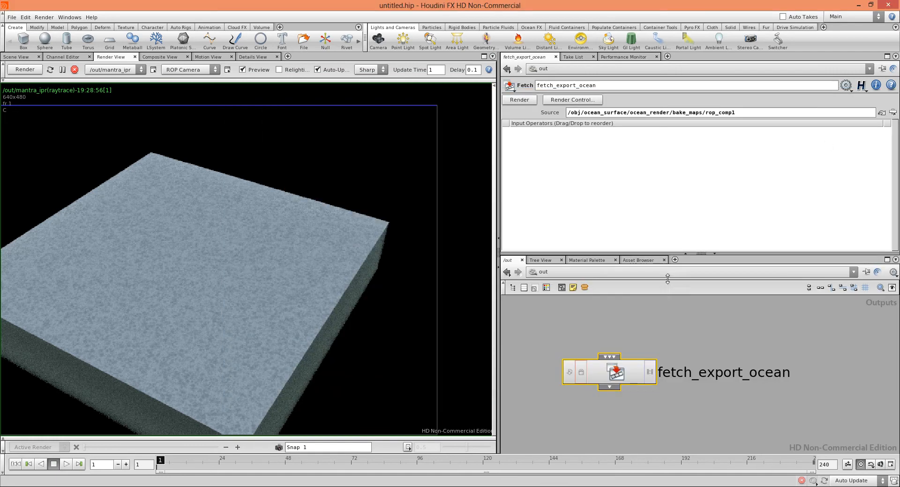
# Re-render the scene with mantra_ipr and inspect the displaced ocean surface up close.
pyautogui.click(642, 320)
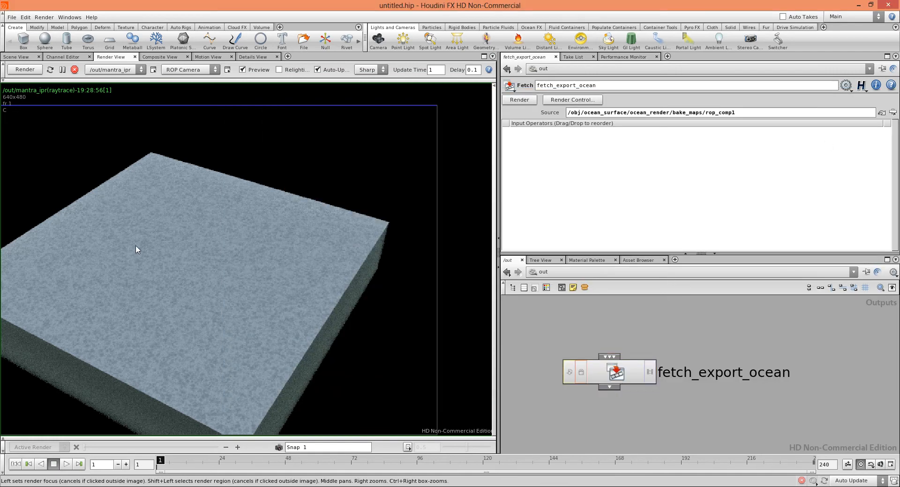
pyautogui.click(25, 70)
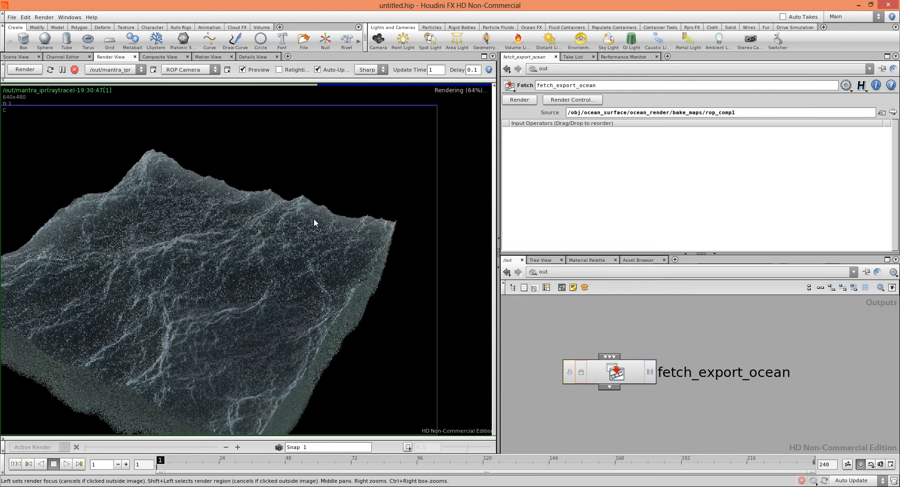
pyautogui.moveTo(244, 261); pyautogui.dragTo(308, 181, button='middle')
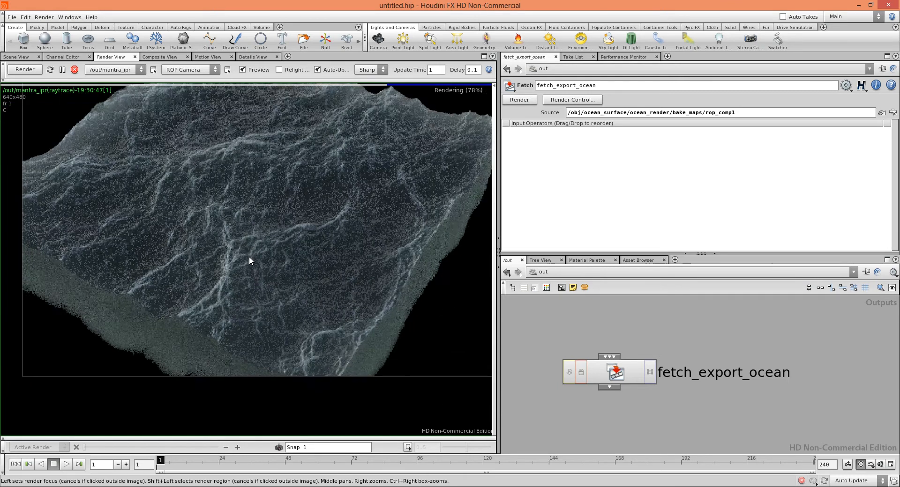
pyautogui.scroll(3, 244, 257)
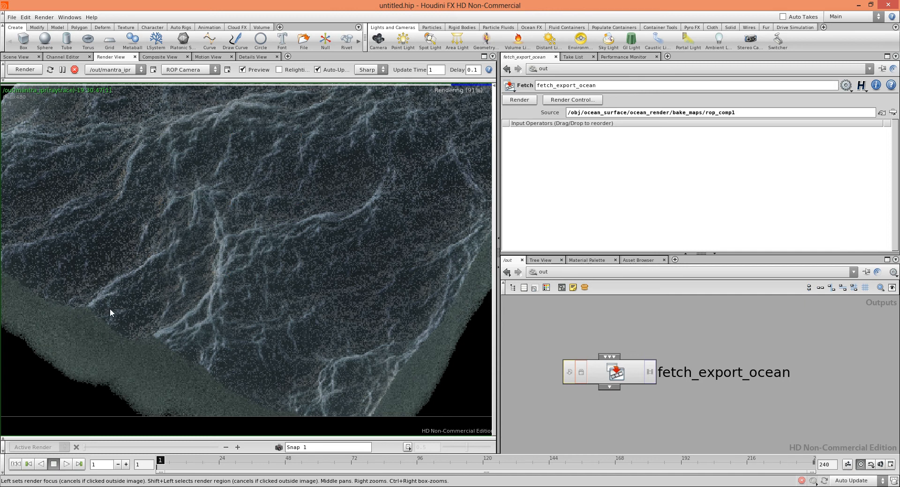
pyautogui.scroll(-3, 209, 310)
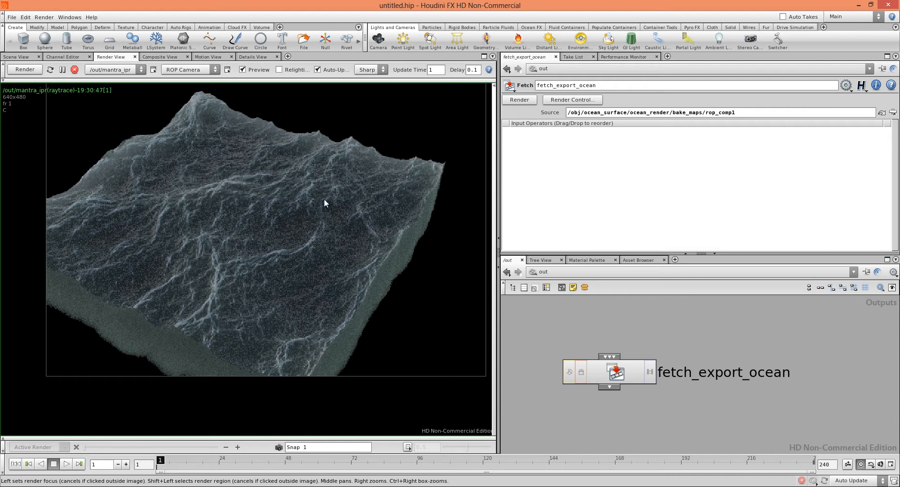
pyautogui.moveTo(291, 207); pyautogui.dragTo(296, 270, button='middle')
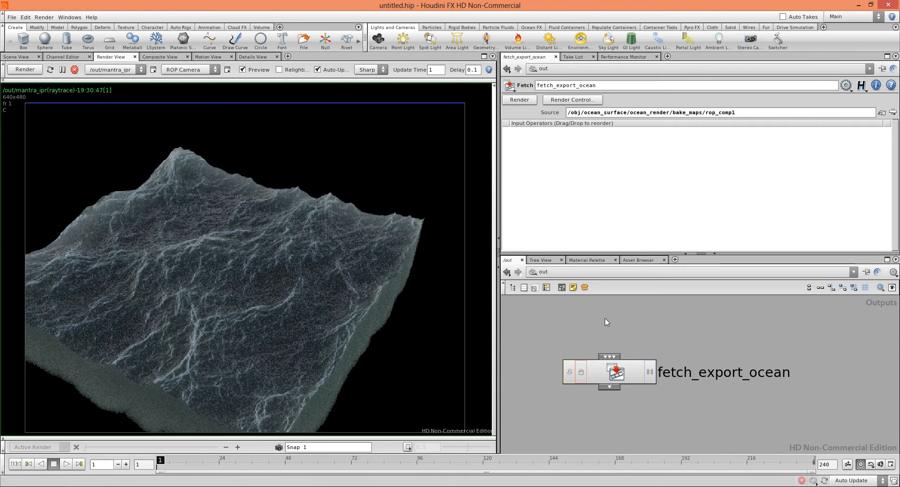
# Enable Render Light Geometry on the envlight1 environment light in the obj network and check the updated render.
pyautogui.click(567, 275)
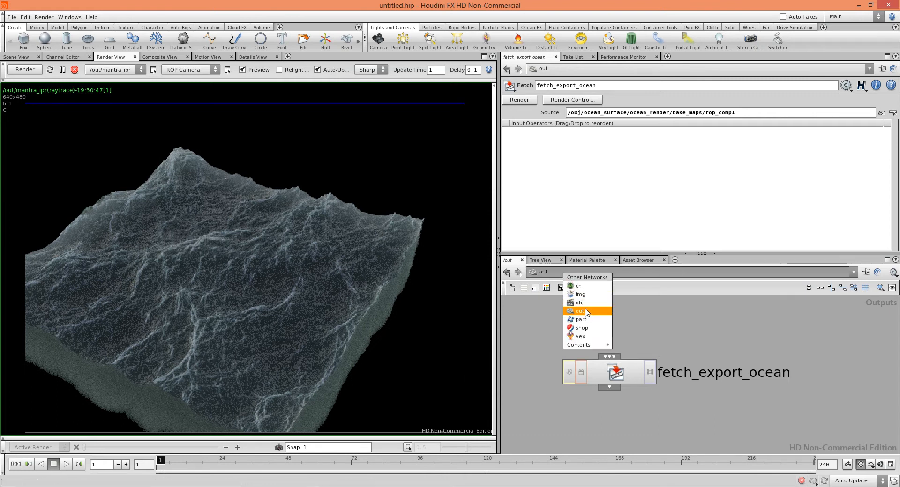
pyautogui.click(579, 302)
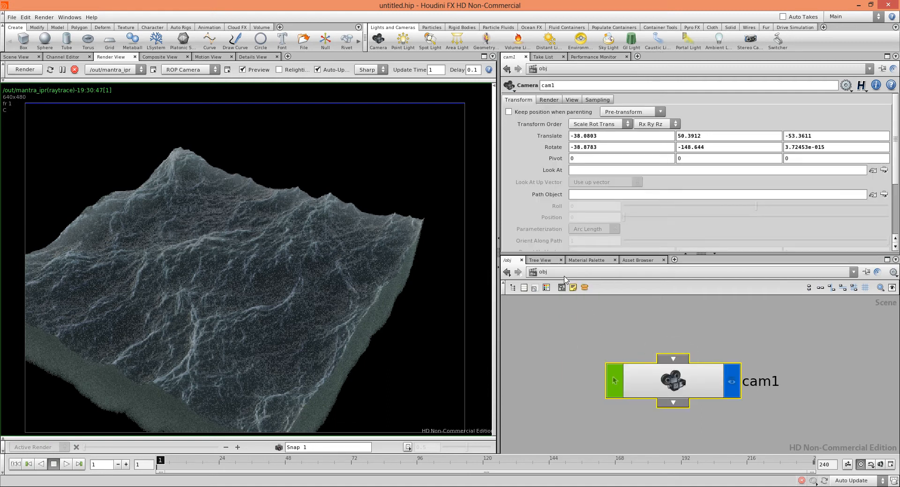
pyautogui.press('h')
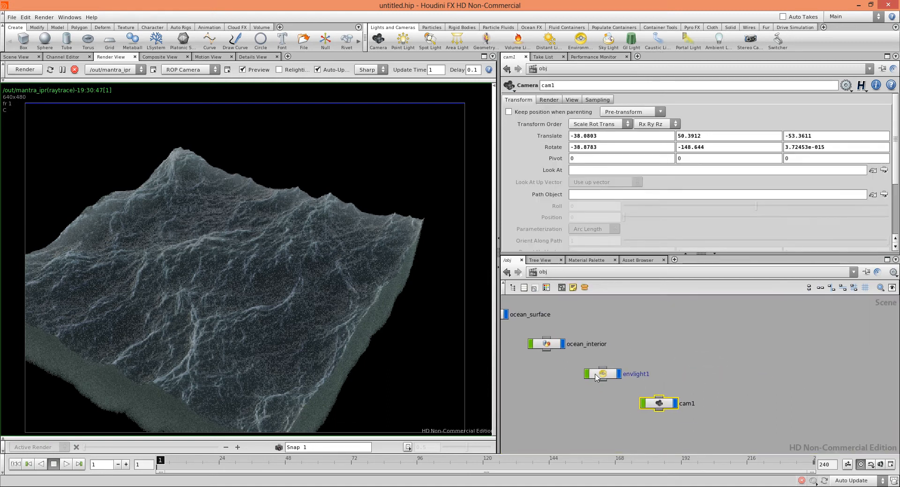
pyautogui.click(596, 378)
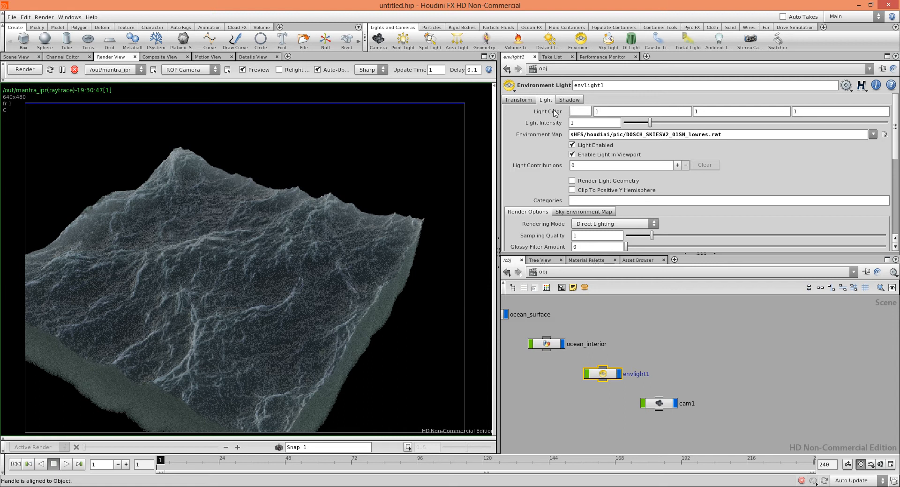
pyautogui.click(571, 181)
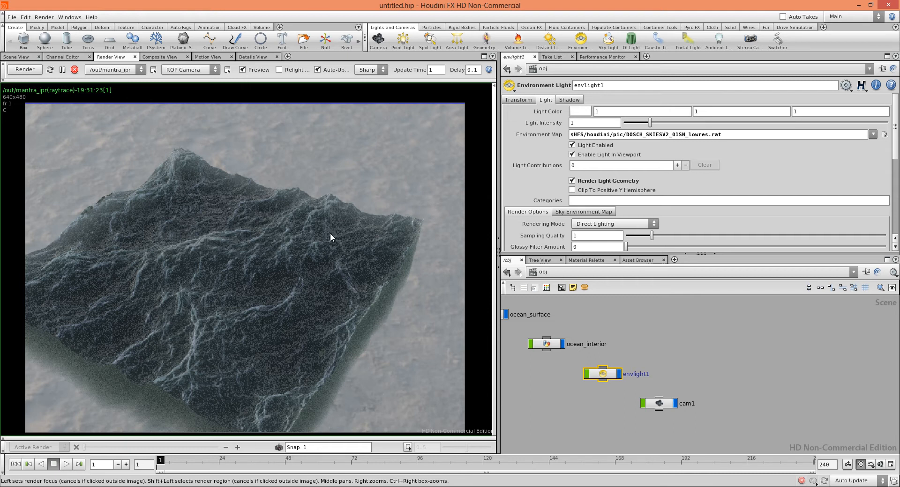
pyautogui.moveTo(321, 241); pyautogui.dragTo(307, 281, button='middle')
pyautogui.scroll(-1, 328, 280)
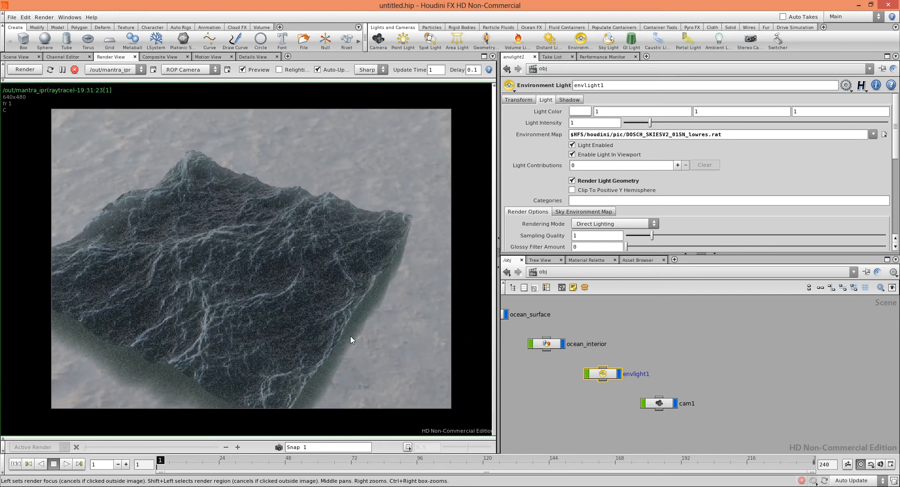
# Set the Pixel Samples of the mantra_ipr node in the out network to 6 by 6.
pyautogui.click(684, 335)
pyautogui.click(564, 273)
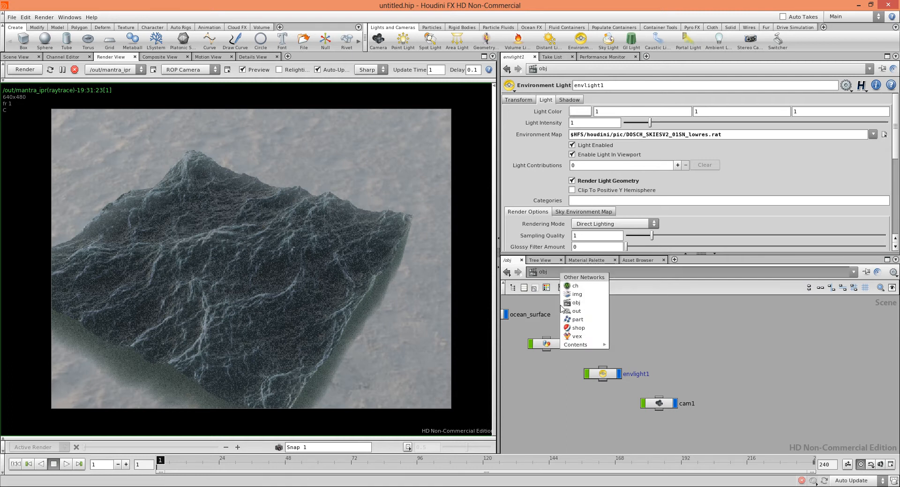
pyautogui.click(576, 311)
pyautogui.moveTo(578, 334); pyautogui.dragTo(519, 401, button='middle')
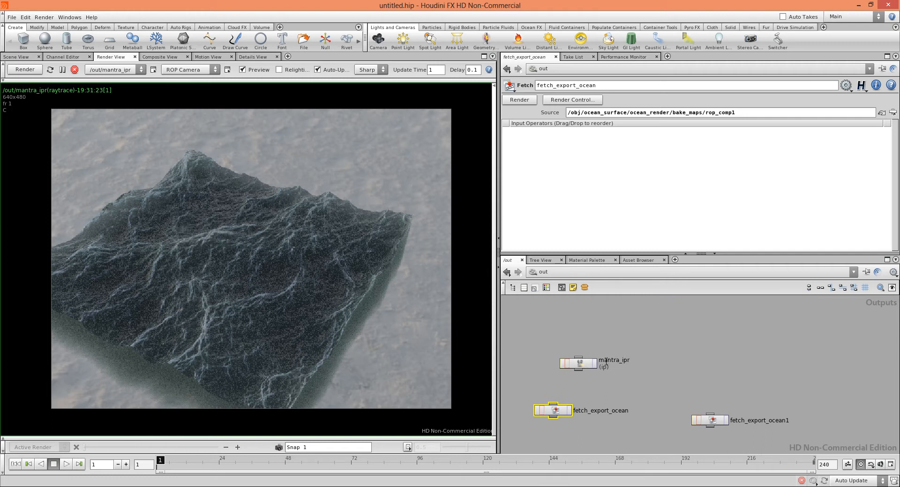
pyautogui.click(580, 366)
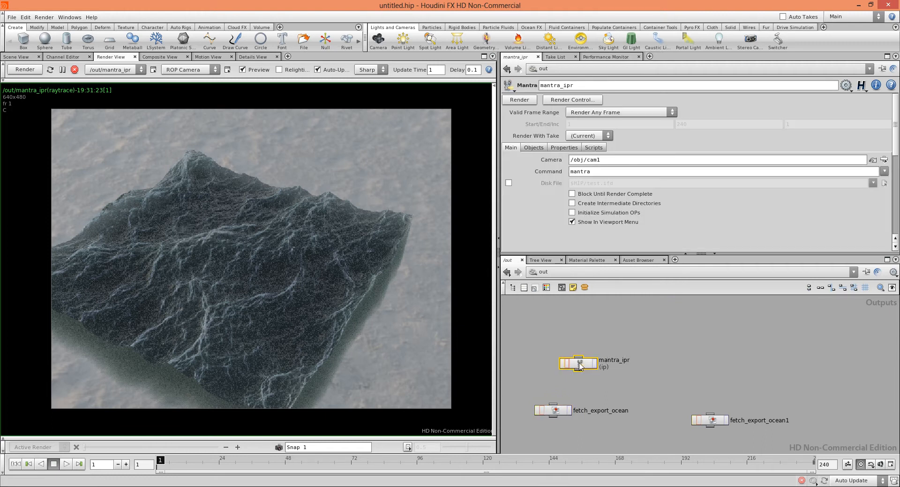
pyautogui.click(561, 148)
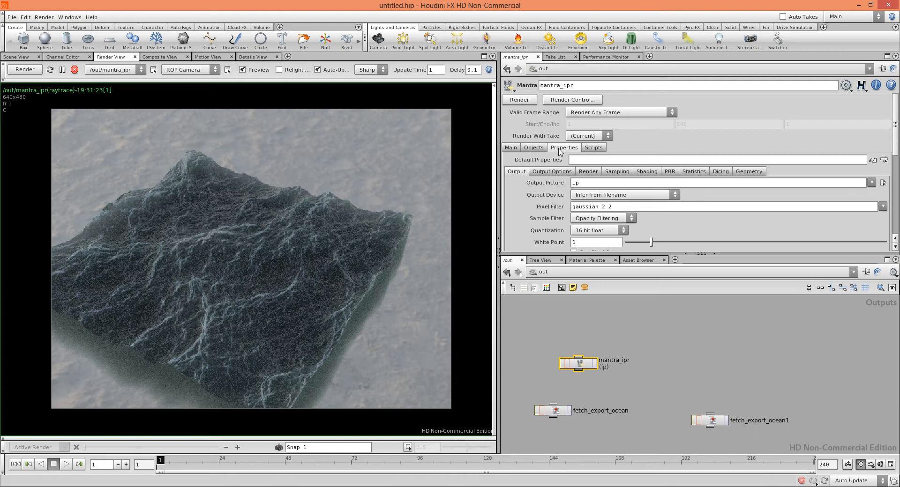
pyautogui.click(617, 172)
pyautogui.scroll(-4, 566, 196)
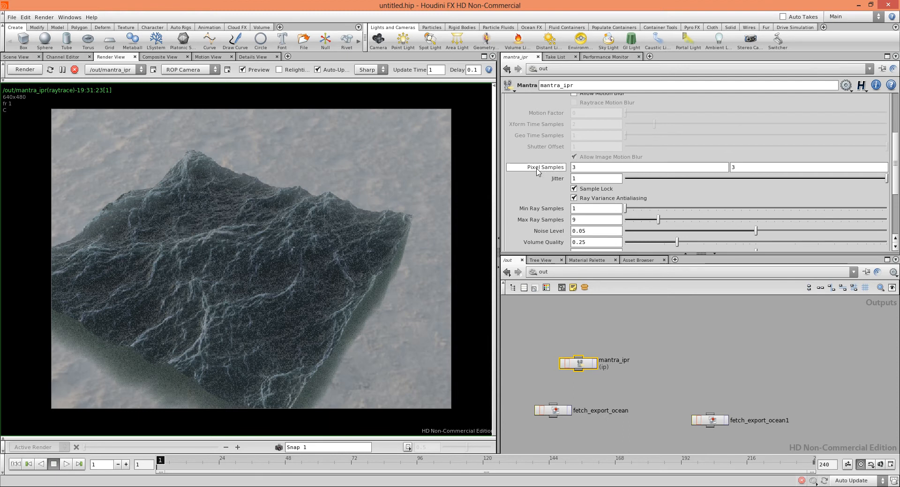
pyautogui.moveTo(539, 168); pyautogui.dragTo(565, 169, button='middle')
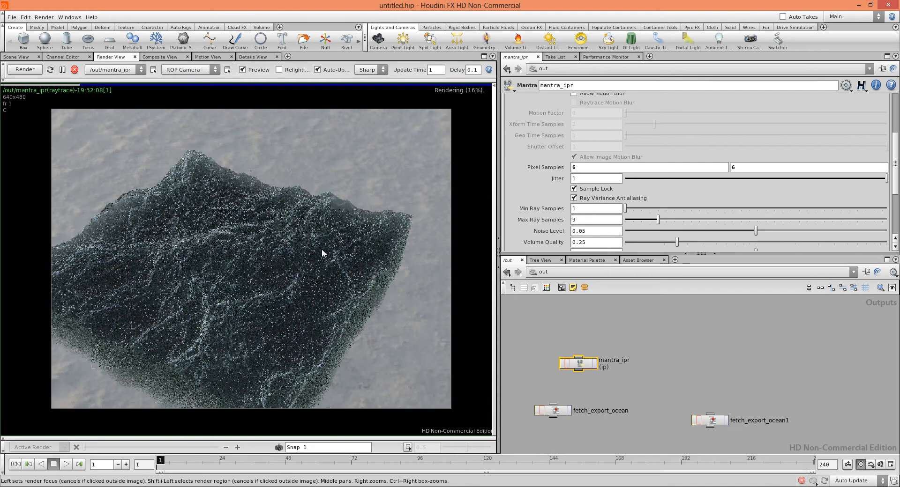
# Focus the render on the middle of the ocean and set the mantra_ipr Noise Level to 0.02.
pyautogui.click(260, 321)
pyautogui.scroll(4, 273, 319)
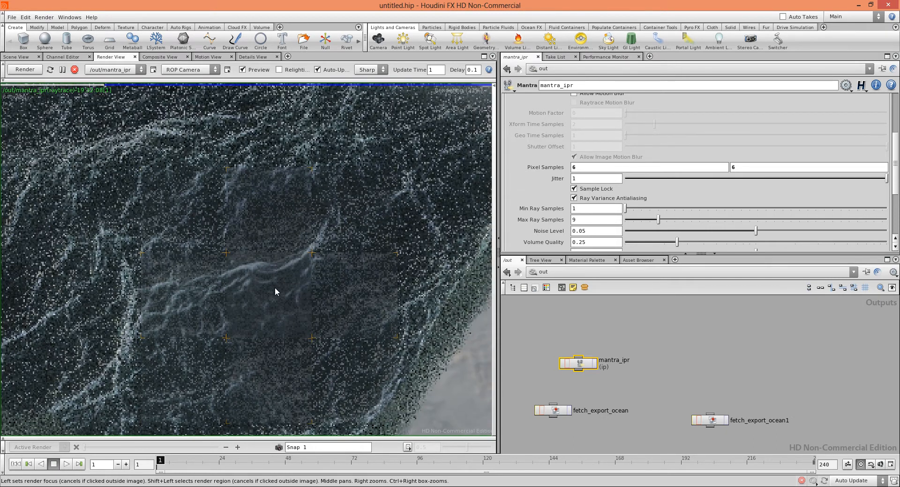
pyautogui.scroll(-2, 581, 212)
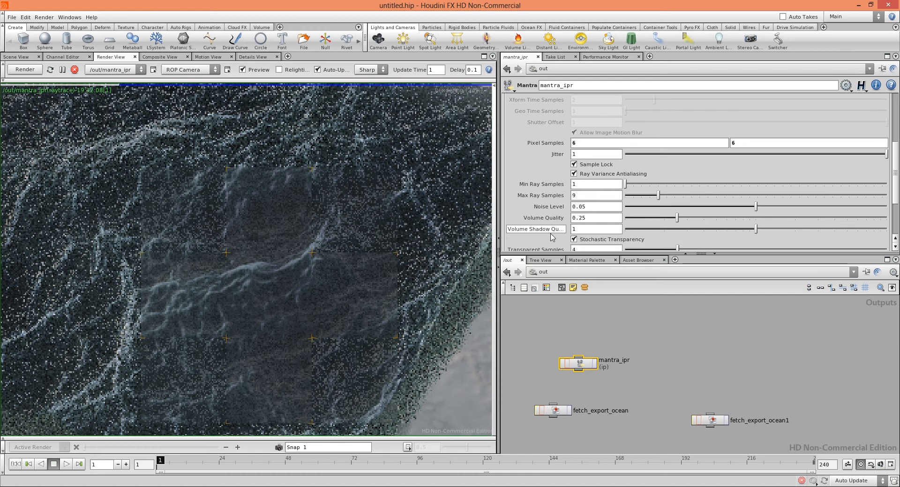
pyautogui.moveTo(586, 206); pyautogui.dragTo(581, 207)
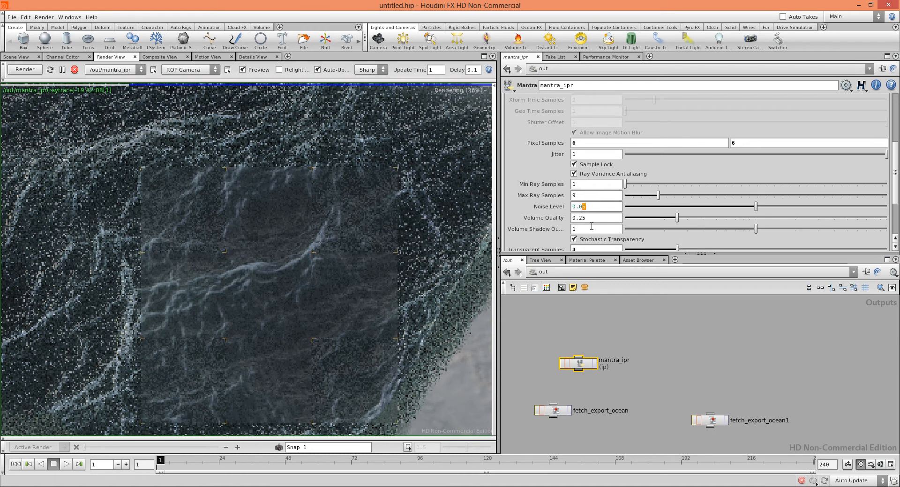
pyautogui.write('2')
pyautogui.press('Return')
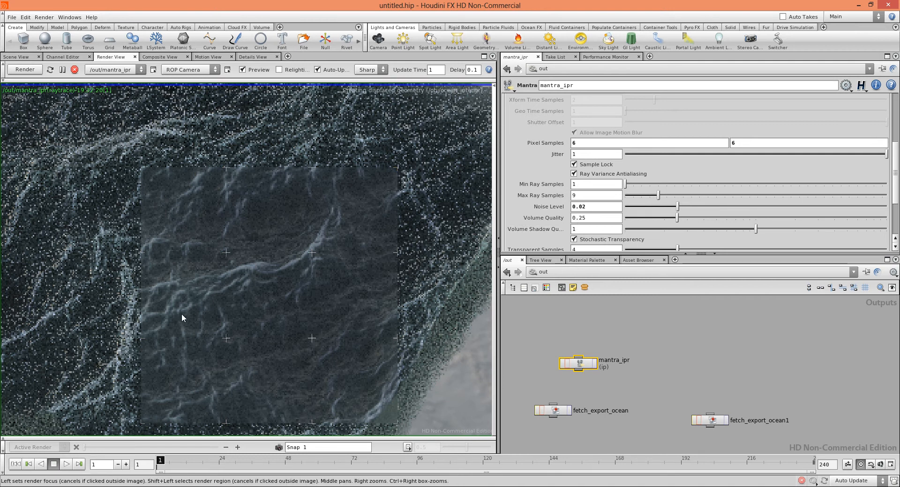
# Prioritise the re-render at the centre of the ocean and examine the displaced surface for remaining noise.
pyautogui.click(252, 312)
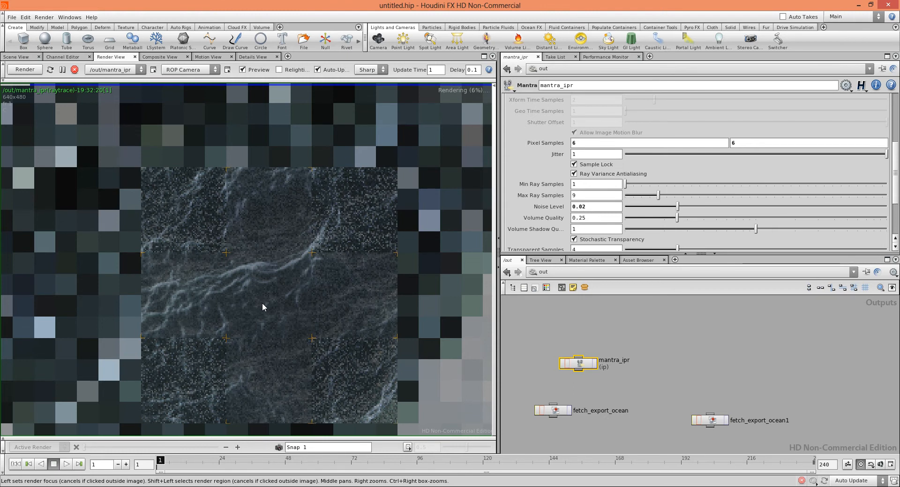
pyautogui.scroll(-3, 270, 300)
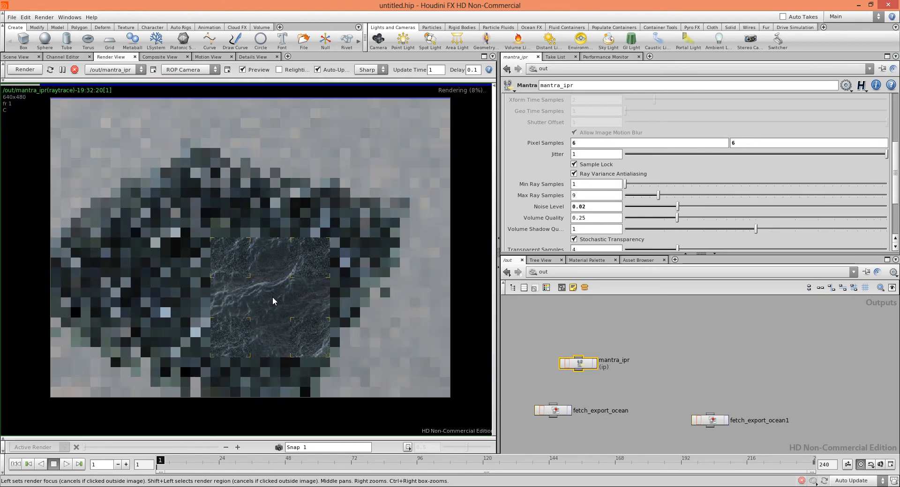
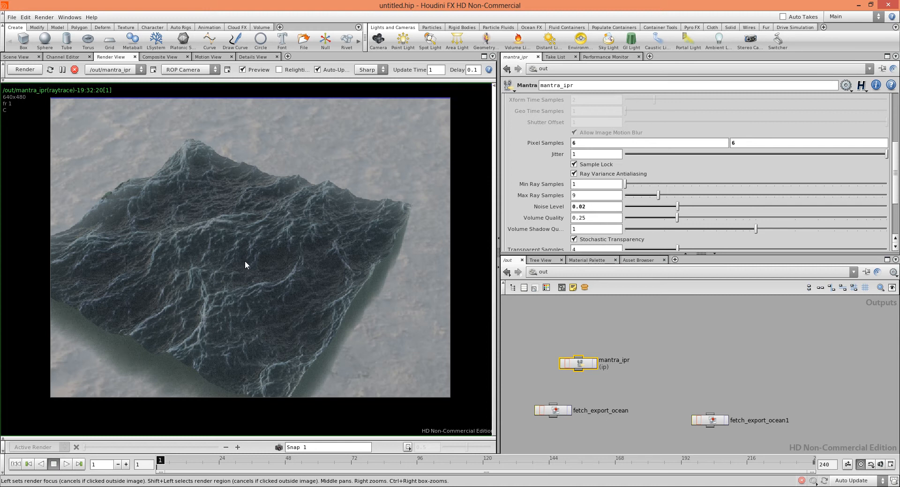
pyautogui.moveTo(228, 230)
pyautogui.mouseDown(button='middle')
pyautogui.moveTo(266, 223)
pyautogui.moveTo(231, 239)
pyautogui.mouseUp(button='middle')
pyautogui.scroll(3, 244, 266)
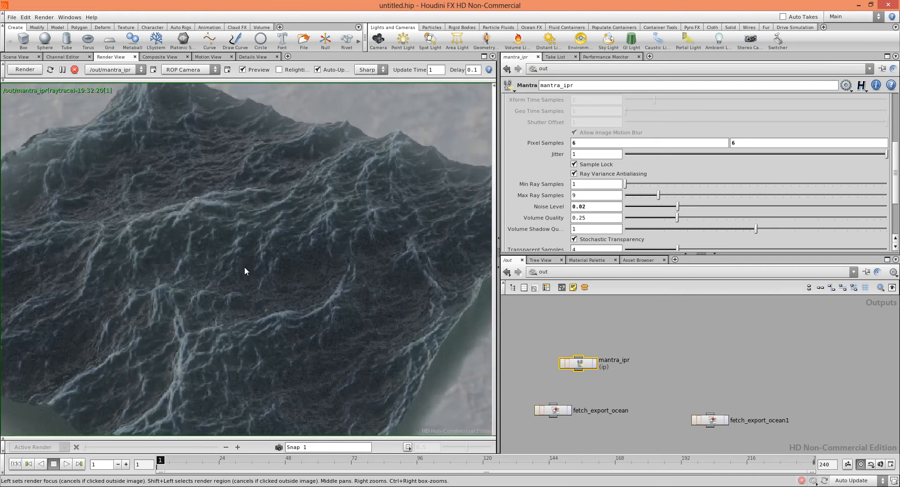
pyautogui.scroll(-4, 244, 266)
pyautogui.scroll(3, 244, 266)
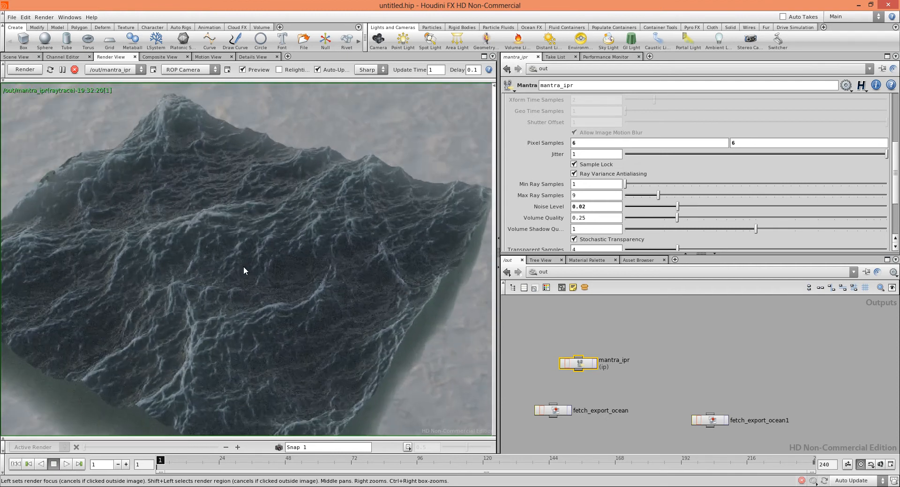
pyautogui.scroll(-1, 528, 153)
pyautogui.scroll(-1, 528, 153)
pyautogui.scroll(3, 528, 154)
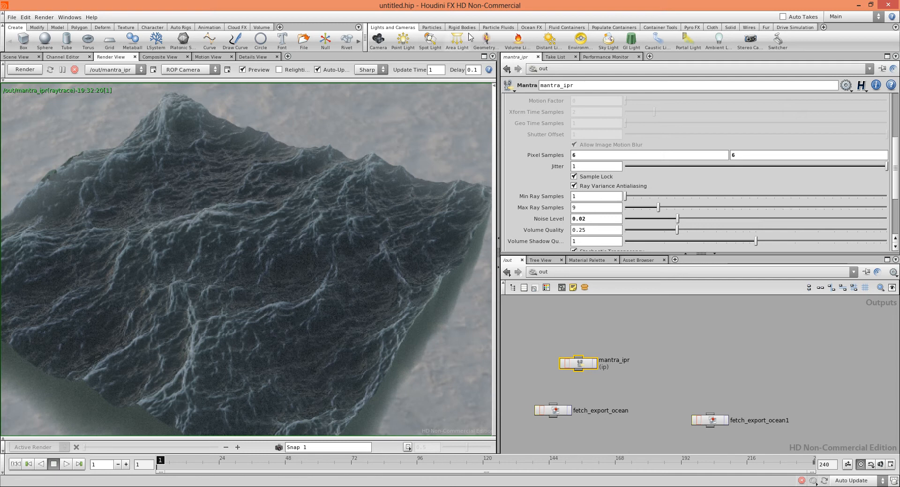
# Start a new empty scene and turn on the reference grid in the scene view.
pyautogui.click(498, 27)
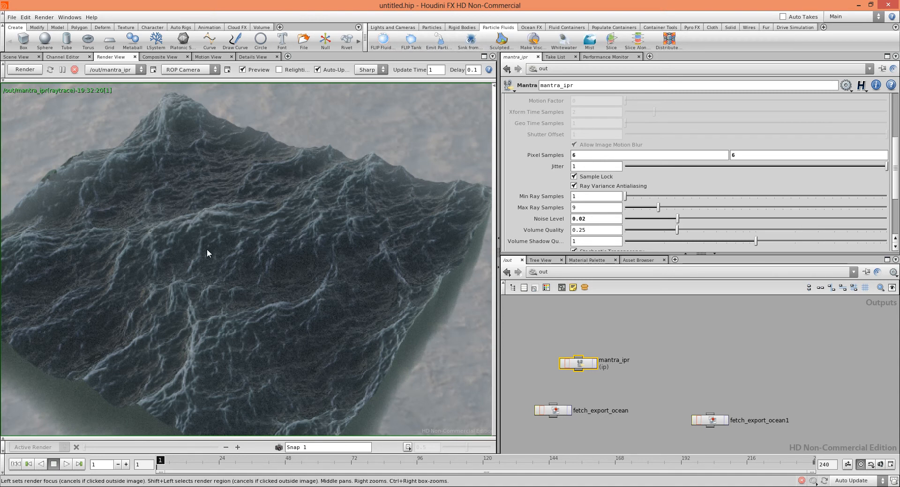
pyautogui.click(12, 17)
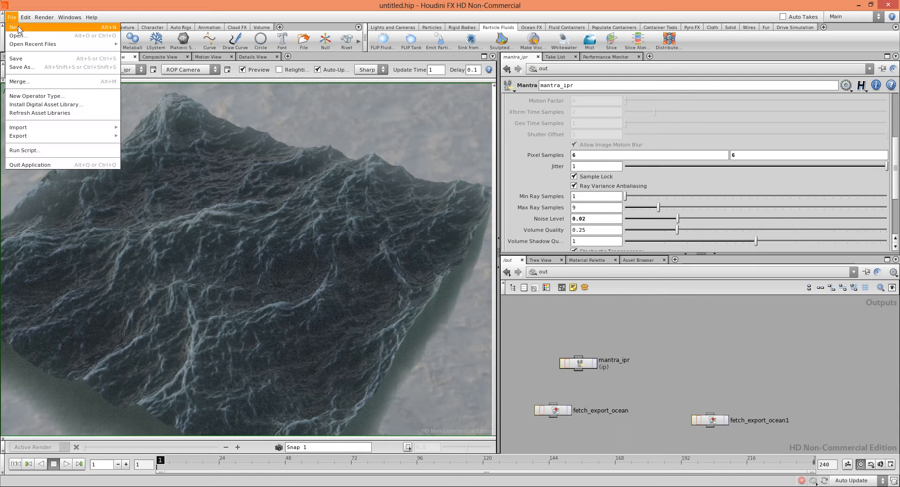
pyautogui.click(18, 29)
pyautogui.click(147, 83)
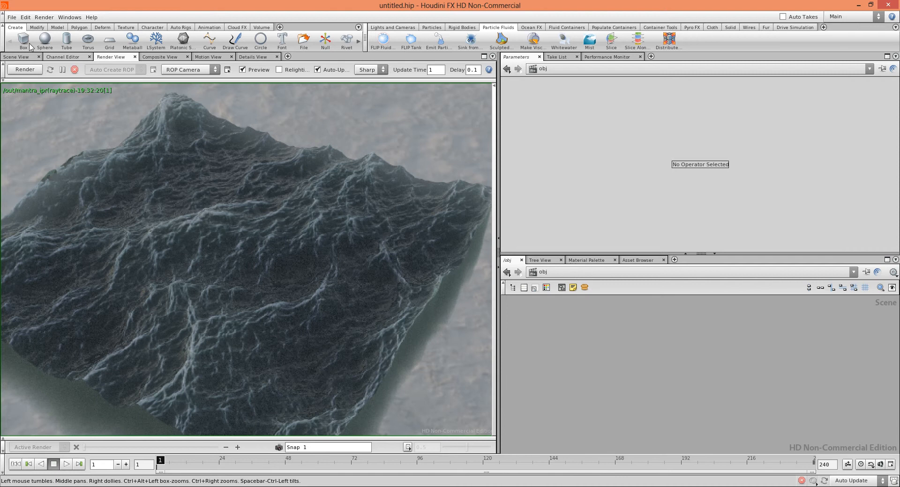
pyautogui.click(19, 57)
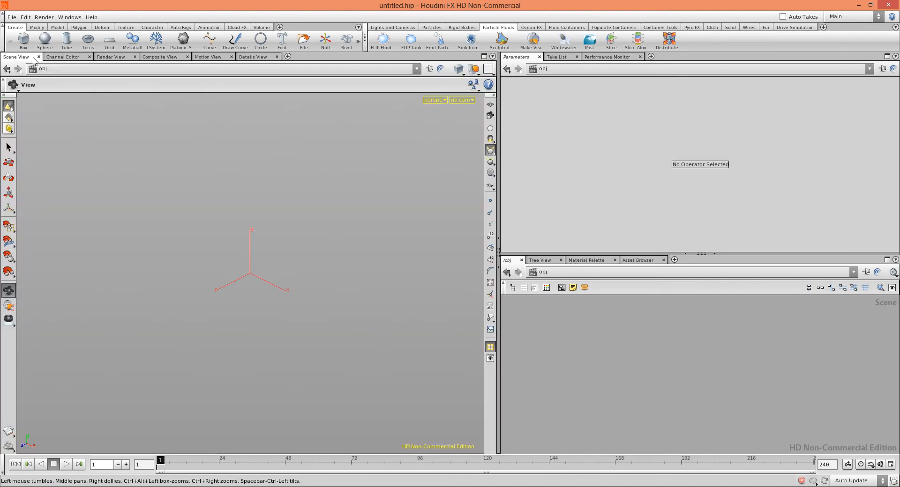
pyautogui.click(491, 104)
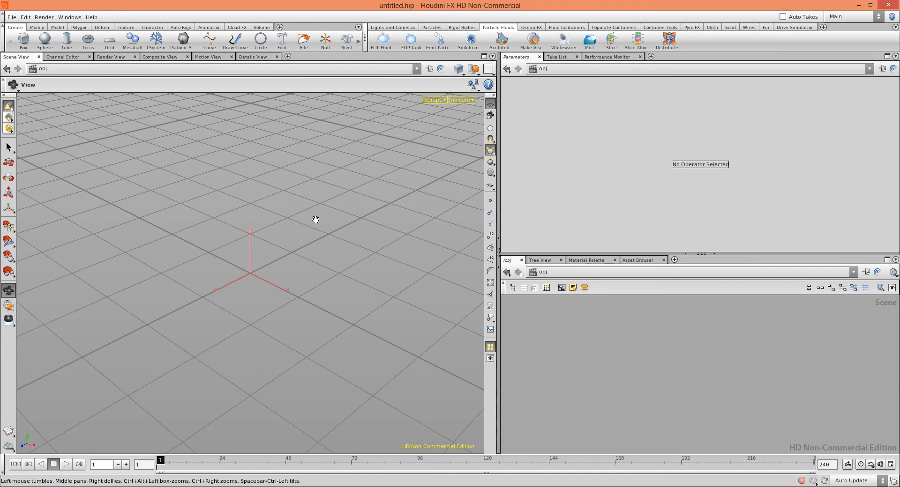
pyautogui.scroll(-10, 216, 203)
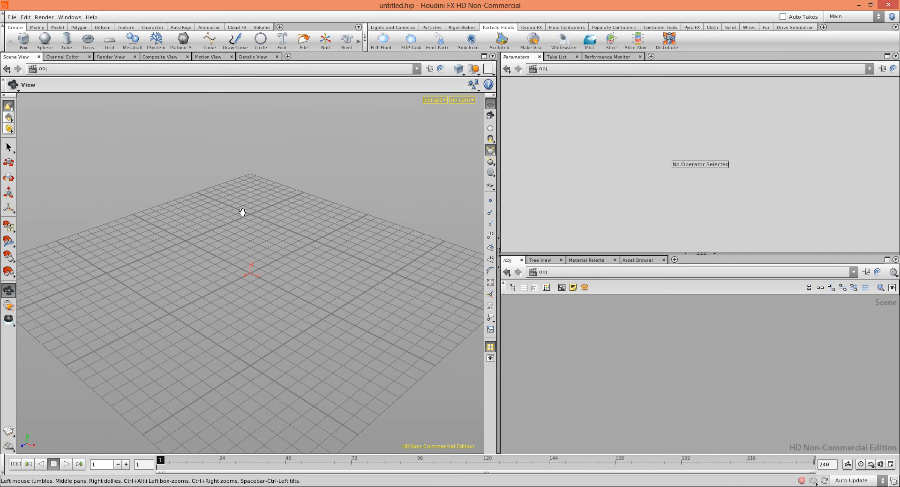
# Create an ocean surface with the Ocean Waves tool from the Ocean FX tools and view it from several angles.
pyautogui.click(528, 28)
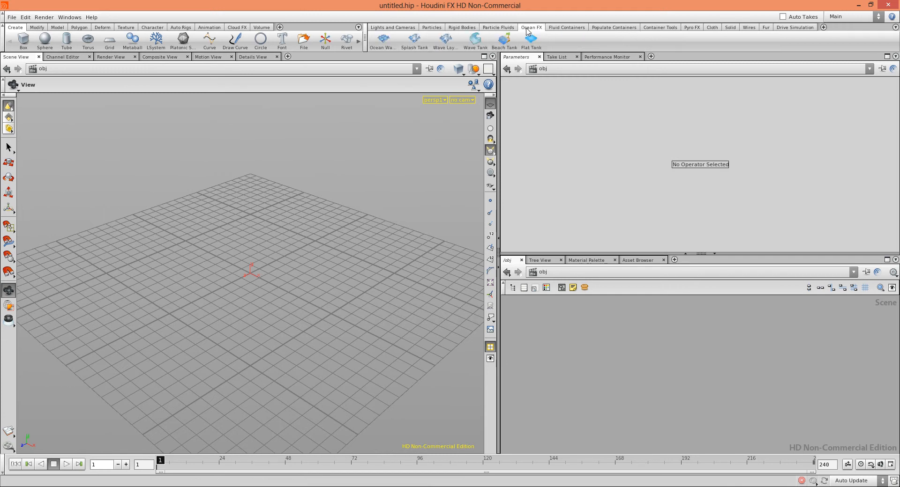
pyautogui.click(382, 42)
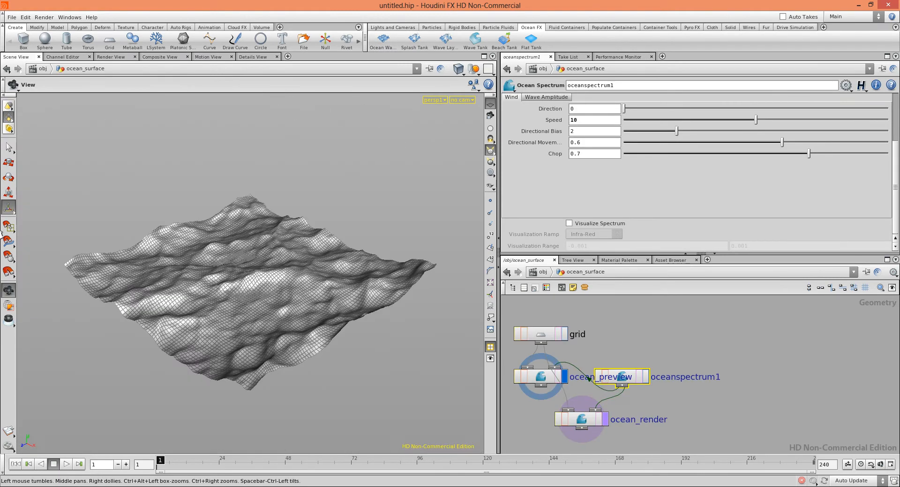
pyautogui.moveTo(22, 241); pyautogui.dragTo(52, 266)
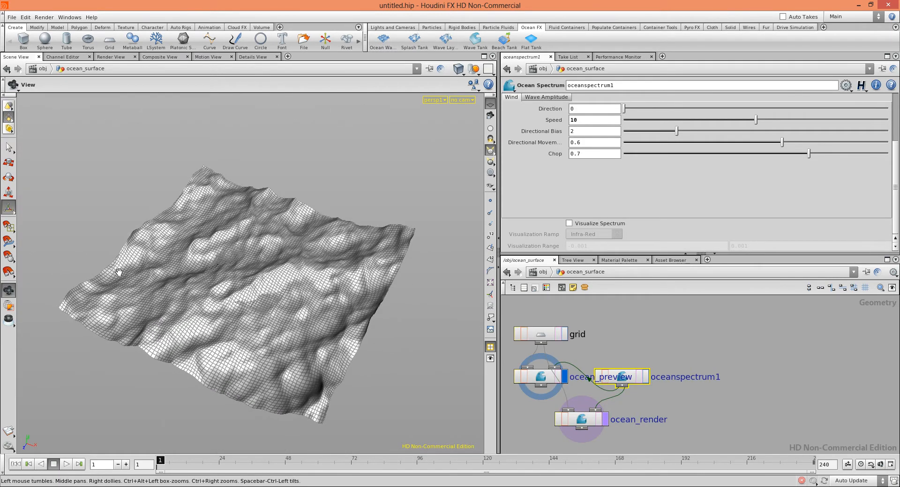
pyautogui.moveTo(118, 270); pyautogui.dragTo(168, 281, button='right')
pyautogui.moveTo(168, 281); pyautogui.dragTo(140, 288)
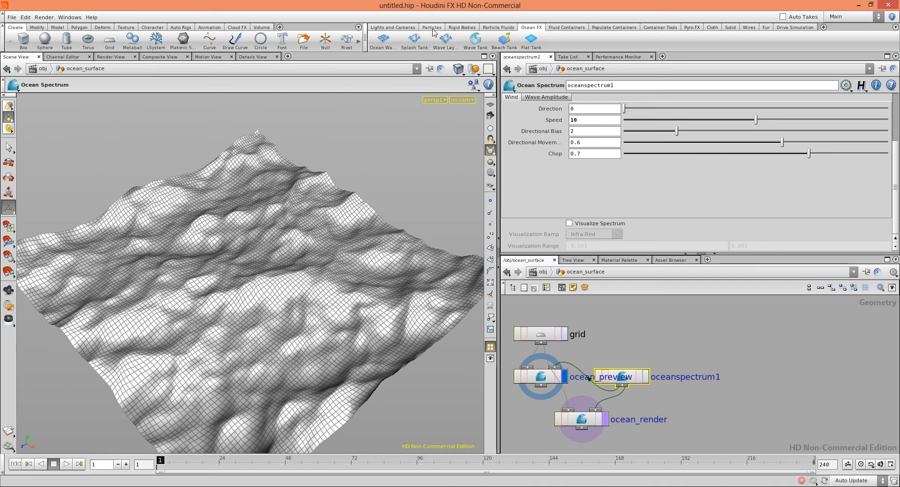
# Add a FLIP tank from the Particle Fluids tools and view it against the ocean surface.
pyautogui.click(503, 30)
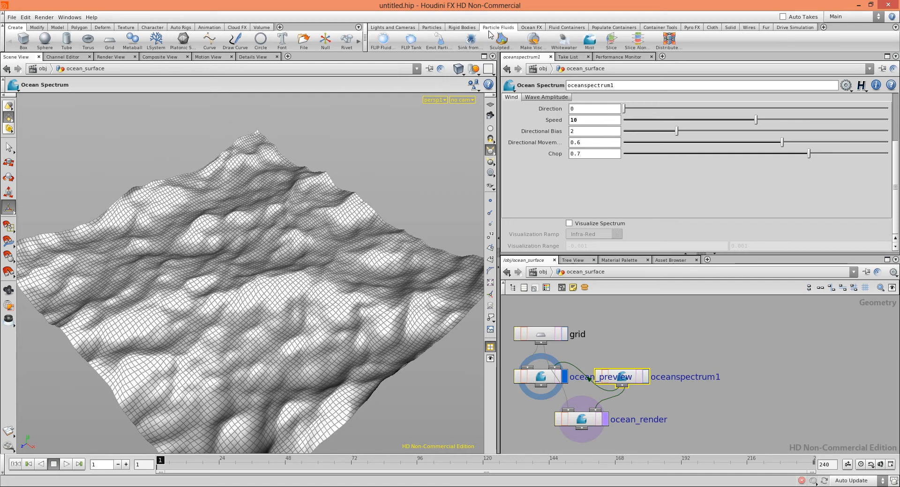
pyautogui.click(411, 41)
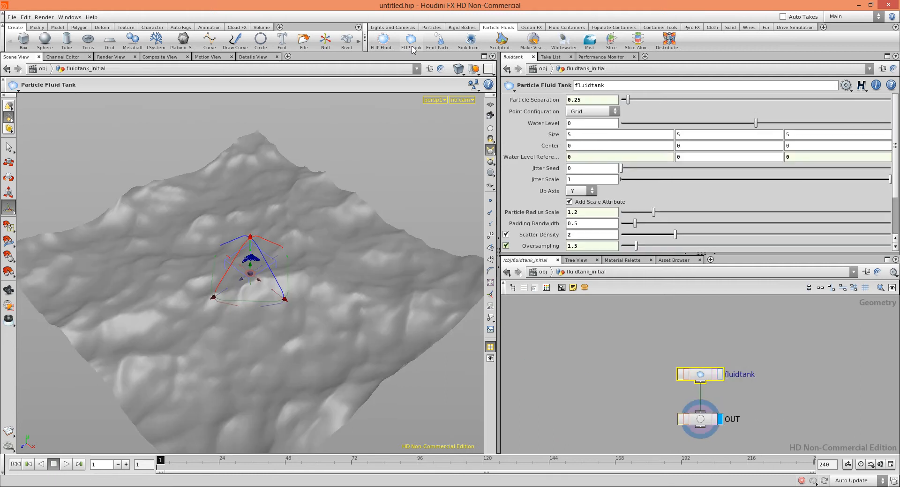
pyautogui.press('Escape')
pyautogui.moveTo(201, 275)
pyautogui.mouseDown()
pyautogui.moveTo(227, 222)
pyautogui.moveTo(257, 209)
pyautogui.moveTo(206, 291)
pyautogui.mouseUp()
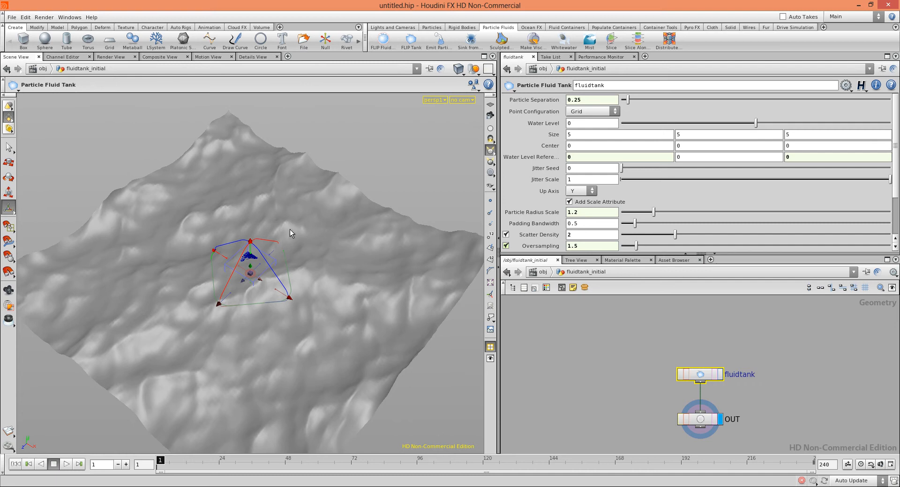
pyautogui.moveTo(266, 243); pyautogui.dragTo(518, 294, button='right')
pyautogui.moveTo(330, 281); pyautogui.dragTo(248, 299)
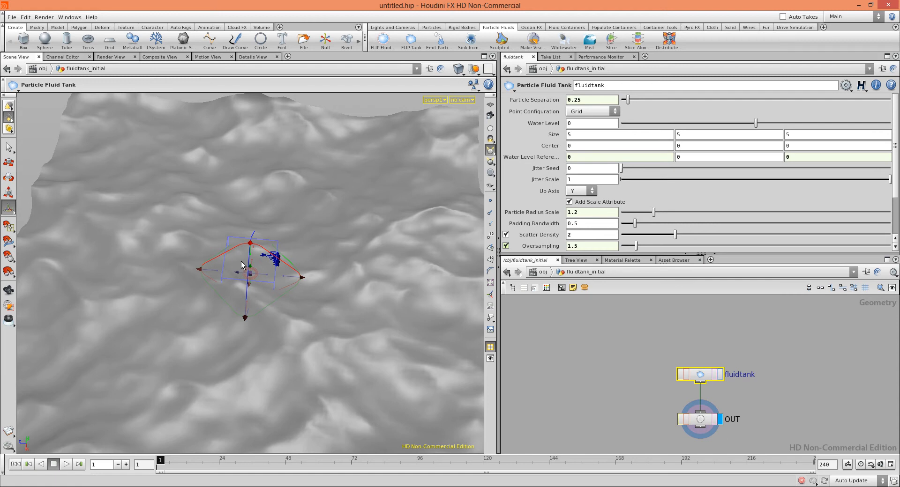
pyautogui.press('Escape')
pyautogui.moveTo(240, 266)
pyautogui.mouseDown()
pyautogui.moveTo(201, 225)
pyautogui.moveTo(203, 250)
pyautogui.moveTo(249, 260)
pyautogui.mouseUp()
pyautogui.press('Return')
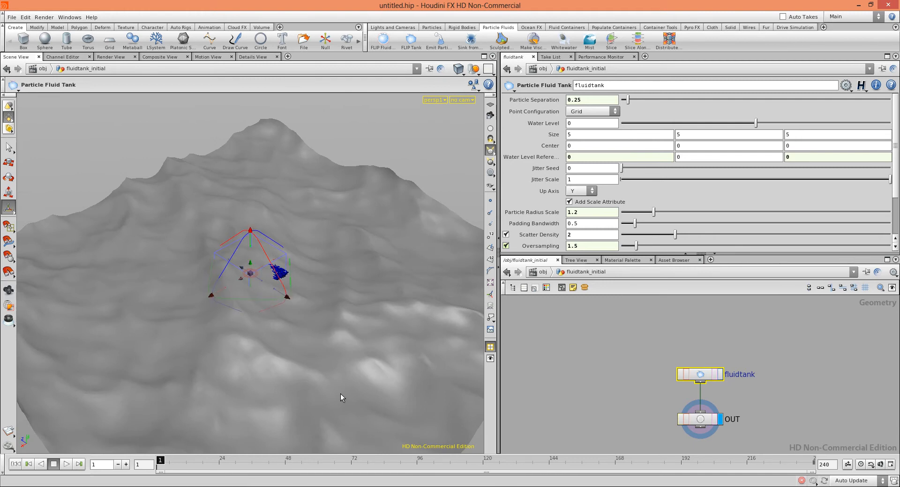
# Go up to the obj network and lay out its nodes automatically.
pyautogui.click(664, 398)
pyautogui.click(541, 272)
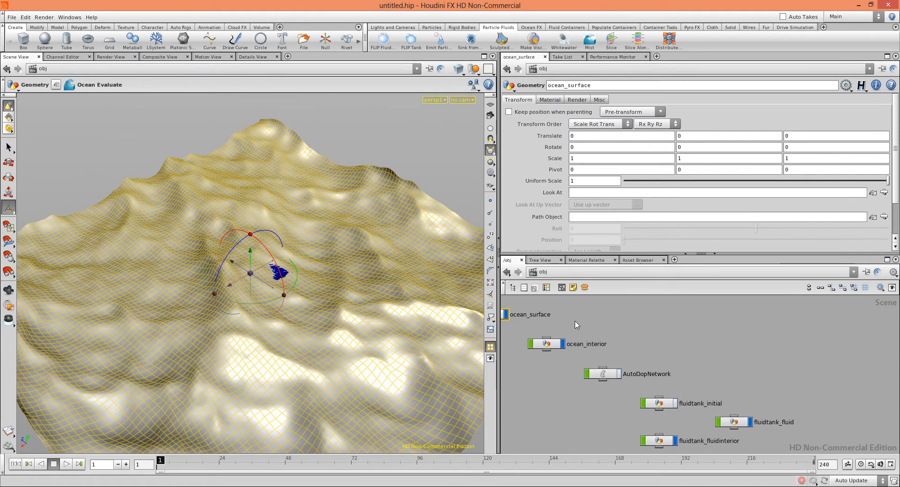
pyautogui.moveTo(580, 330); pyautogui.dragTo(611, 324, button='middle')
pyautogui.scroll(-1, 712, 353)
pyautogui.click(713, 340)
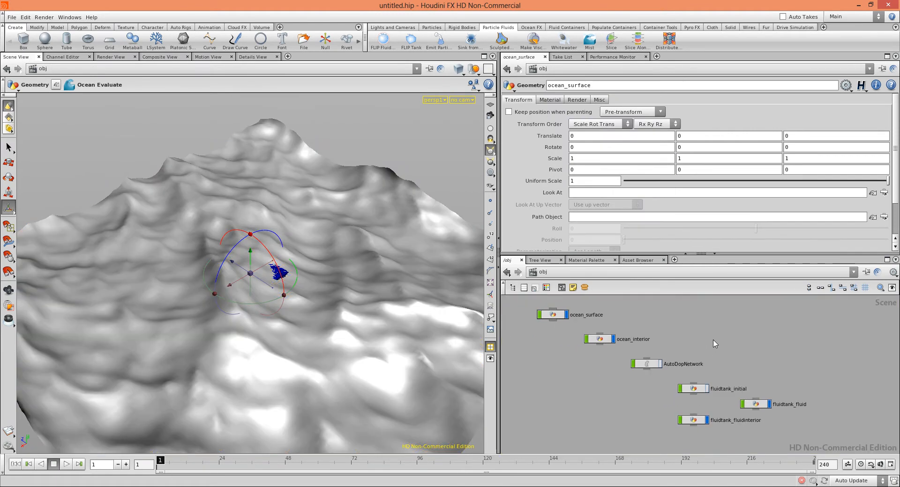
pyautogui.press('l')
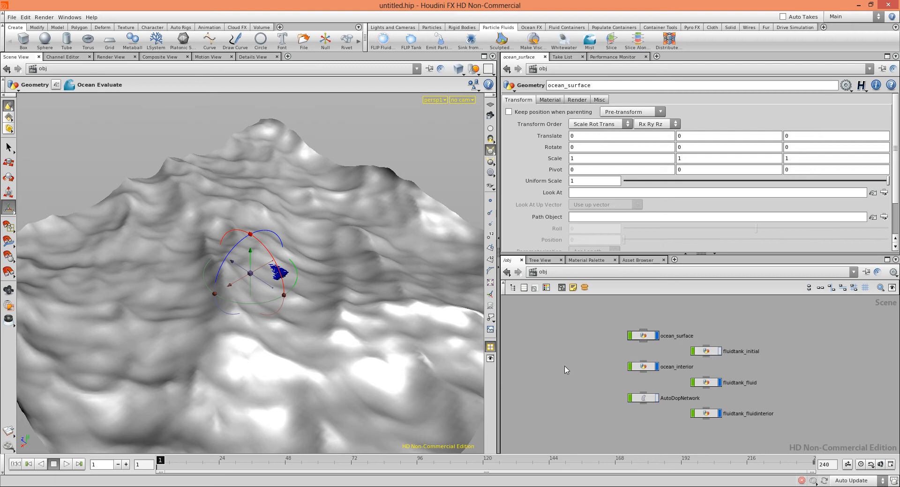
pyautogui.scroll(1, 587, 371)
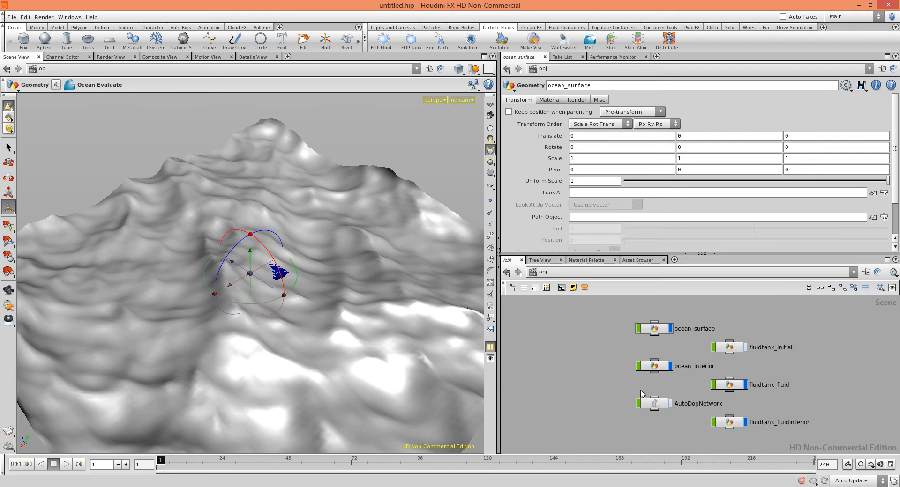
# Place fluidtank_initial and ocean_surface together, one above the other, and move the remaining obj nodes away from them.
pyautogui.moveTo(730, 349); pyautogui.dragTo(557, 328)
pyautogui.moveTo(656, 328); pyautogui.dragTo(557, 345)
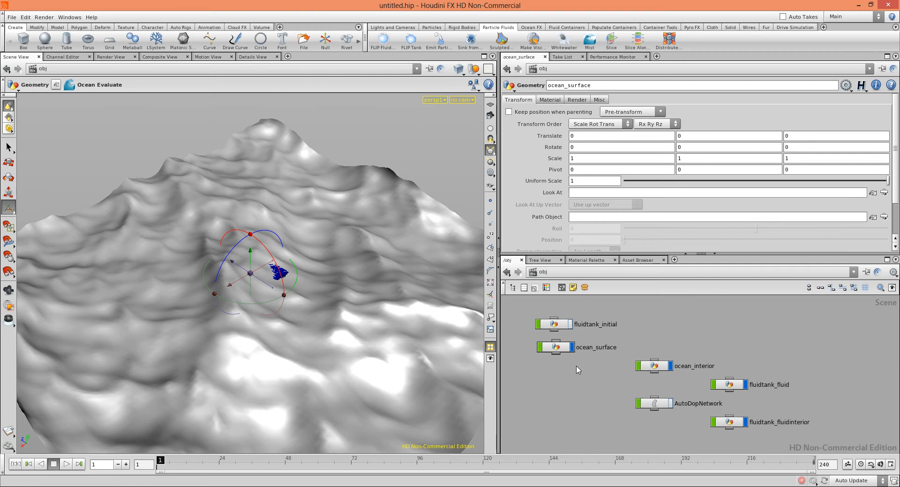
pyautogui.moveTo(632, 357); pyautogui.dragTo(773, 435)
pyautogui.moveTo(730, 387); pyautogui.dragTo(821, 353)
pyautogui.click(717, 408)
pyautogui.scroll(5, 667, 393)
pyautogui.moveTo(555, 315); pyautogui.dragTo(652, 414, button='middle')
pyautogui.moveTo(585, 380); pyautogui.dragTo(565, 328, button='middle')
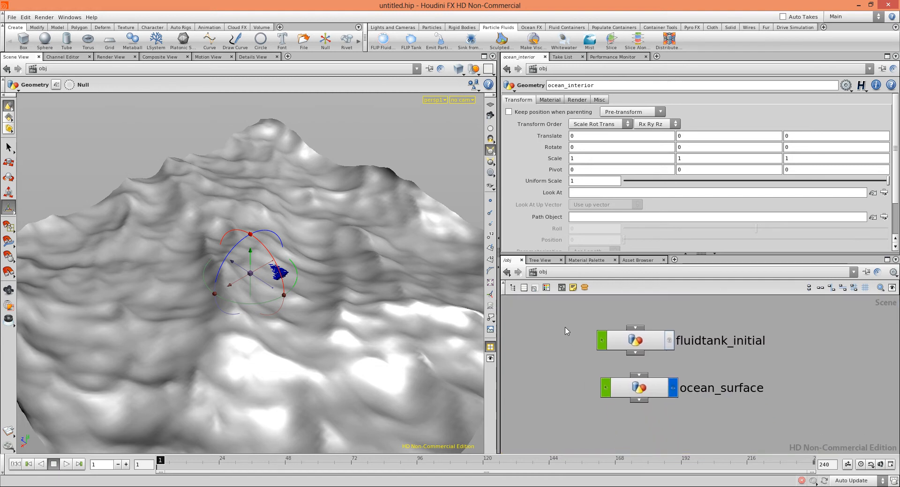
# Open the ocean_surface network and spread out the oceanspectrum1, ocean_render and grid nodes.
pyautogui.doubleClick(636, 393)
pyautogui.moveTo(630, 374); pyautogui.dragTo(689, 337)
pyautogui.click(538, 335)
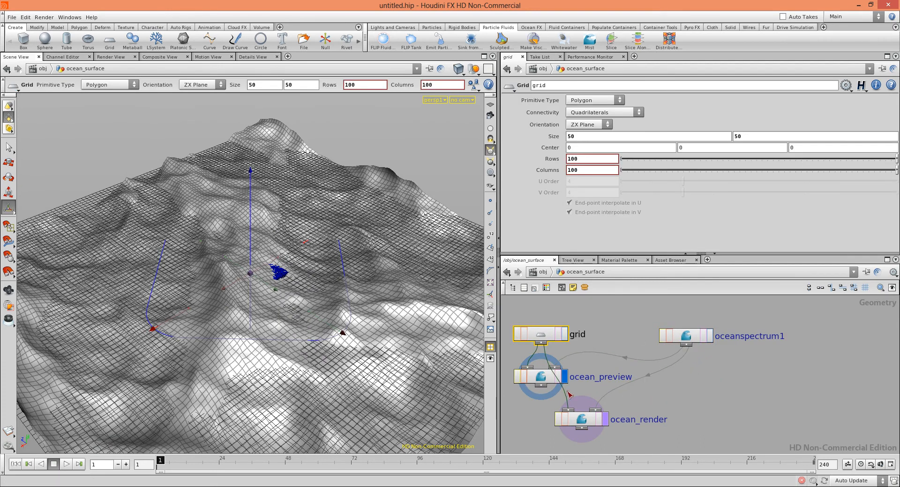
pyautogui.moveTo(578, 424); pyautogui.dragTo(661, 412)
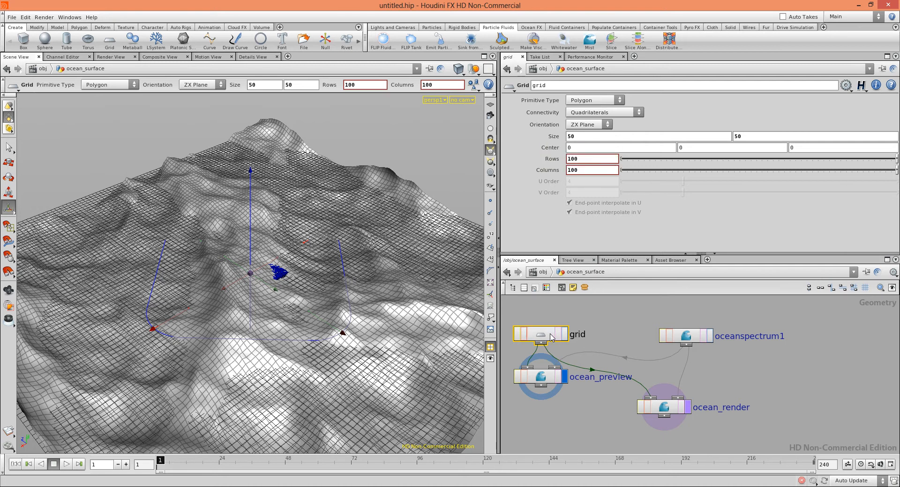
pyautogui.moveTo(550, 335); pyautogui.dragTo(562, 321)
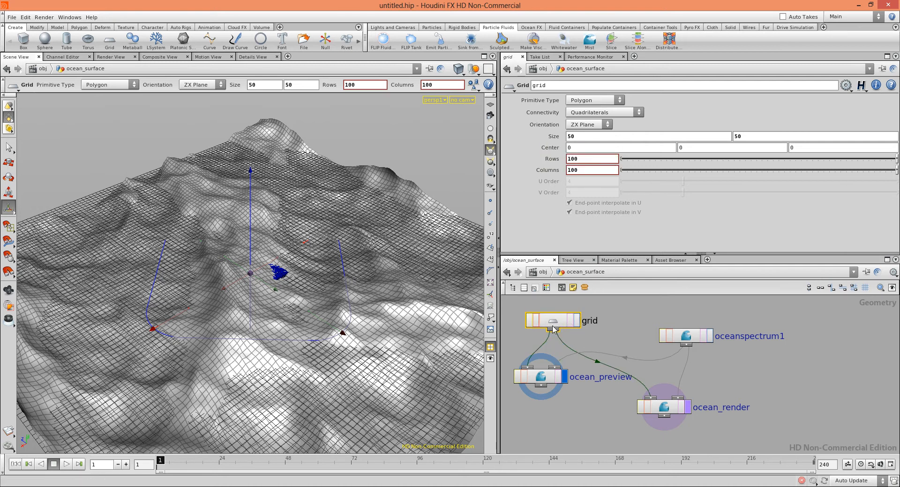
# Copy the Size parameter of the grid node in ocean_surface and place ocean_render slightly closer to the other nodes.
pyautogui.rightClick(543, 138)
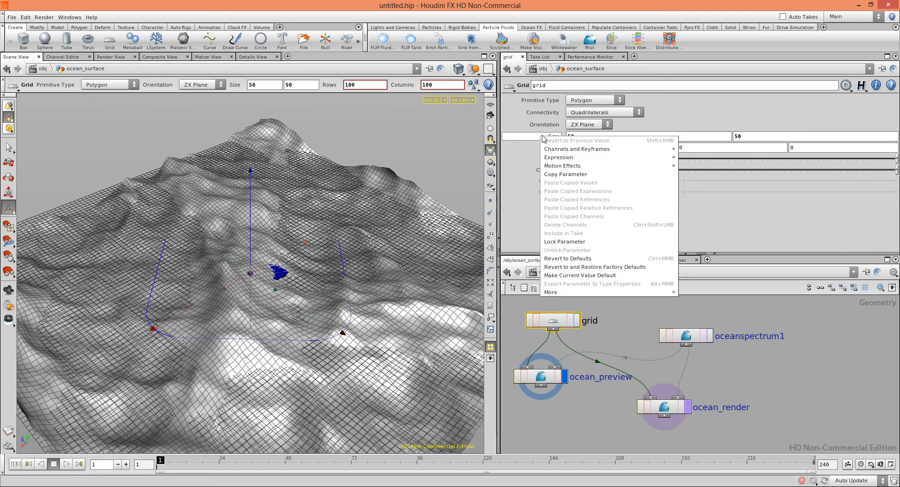
pyautogui.click(563, 176)
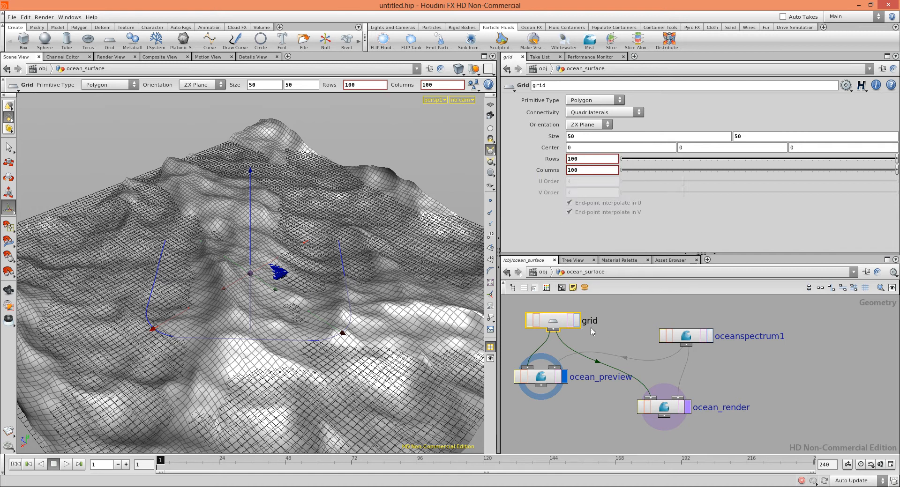
pyautogui.moveTo(665, 407); pyautogui.dragTo(656, 390)
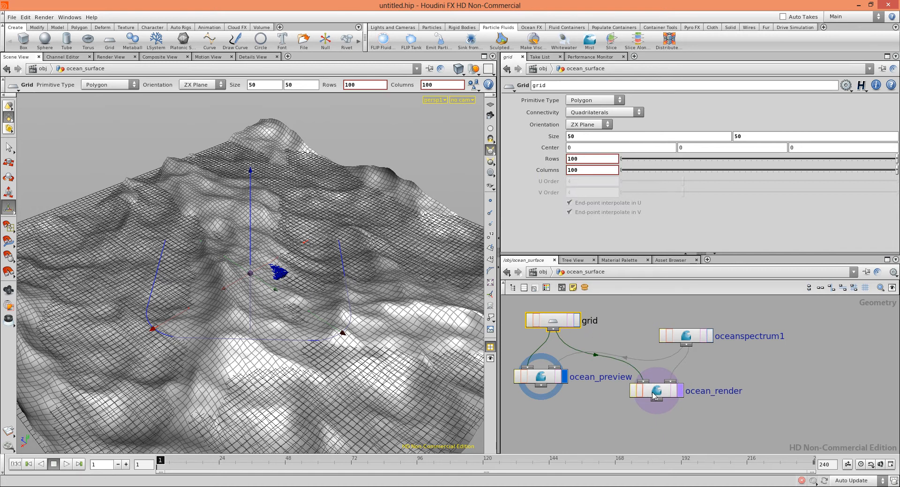
# Open fluidtank_initial and paste the copied grid size as relative references into the Size of the fluidtank node.
pyautogui.click(542, 273)
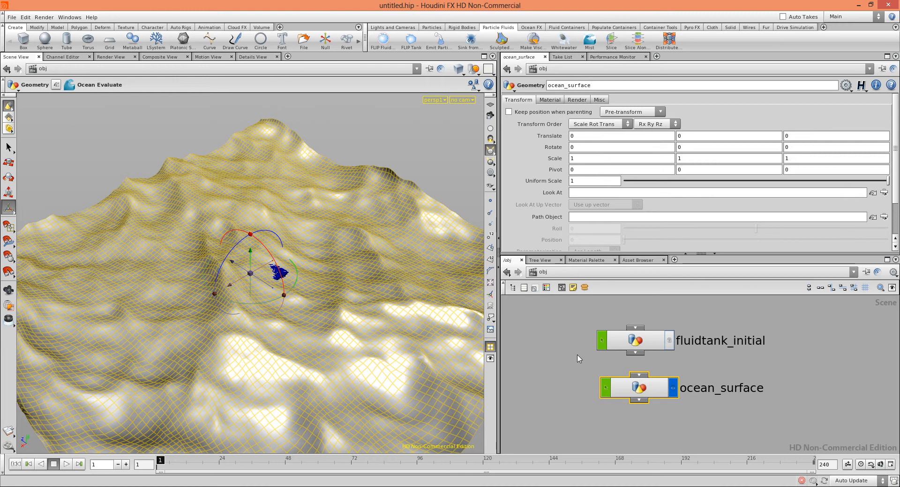
pyautogui.doubleClick(638, 341)
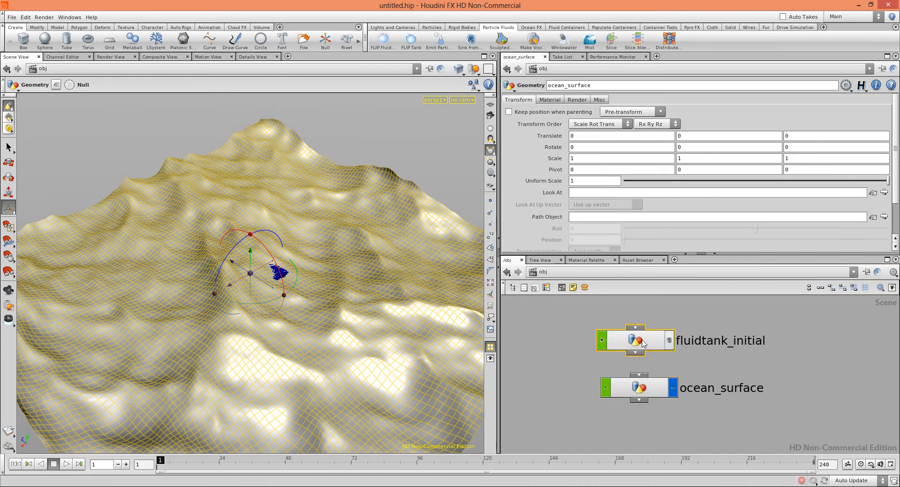
pyautogui.scroll(5, 646, 358)
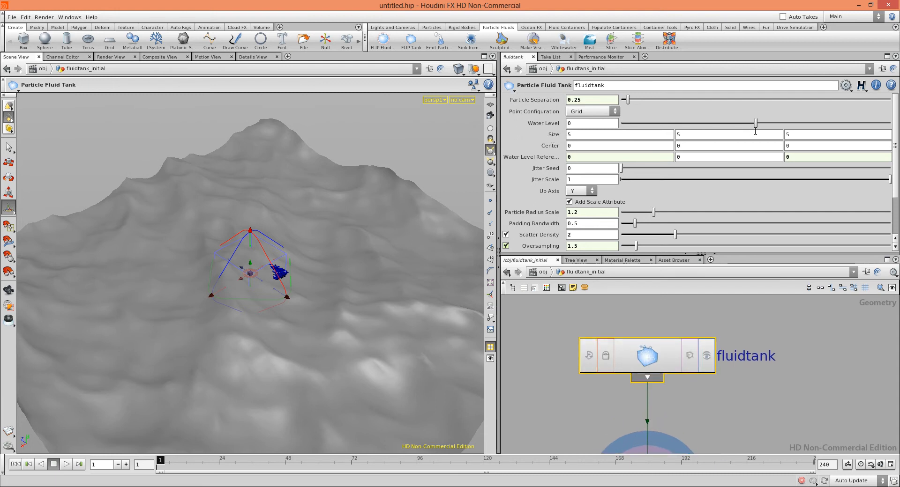
pyautogui.rightClick(546, 135)
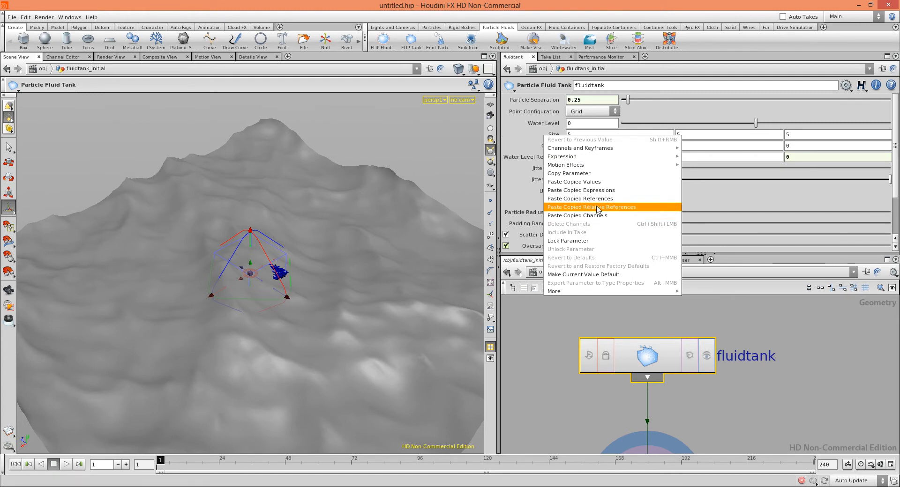
pyautogui.click(625, 211)
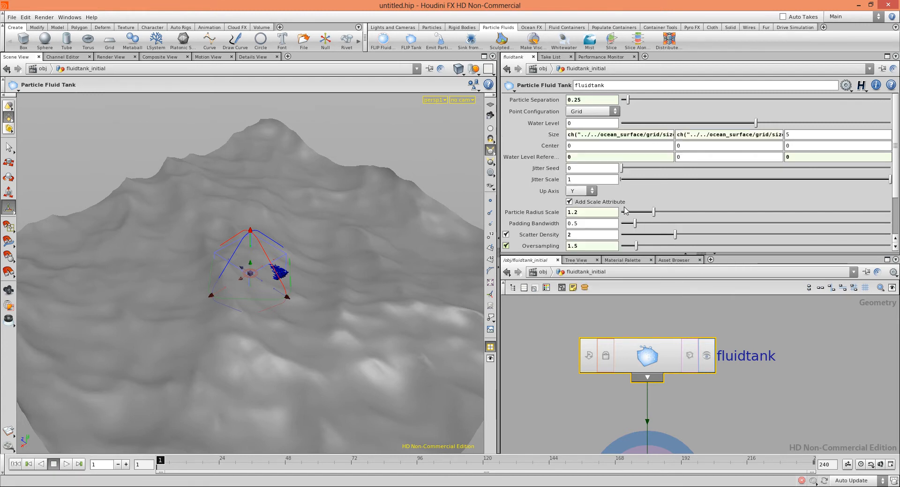
pyautogui.press('Escape')
pyautogui.moveTo(296, 224)
pyautogui.mouseDown()
pyautogui.moveTo(151, 236)
pyautogui.moveTo(158, 200)
pyautogui.moveTo(144, 247)
pyautogui.moveTo(181, 257)
pyautogui.moveTo(165, 266)
pyautogui.moveTo(220, 252)
pyautogui.moveTo(239, 262)
pyautogui.moveTo(290, 210)
pyautogui.mouseUp()
pyautogui.press('Return')
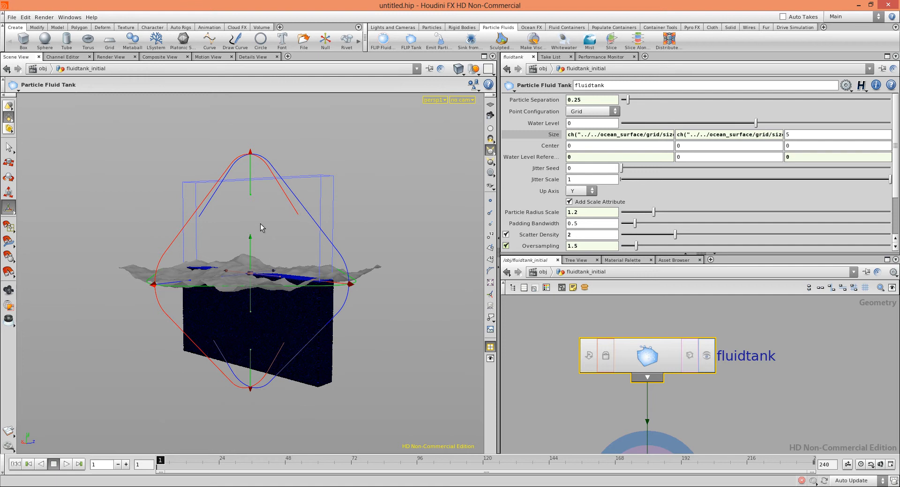
pyautogui.keyDown('alt'); pyautogui.moveTo(201, 254); pyautogui.dragTo(197, 293); pyautogui.keyUp('alt')
pyautogui.keyDown('alt'); pyautogui.moveTo(262, 286); pyautogui.dragTo(357, 301, button='right'); pyautogui.keyUp('alt')
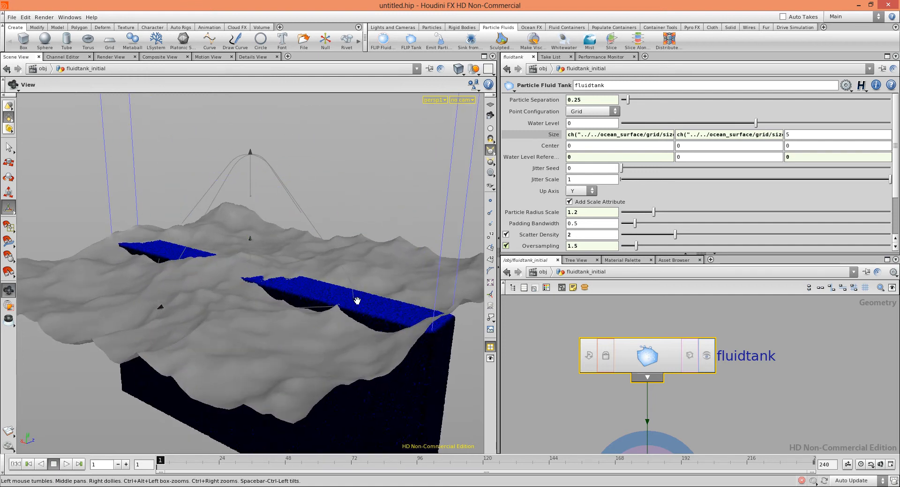
# Cut the expression ch("../../ocean_surface/grid/sizey") out of the fluidtank node's Y size.
pyautogui.click(650, 365)
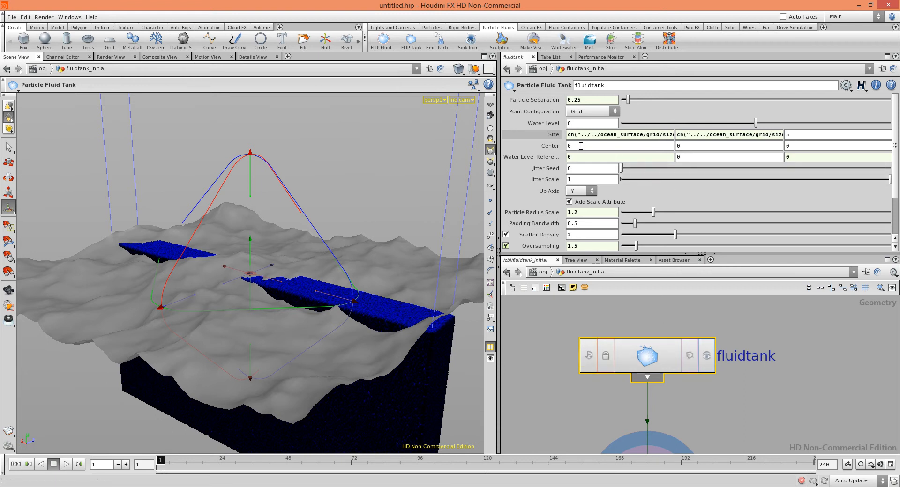
pyautogui.click(691, 134)
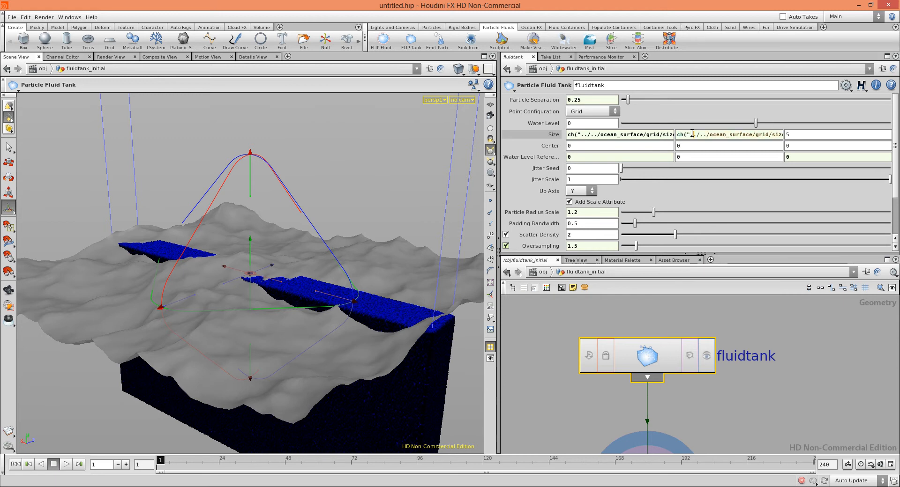
pyautogui.click(538, 137)
pyautogui.click(545, 136)
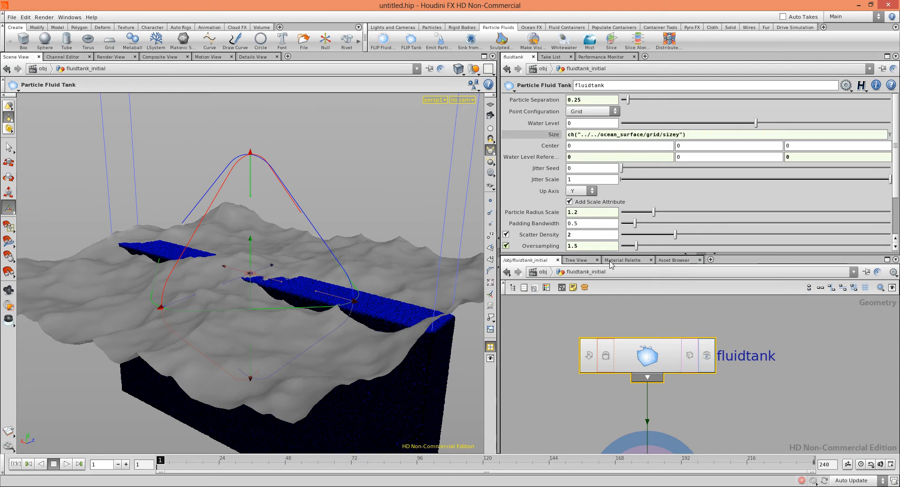
pyautogui.moveTo(676, 134); pyautogui.dragTo(564, 127)
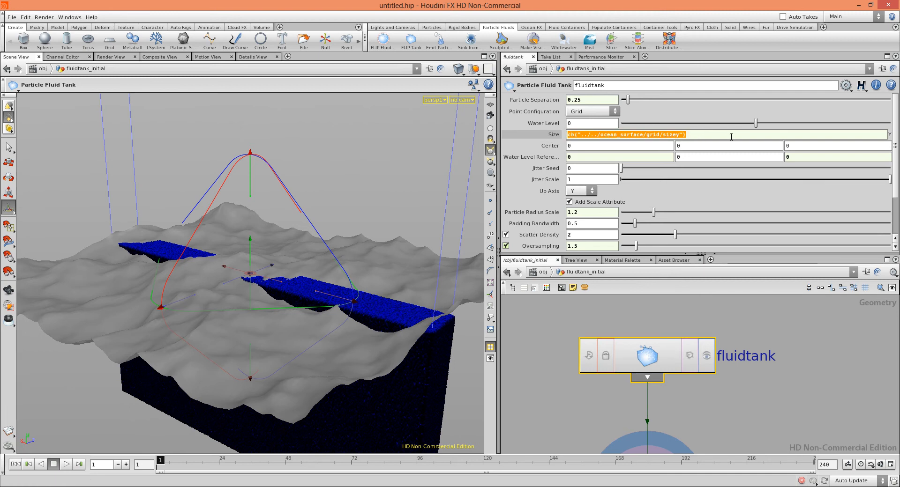
pyautogui.press('BackSpace')
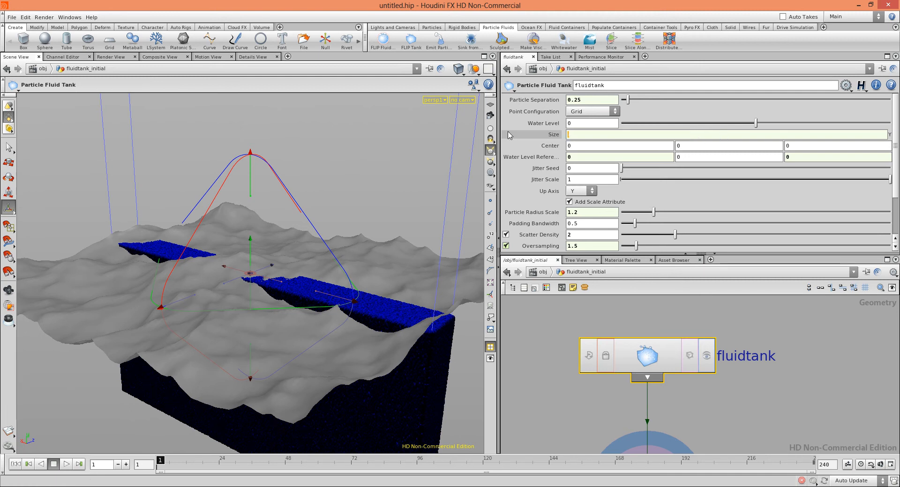
pyautogui.press('Return')
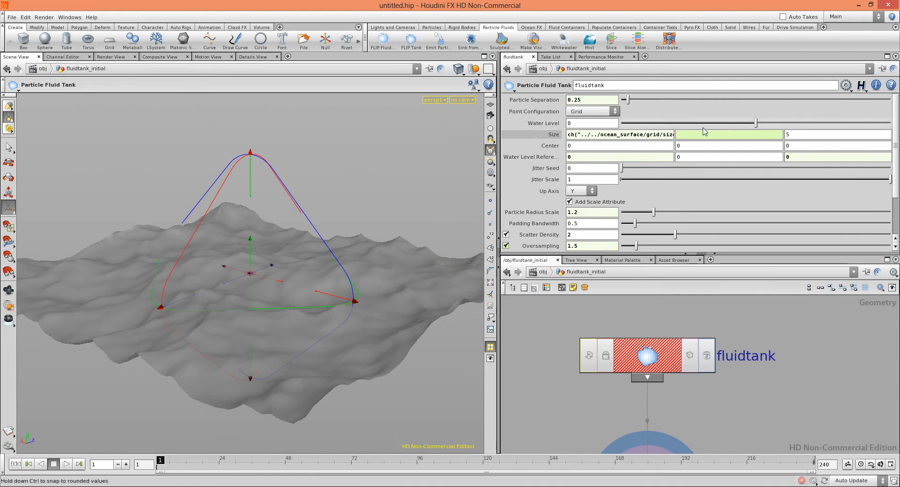
# Set the fluidtank node's Z size to the cut grid sizey channel reference.
pyautogui.click(804, 135)
pyautogui.write('5')
pyautogui.moveTo(765, 136); pyautogui.dragTo(528, 136)
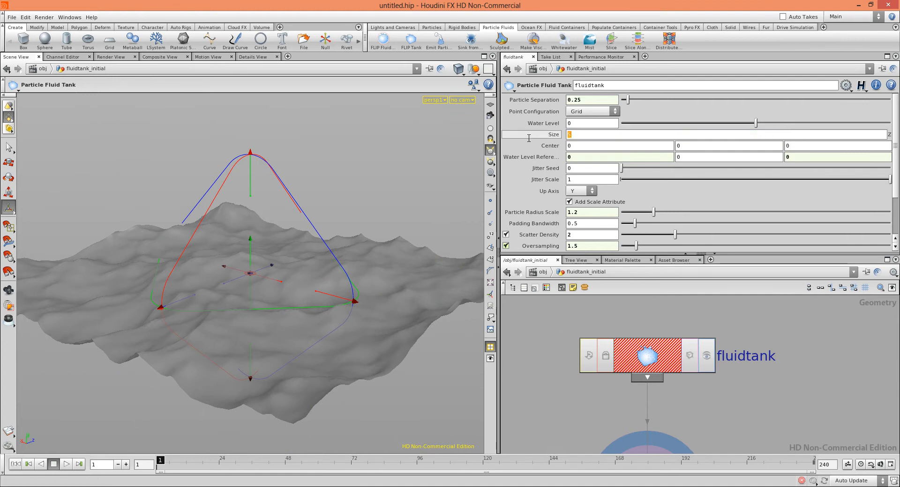
pyautogui.hotkey('ctrl', 'v')
pyautogui.press('Return')
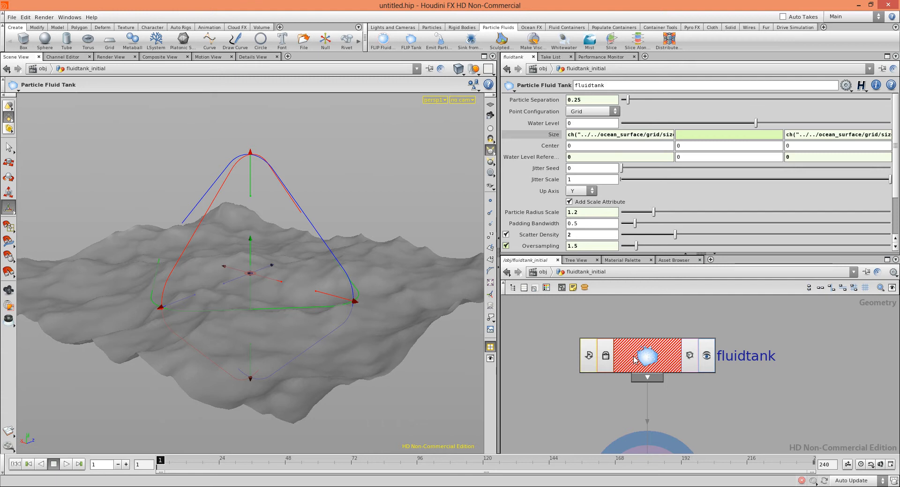
# Delete the channel from the fluidtank node's empty Y size.
pyautogui.click(690, 133)
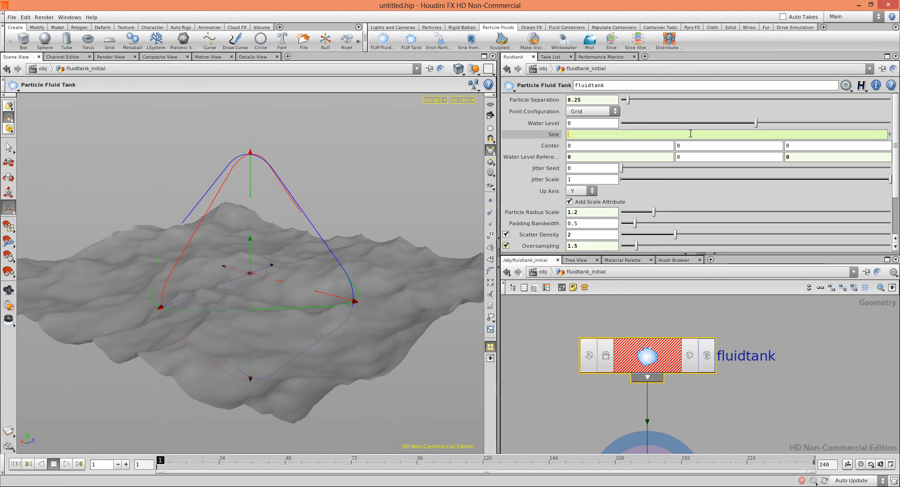
pyautogui.rightClick(632, 136)
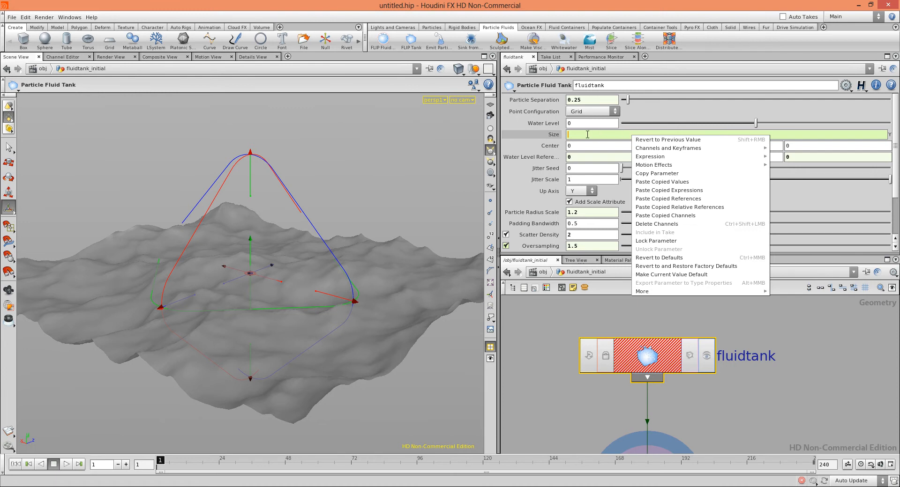
pyautogui.click(662, 225)
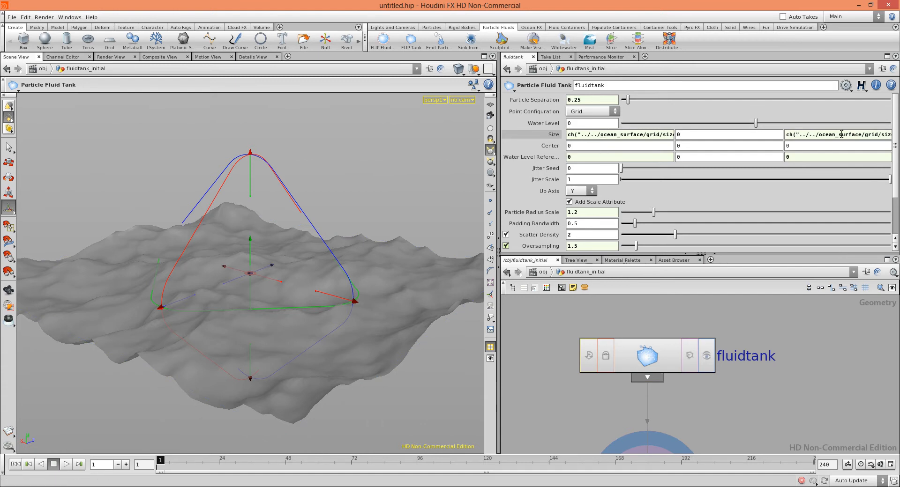
pyautogui.press('Escape')
pyautogui.moveTo(254, 299); pyautogui.dragTo(149, 265)
pyautogui.press('Return')
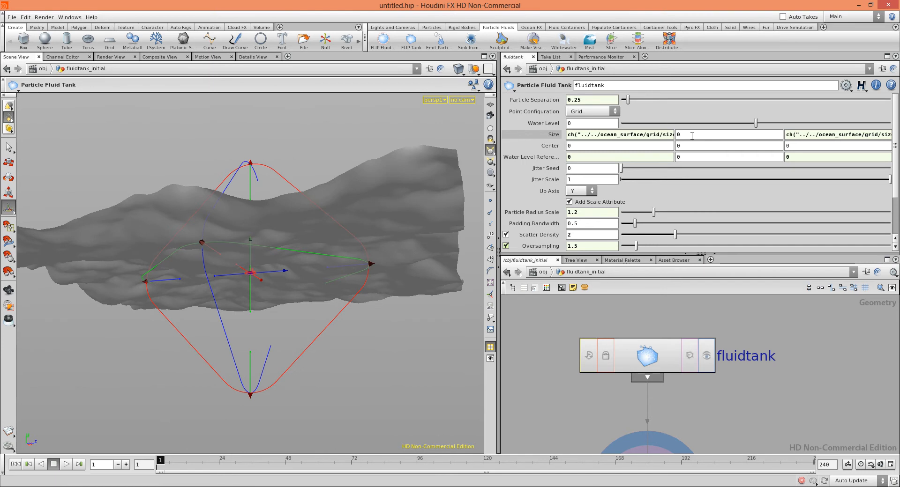
# Set the fluidtank node's Y size to 5.
pyautogui.click(675, 136)
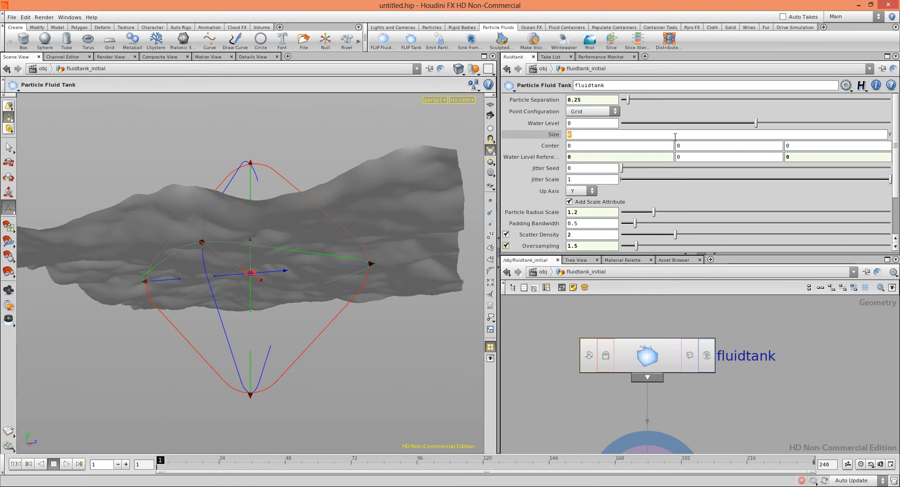
pyautogui.write('5')
pyautogui.press('Return')
pyautogui.press('Escape')
pyautogui.moveTo(257, 263)
pyautogui.mouseDown()
pyautogui.moveTo(245, 297)
pyautogui.moveTo(250, 328)
pyautogui.moveTo(248, 265)
pyautogui.moveTo(343, 266)
pyautogui.moveTo(298, 334)
pyautogui.moveTo(272, 332)
pyautogui.moveTo(291, 256)
pyautogui.moveTo(280, 239)
pyautogui.mouseUp()
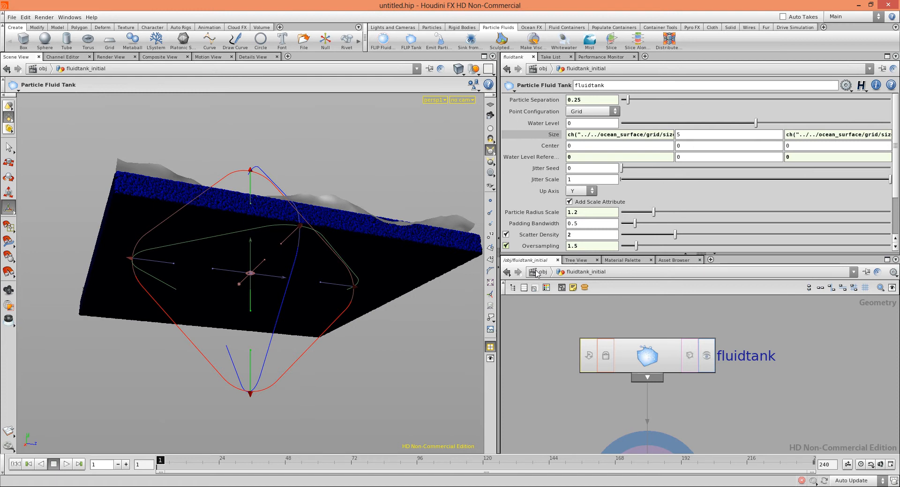
# Open ocean_surface and set the grid's size to 10 by 20 to test the linked tank dimensions.
pyautogui.click(539, 273)
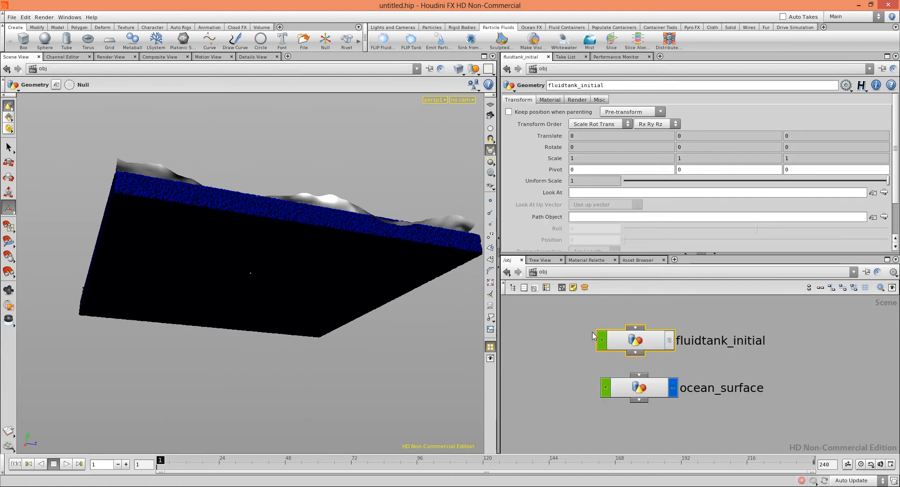
pyautogui.click(632, 394)
pyautogui.doubleClick(632, 394)
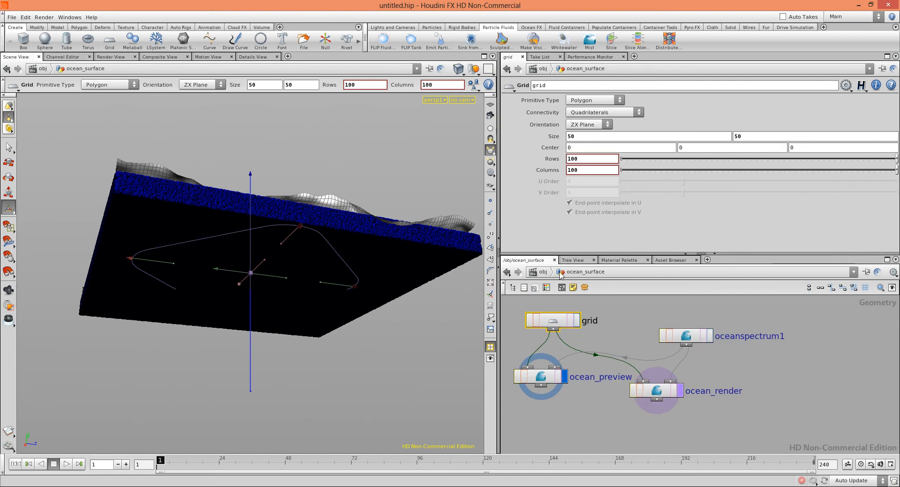
pyautogui.moveTo(586, 138); pyautogui.dragTo(554, 140)
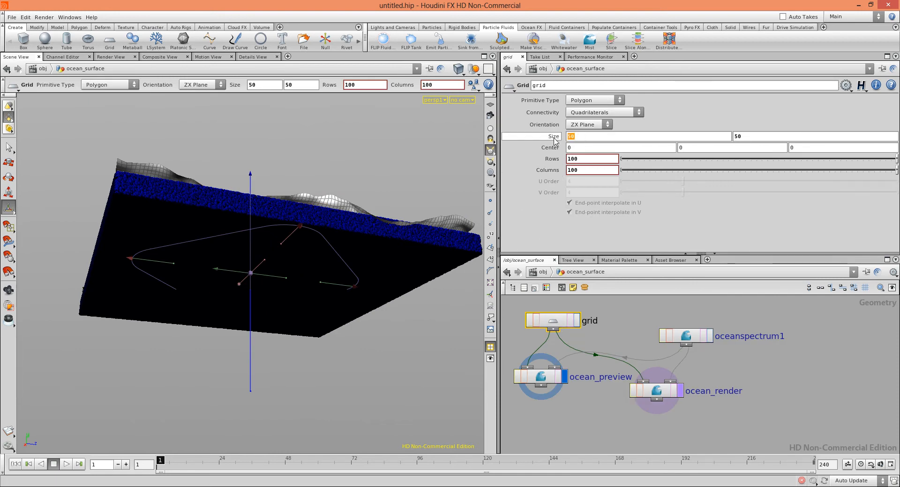
pyautogui.write('10')
pyautogui.press('Tab')
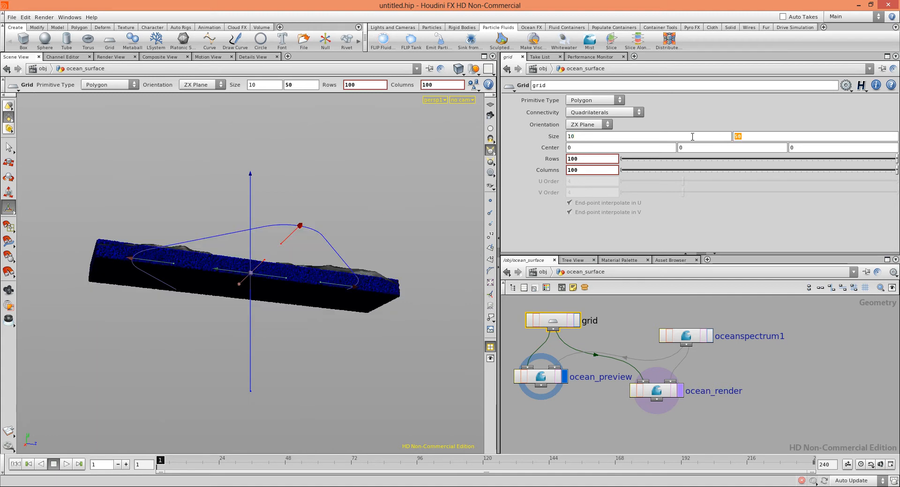
pyautogui.press('Return')
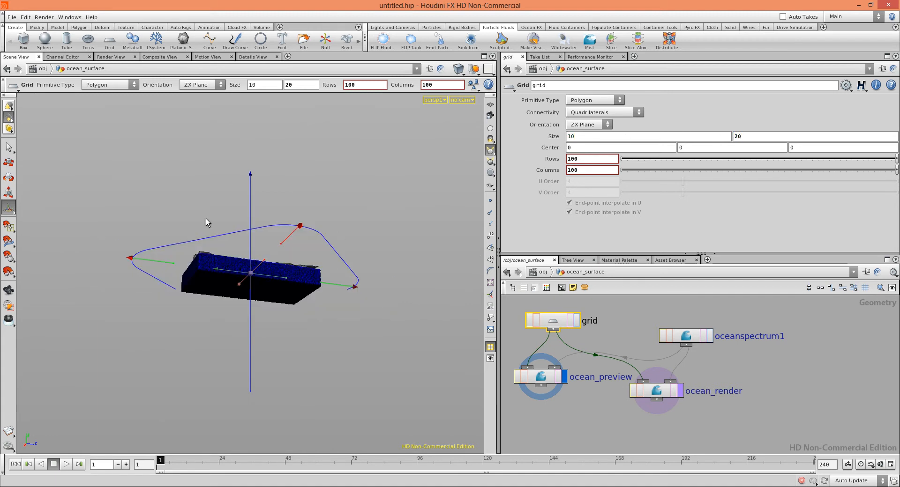
pyautogui.press('Escape')
pyautogui.moveTo(206, 218); pyautogui.dragTo(216, 325)
pyautogui.scroll(10, 216, 325)
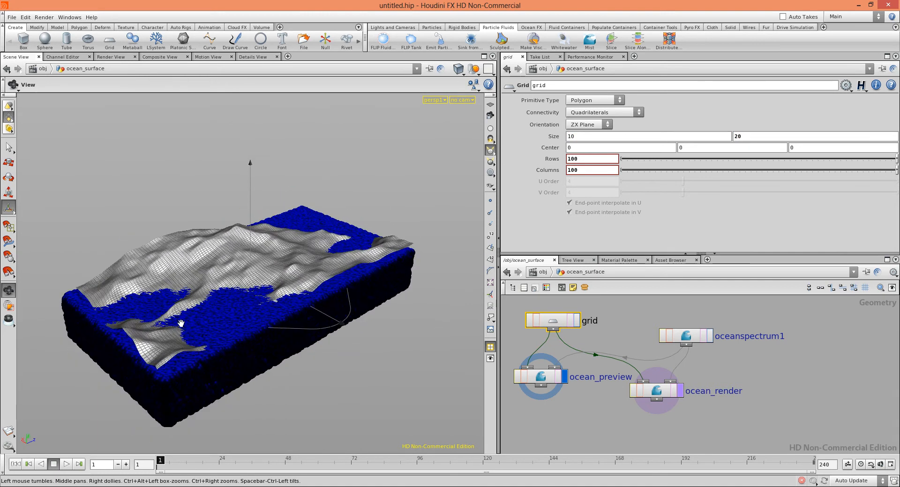
pyautogui.press('Return')
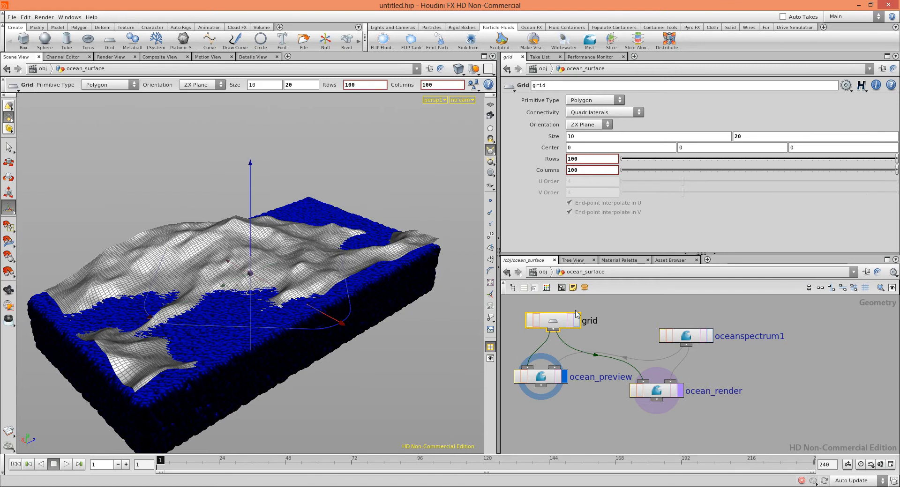
# Return to the obj network, find the AutoDopNetwork node and open its network.
pyautogui.click(542, 273)
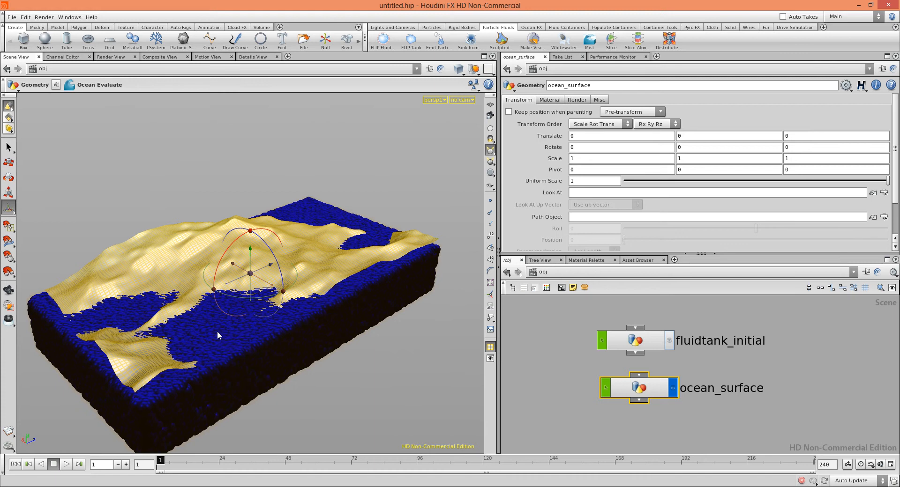
pyautogui.scroll(-5, 615, 360)
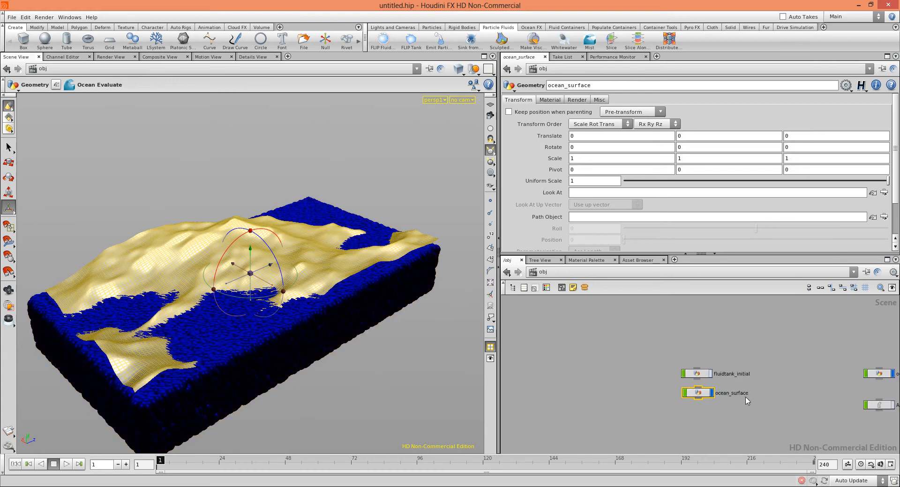
pyautogui.moveTo(616, 361); pyautogui.dragTo(516, 336, button='middle')
pyautogui.moveTo(660, 355); pyautogui.dragTo(518, 361)
pyautogui.moveTo(624, 355); pyautogui.dragTo(720, 362, button='middle')
pyautogui.scroll(4, 648, 378)
pyautogui.moveTo(612, 381); pyautogui.dragTo(678, 424, button='middle')
pyautogui.moveTo(647, 403); pyautogui.dragTo(600, 408)
pyautogui.doubleClick(599, 406)
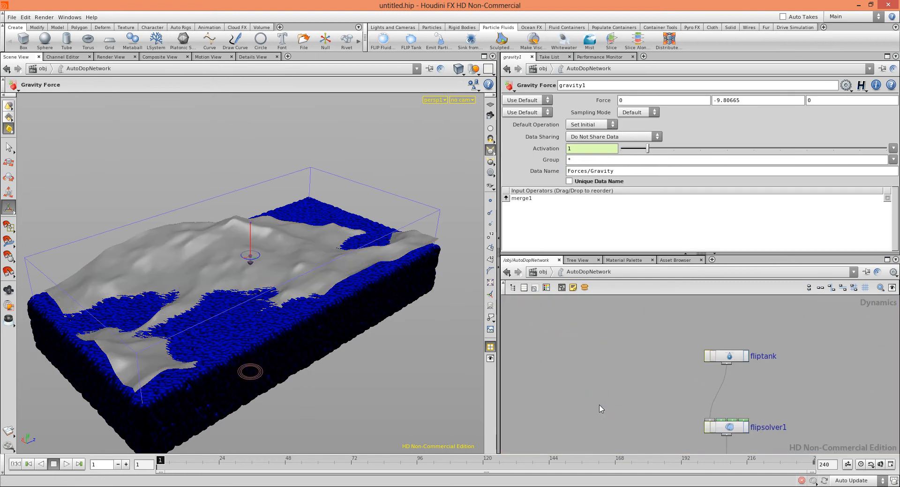
pyautogui.scroll(-5, 659, 398)
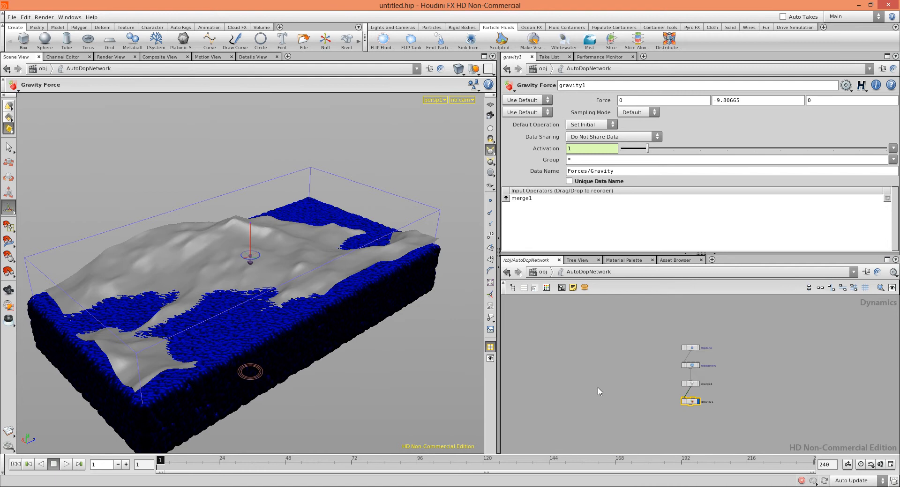
# Set the fliptank node's particle separation to 0.35.
pyautogui.scroll(5, 683, 364)
pyautogui.click(685, 331)
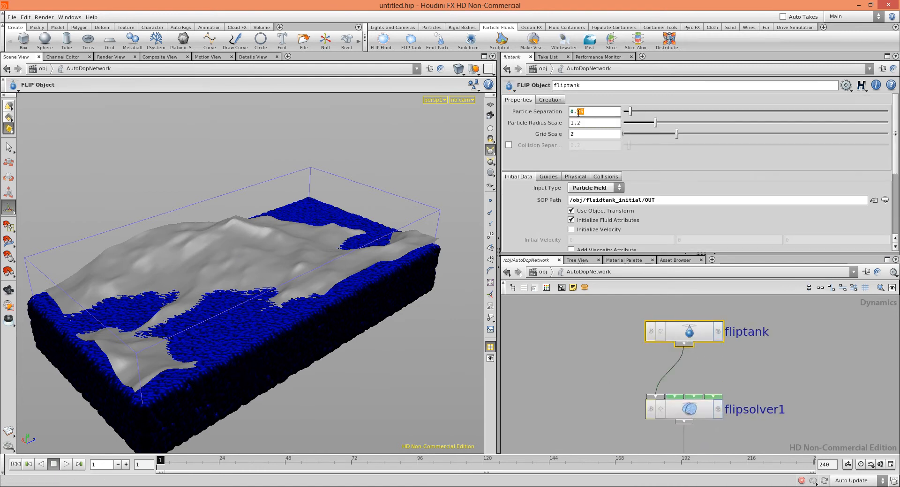
pyautogui.write('15')
pyautogui.press('Return')
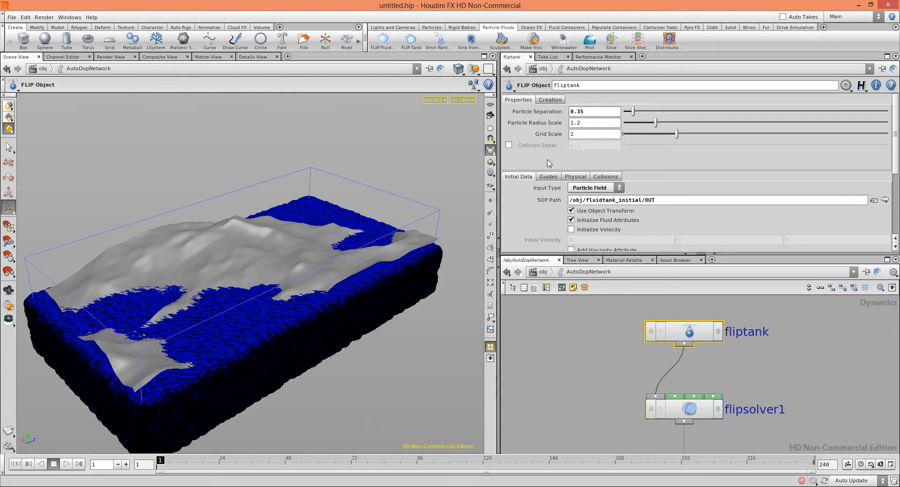
# Return to the obj network and play the simulation to check how the ocean surface and tank behave together.
pyautogui.click(541, 271)
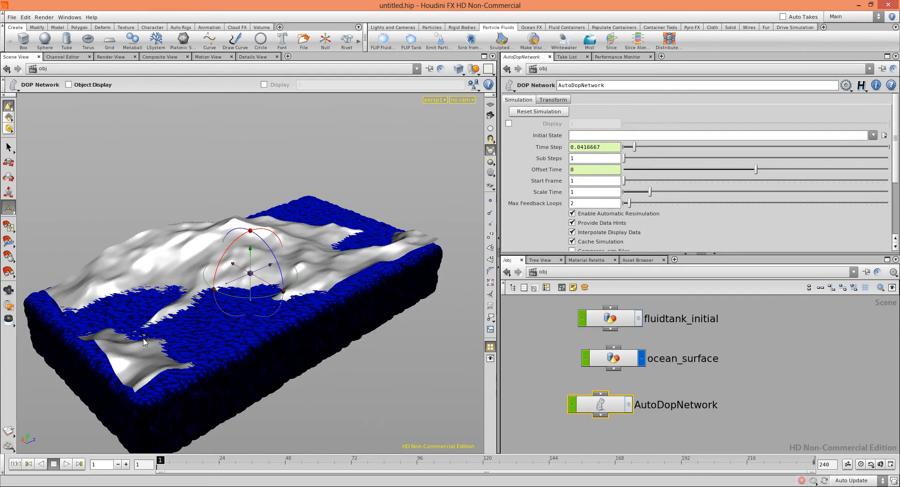
pyautogui.click(67, 464)
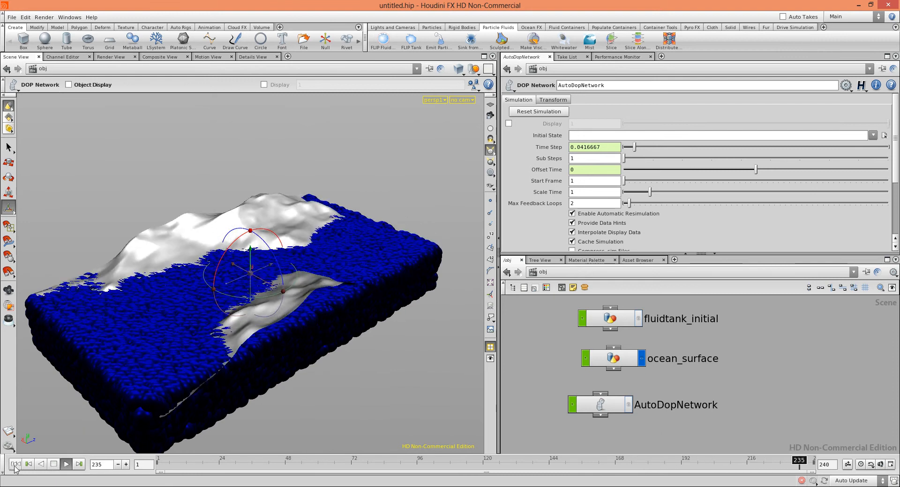
pyautogui.click(53, 463)
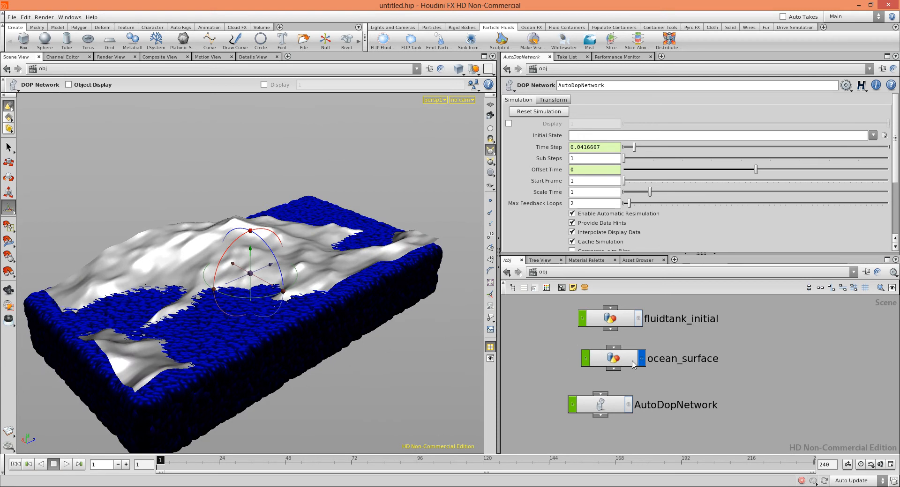
# Inside ocean_surface, enable the Velocity volume on the ocean_preview node and reposition ocean_preview and ocean_render in the network.
pyautogui.doubleClick(609, 361)
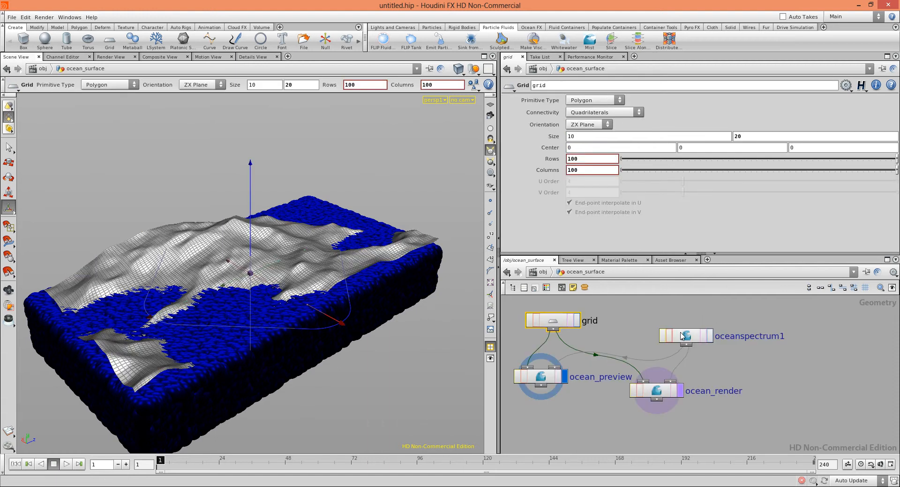
pyautogui.click(685, 340)
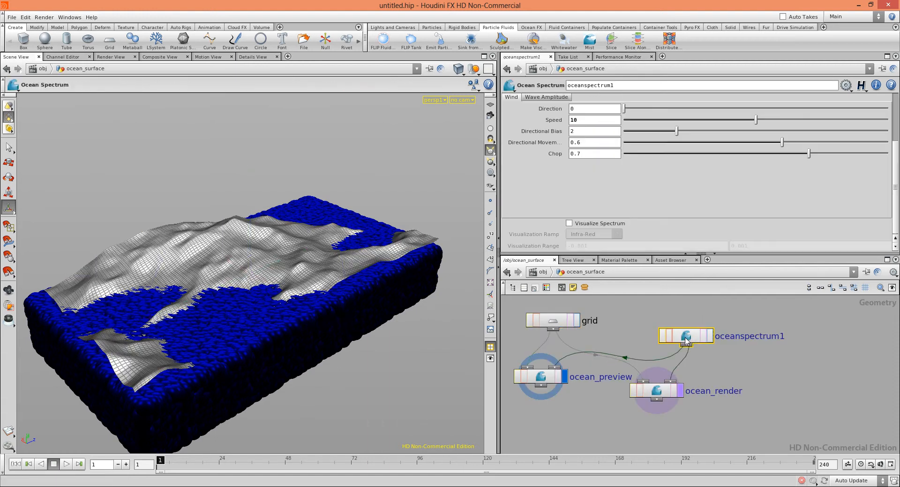
pyautogui.scroll(5, 579, 180)
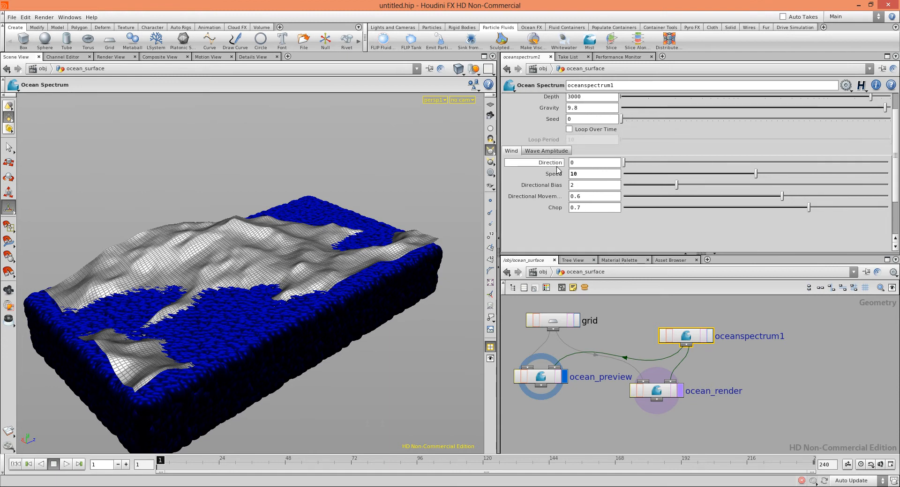
pyautogui.click(541, 379)
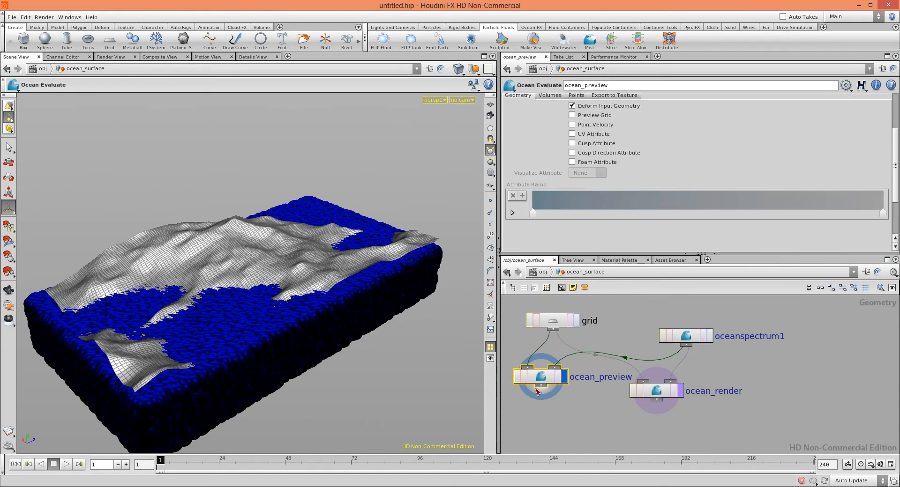
pyautogui.moveTo(541, 383); pyautogui.dragTo(533, 419)
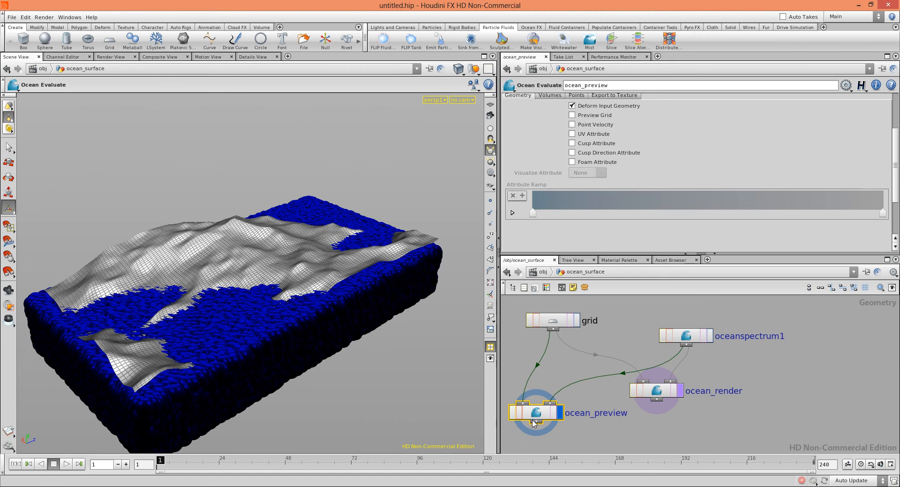
pyautogui.scroll(3, 593, 176)
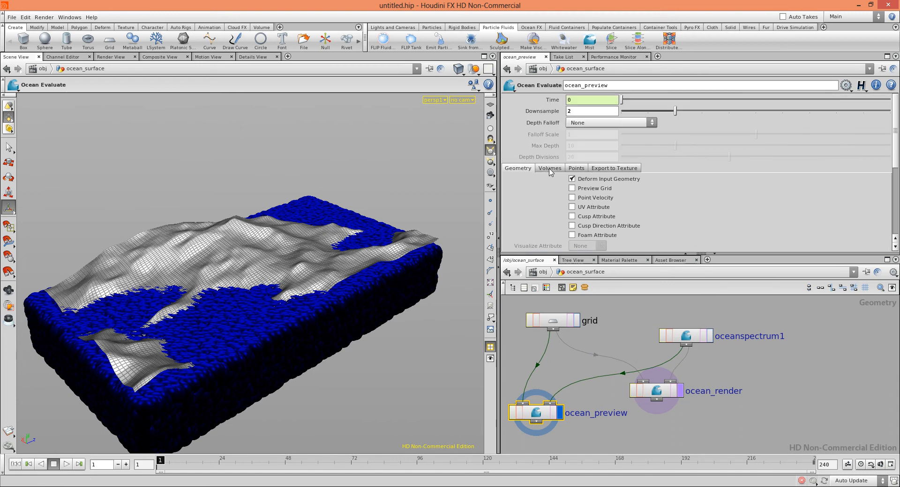
pyautogui.click(550, 168)
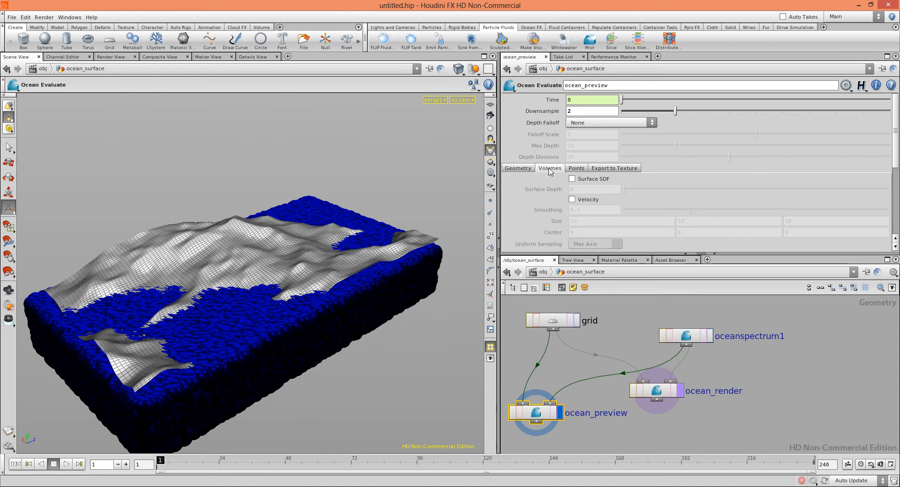
pyautogui.click(572, 201)
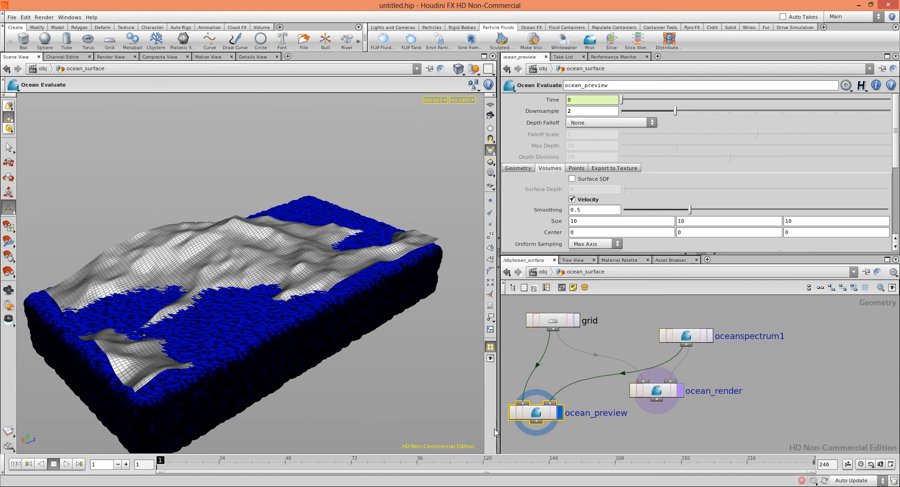
pyautogui.moveTo(518, 407); pyautogui.dragTo(519, 386)
pyautogui.moveTo(650, 395); pyautogui.dragTo(659, 413)
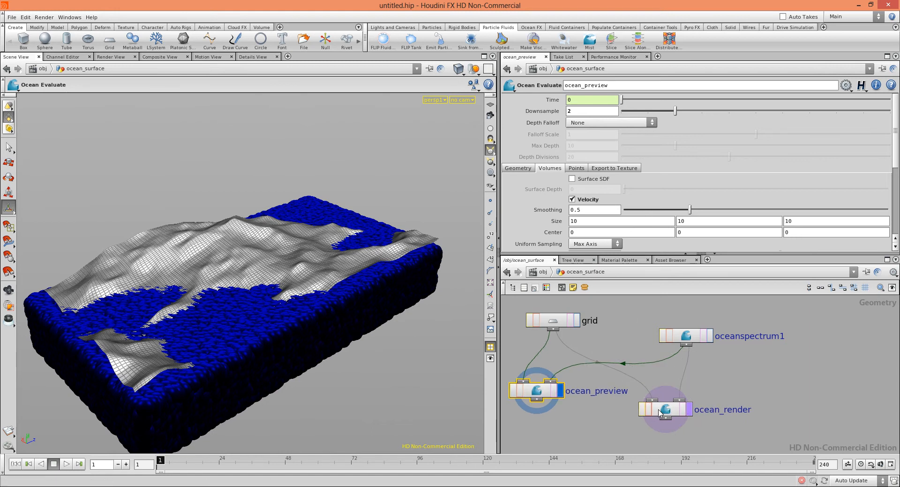
# Examine the ocean_preview node's volume sampling, Rest Volumes and Foam Solver settings.
pyautogui.scroll(-3, 557, 189)
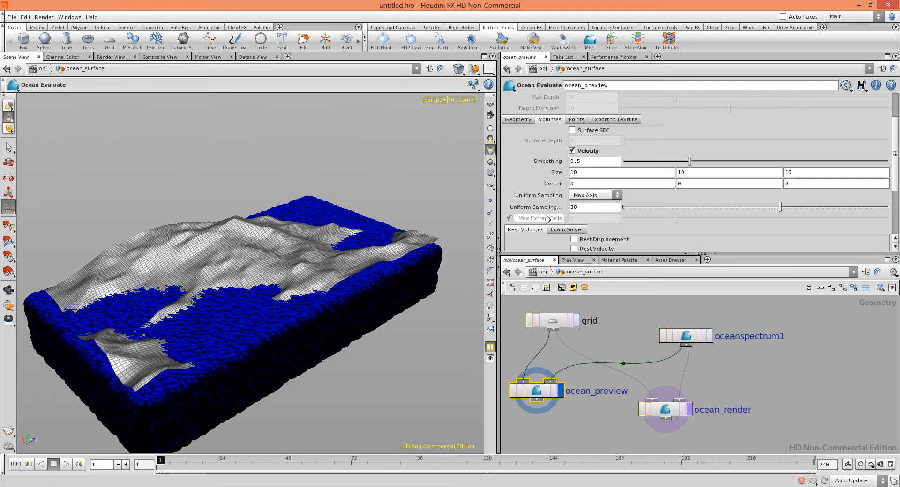
pyautogui.scroll(-3, 563, 208)
pyautogui.scroll(3, 561, 210)
pyautogui.click(559, 231)
pyautogui.click(526, 230)
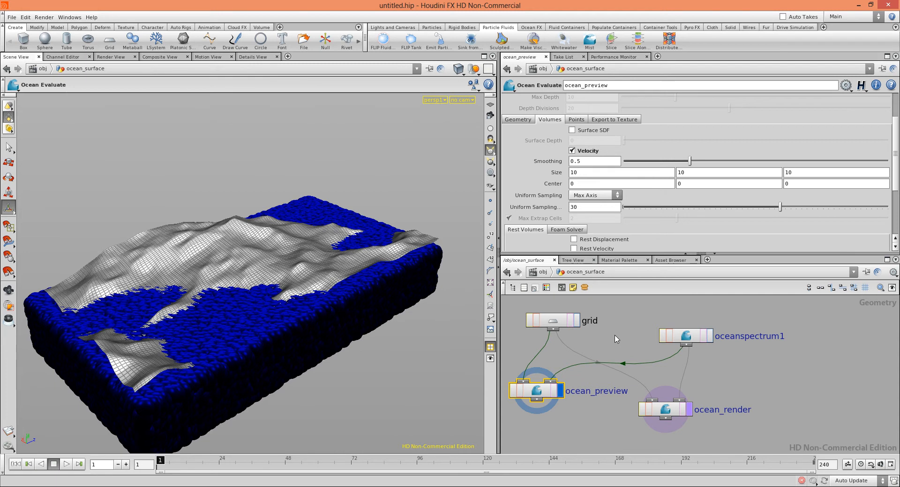
pyautogui.click(558, 230)
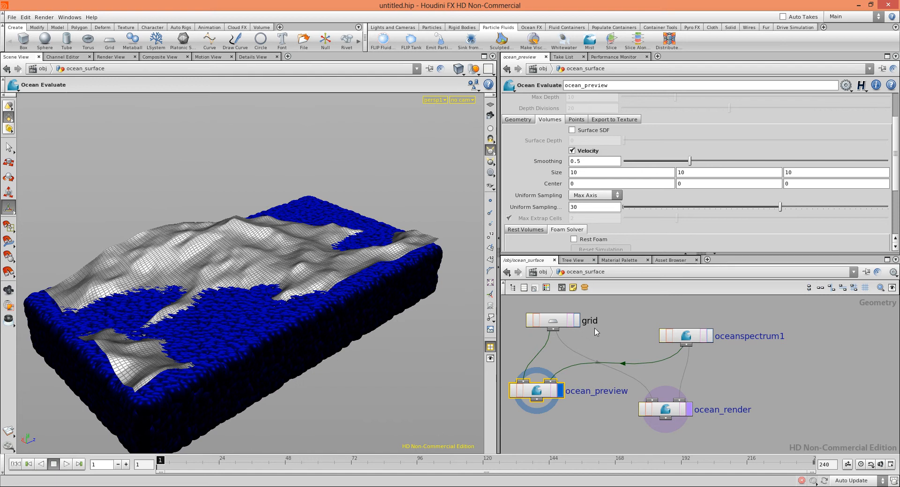
# Open the AutoDopNetwork and move the fliptank node aside to make room above flipsolver1's inputs.
pyautogui.click(541, 272)
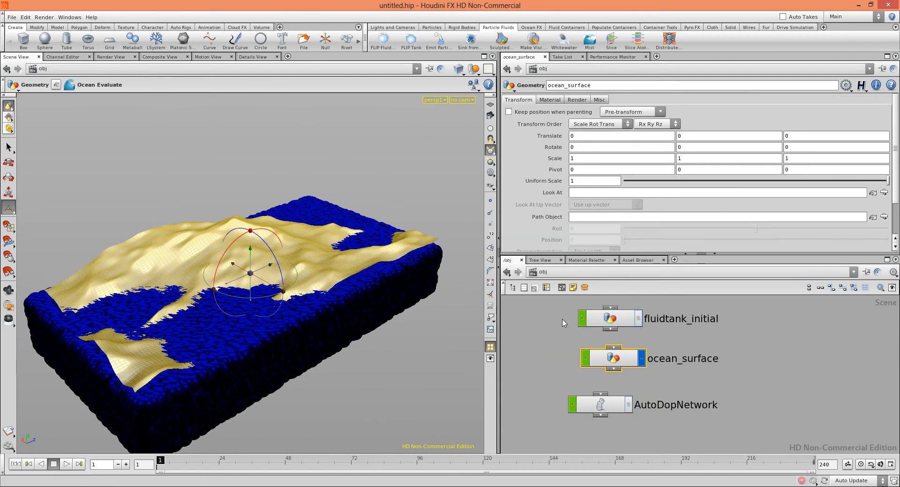
pyautogui.doubleClick(601, 407)
pyautogui.moveTo(684, 336); pyautogui.dragTo(582, 334)
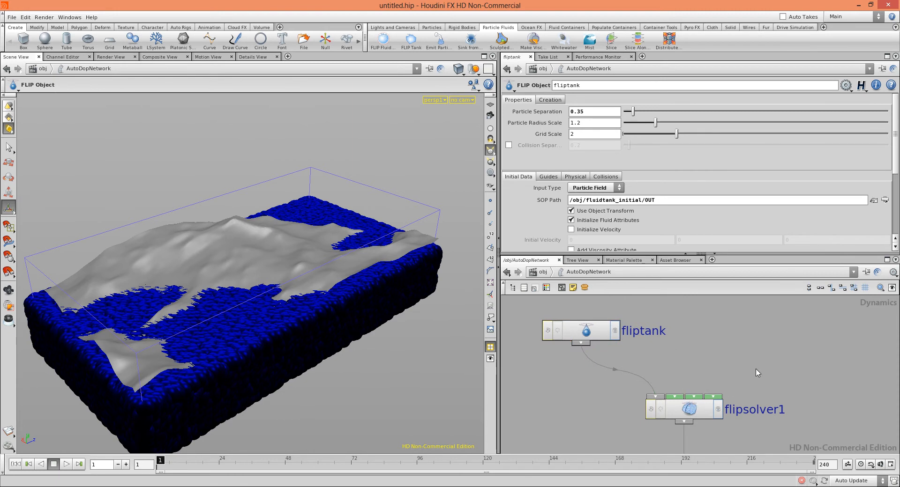
pyautogui.scroll(3, 753, 371)
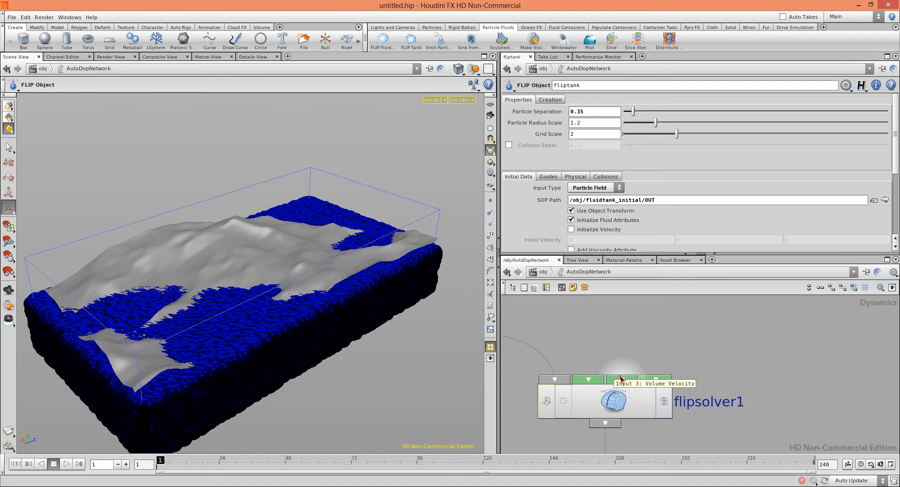
pyautogui.scroll(-5, 636, 340)
pyautogui.moveTo(636, 340); pyautogui.dragTo(633, 366, button='middle')
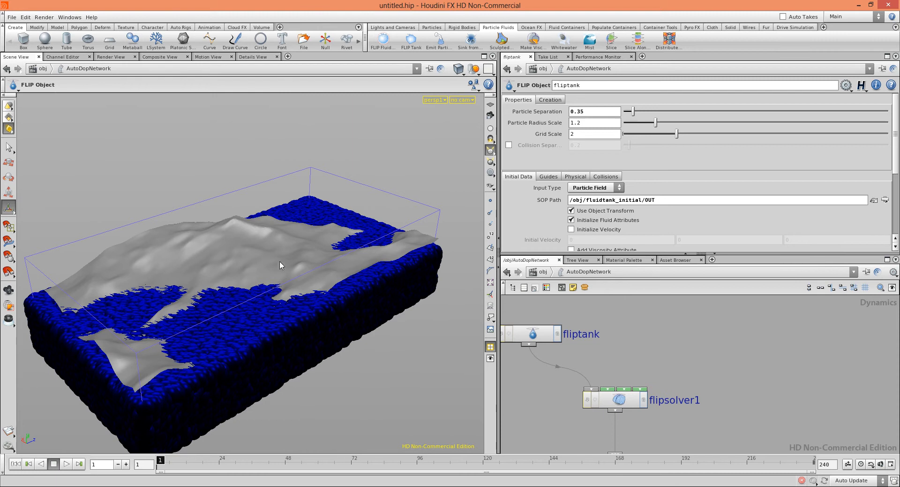
# Add a Source Volume node and connect it to flipsolver1's Volume Velocity input.
pyautogui.press('Tab')
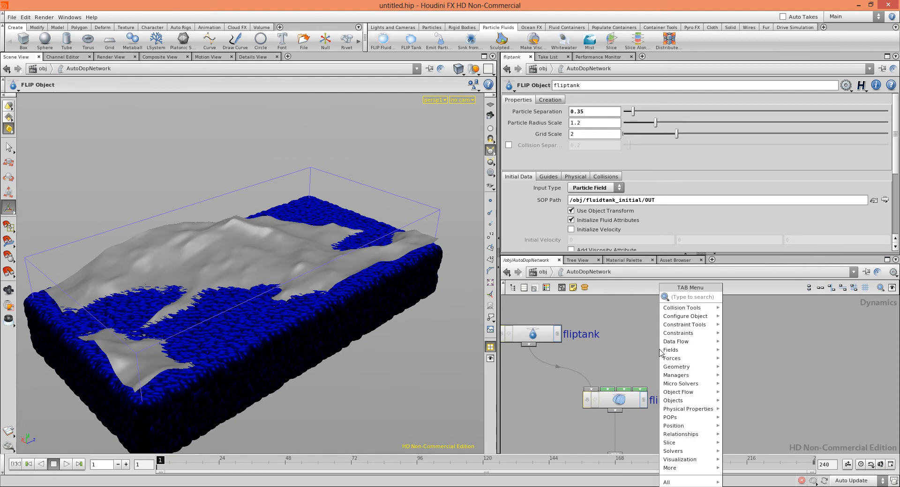
pyautogui.write('source')
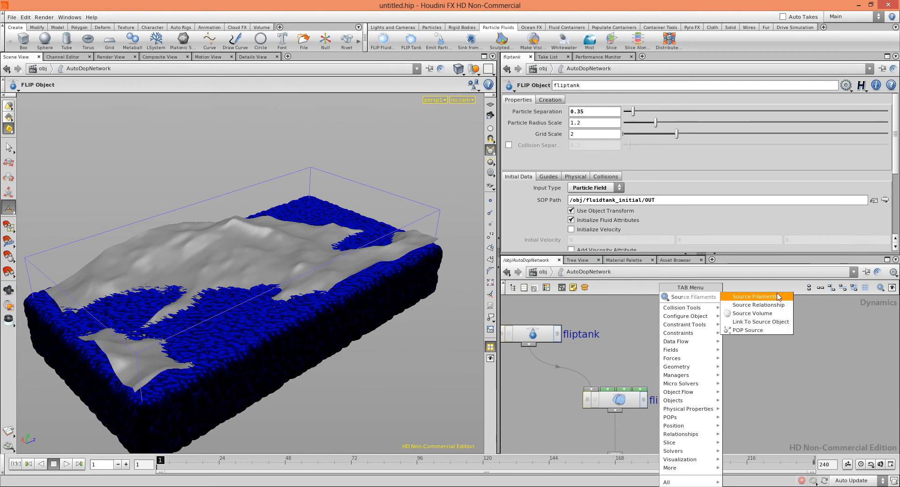
pyautogui.click(760, 322)
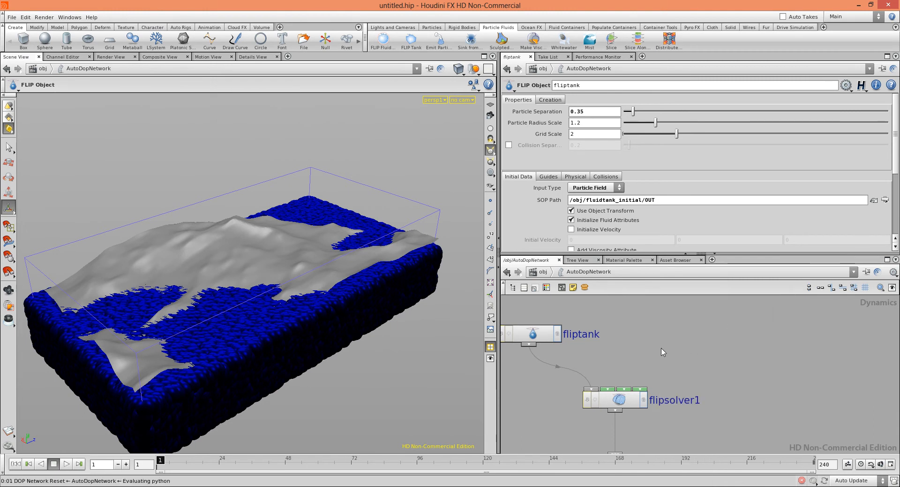
pyautogui.click(662, 352)
pyautogui.moveTo(663, 344); pyautogui.dragTo(623, 390)
pyautogui.scroll(3, 683, 370)
pyautogui.moveTo(681, 370); pyautogui.dragTo(798, 373, button='middle')
pyautogui.scroll(-2, 802, 377)
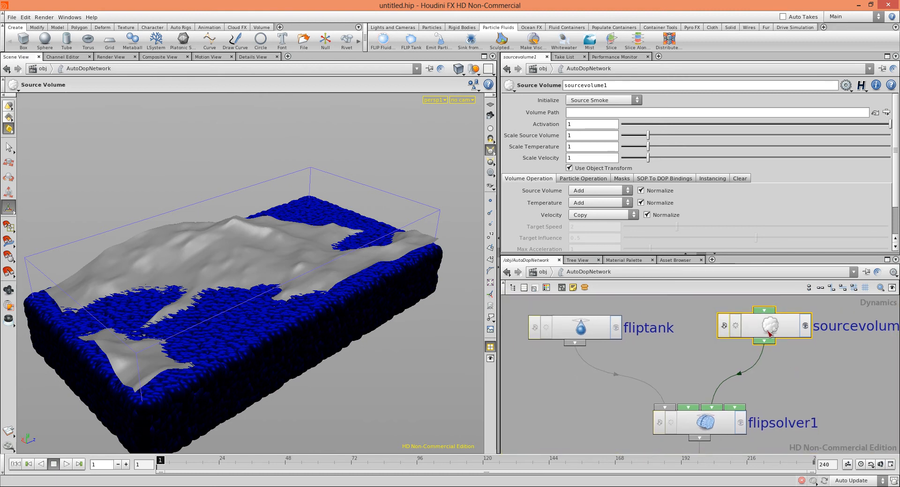
# Set the source volume's Volume Path to /obj/ocean_surface/ocean_preview.
pyautogui.click(886, 113)
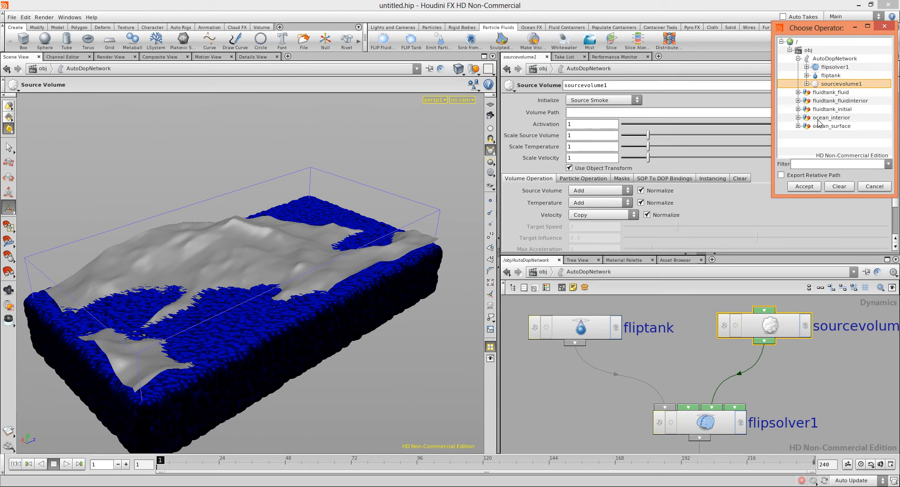
pyautogui.click(797, 126)
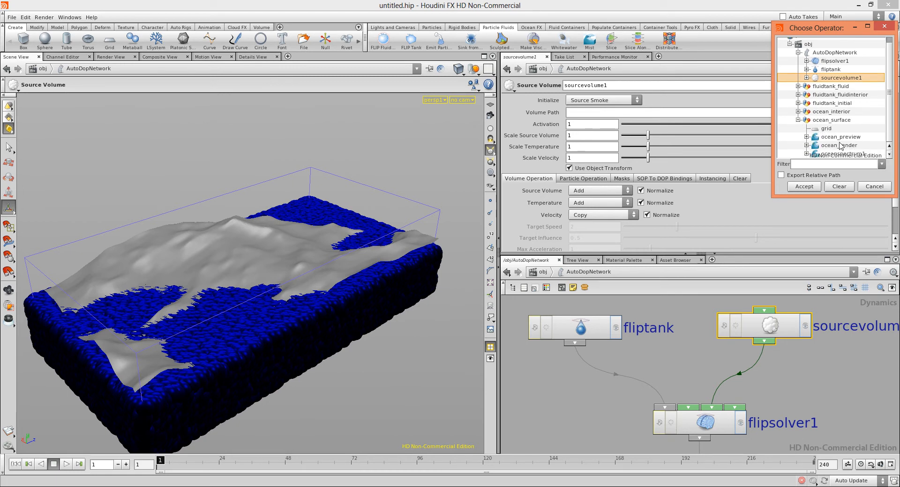
pyautogui.click(841, 138)
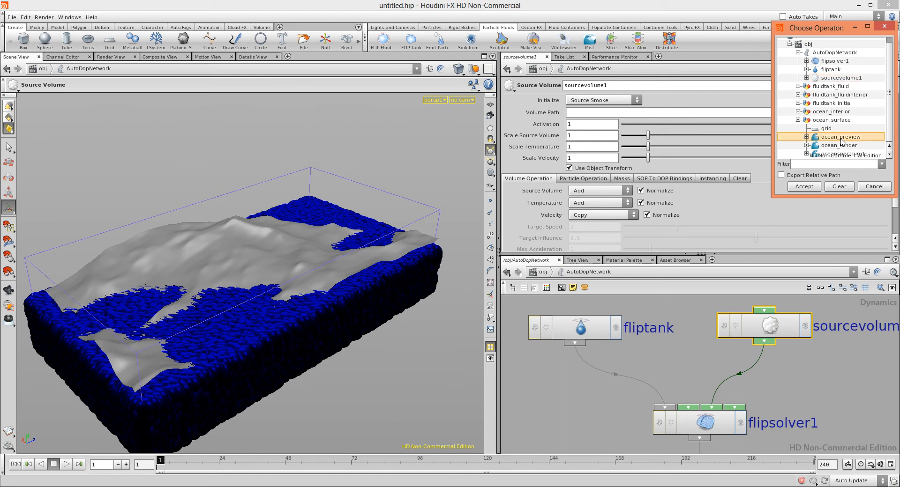
pyautogui.click(808, 188)
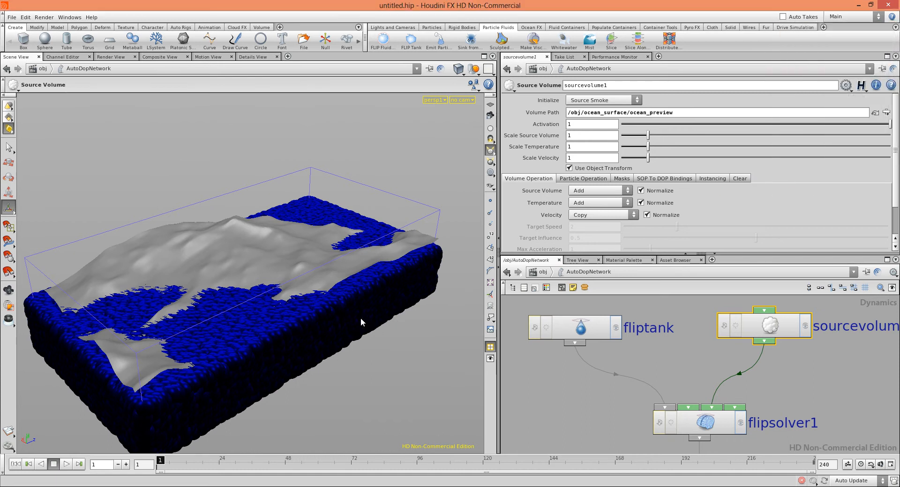
# Play the simulation to check how the ocean velocity drives the tank particles, and stop it.
pyautogui.click(66, 464)
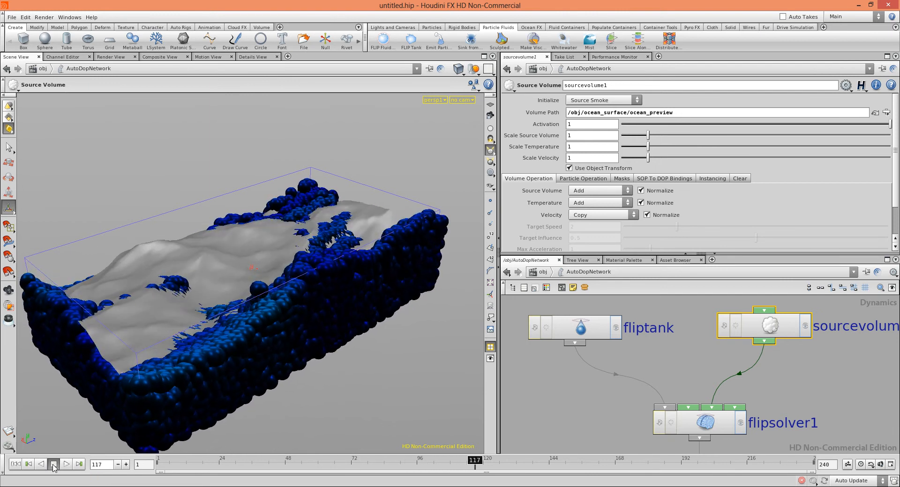
pyautogui.click(53, 465)
pyautogui.click(683, 369)
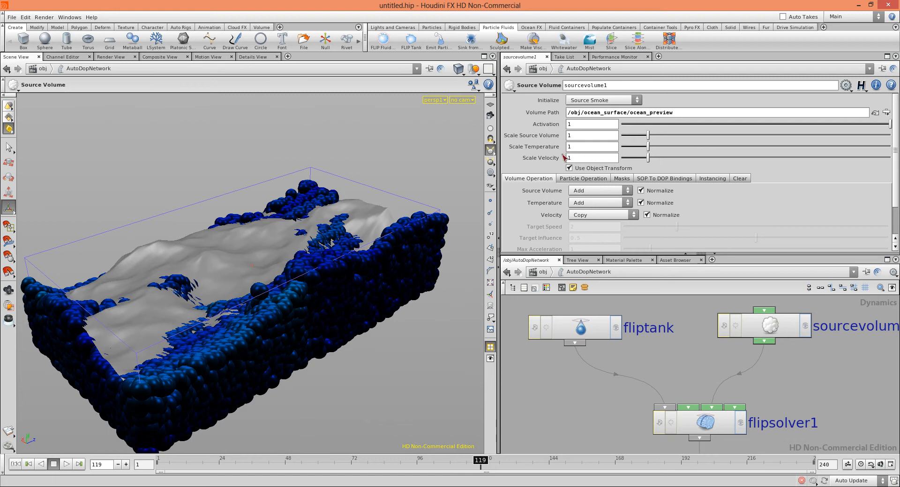
# Set the source volume node's Scale Velocity to 0.5.
pyautogui.click(765, 324)
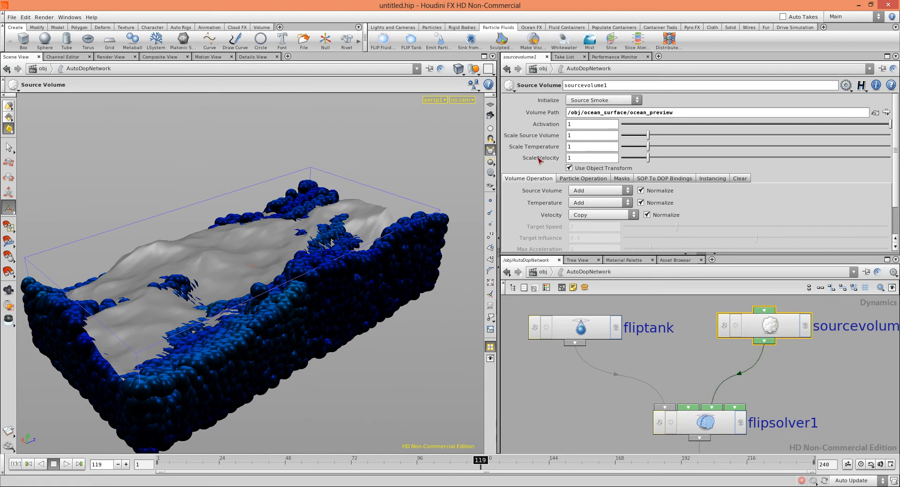
pyautogui.moveTo(579, 160); pyautogui.dragTo(543, 164)
pyautogui.write('0.5')
pyautogui.press('Return')
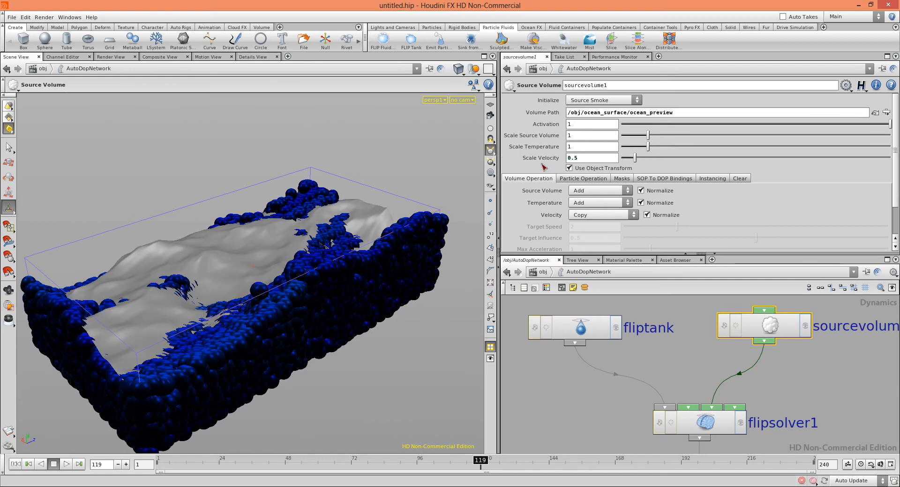
# Set the source volume's Source Volume and Temperature operations to None and rewind to the first frame.
pyautogui.click(594, 192)
pyautogui.click(579, 267)
pyautogui.click(582, 204)
pyautogui.click(580, 279)
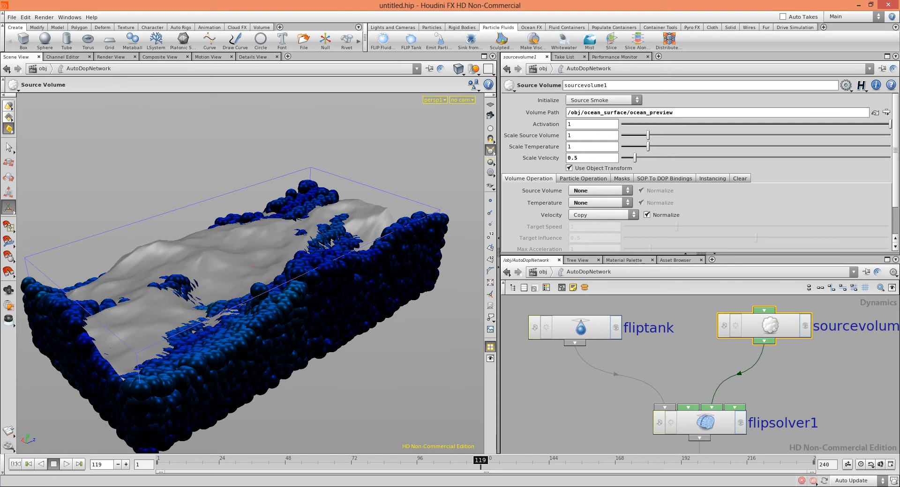
pyautogui.click(18, 465)
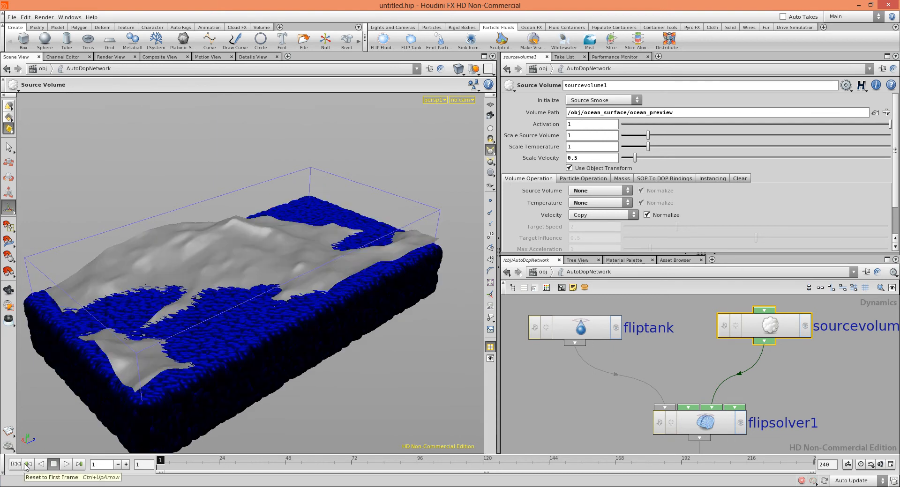
# Play the simulation twice from the first frame to compare the tank particles with the ocean surface, and stop it.
pyautogui.click(66, 465)
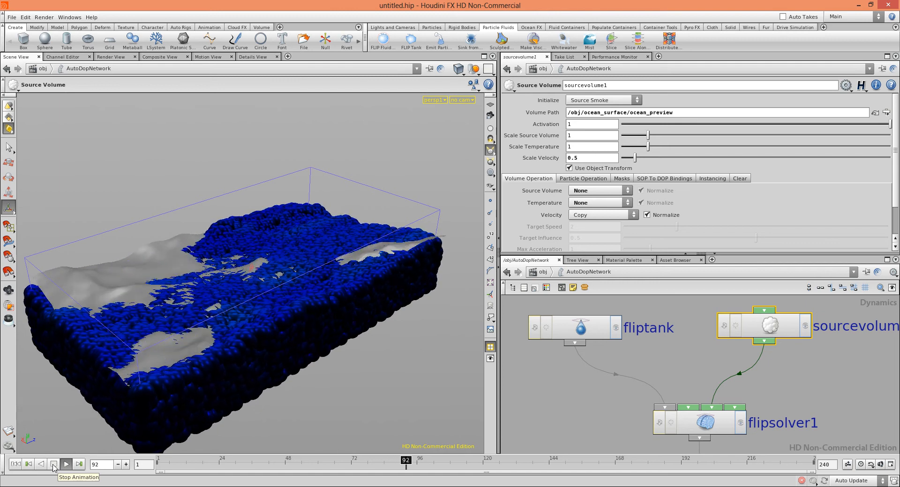
pyautogui.click(54, 465)
pyautogui.click(16, 464)
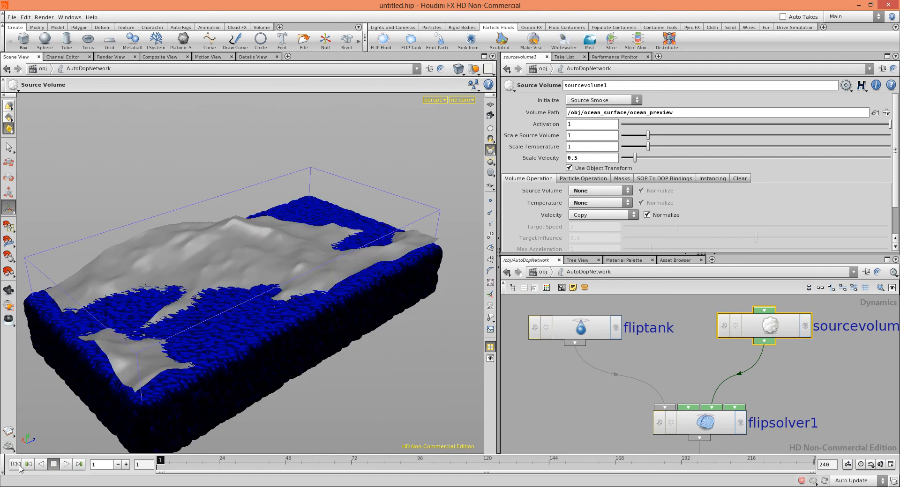
pyautogui.click(66, 465)
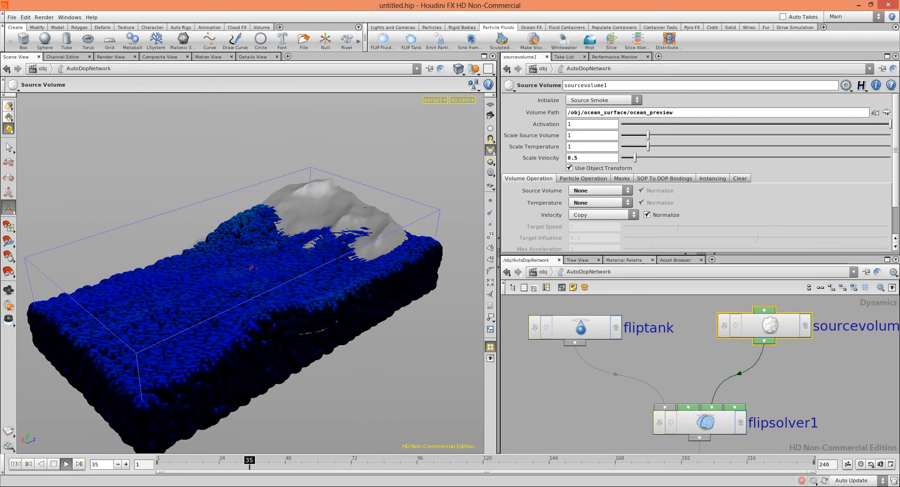
pyautogui.click(57, 463)
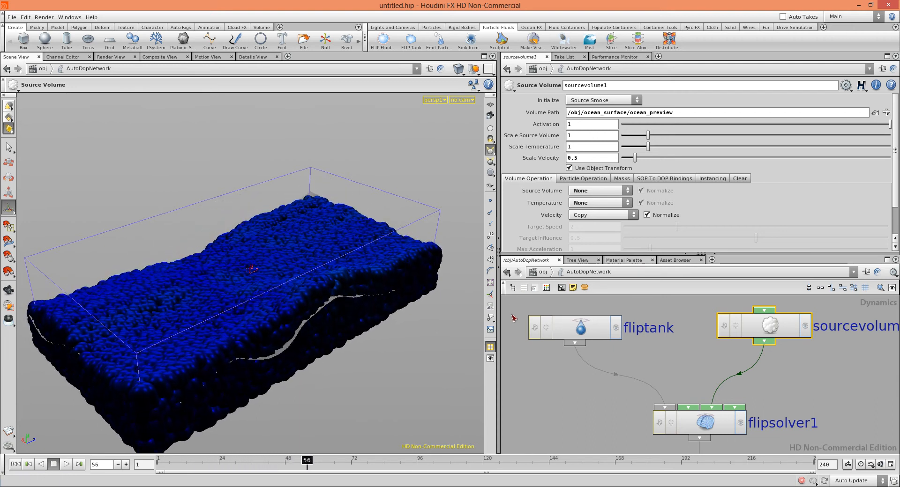
# Hide the ocean_surface object at the scene level and go back inside AutoDopNetwork.
pyautogui.click(541, 272)
pyautogui.click(641, 360)
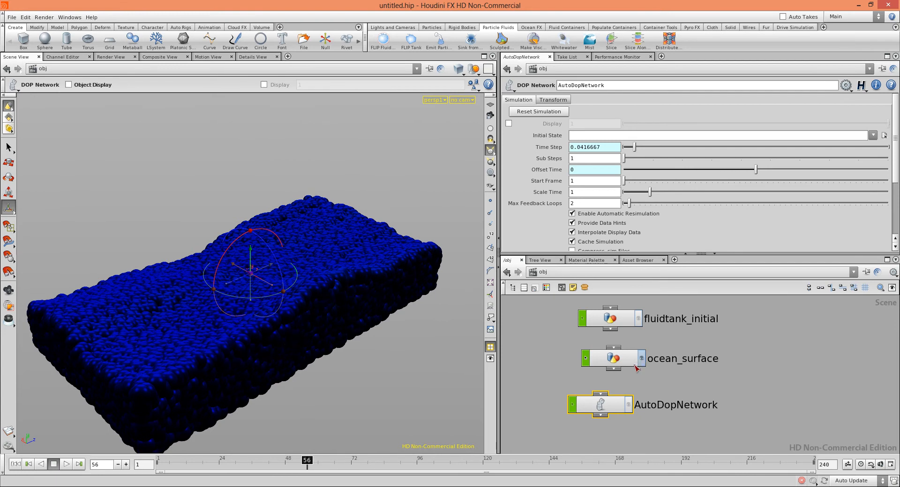
pyautogui.doubleClick(605, 406)
# Examine the wave shape of the tank particles from several angles.
pyautogui.keyDown('alt'); pyautogui.moveTo(155, 323); pyautogui.dragTo(260, 260); pyautogui.keyUp('alt')
pyautogui.moveTo(260, 260); pyautogui.dragTo(342, 295, button='right')
pyautogui.moveTo(341, 296); pyautogui.dragTo(399, 299)
pyautogui.moveTo(398, 299); pyautogui.dragTo(294, 319, button='right')
pyautogui.moveTo(293, 319); pyautogui.dragTo(311, 335)
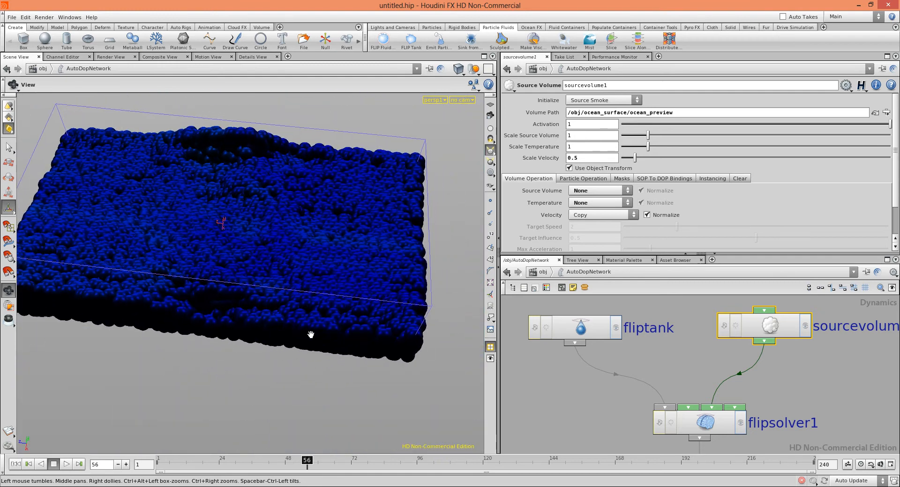
pyautogui.moveTo(233, 274); pyautogui.dragTo(193, 263)
pyautogui.moveTo(192, 263); pyautogui.dragTo(330, 296, button='right')
pyautogui.keyDown('alt'); pyautogui.moveTo(330, 296); pyautogui.dragTo(322, 309); pyautogui.keyUp('alt')
pyautogui.keyDown('alt'); pyautogui.moveTo(321, 308); pyautogui.dragTo(249, 317, button='right'); pyautogui.keyUp('alt')
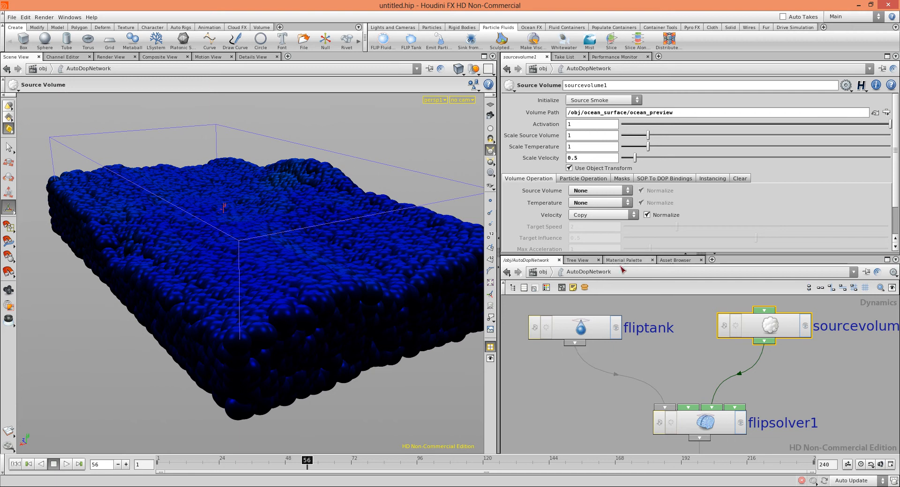
# Set the fliptank's Particle Separation to 0.2 and play the simulation from the first frame.
pyautogui.click(585, 334)
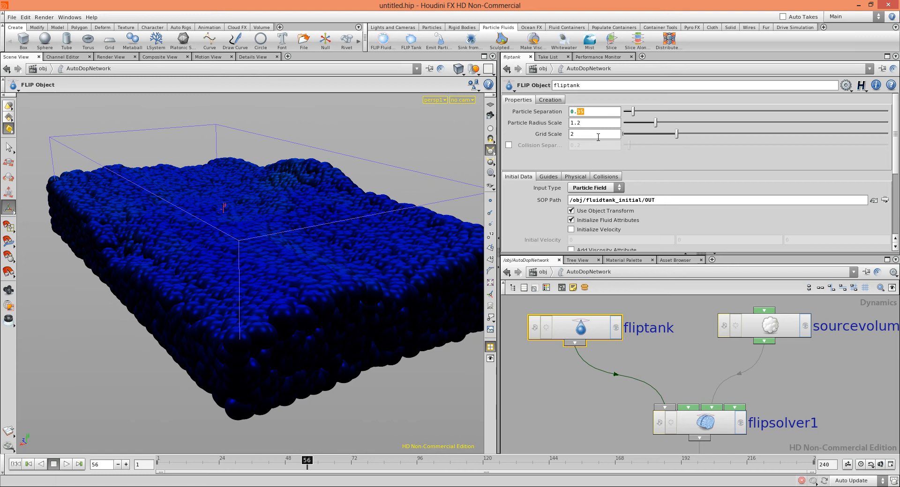
pyautogui.write('2')
pyautogui.press('Return')
pyautogui.click(28, 464)
pyautogui.click(66, 464)
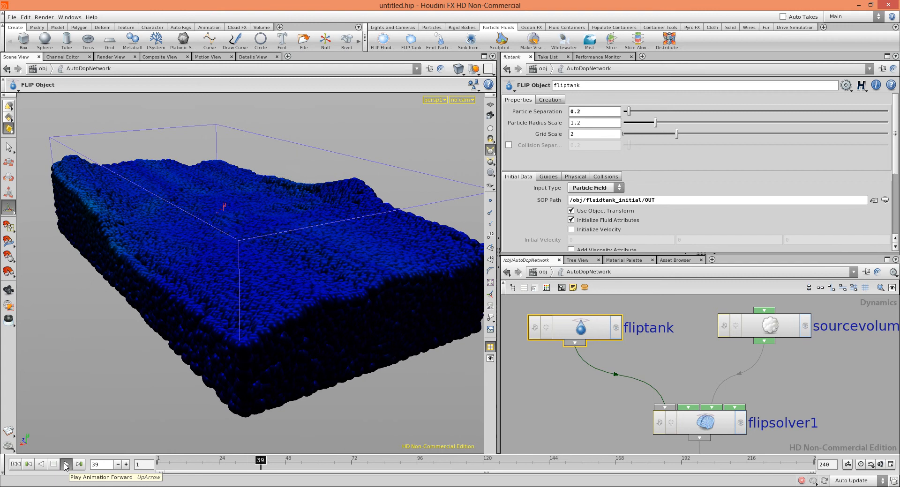
pyautogui.click(55, 465)
# Set the fliptank's Particle Separation to 0.1, play the simulation from the start, and rewind to the first frame.
pyautogui.click(28, 465)
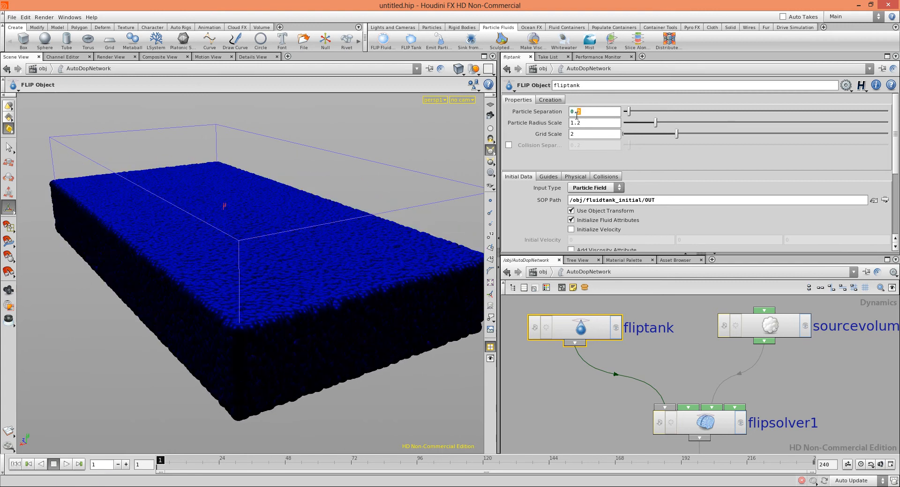
pyautogui.click(65, 465)
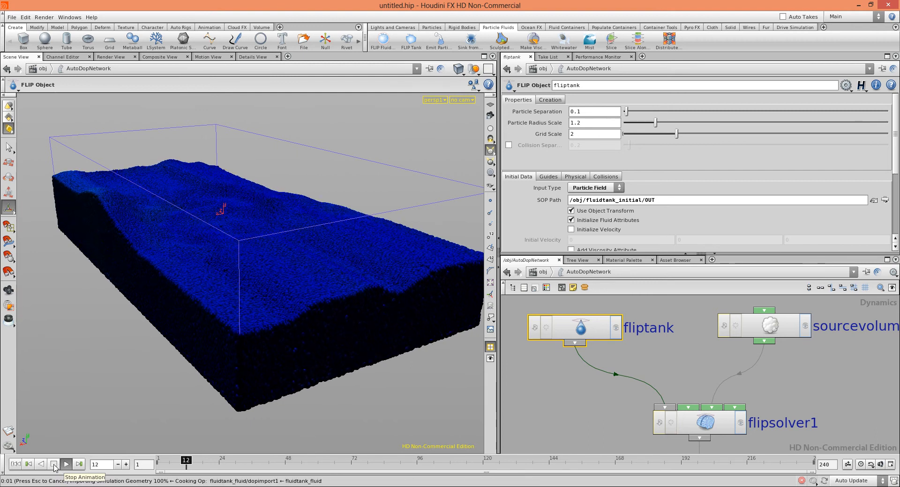
pyautogui.click(29, 464)
# Enable Initialize Velocity on the fliptank and set its Particle Separation to 0.25.
pyautogui.scroll(-3, 572, 227)
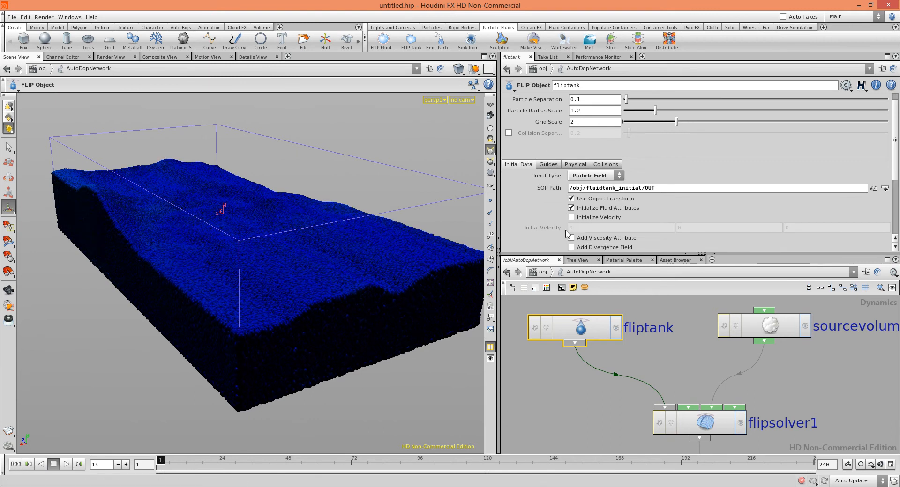
pyautogui.click(570, 193)
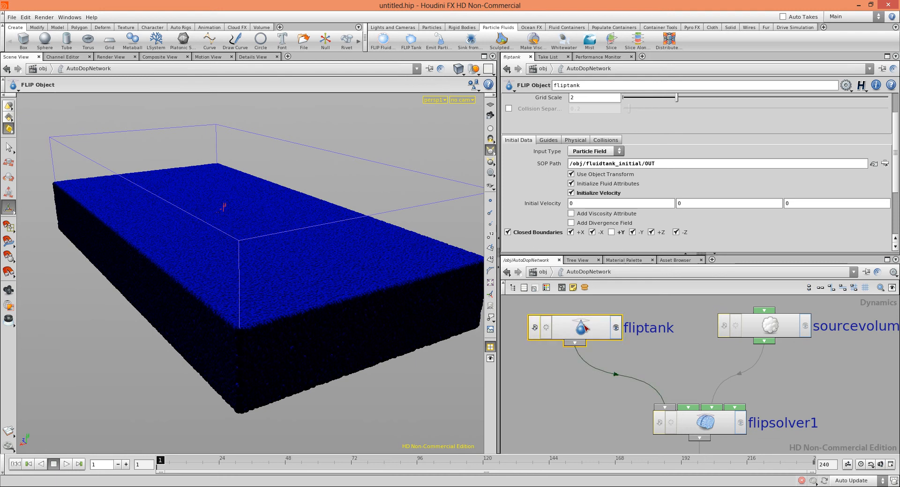
pyautogui.scroll(3, 586, 214)
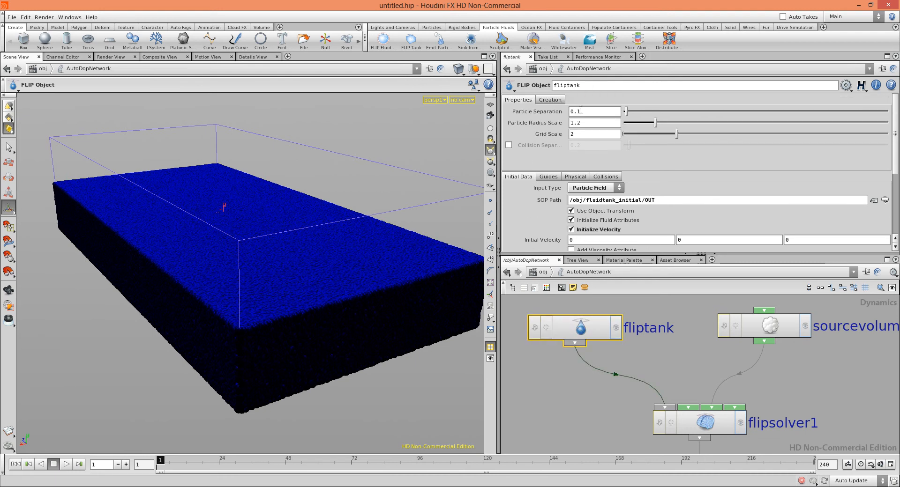
pyautogui.write('25')
pyautogui.press('Return')
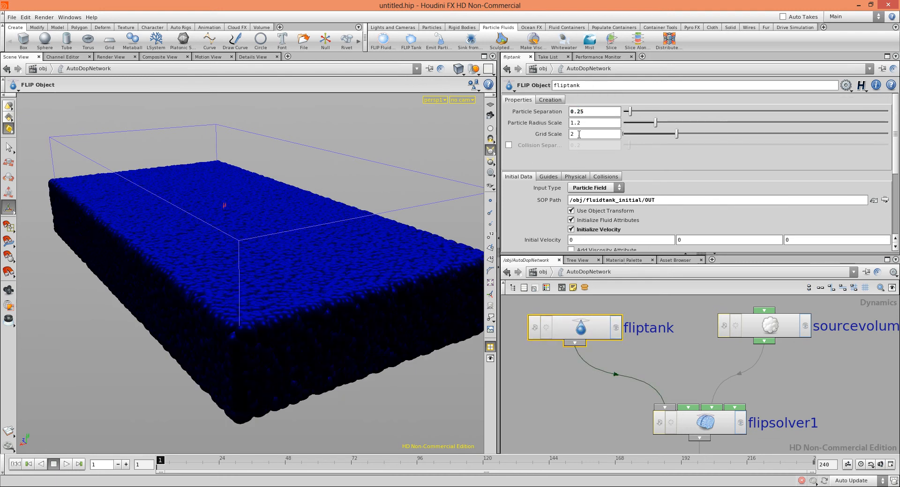
# Try an X value of 1 for the fliptank's Initial Velocity.
pyautogui.scroll(-3, 586, 160)
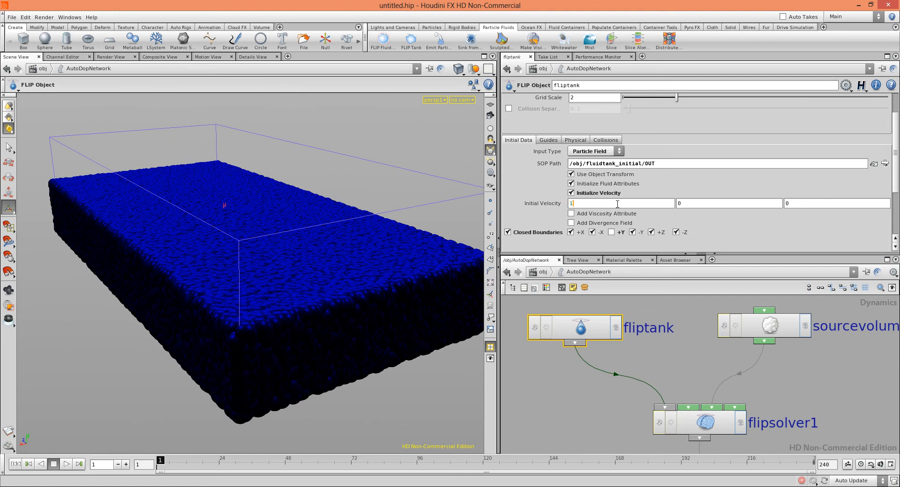
pyautogui.write('1')
pyautogui.press('Return')
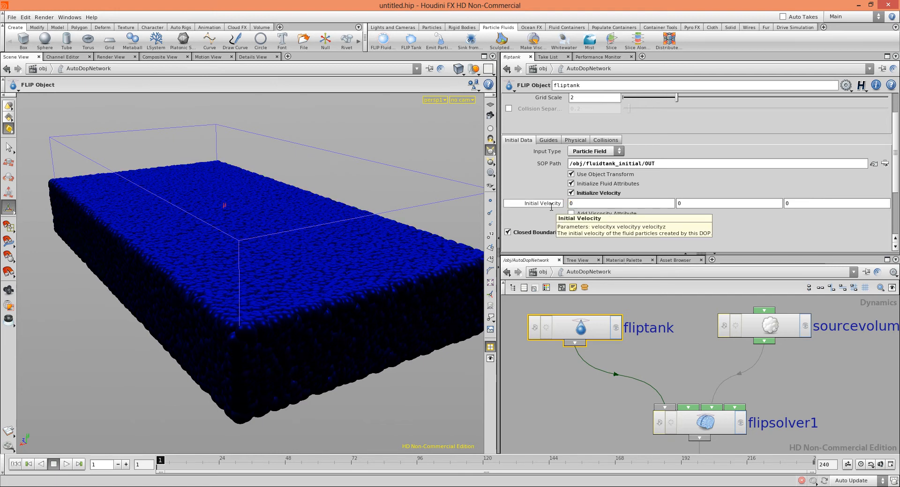
# Examine the fliptank's guide settings for velocity and particles, including the particle color ramp and visualization range.
pyautogui.click(549, 140)
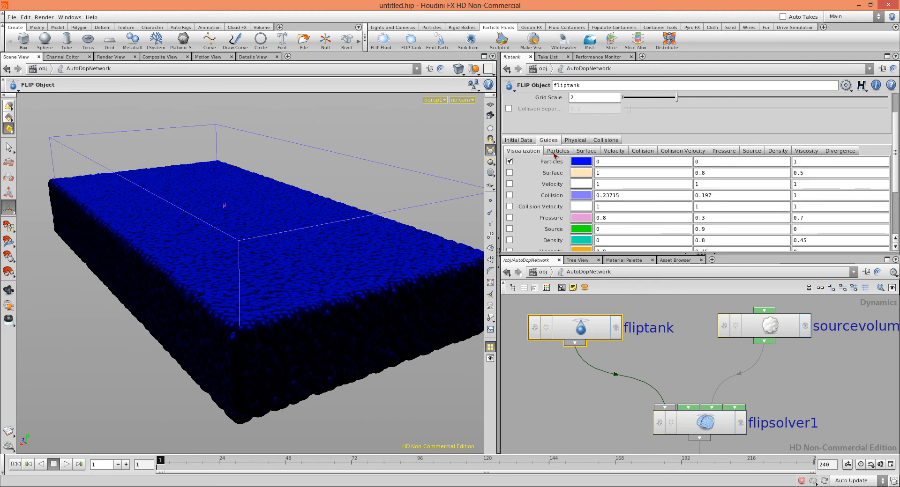
pyautogui.click(613, 150)
pyautogui.scroll(-3, 531, 187)
pyautogui.scroll(1, 532, 189)
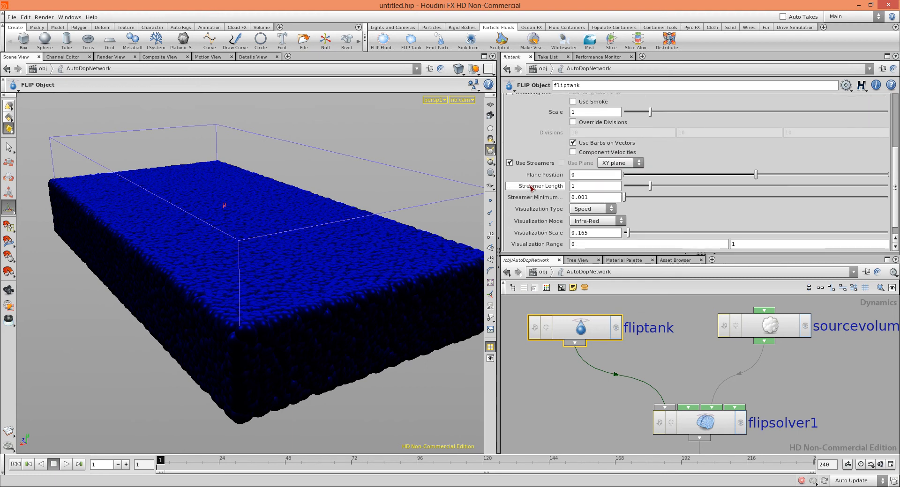
pyautogui.scroll(2, 531, 188)
pyautogui.click(534, 132)
pyautogui.click(558, 132)
pyautogui.scroll(-2, 548, 150)
pyautogui.scroll(3, 542, 161)
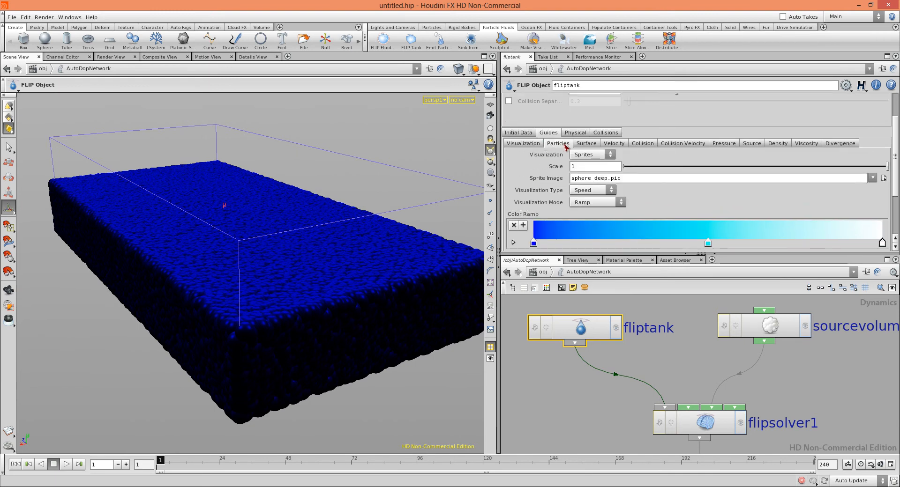
pyautogui.scroll(-3, 670, 173)
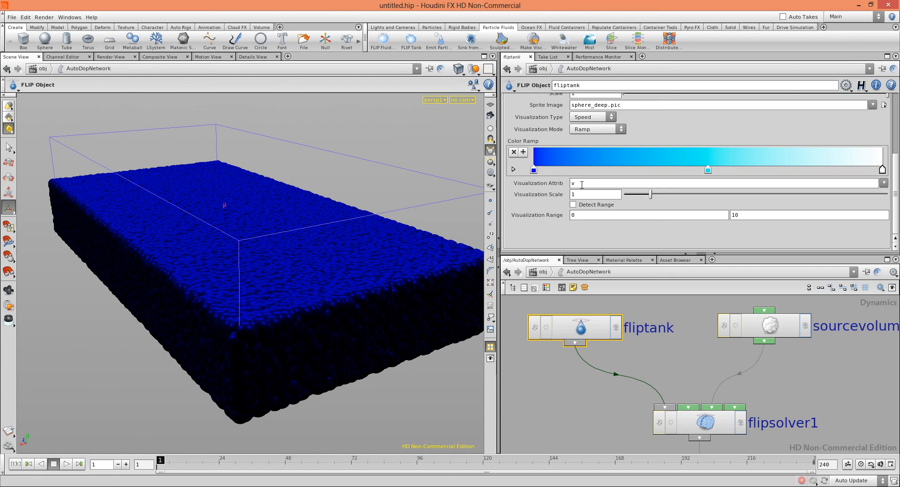
pyautogui.scroll(3, 581, 184)
# Set the X component of the fliptank's Initial Velocity to 3, play the simulation, and return to the first frame.
pyautogui.click(521, 109)
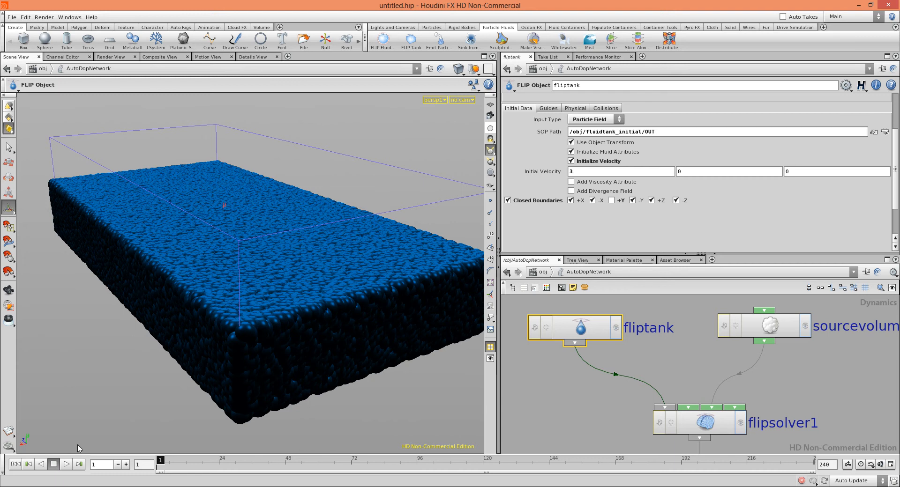
pyautogui.click(66, 464)
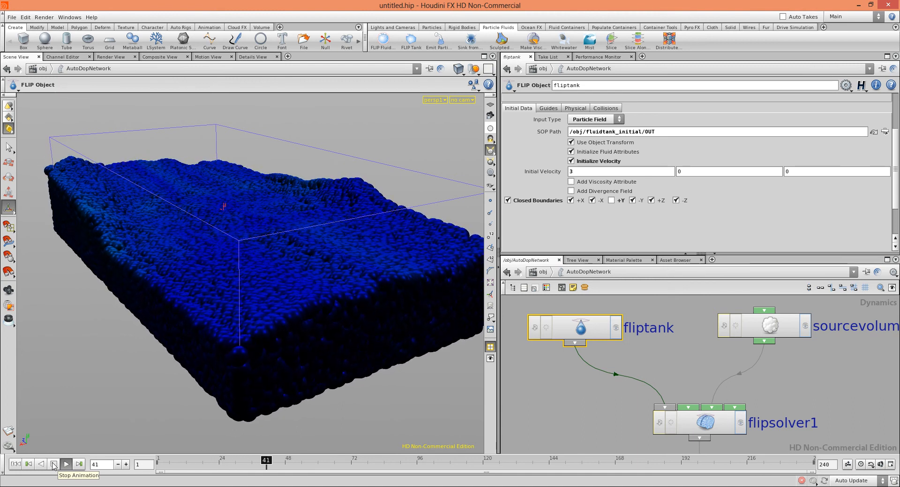
pyautogui.click(53, 465)
pyautogui.hotkey('ctrl', 'Up')
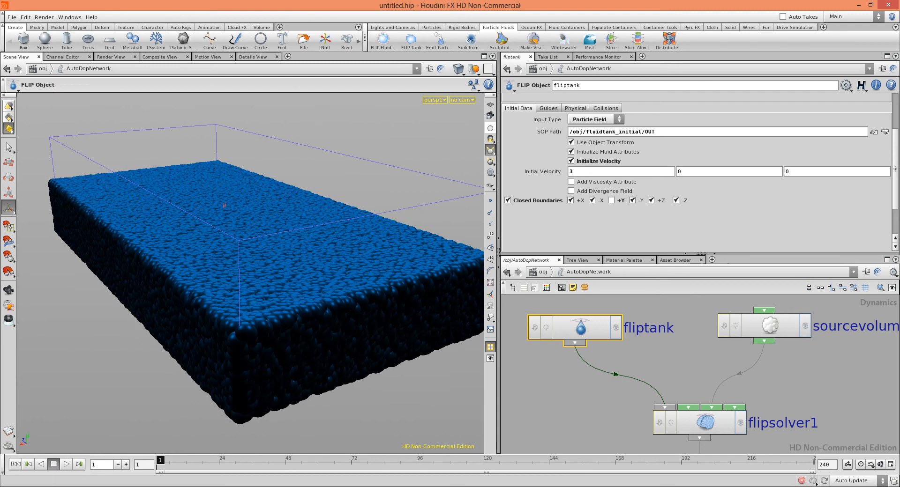
# Play the simulation with the source volume disconnected from flipsolver1, rewind, and reconnect it to the solver's third input.
pyautogui.click(743, 375)
pyautogui.press('Delete')
pyautogui.click(710, 381)
pyautogui.click(67, 464)
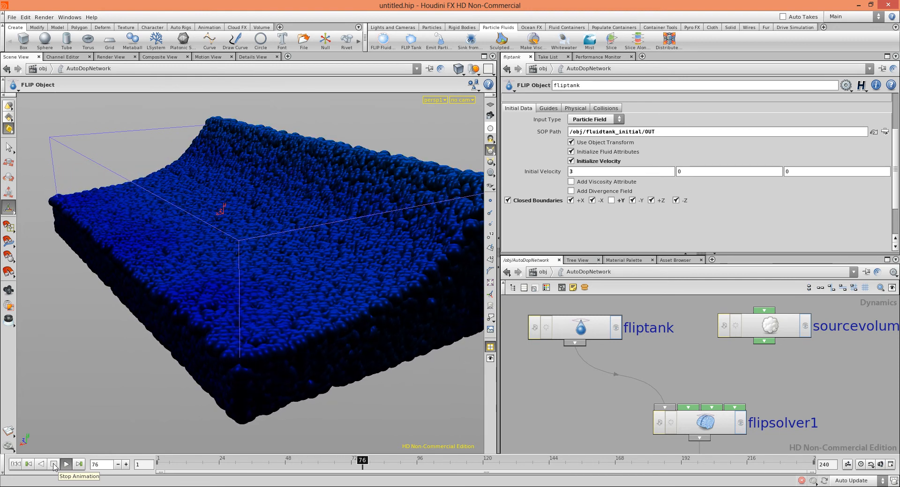
pyautogui.click(53, 465)
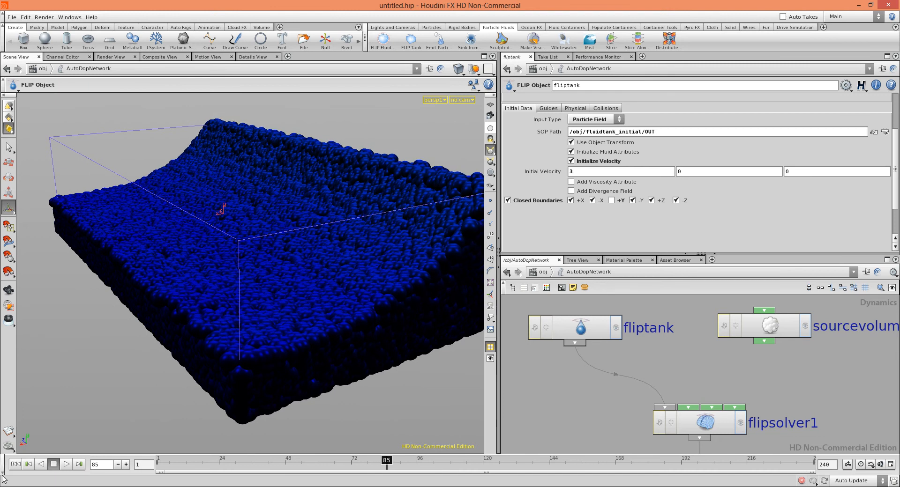
pyautogui.click(29, 464)
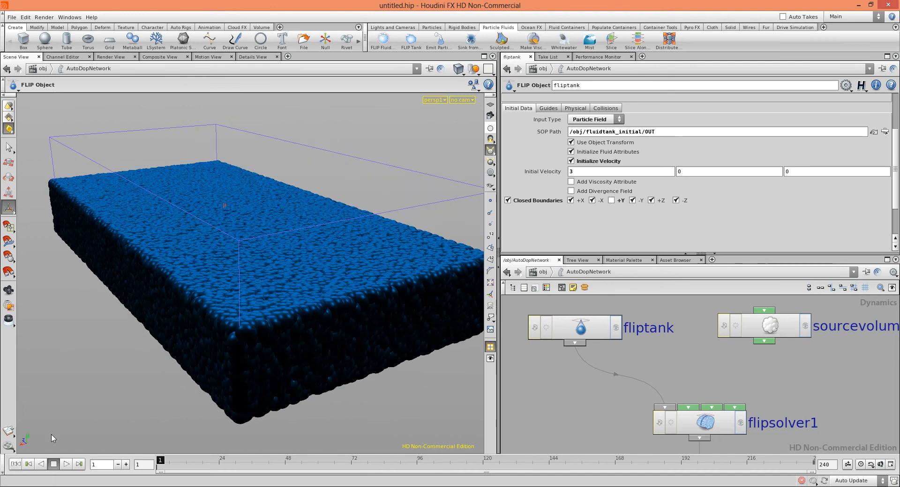
pyautogui.click(766, 326)
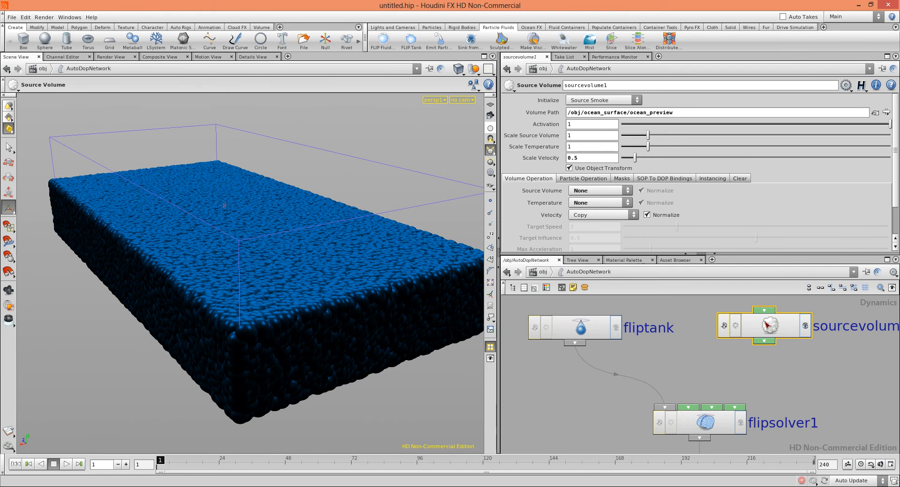
pyautogui.moveTo(763, 341); pyautogui.dragTo(711, 407)
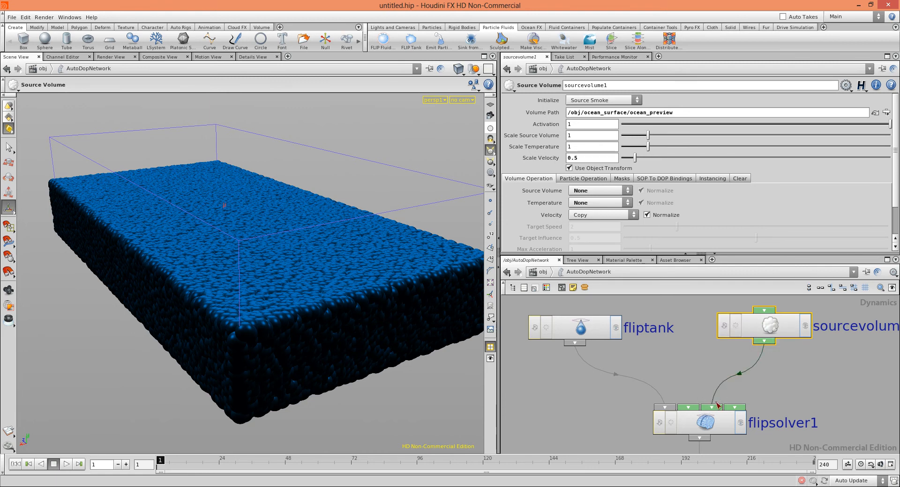
# Drive the source volume's Activation with a $FF expression that gives 0 in the early frames and 1 by frame 121.
pyautogui.doubleClick(569, 124)
pyautogui.write('$FFz')
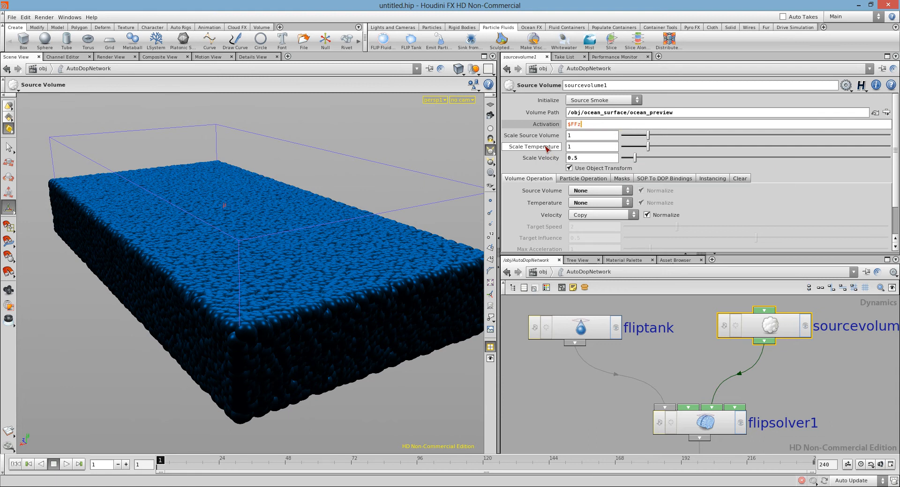
pyautogui.press('BackSpace')
pyautogui.write('\\')
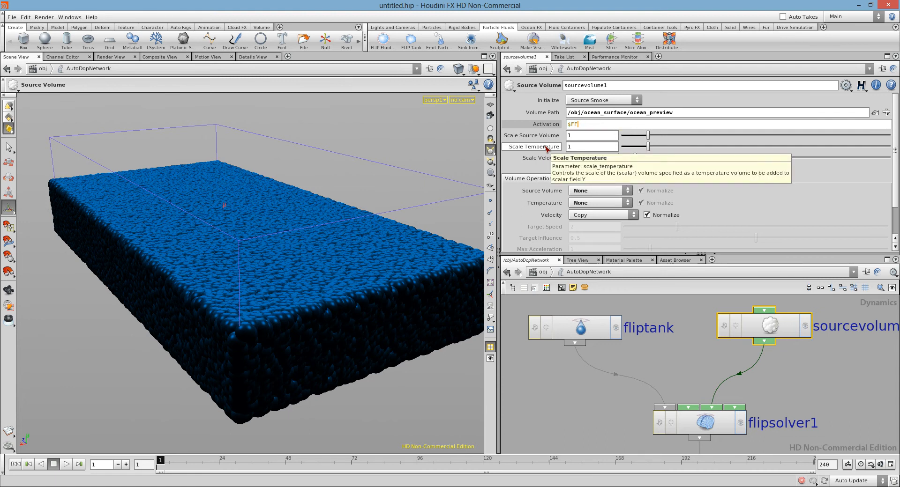
pyautogui.press('BackSpace')
pyautogui.press('Return')
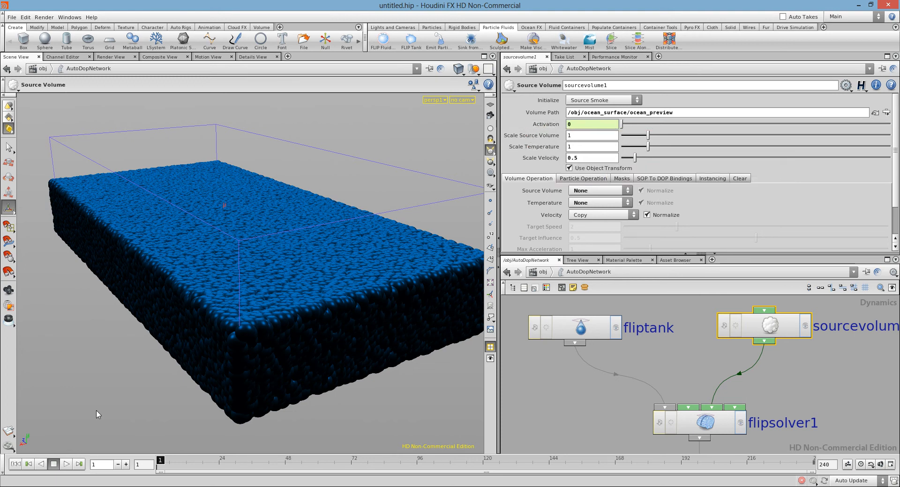
# Play the simulation past frame 120, checking the tank from another angle, and rewind to the first frame.
pyautogui.click(61, 464)
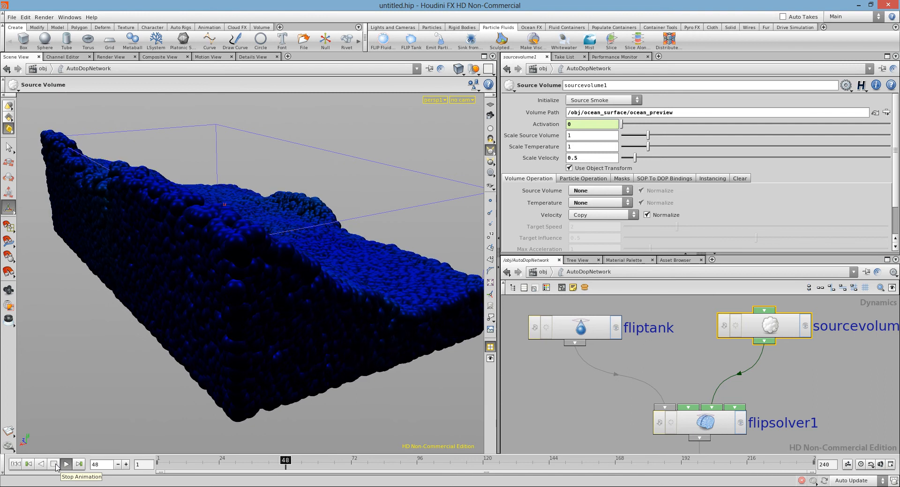
pyautogui.click(54, 465)
pyautogui.press('Escape')
pyautogui.moveTo(319, 282); pyautogui.dragTo(248, 276)
pyautogui.moveTo(232, 282); pyautogui.dragTo(293, 319, button='middle')
pyautogui.click(66, 464)
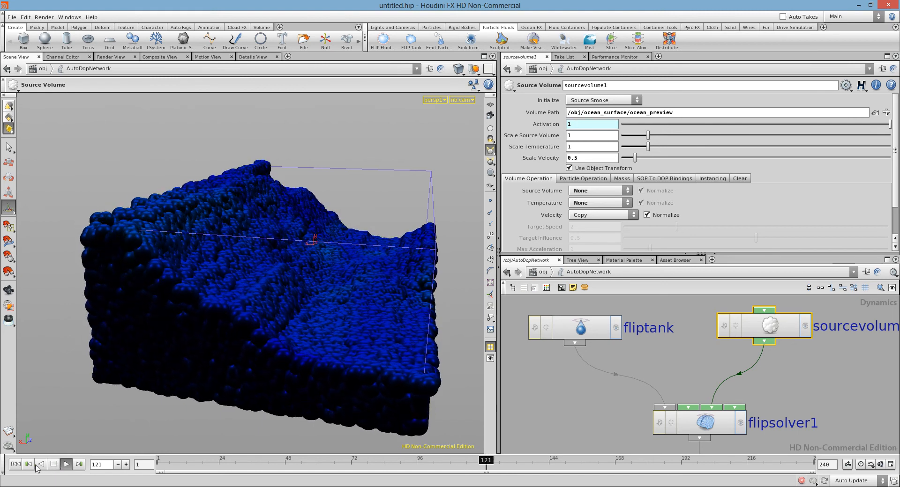
pyautogui.click(53, 465)
pyautogui.click(16, 464)
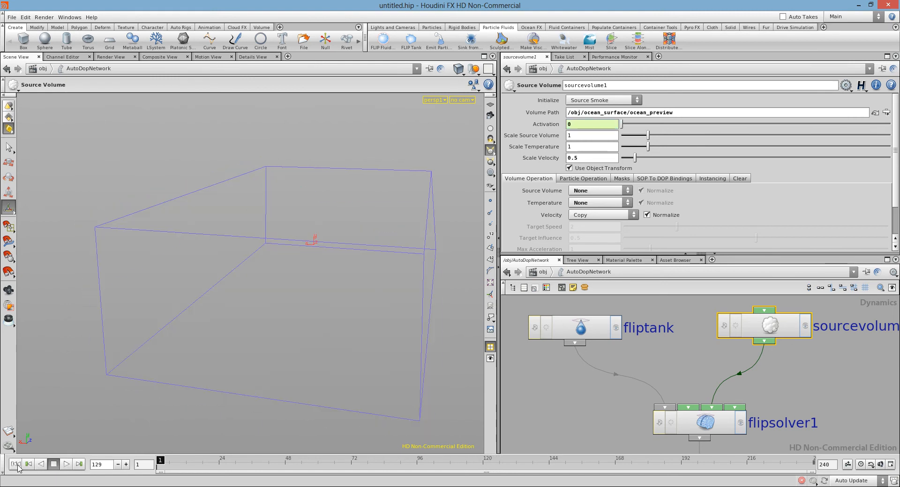
# Replace the source volume's Activation expression with a keyframe of value 0 at frame 1.
pyautogui.rightClick(550, 125)
pyautogui.click(564, 247)
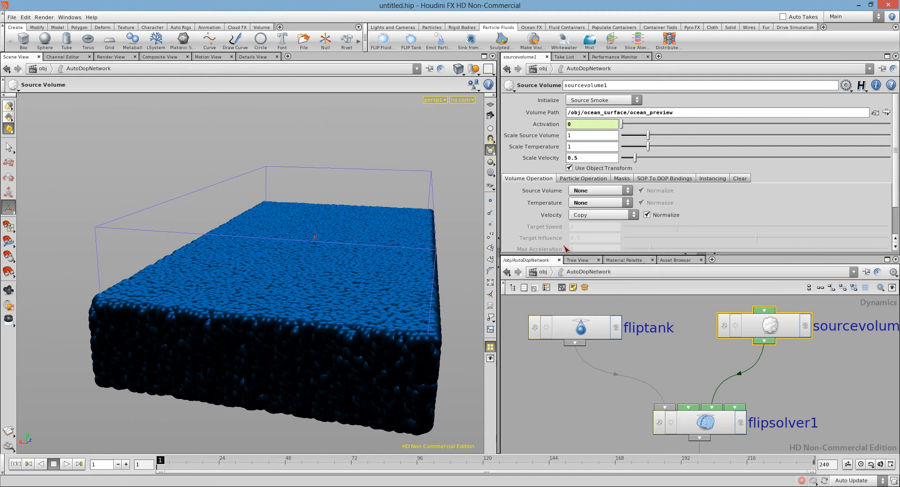
pyautogui.rightClick(560, 135)
pyautogui.click(577, 216)
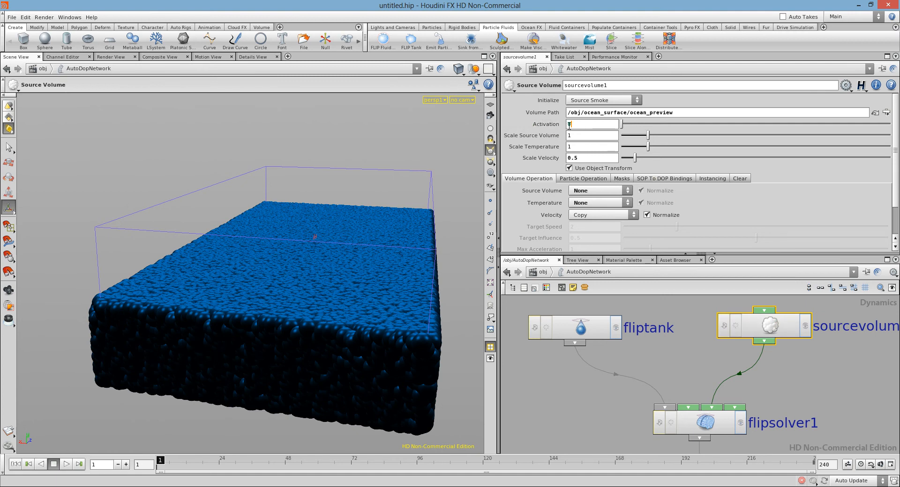
pyautogui.keyDown('alt'); pyautogui.click(584, 124); pyautogui.keyUp('alt')
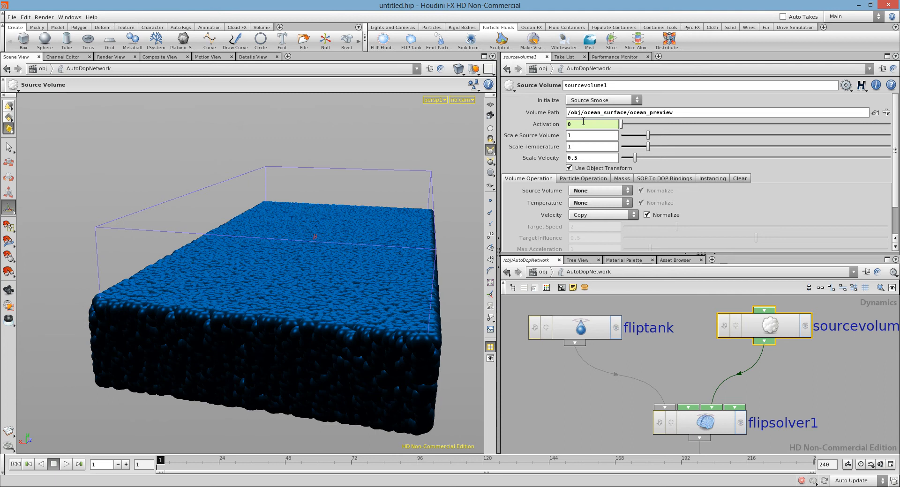
pyautogui.rightClick(552, 126)
pyautogui.moveTo(584, 141)
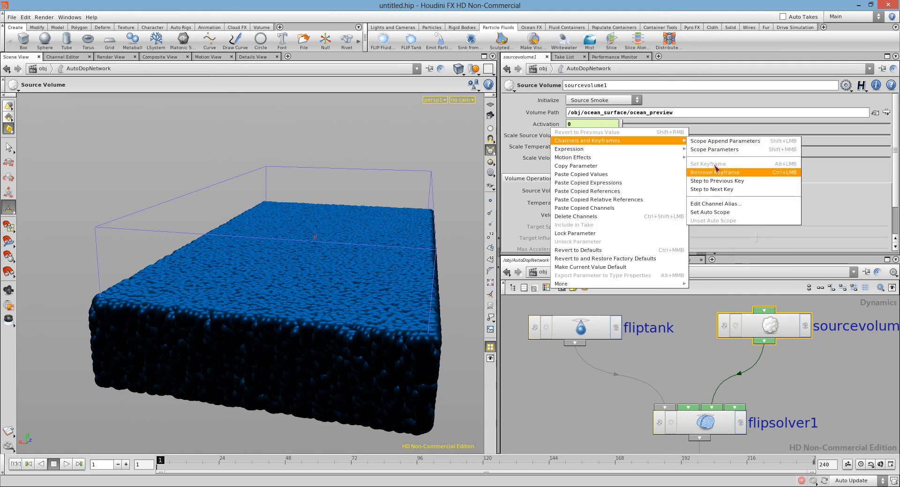
pyautogui.click(870, 217)
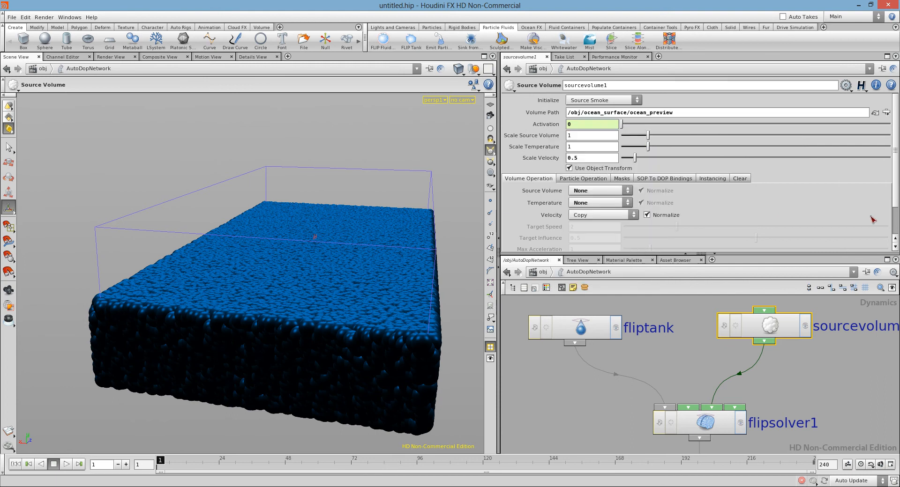
# Move to frame 24 and key the source volume's Activation at 1.
pyautogui.click(216, 463)
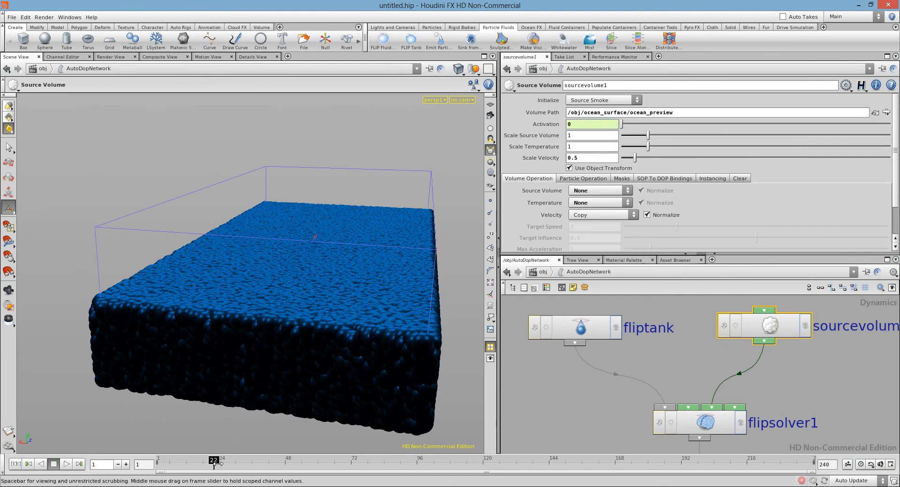
pyautogui.click(224, 462)
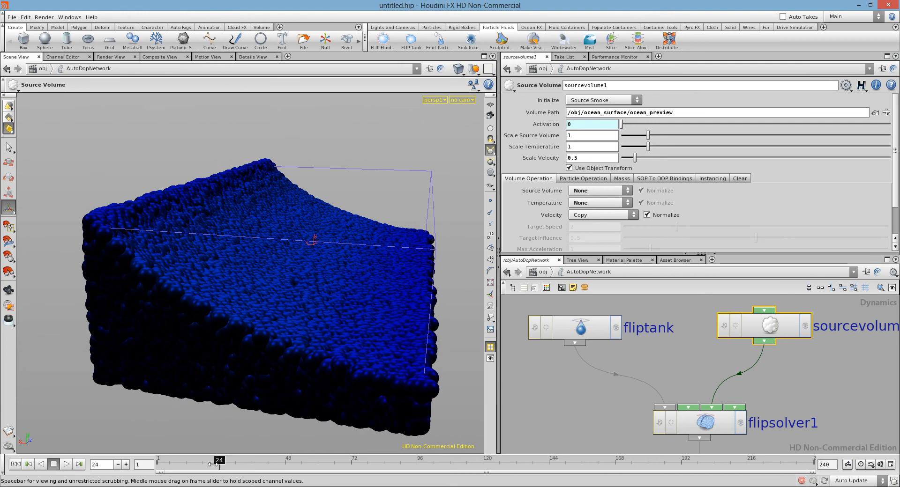
pyautogui.write('1')
pyautogui.press('Return')
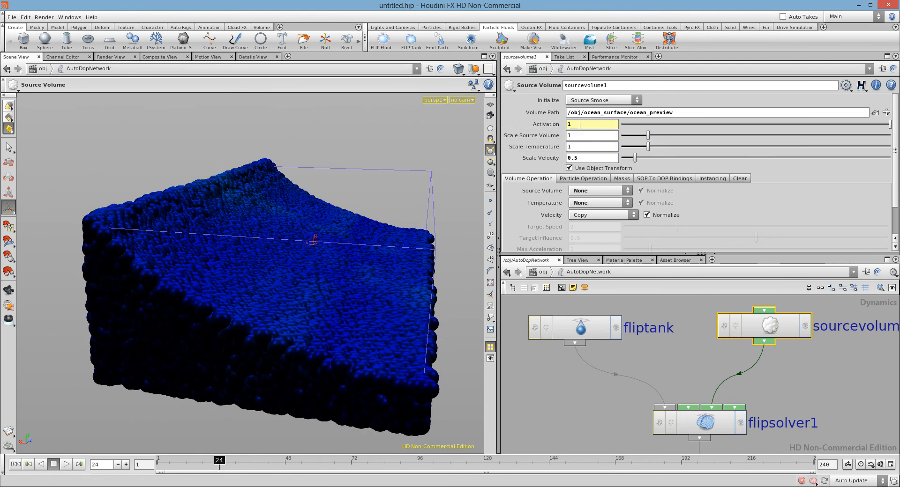
# Play the simulation from the first frame to check the keyed Activation, then stop and rewind.
pyautogui.click(16, 464)
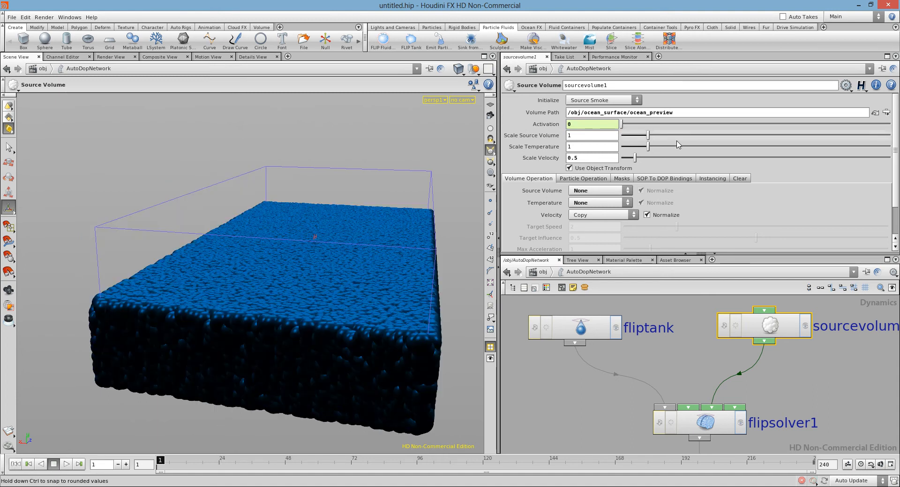
pyautogui.click(66, 464)
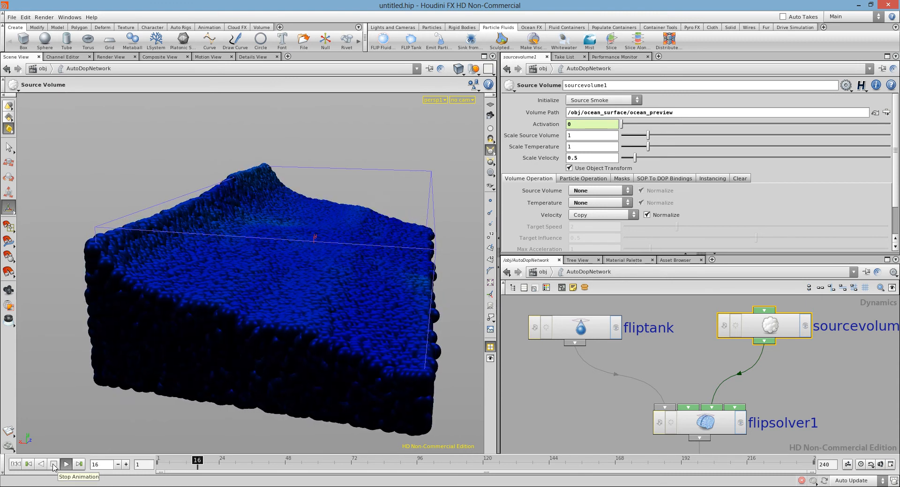
pyautogui.click(53, 467)
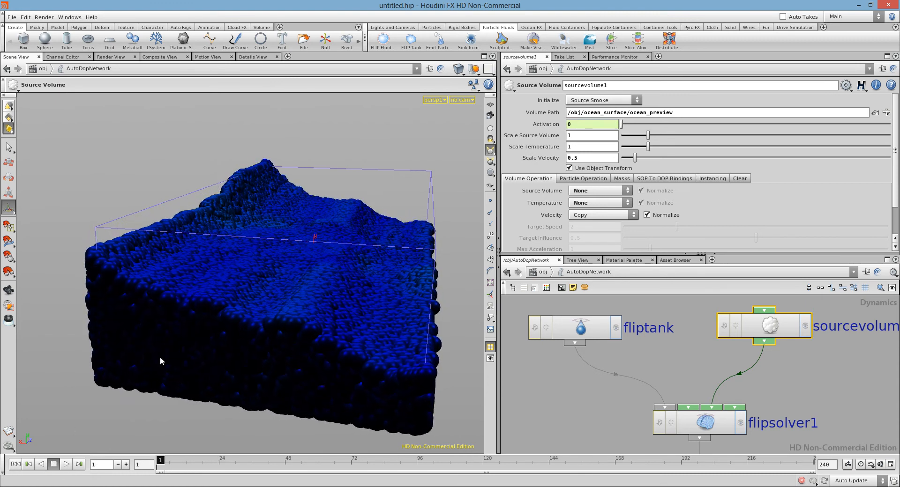
pyautogui.click(17, 464)
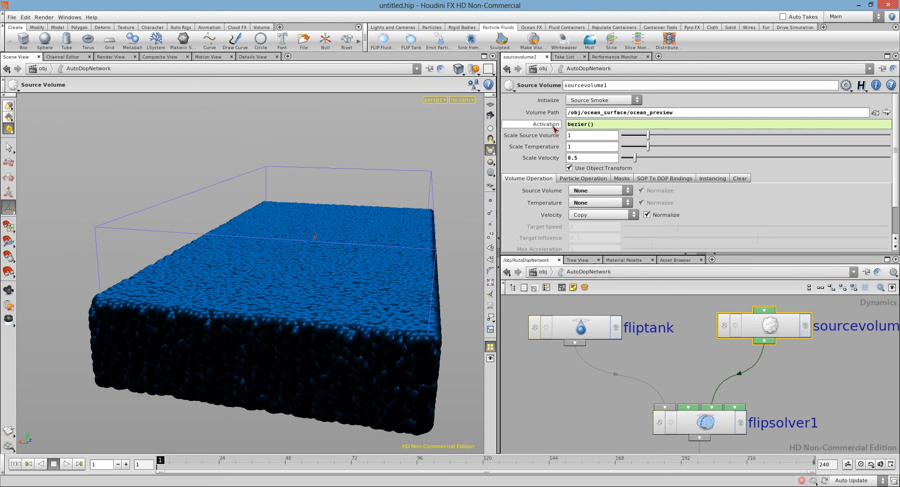
# Scope the Activation parameter in the Channel Editor, fit its curve in view, and reshape the slope handle of the frame 24 key.
pyautogui.rightClick(576, 123)
pyautogui.moveTo(623, 140)
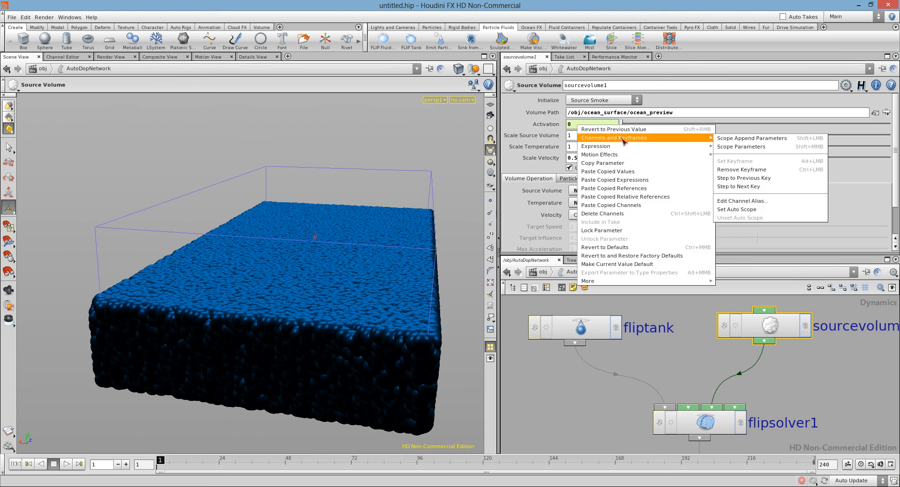
pyautogui.click(741, 146)
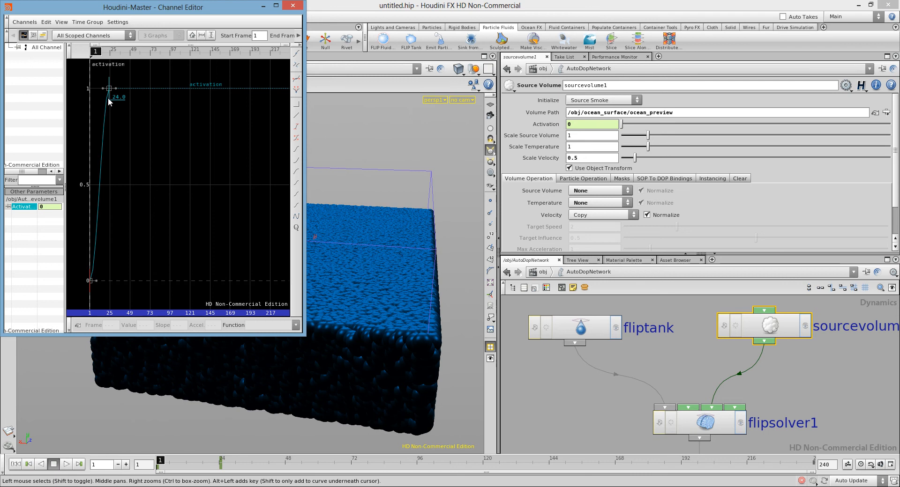
pyautogui.click(212, 35)
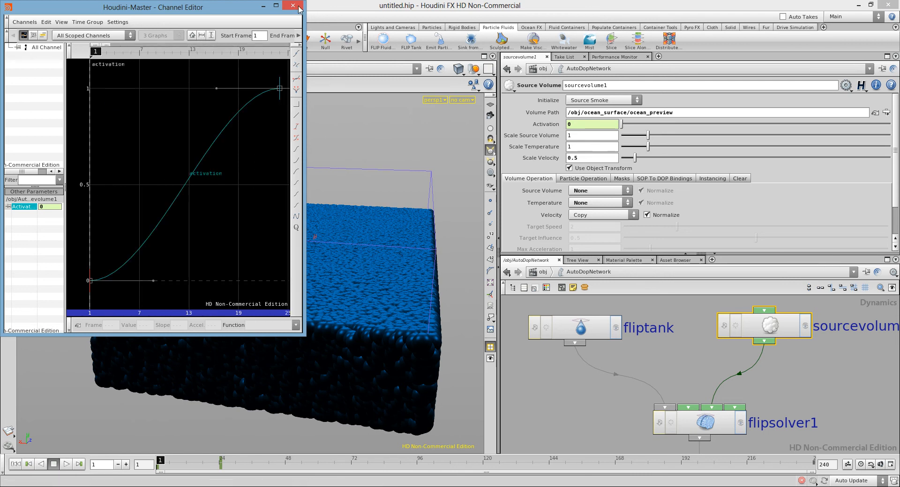
pyautogui.click(216, 88)
pyautogui.moveTo(217, 88); pyautogui.dragTo(241, 151)
# Undo the Activation curve and keyframe edits and close the Channel Editor.
pyautogui.hotkey('ctrl', 'z')
pyautogui.hotkey('ctrl', 'z')
pyautogui.hotkey('ctrl', 'z')
pyautogui.hotkey('ctrl', 'z')
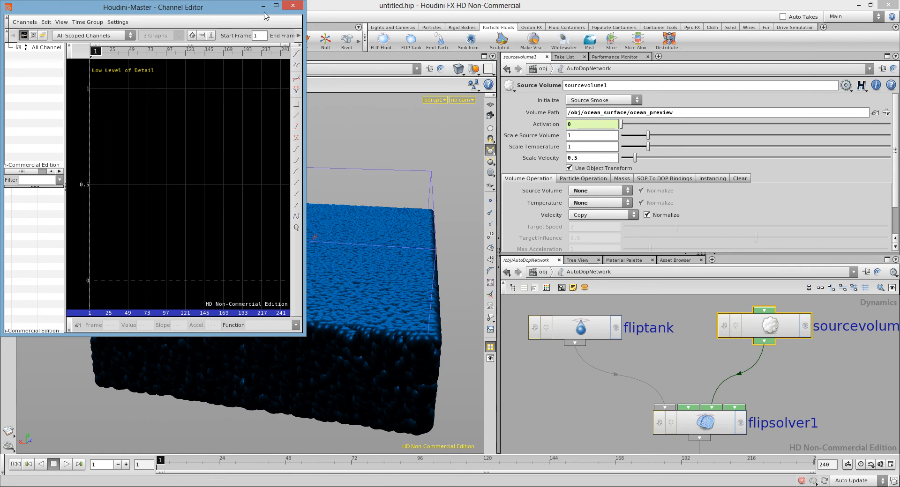
pyautogui.click(294, 6)
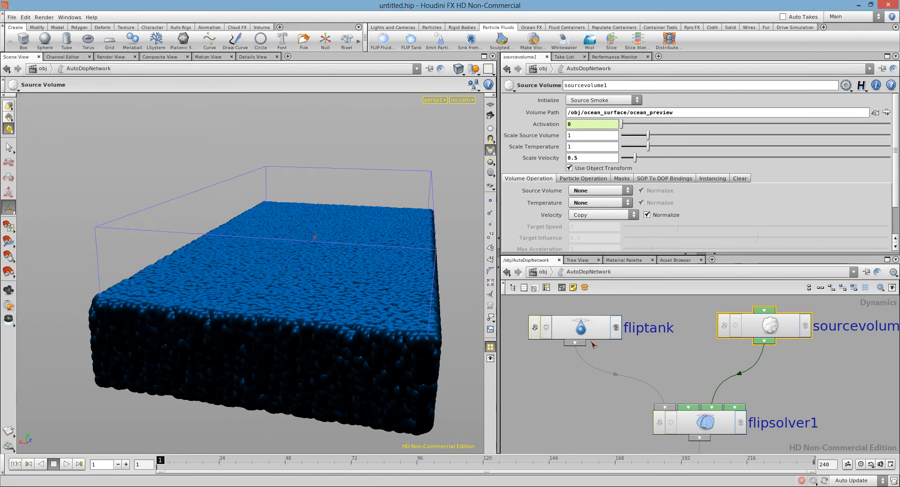
# Set the source volume's Velocity operation to Blended Average and delete the channels on Activation.
pyautogui.click(684, 344)
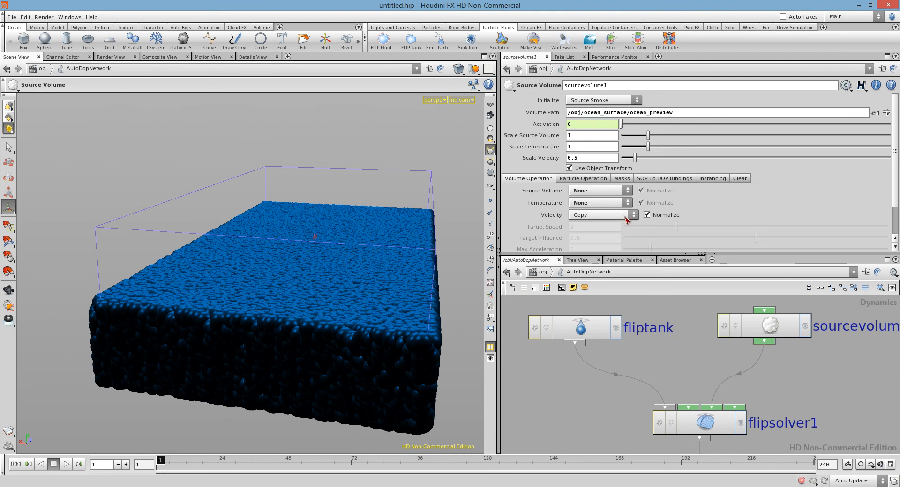
pyautogui.click(607, 215)
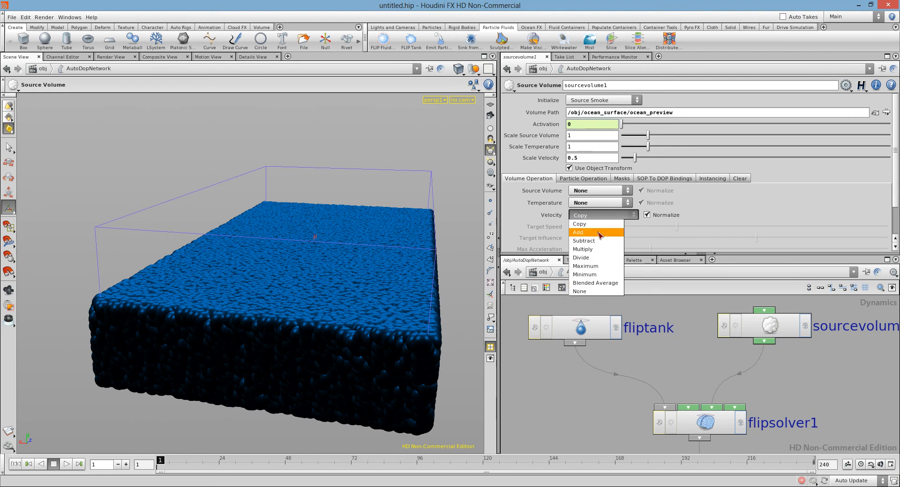
pyautogui.click(608, 284)
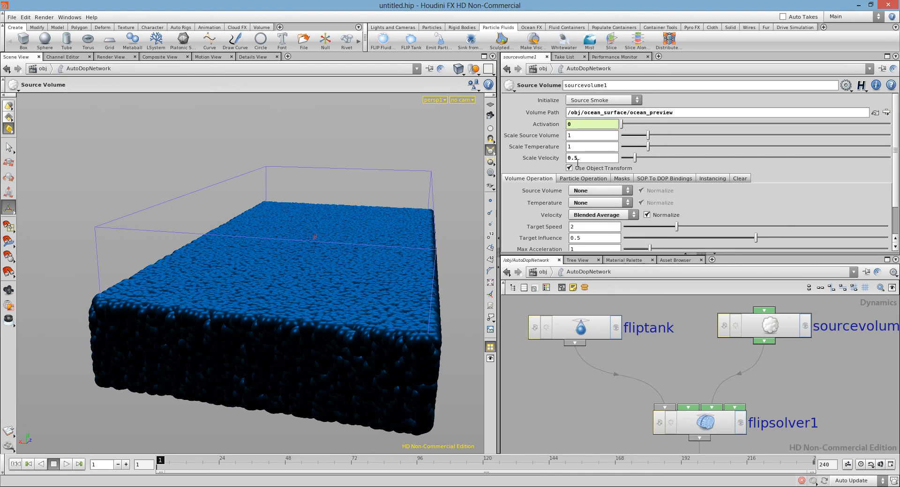
pyautogui.rightClick(567, 125)
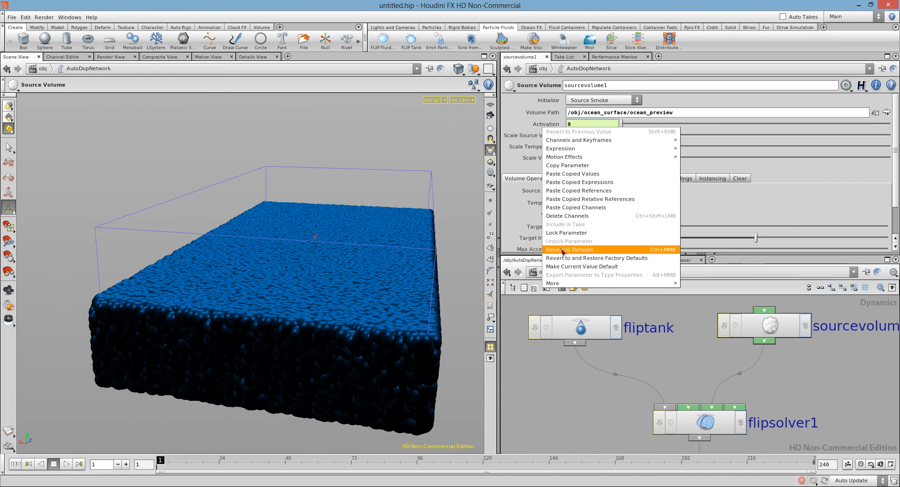
pyautogui.click(567, 216)
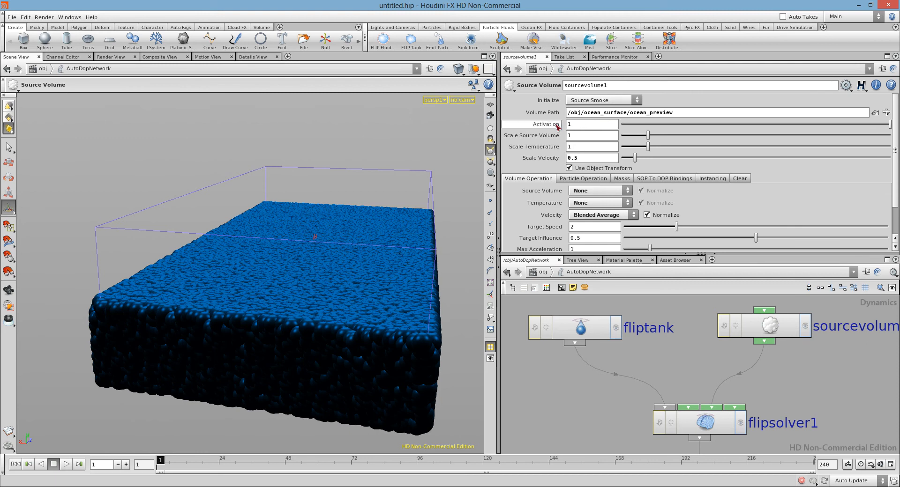
# Test the simulation, rewind, set Scale Velocity to 0.1, and play to about frame 67, checking the tank from another angle.
pyautogui.click(68, 465)
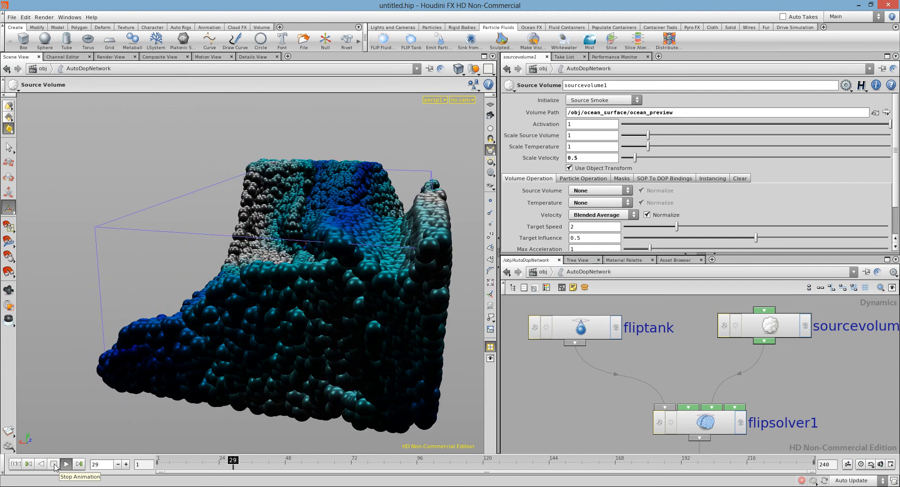
pyautogui.hotkey('ctrl', 'Up')
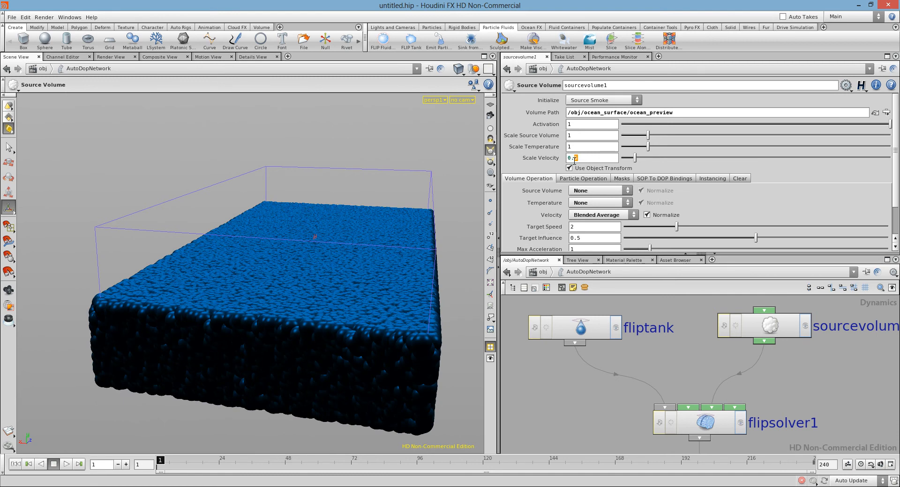
pyautogui.click(66, 465)
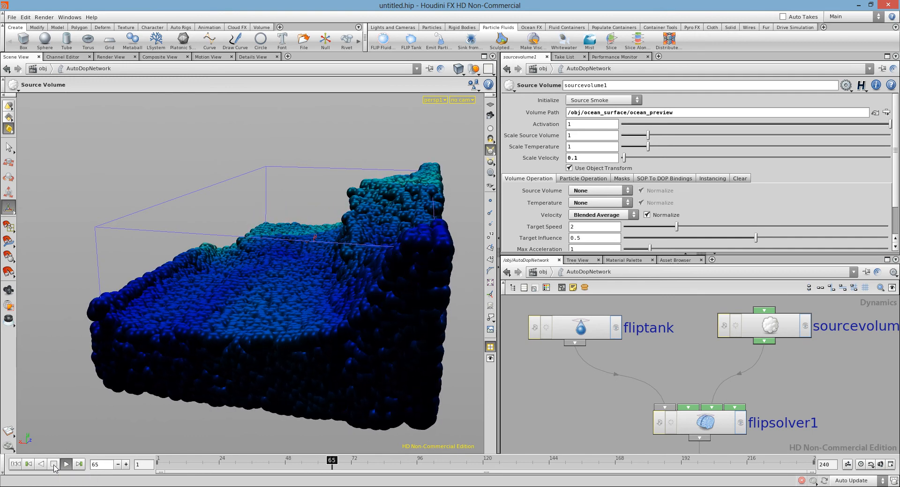
pyautogui.click(54, 465)
pyautogui.press('Escape')
pyautogui.moveTo(220, 243); pyautogui.dragTo(150, 338)
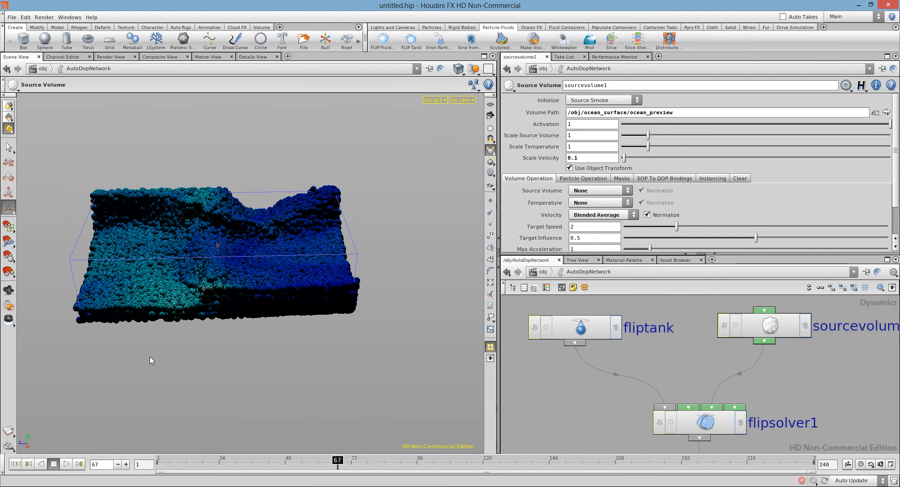
# Review the fliptank's Initial Velocity settings, rewind to the first frame, and examine the tank from other angles.
pyautogui.click(578, 323)
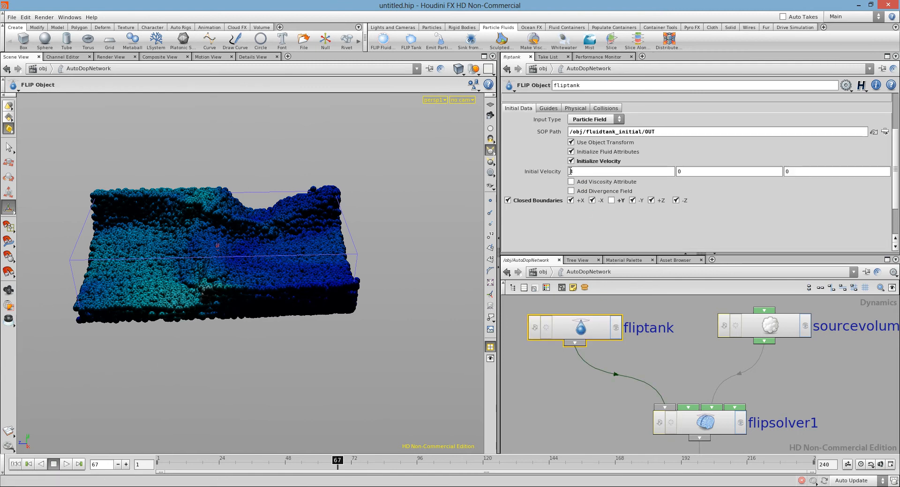
pyautogui.click(584, 171)
pyautogui.click(11, 464)
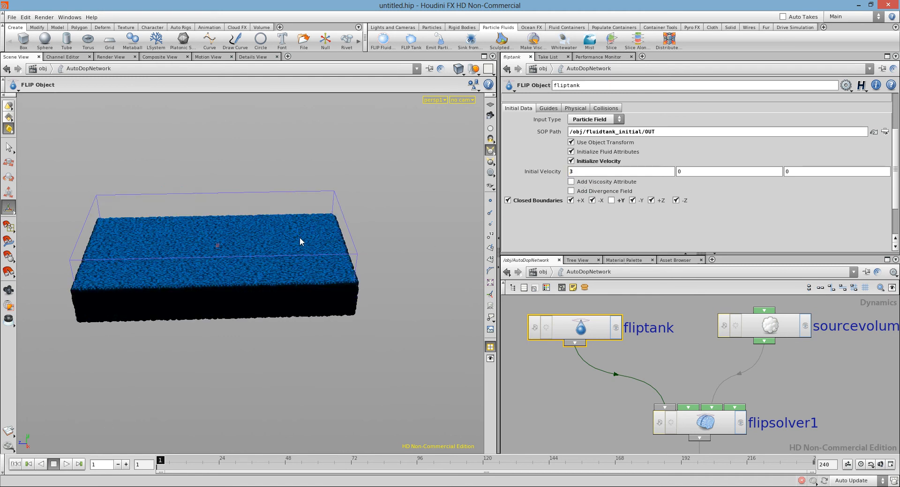
pyautogui.press('Escape')
pyautogui.moveTo(291, 257); pyautogui.dragTo(172, 243)
pyautogui.press('Return')
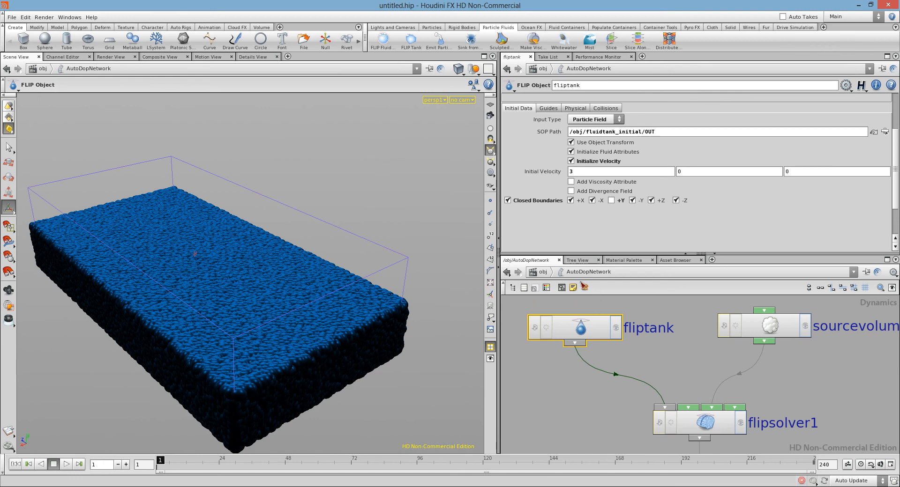
# Return to the object level and display the ocean_surface object together with the simulated tank.
pyautogui.click(542, 273)
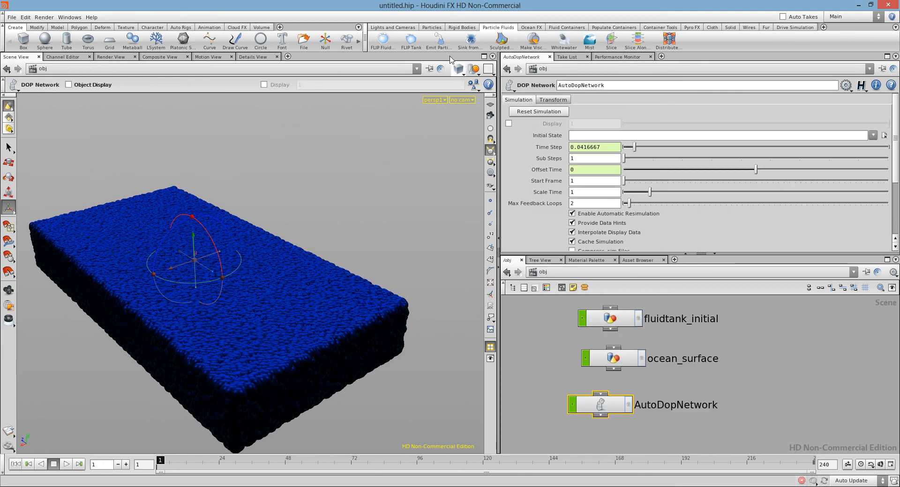
pyautogui.press('Escape')
pyautogui.moveTo(312, 275); pyautogui.dragTo(267, 270)
pyautogui.press('Return')
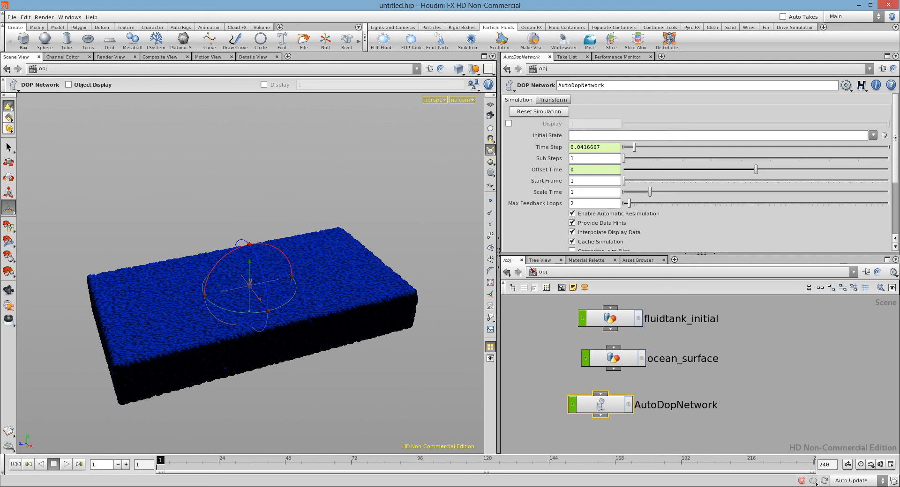
pyautogui.click(552, 315)
pyautogui.scroll(-2, 554, 334)
pyautogui.scroll(2, 554, 334)
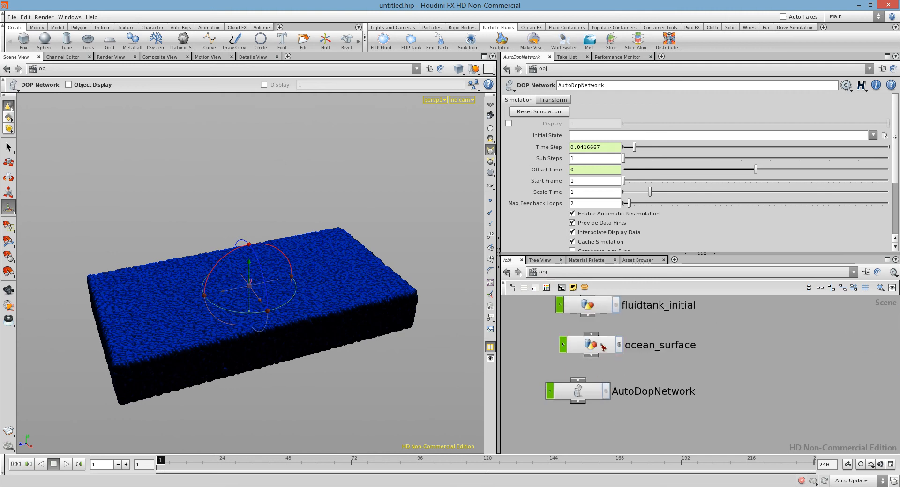
pyautogui.click(618, 345)
pyautogui.scroll(-2, 779, 350)
pyautogui.moveTo(778, 353); pyautogui.dragTo(596, 353, button='middle')
pyautogui.moveTo(731, 349); pyautogui.dragTo(748, 365, button='middle')
# Start a new empty scene, discarding the current one, and create an Ocean Waves surface from the Ocean FX tools.
pyautogui.click(11, 18)
pyautogui.click(21, 28)
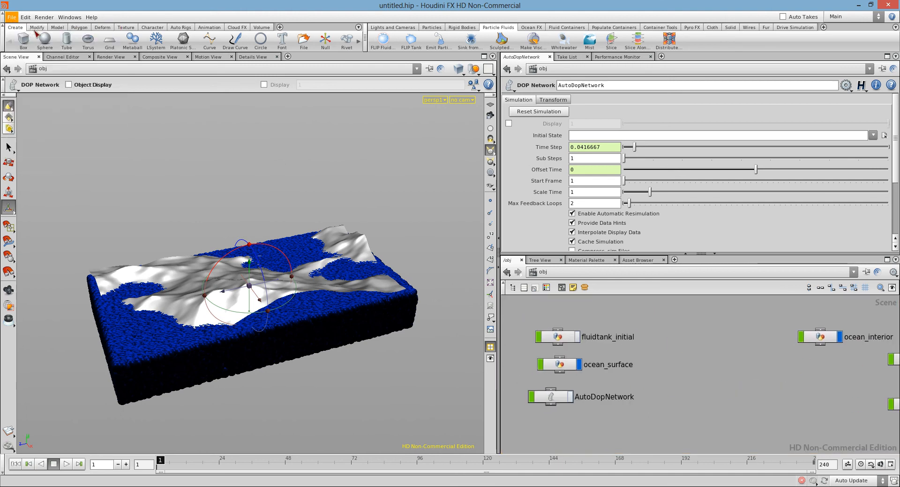
pyautogui.click(145, 84)
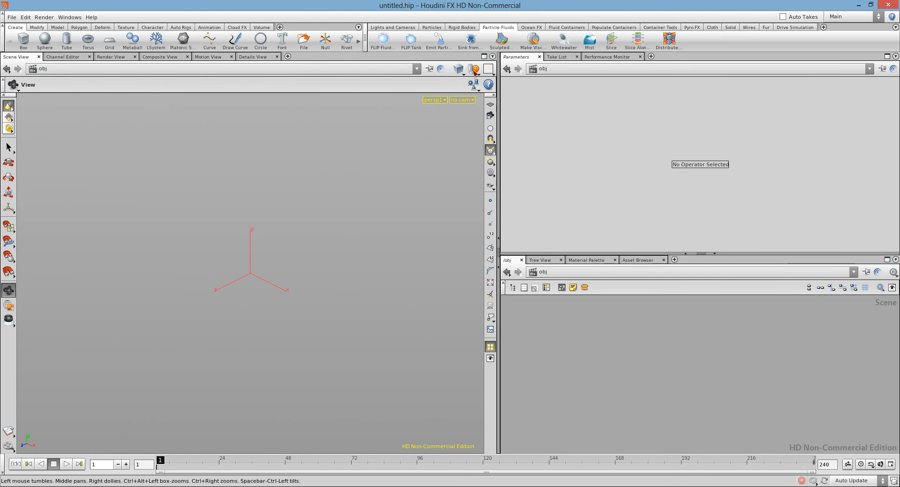
pyautogui.click(531, 28)
pyautogui.click(379, 43)
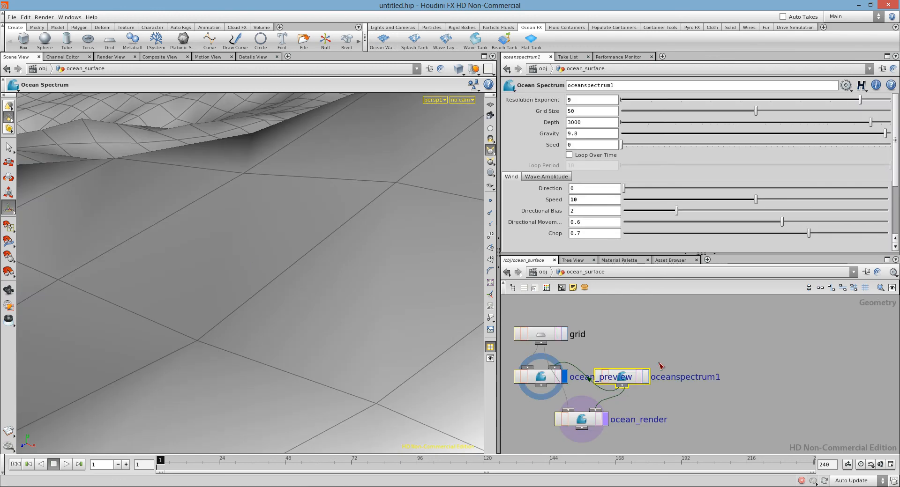
# Enable the Foam Attribute on the ocean_preview node and set Visualize Attribute to Foam, bringing the whole ocean surface into view.
pyautogui.press('space')
pyautogui.moveTo(339, 266); pyautogui.dragTo(117, 250, button='right')
pyautogui.moveTo(308, 263); pyautogui.dragTo(241, 275, button='right')
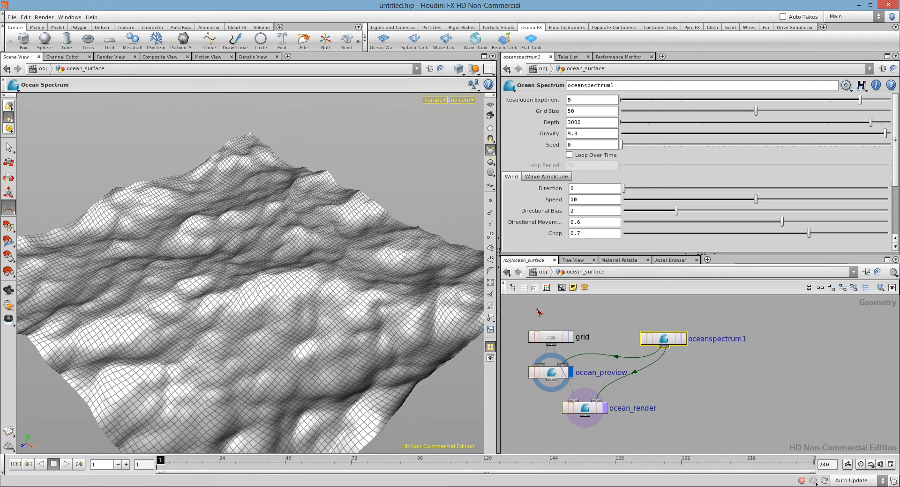
pyautogui.moveTo(548, 374); pyautogui.dragTo(517, 390)
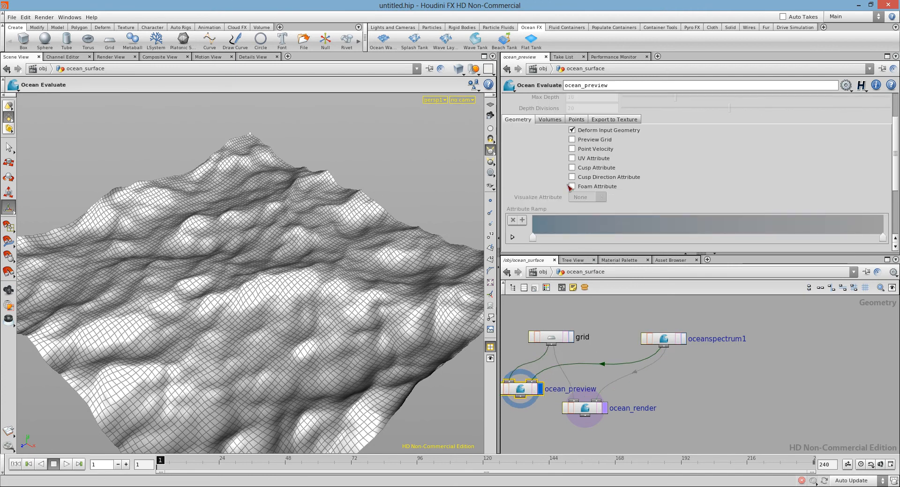
pyautogui.click(572, 187)
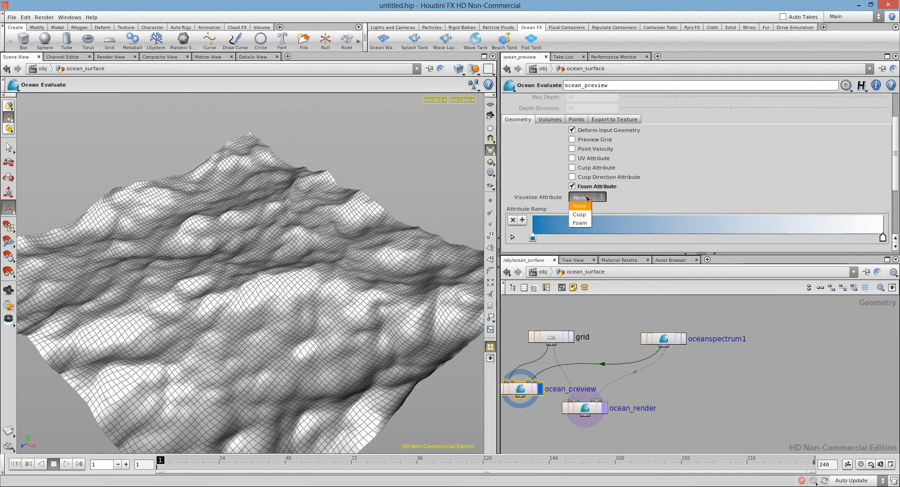
pyautogui.click(579, 223)
pyautogui.press('Escape')
pyautogui.moveTo(193, 274); pyautogui.dragTo(201, 295)
# Spread the ocean_render and oceanspectrum1 nodes farther apart in the ocean_surface network.
pyautogui.moveTo(568, 409); pyautogui.dragTo(599, 420)
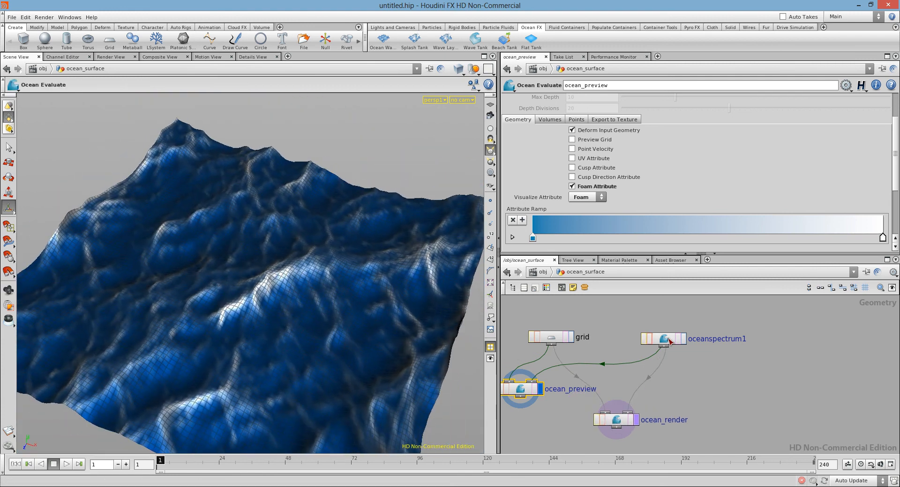
pyautogui.moveTo(670, 342); pyautogui.dragTo(692, 320)
pyautogui.moveTo(621, 418); pyautogui.dragTo(649, 407)
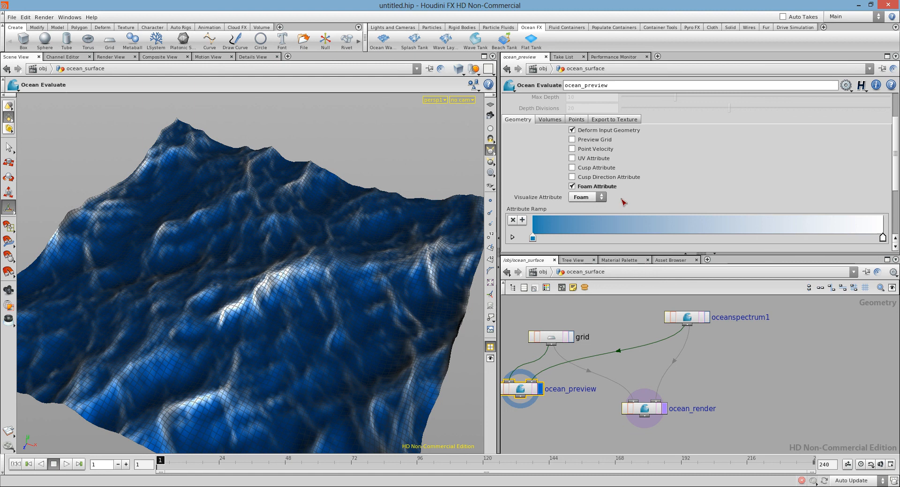
# Review ocean_preview's Volumes settings and open the Foam Solver parameters.
pyautogui.click(550, 120)
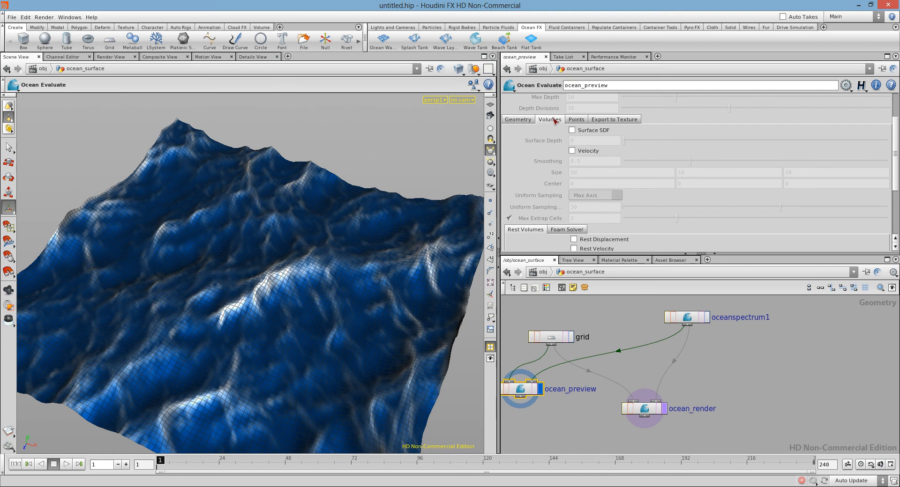
pyautogui.click(527, 120)
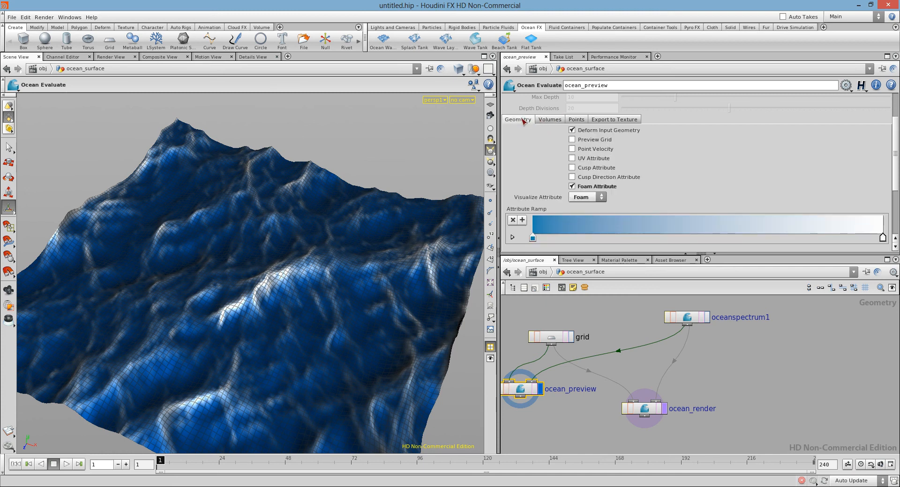
pyautogui.click(549, 120)
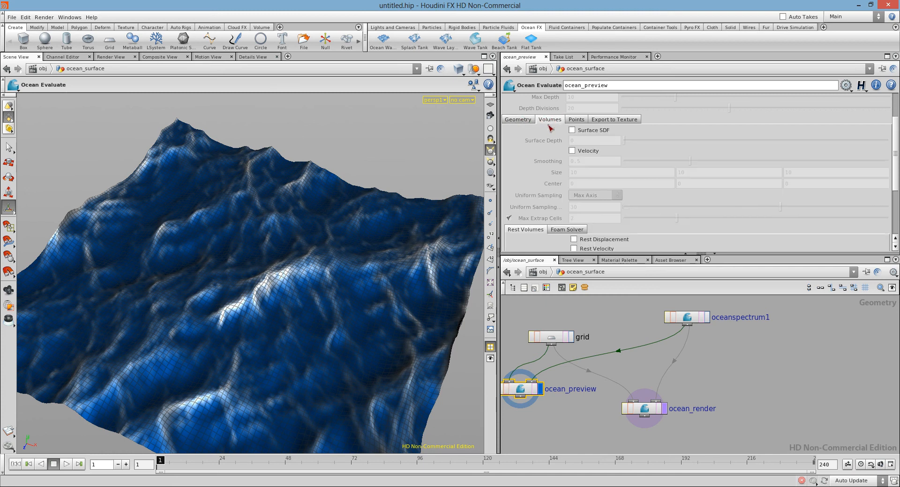
pyautogui.scroll(-4, 552, 134)
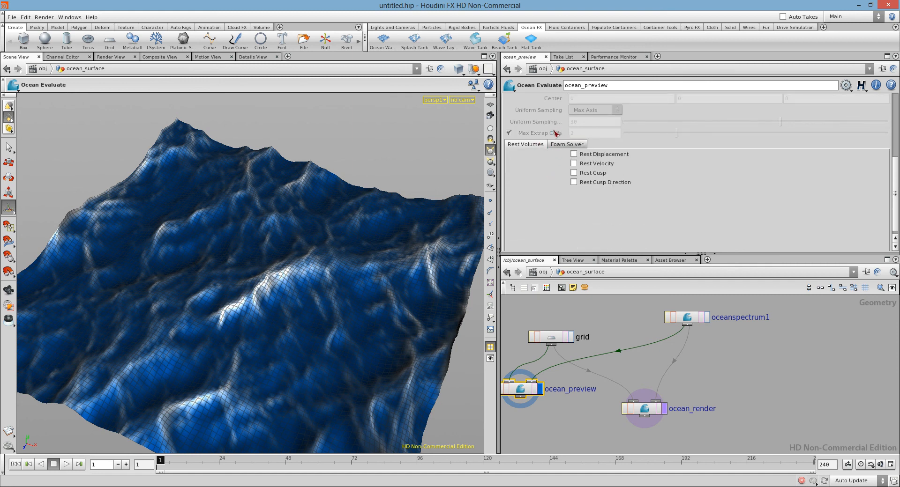
pyautogui.click(562, 146)
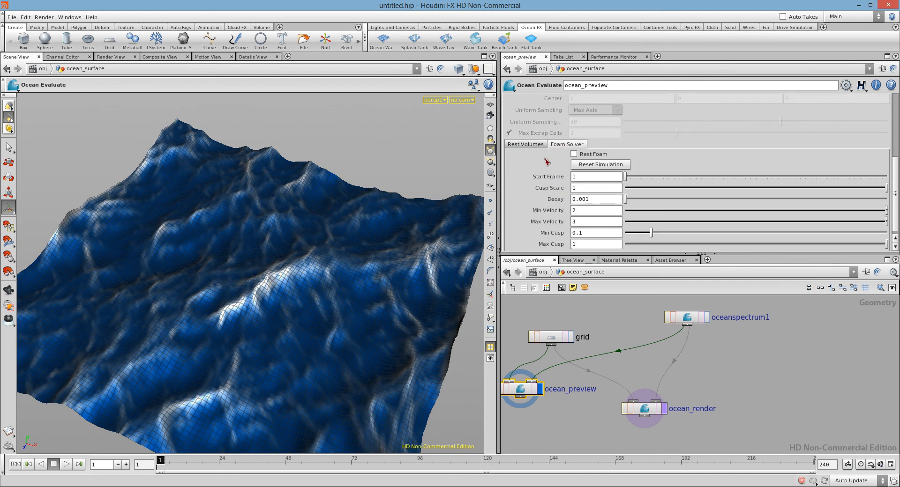
pyautogui.scroll(-1, 547, 162)
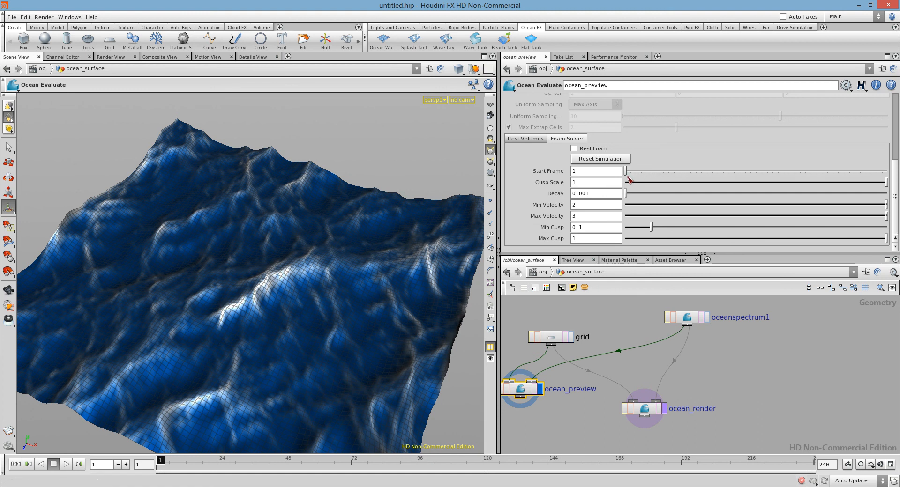
# Set the foam solver's Start Frame to 10, scrub the timeline to frame 22, and examine the foam up close.
pyautogui.moveTo(626, 172)
pyautogui.mouseDown()
pyautogui.moveTo(645, 173)
pyautogui.moveTo(635, 173)
pyautogui.mouseUp()
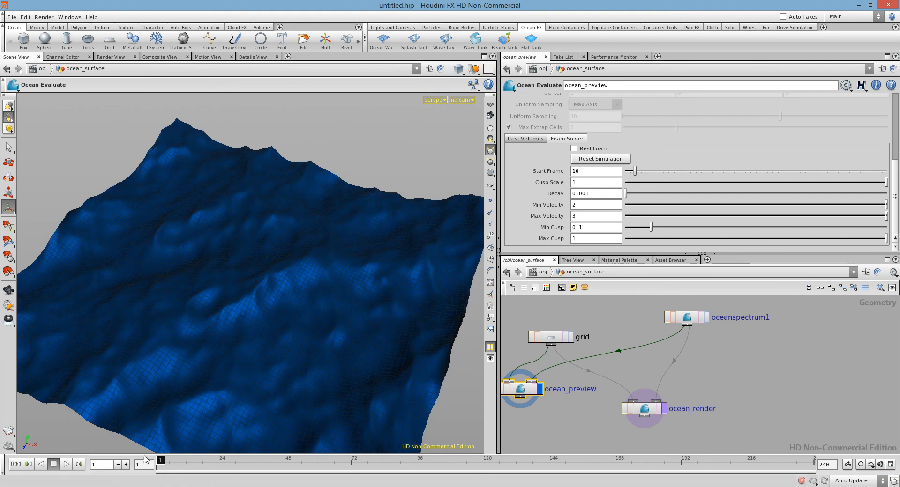
pyautogui.click(176, 463)
pyautogui.moveTo(175, 463); pyautogui.dragTo(180, 463)
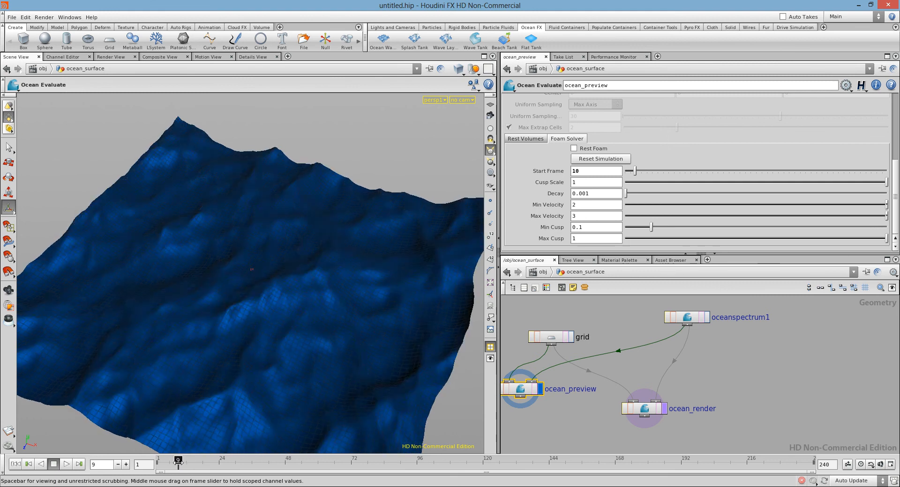
pyautogui.moveTo(181, 463); pyautogui.dragTo(213, 461)
pyautogui.keyDown('alt'); pyautogui.moveTo(243, 328); pyautogui.dragTo(300, 305); pyautogui.keyUp('alt')
pyautogui.keyDown('alt'); pyautogui.moveTo(300, 304); pyautogui.dragTo(396, 285, button='right'); pyautogui.keyUp('alt')
pyautogui.keyDown('alt'); pyautogui.moveTo(397, 285); pyautogui.dragTo(466, 254); pyautogui.keyUp('alt')
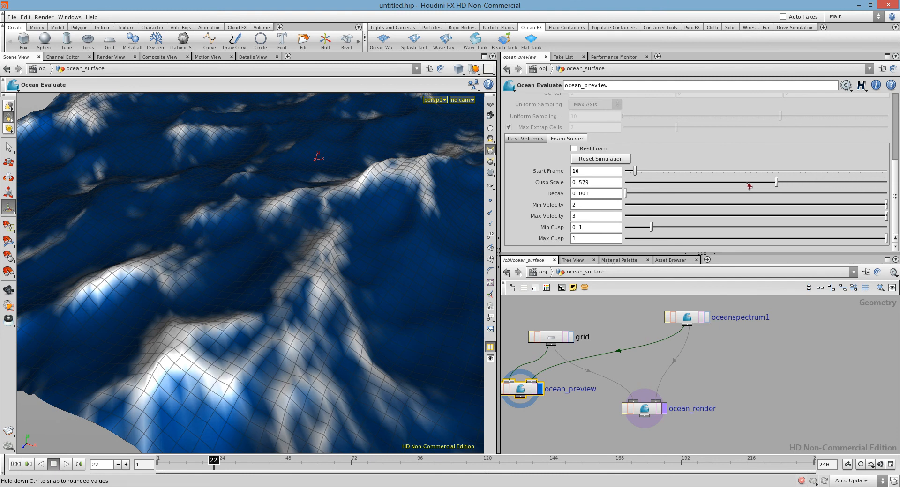
# Try a lower Cusp Scale, restore it to 1, and raise the foam Decay to 0.224.
pyautogui.moveTo(886, 182); pyautogui.dragTo(755, 182)
pyautogui.moveTo(701, 205)
pyautogui.mouseDown()
pyautogui.moveTo(859, 201)
pyautogui.moveTo(673, 198)
pyautogui.moveTo(899, 186)
pyautogui.mouseUp()
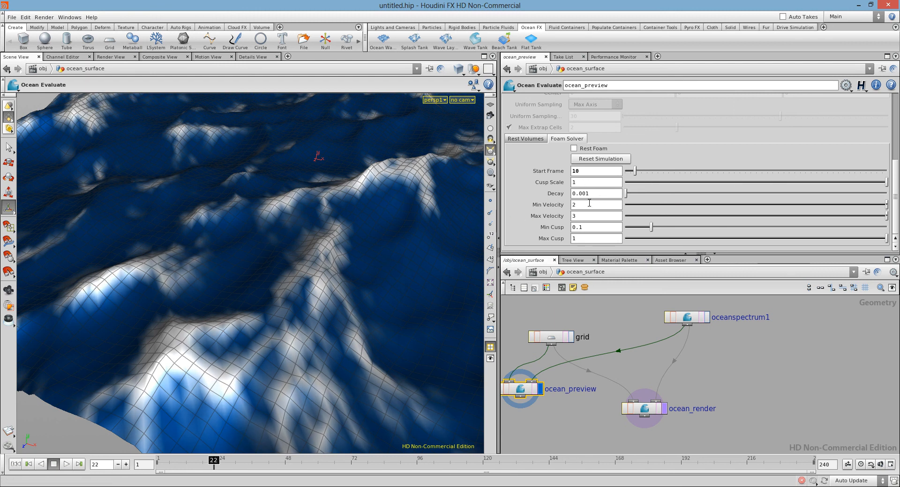
pyautogui.moveTo(633, 194)
pyautogui.mouseDown()
pyautogui.moveTo(844, 196)
pyautogui.moveTo(629, 197)
pyautogui.moveTo(846, 187)
pyautogui.moveTo(673, 191)
pyautogui.mouseUp()
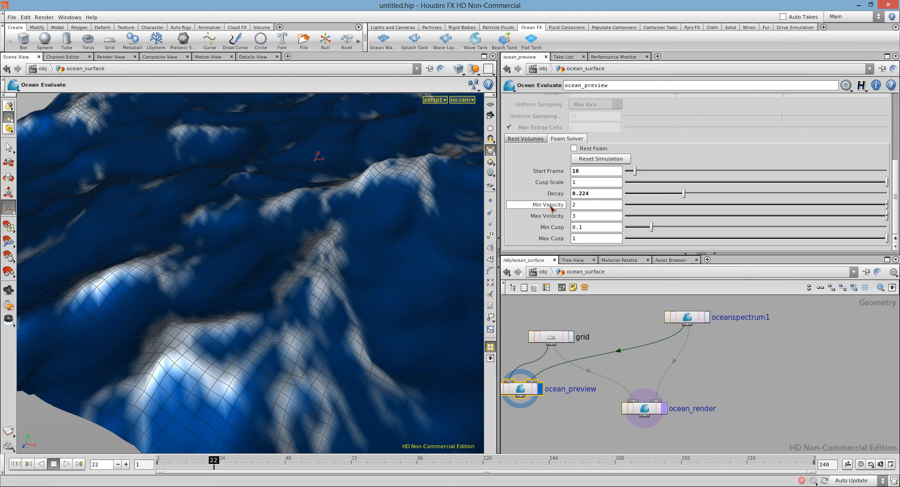
# Raise the foam solver's Min Velocity to 221 and Max Velocity to 573.
pyautogui.moveTo(827, 207); pyautogui.dragTo(887, 208)
pyautogui.moveTo(594, 216); pyautogui.dragTo(635, 184, button='middle')
pyautogui.moveTo(594, 215); pyautogui.dragTo(685, 172, button='middle')
pyautogui.moveTo(583, 216); pyautogui.dragTo(576, 186, button='middle')
pyautogui.moveTo(647, 184); pyautogui.dragTo(745, 186, button='middle')
# Examine the ocean surface from other angles, return to frame 1, and play the animation to about frame 68.
pyautogui.keyDown('alt'); pyautogui.moveTo(319, 246); pyautogui.dragTo(342, 253); pyautogui.keyUp('alt')
pyautogui.keyDown('alt'); pyautogui.moveTo(341, 253); pyautogui.dragTo(243, 287, button='right'); pyautogui.keyUp('alt')
pyautogui.moveTo(243, 287)
pyautogui.keyDown('alt'); pyautogui.mouseDown()
pyautogui.moveTo(253, 321)
pyautogui.moveTo(231, 299)
pyautogui.mouseUp(); pyautogui.keyUp('alt')
pyautogui.keyDown('alt'); pyautogui.moveTo(231, 300); pyautogui.dragTo(345, 311, button='right'); pyautogui.keyUp('alt')
pyautogui.moveTo(345, 312)
pyautogui.keyDown('alt'); pyautogui.mouseDown()
pyautogui.moveTo(363, 335)
pyautogui.moveTo(356, 300)
pyautogui.mouseUp(); pyautogui.keyUp('alt')
pyautogui.keyDown('alt'); pyautogui.moveTo(356, 300); pyautogui.dragTo(169, 316, button='right'); pyautogui.keyUp('alt')
pyautogui.keyDown('alt'); pyautogui.moveTo(168, 315); pyautogui.dragTo(197, 302); pyautogui.keyUp('alt')
pyautogui.moveTo(215, 460); pyautogui.dragTo(83, 466)
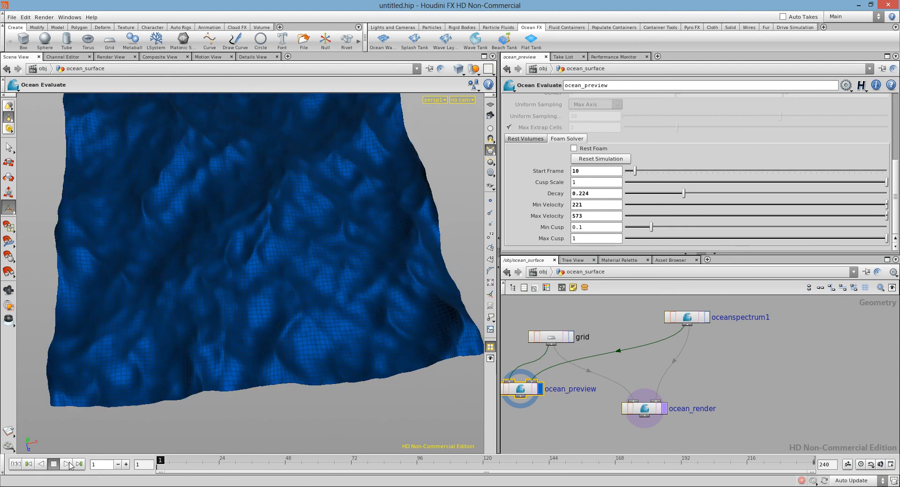
pyautogui.click(67, 465)
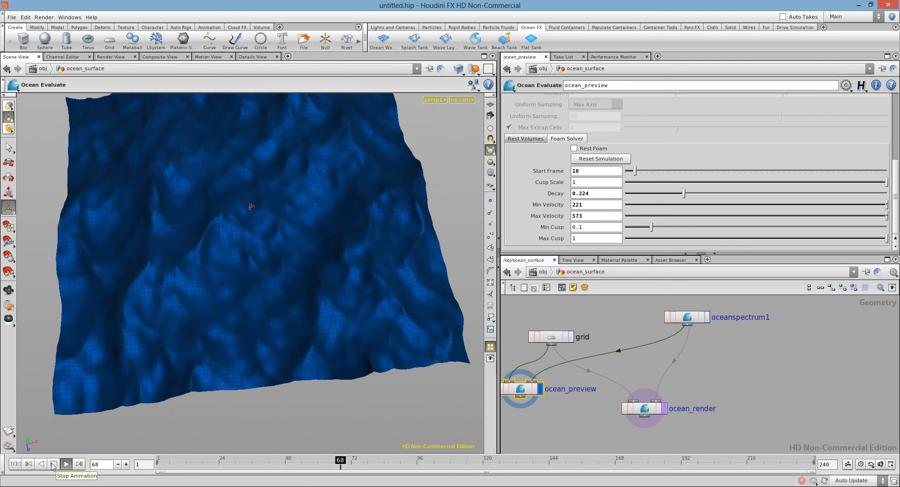
pyautogui.click(54, 465)
# Set the foam solver's Start Frame to 1, test playback from the first frame to about frame 81, and rewind.
pyautogui.moveTo(601, 175); pyautogui.dragTo(608, 175)
pyautogui.click(15, 465)
pyautogui.keyDown('alt'); pyautogui.moveTo(375, 262); pyautogui.dragTo(280, 267); pyautogui.keyUp('alt')
pyautogui.keyDown('alt'); pyautogui.moveTo(224, 288); pyautogui.dragTo(311, 287); pyautogui.keyUp('alt')
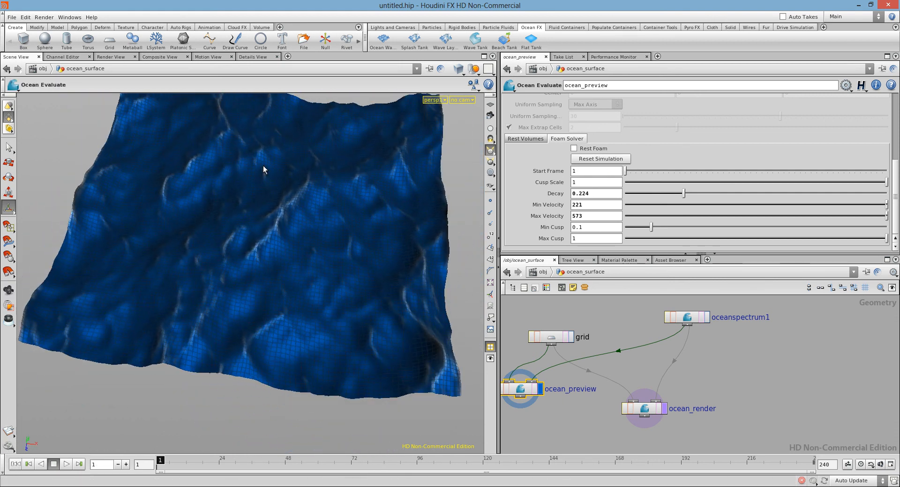
pyautogui.click(67, 464)
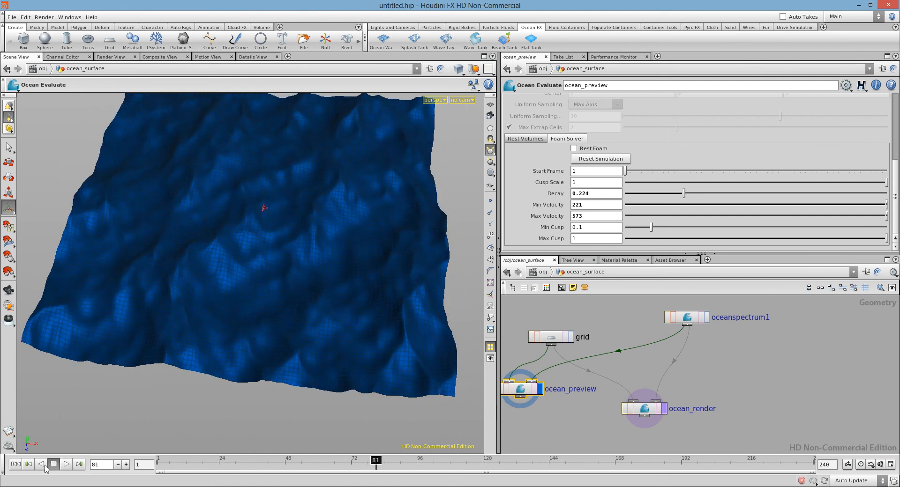
pyautogui.click(17, 465)
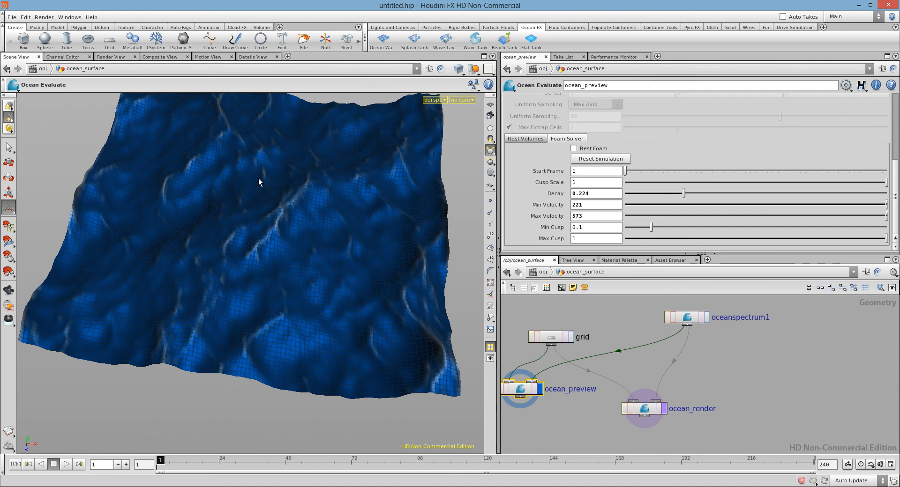
# Set the foam solver's Min Velocity to 1 and Max Velocity to 3.
pyautogui.doubleClick(577, 205)
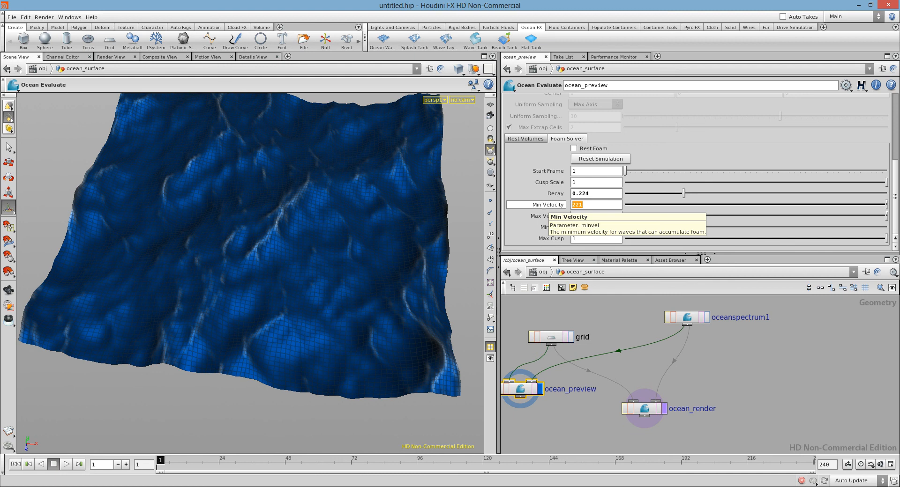
pyautogui.press('Return')
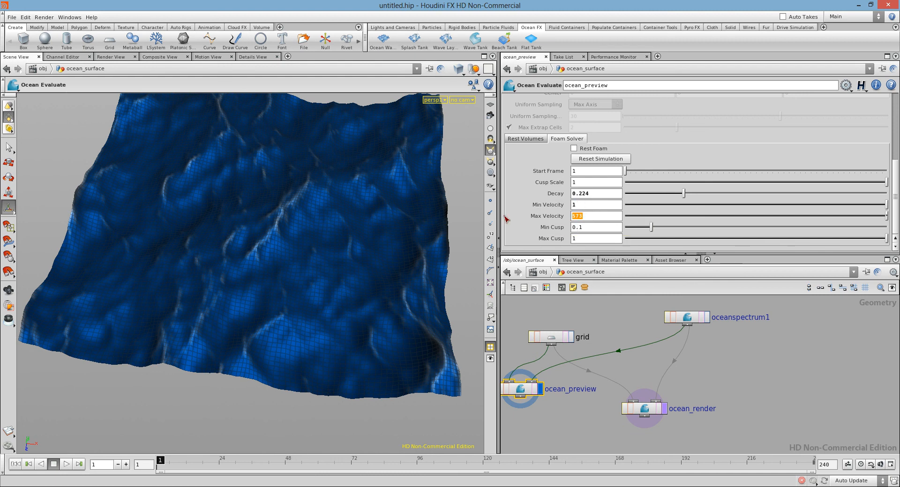
pyautogui.write('3')
pyautogui.press('Return')
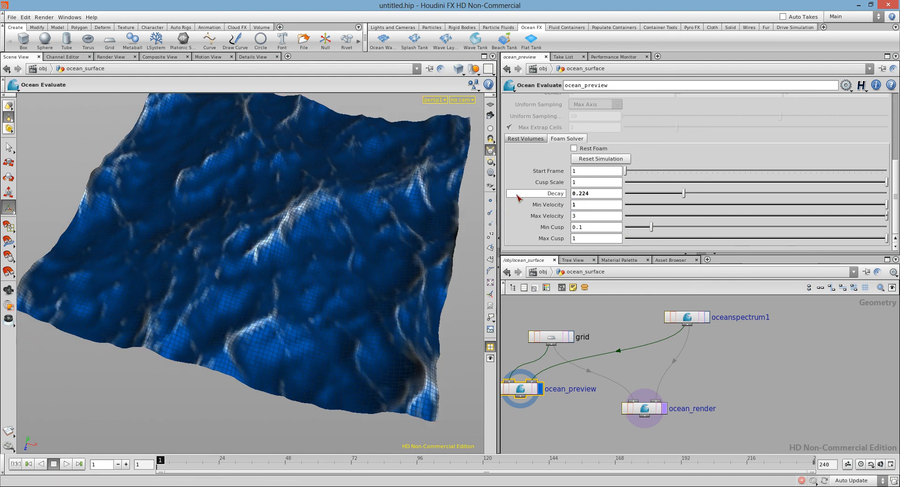
# Revert the foam solver's Decay and Min Velocity parameters to their defaults.
pyautogui.rightClick(530, 194)
pyautogui.click(551, 326)
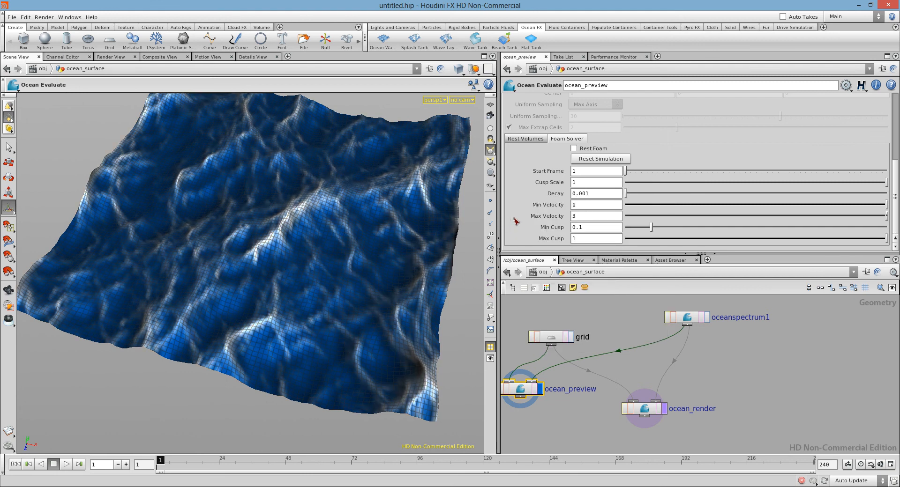
pyautogui.rightClick(548, 206)
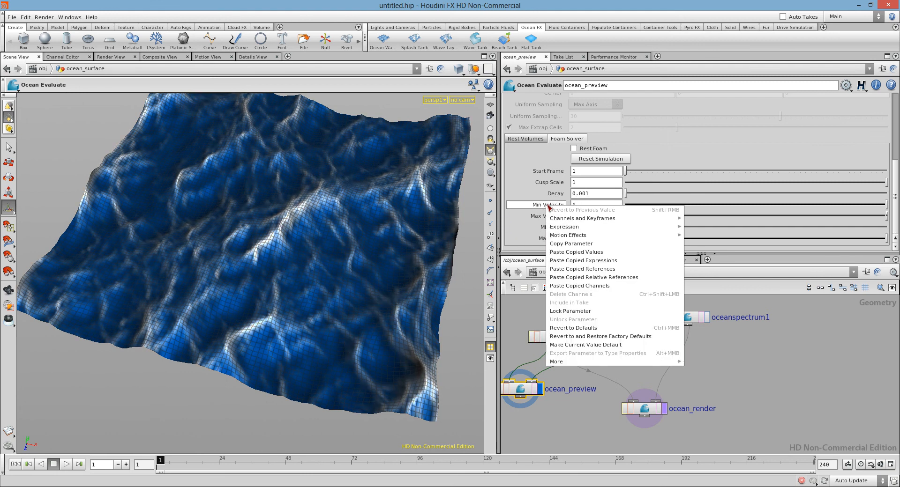
pyautogui.click(567, 335)
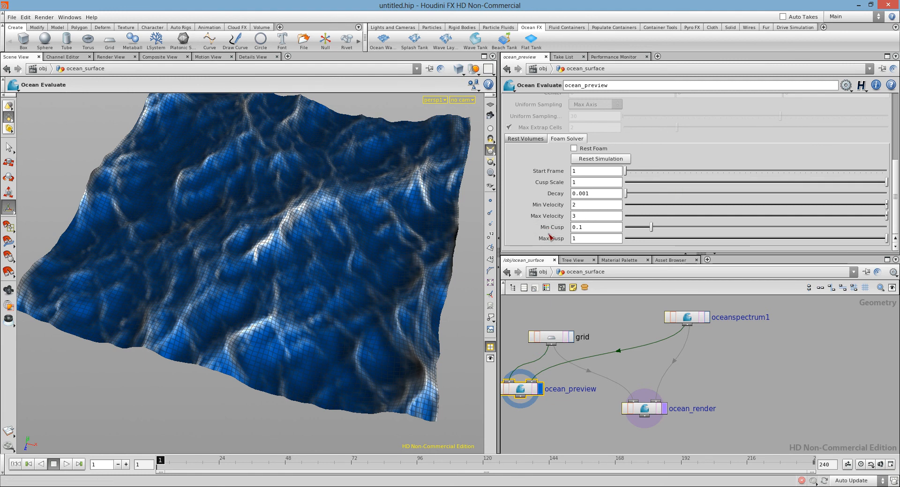
# Raise the foam solver's Min Cusp to 0.86 and inspect the foam on the wave crests.
pyautogui.moveTo(652, 230); pyautogui.dragTo(851, 232)
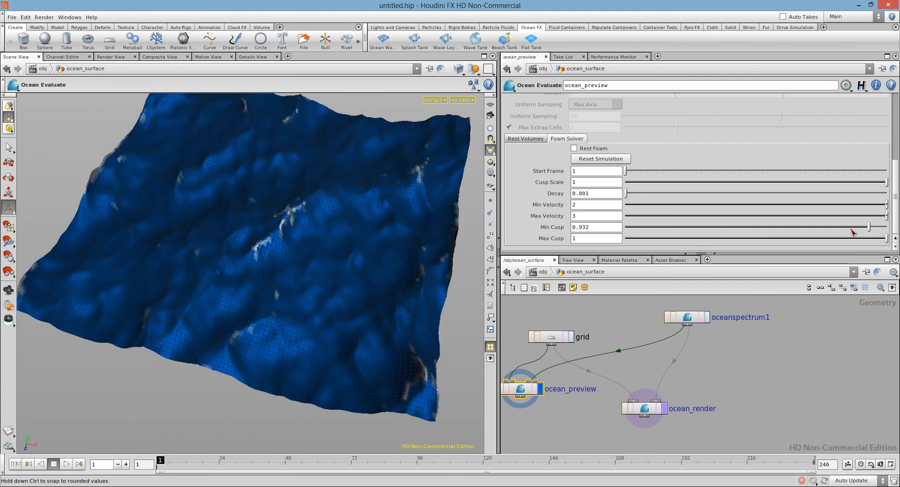
pyautogui.moveTo(609, 237); pyautogui.dragTo(600, 220, button='middle')
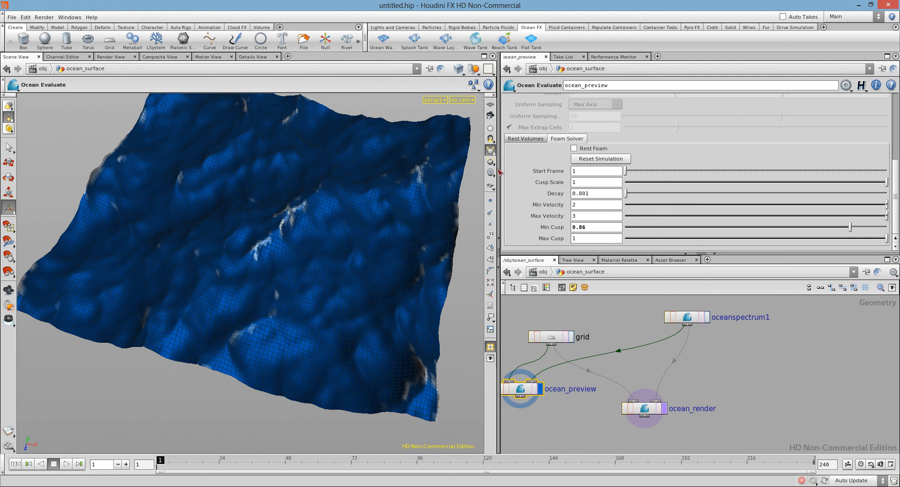
pyautogui.keyDown('alt'); pyautogui.moveTo(220, 209); pyautogui.dragTo(215, 242); pyautogui.keyUp('alt')
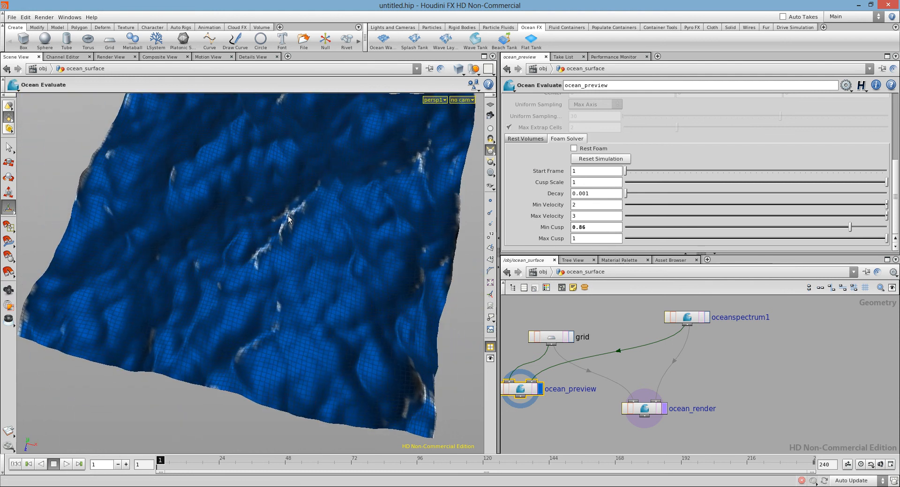